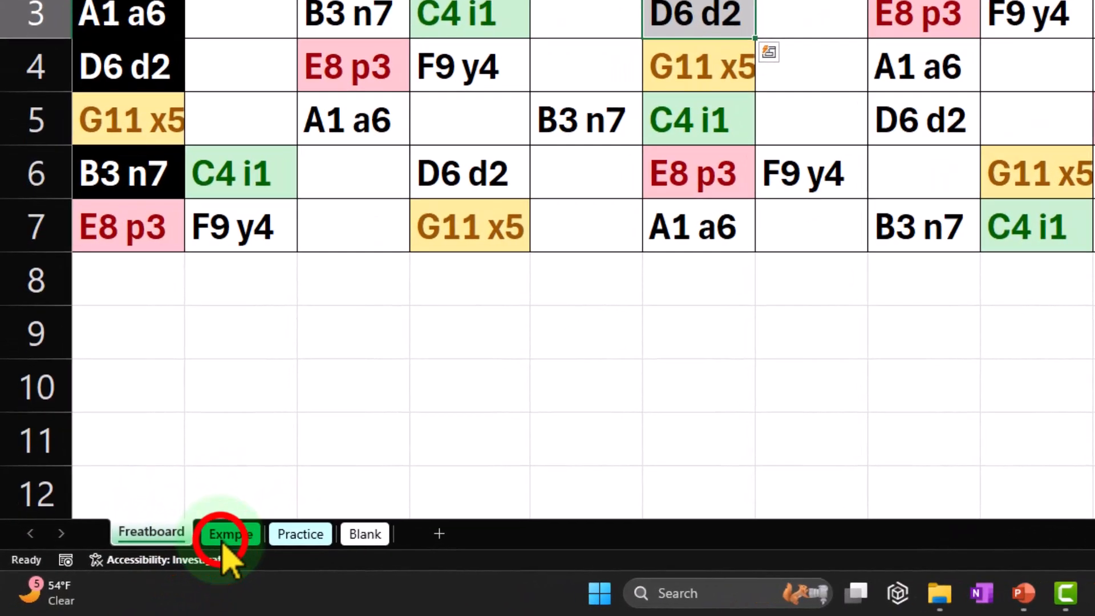
Look through the Exmple and Practice worksheets, then open the Blank worksheet
{"action": "left_click", "coordinate": [137, 566]}
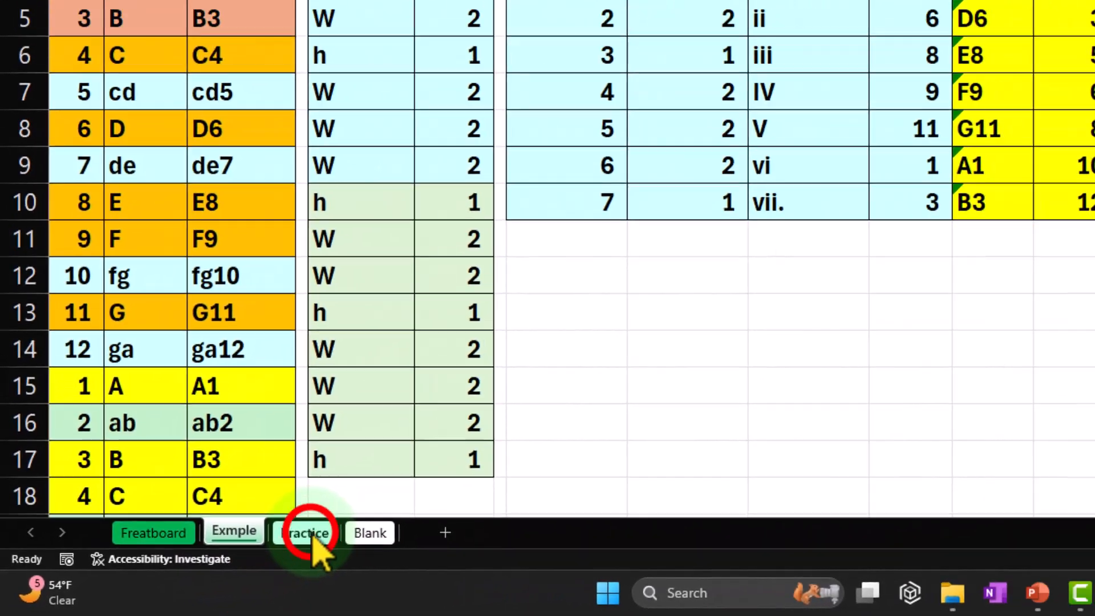
{"action": "left_click", "coordinate": [308, 532]}
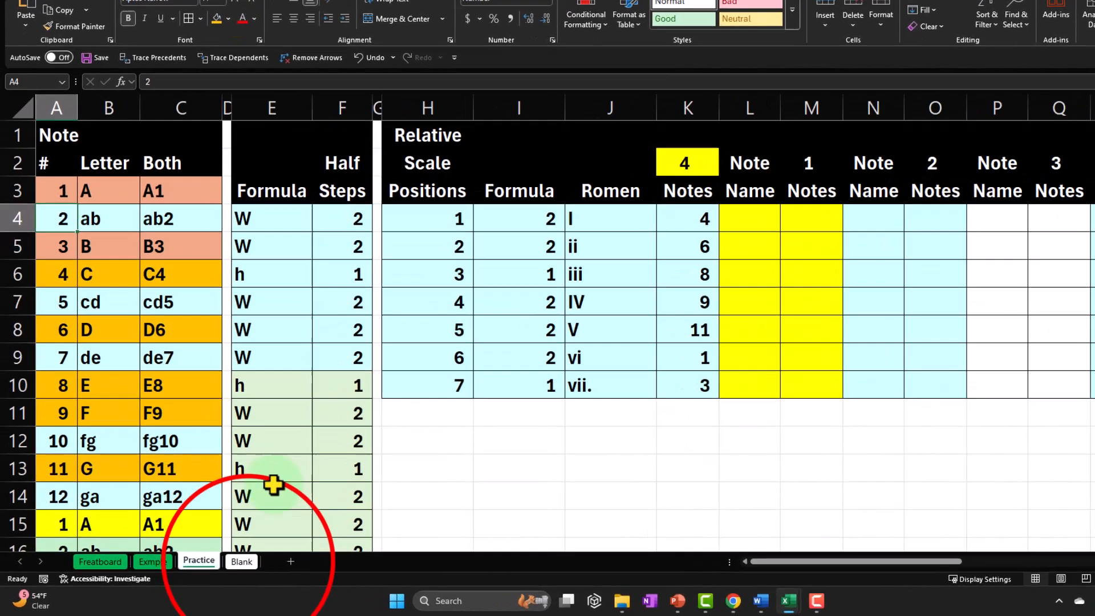
{"action": "left_click", "coordinate": [219, 567]}
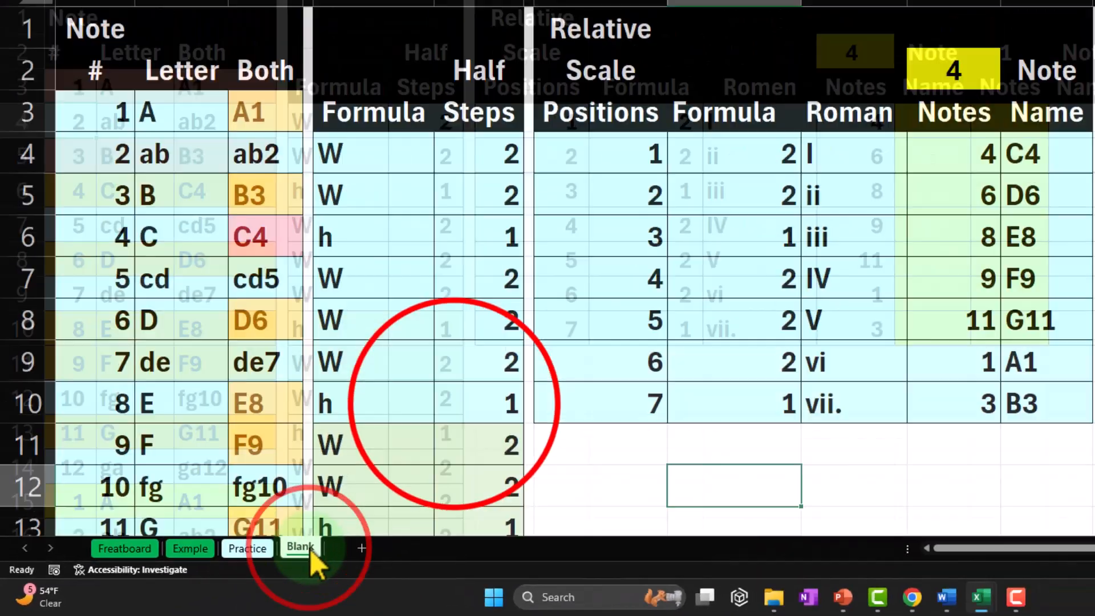
{"action": "left_click", "coordinate": [455, 404]}
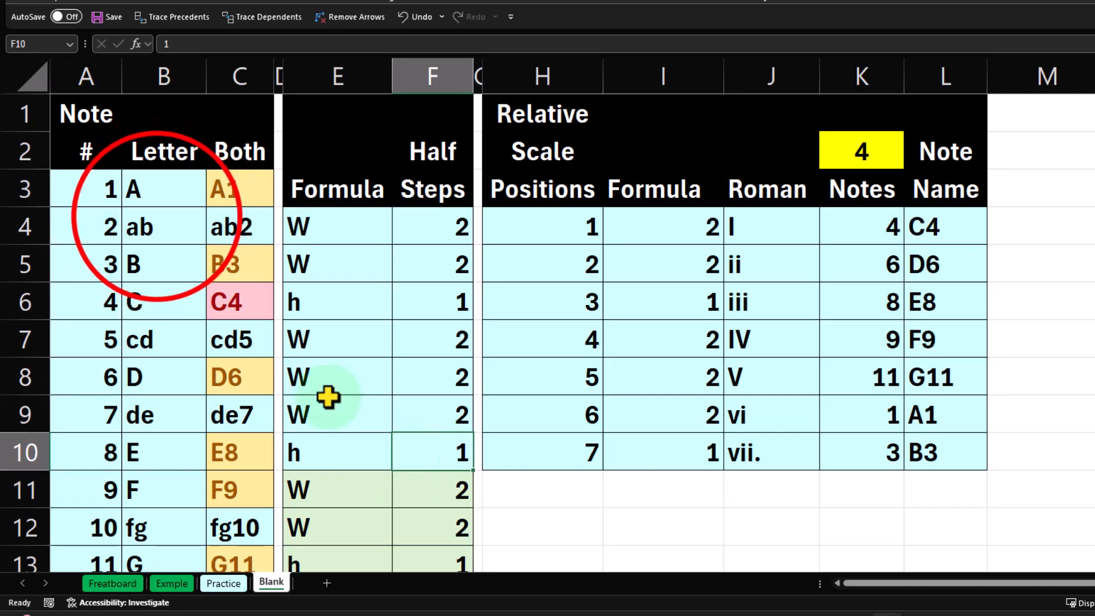
Examine the note letters in column B and the formulas combining letter and number in column C
{"action": "left_click", "coordinate": [157, 218]}
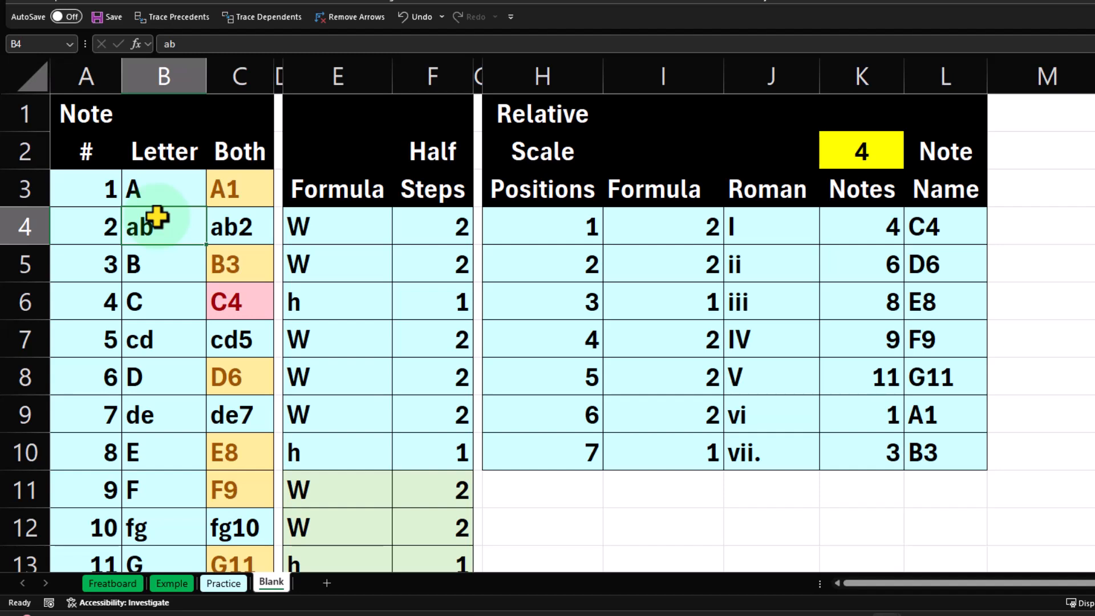
{"action": "left_click", "coordinate": [160, 190]}
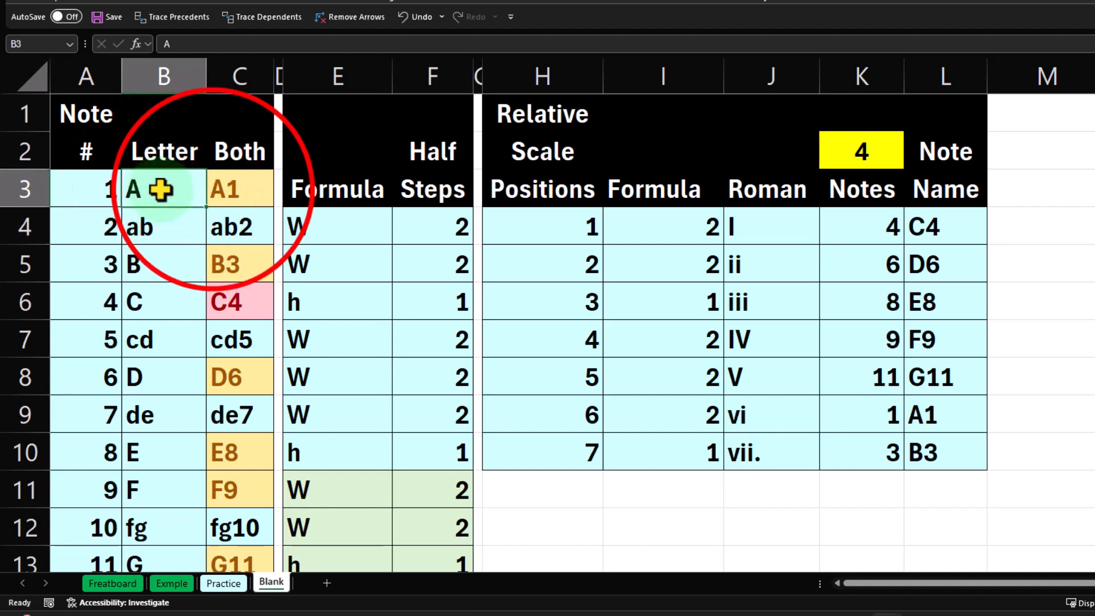
{"action": "left_click", "coordinate": [213, 191]}
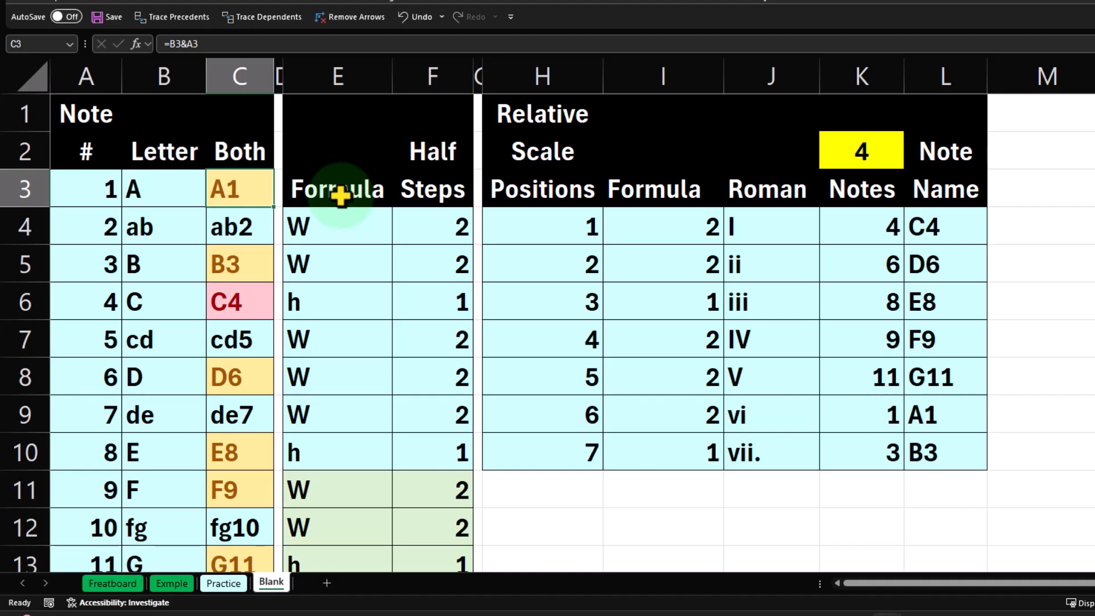
{"action": "key", "text": "Down"}
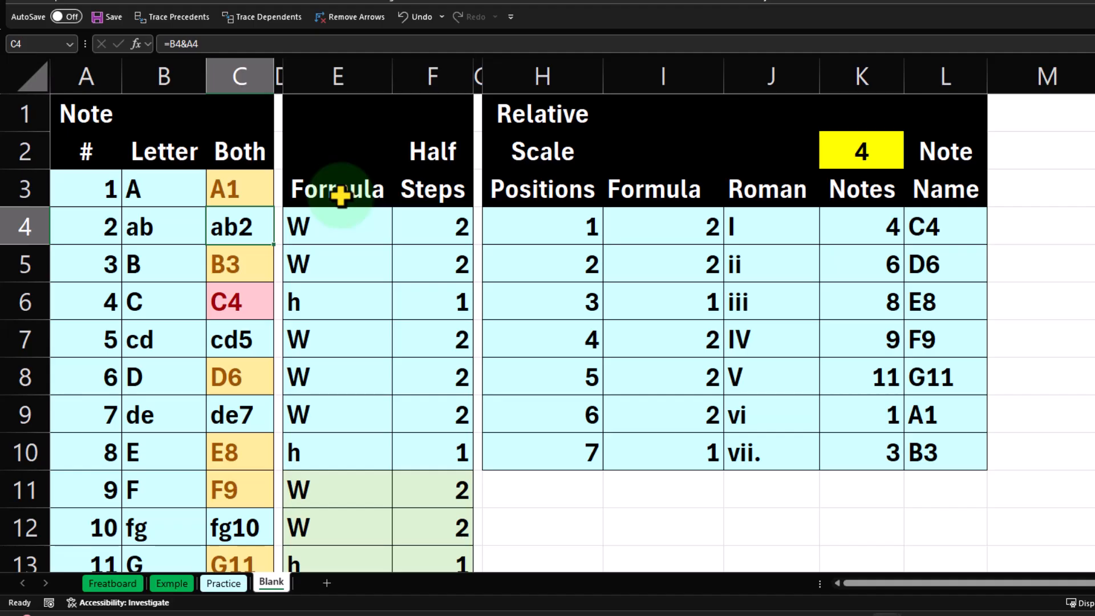
{"action": "key", "text": "Down"}
{"action": "key", "text": "Down"}
{"action": "key", "text": "Down"}
{"action": "key", "text": "Down"}
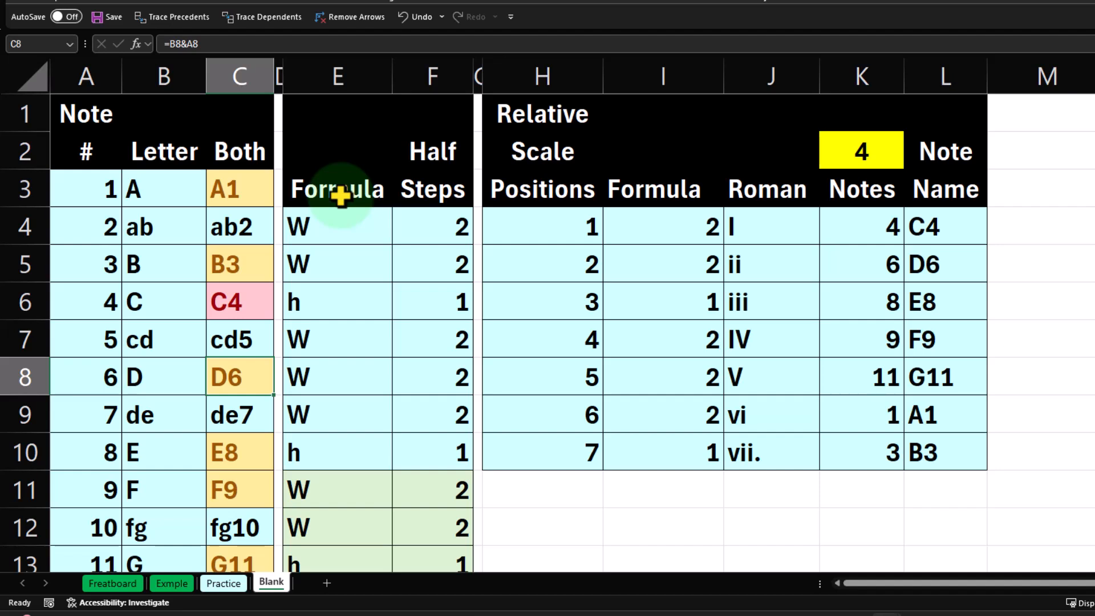
Examine the major scale's whole-step and half-step pattern in columns E and F, from row 4 down to row 10
{"action": "key", "text": "Right"}
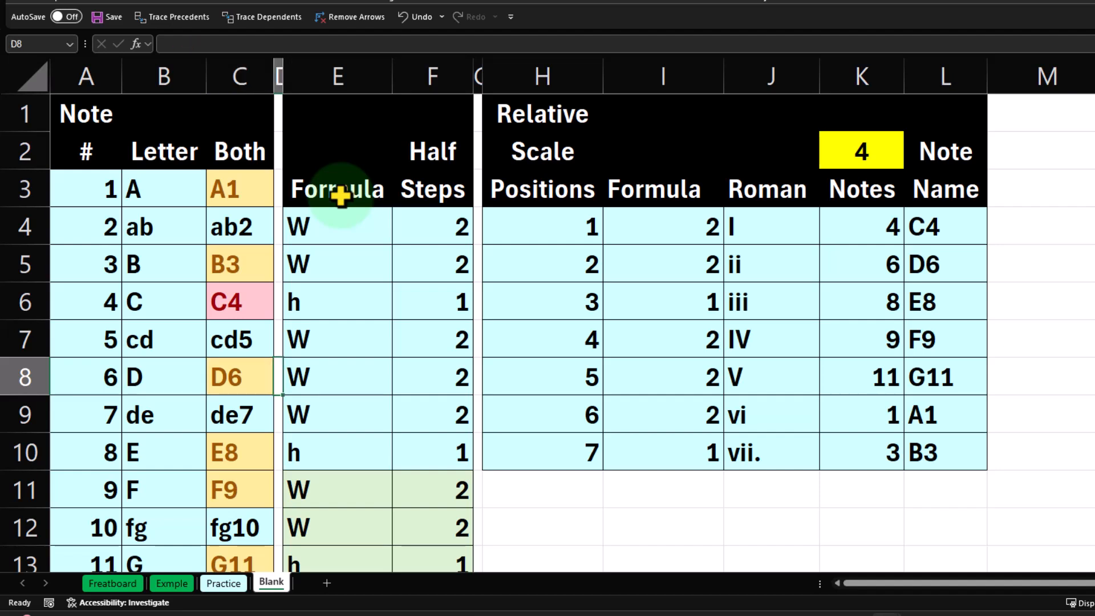
{"action": "key", "text": "Right"}
{"action": "key", "text": "Right"}
{"action": "key", "text": "Right"}
{"action": "key", "text": "Right"}
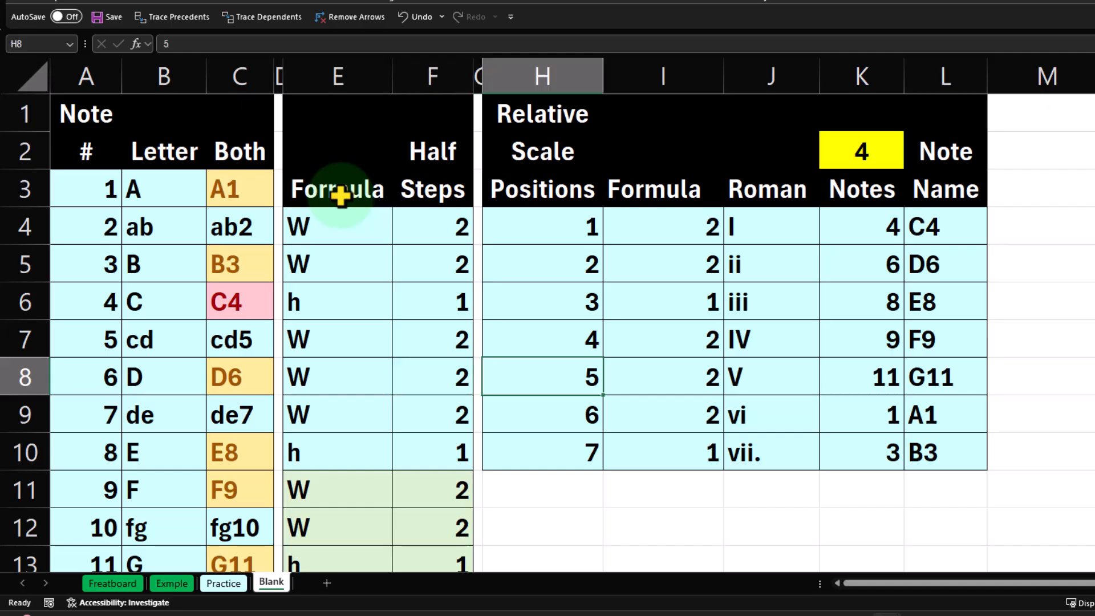
{"action": "key", "text": "Left"}
{"action": "key", "text": "Left"}
{"action": "key", "text": "Left"}
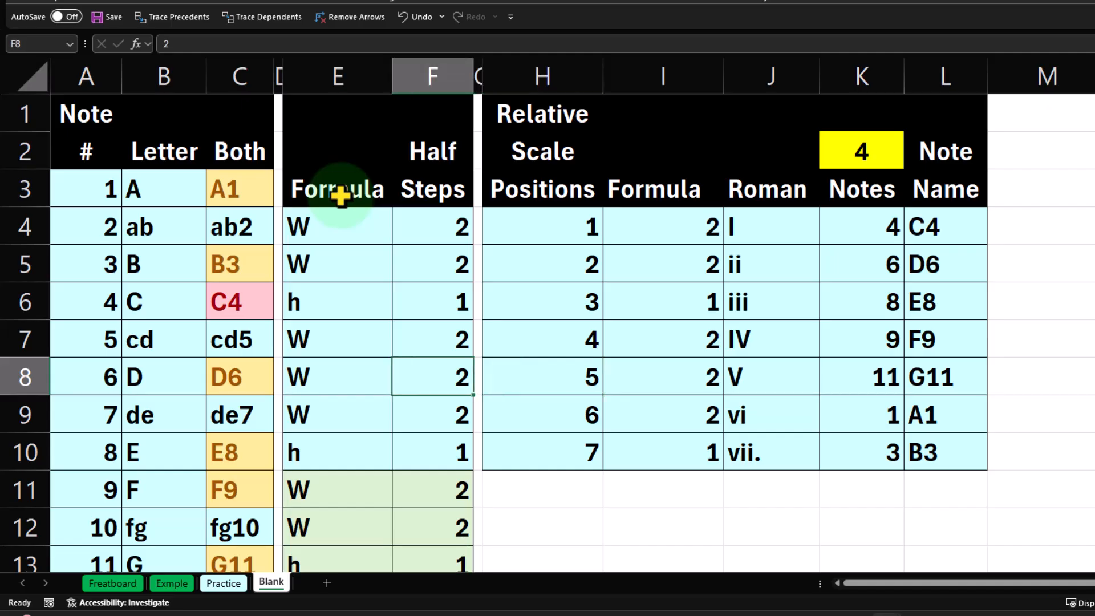
{"action": "key", "text": "Up"}
{"action": "key", "text": "Up"}
{"action": "key", "text": "Up"}
{"action": "key", "text": "Up"}
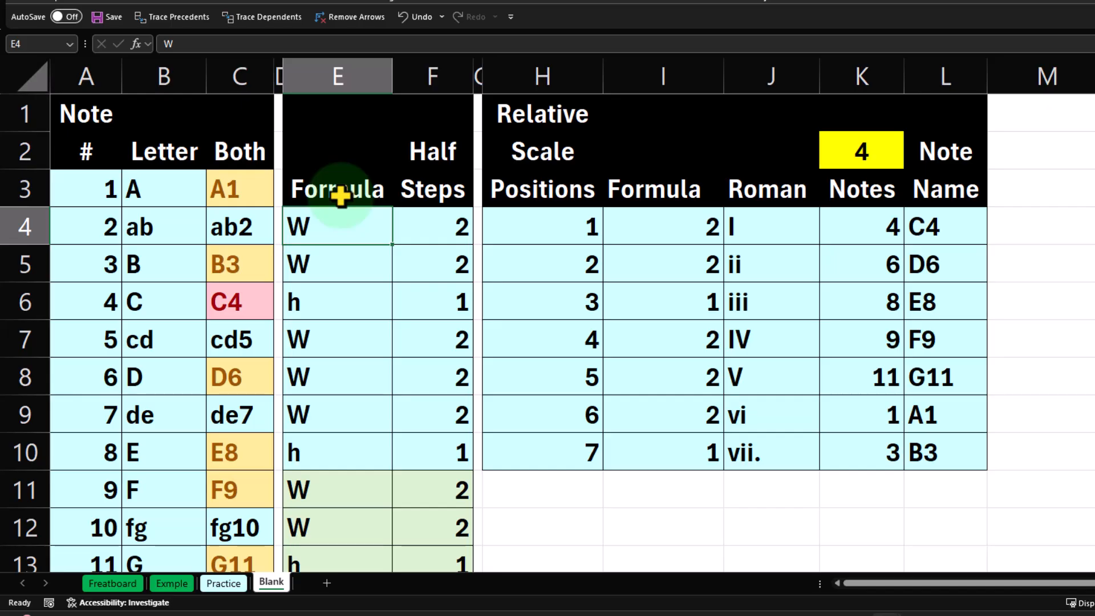
{"action": "key", "text": "Down"}
{"action": "key", "text": "Down"}
{"action": "key", "text": "Down"}
{"action": "key", "text": "Down"}
{"action": "key", "text": "Down"}
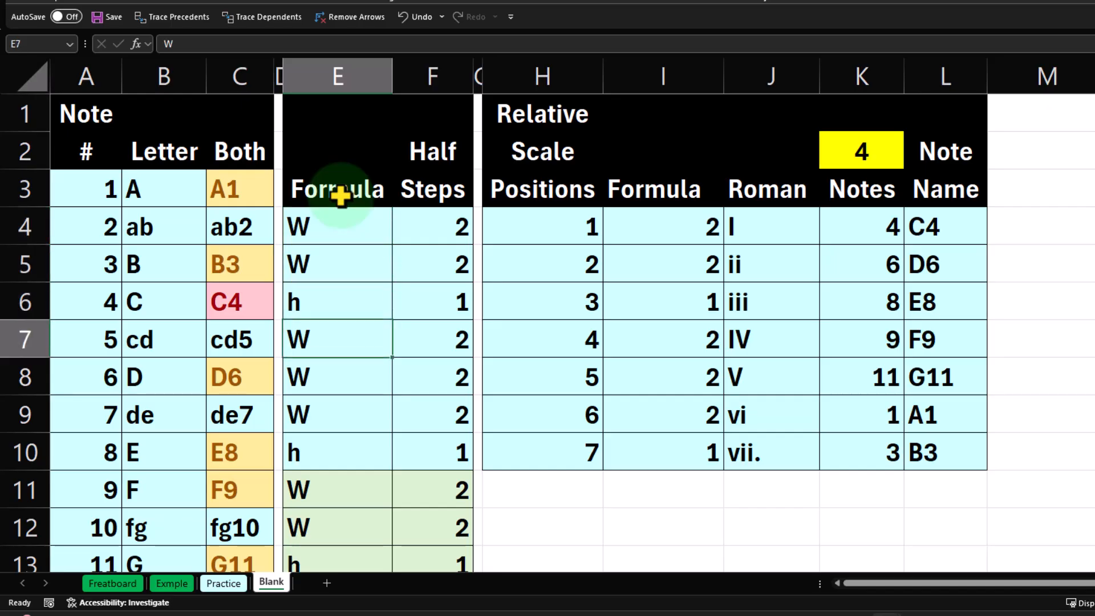
{"action": "key", "text": "Down"}
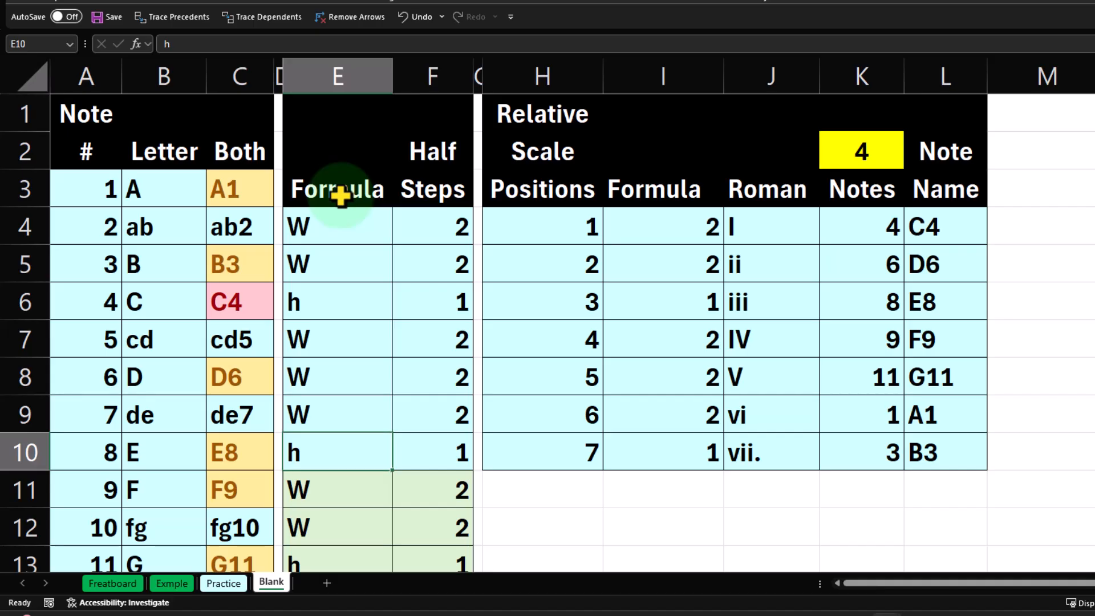
Review the first combined note names in the Both column, cells C3 to C5
{"action": "left_click", "coordinate": [238, 187]}
{"action": "key", "text": "Down"}
{"action": "key", "text": "Down"}
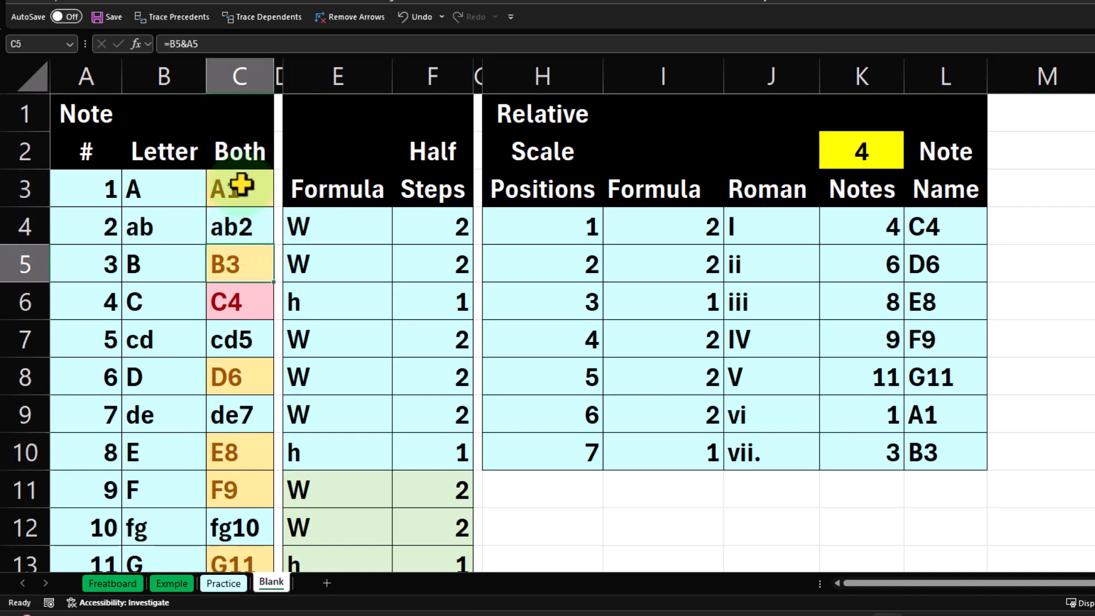
{"action": "key", "text": "Up"}
{"action": "key", "text": "Up"}
{"action": "key", "text": "Down"}
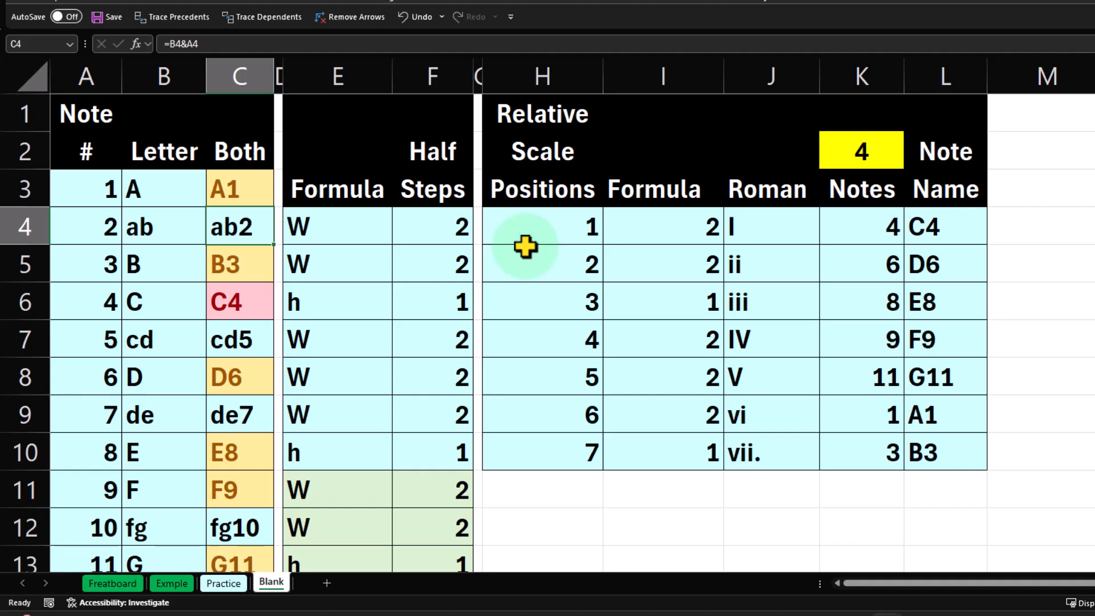
Compare the combined note names in column C with the seven scale formula steps in E4:E10
{"action": "left_click", "coordinate": [367, 230]}
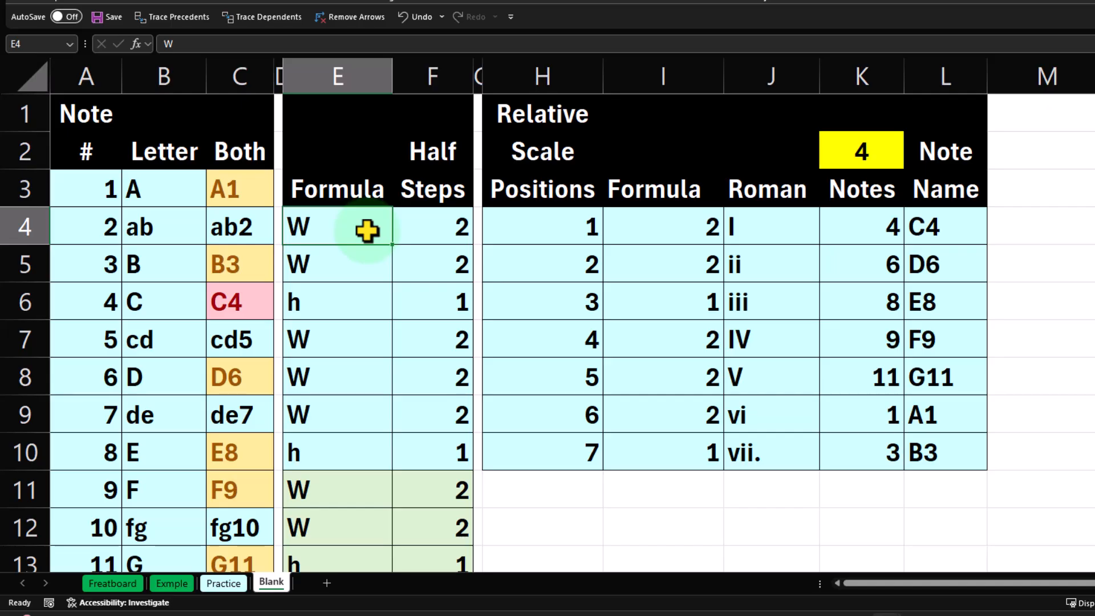
{"action": "left_click_drag", "start_coordinate": [228, 196], "coordinate": [236, 451]}
{"action": "left_click_drag", "start_coordinate": [337, 232], "coordinate": [305, 439]}
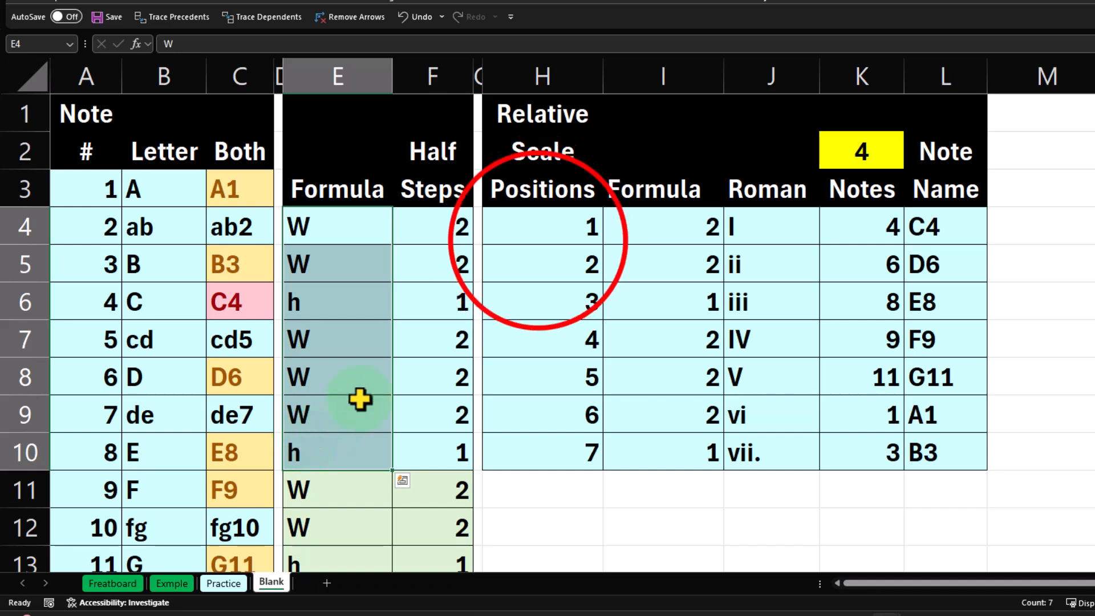
Examine the relative scale positions in H4:H10, going through them from the first to the seventh
{"action": "left_click", "coordinate": [538, 240]}
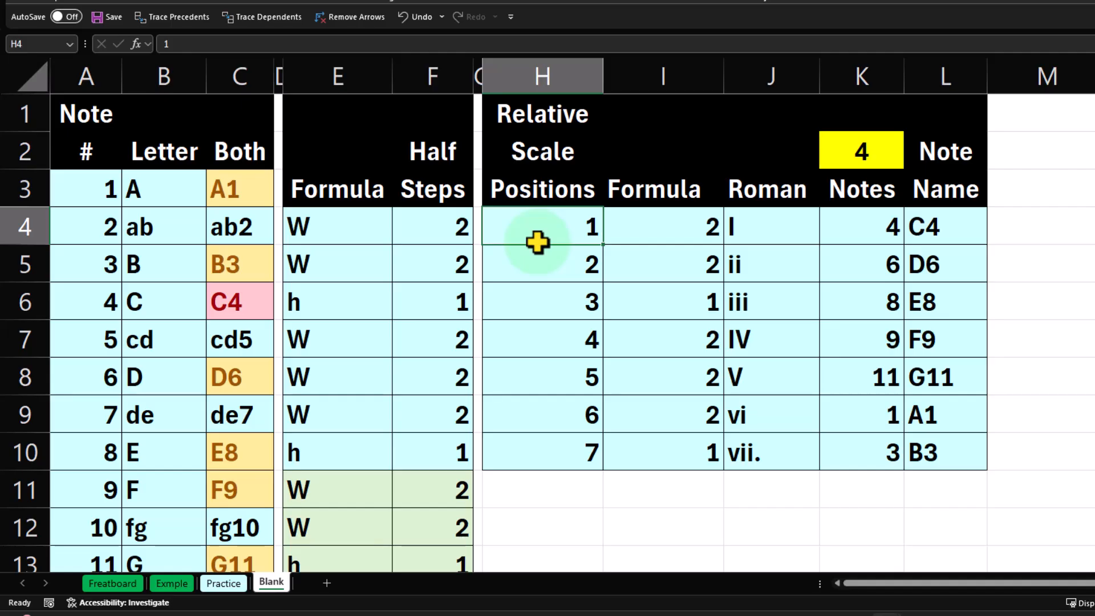
{"action": "key", "text": "Down"}
{"action": "key", "text": "Down"}
{"action": "key", "text": "Down"}
{"action": "key", "text": "Down"}
{"action": "key", "text": "Down"}
{"action": "key", "text": "Down"}
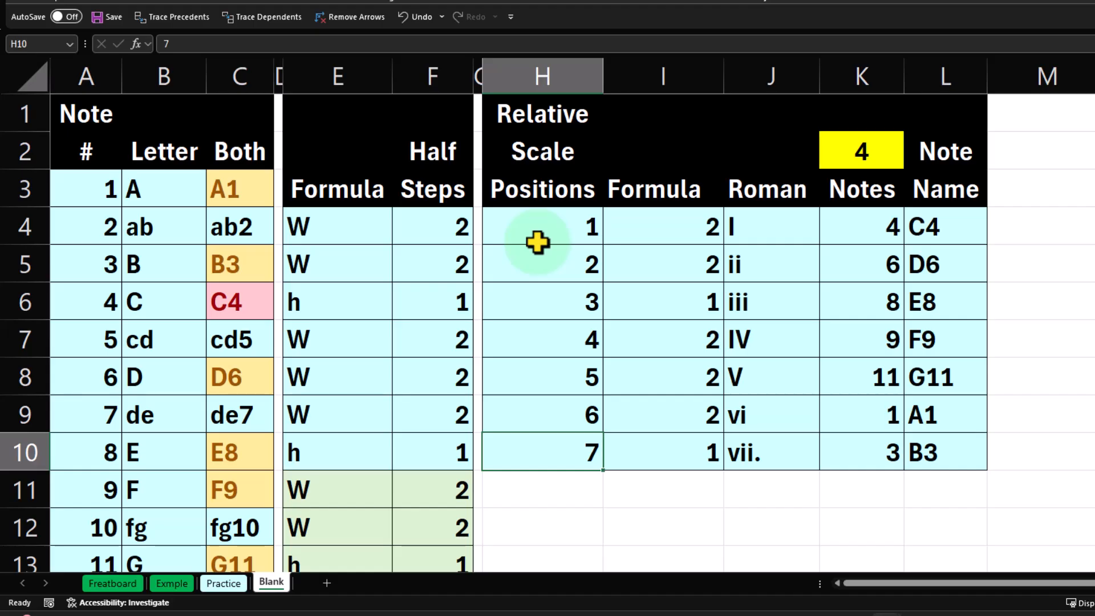
{"action": "key", "text": "Up"}
{"action": "key", "text": "Up"}
{"action": "key", "text": "Up"}
{"action": "key", "text": "Up"}
{"action": "key", "text": "Up"}
{"action": "key", "text": "Up"}
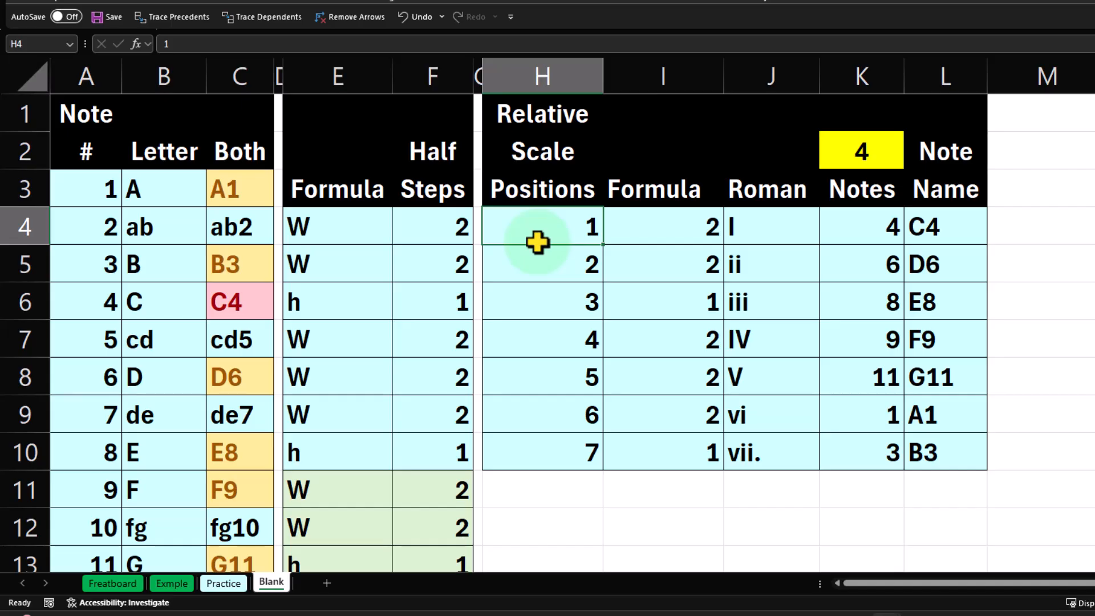
{"action": "key", "text": "Down"}
{"action": "key", "text": "Down"}
{"action": "key", "text": "Down"}
{"action": "key", "text": "Down"}
{"action": "key", "text": "Down"}
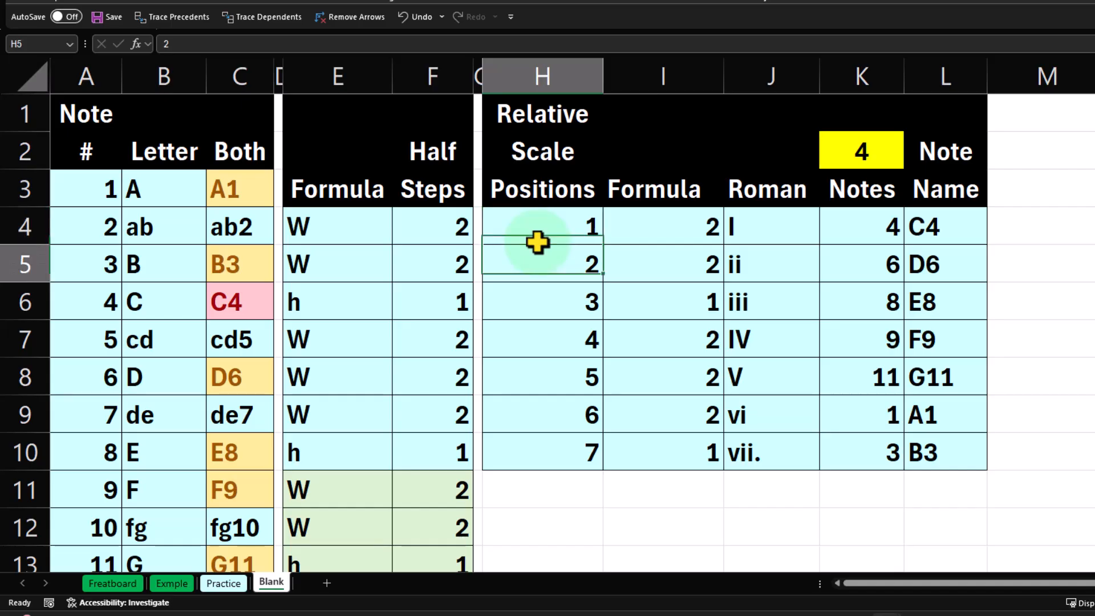
{"action": "key", "text": "Down"}
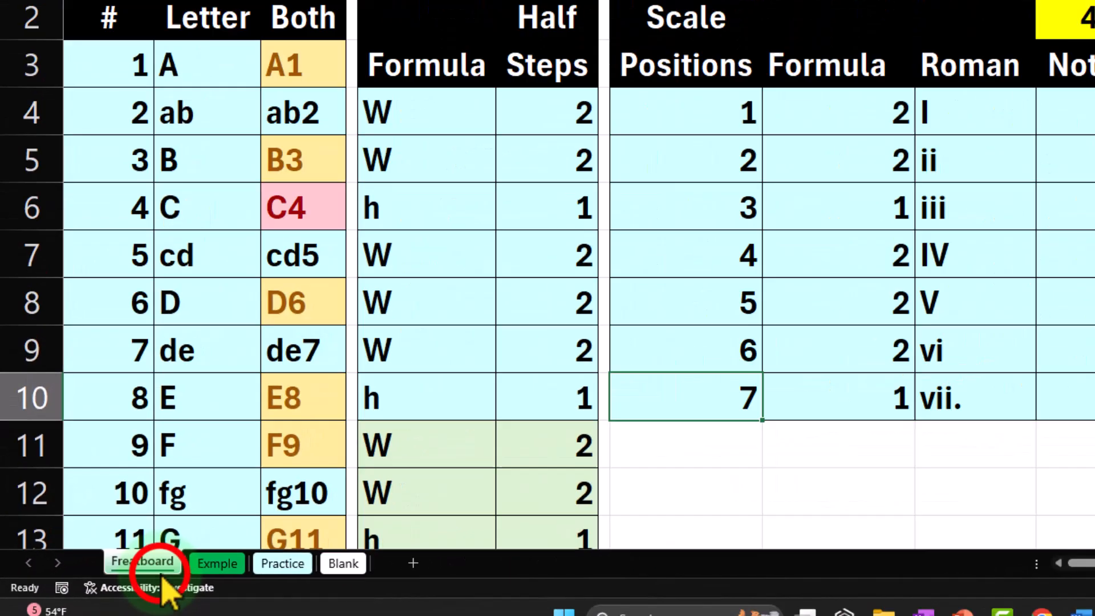
Inspect the notes and their relative positions on the Freatboard worksheet, checking cells HO2, HT2 and HQ4
{"action": "left_click", "coordinate": [160, 572]}
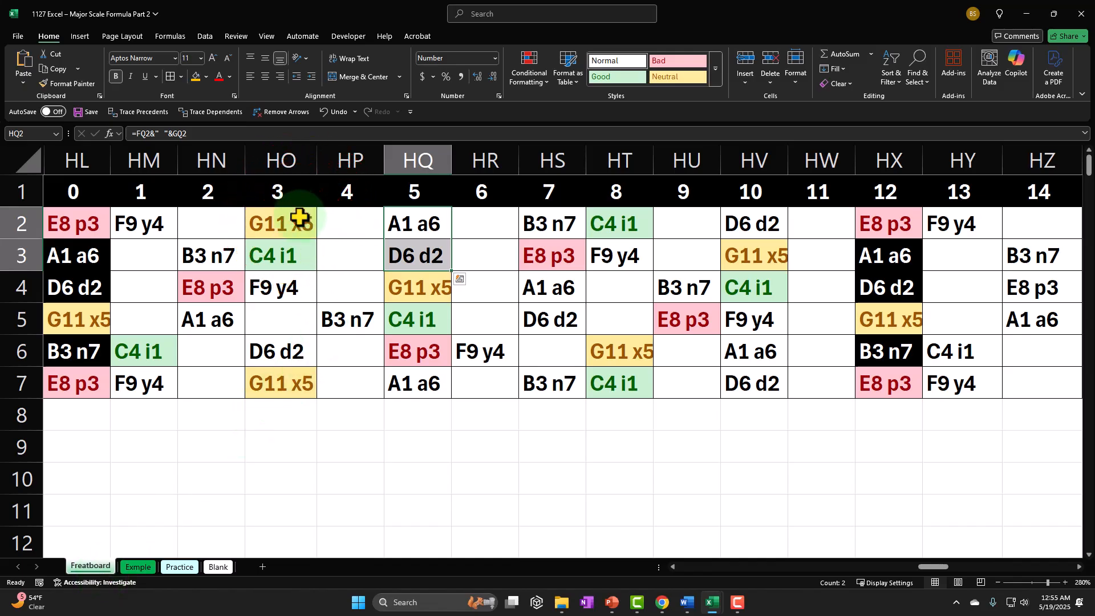
{"action": "left_click", "coordinate": [298, 217]}
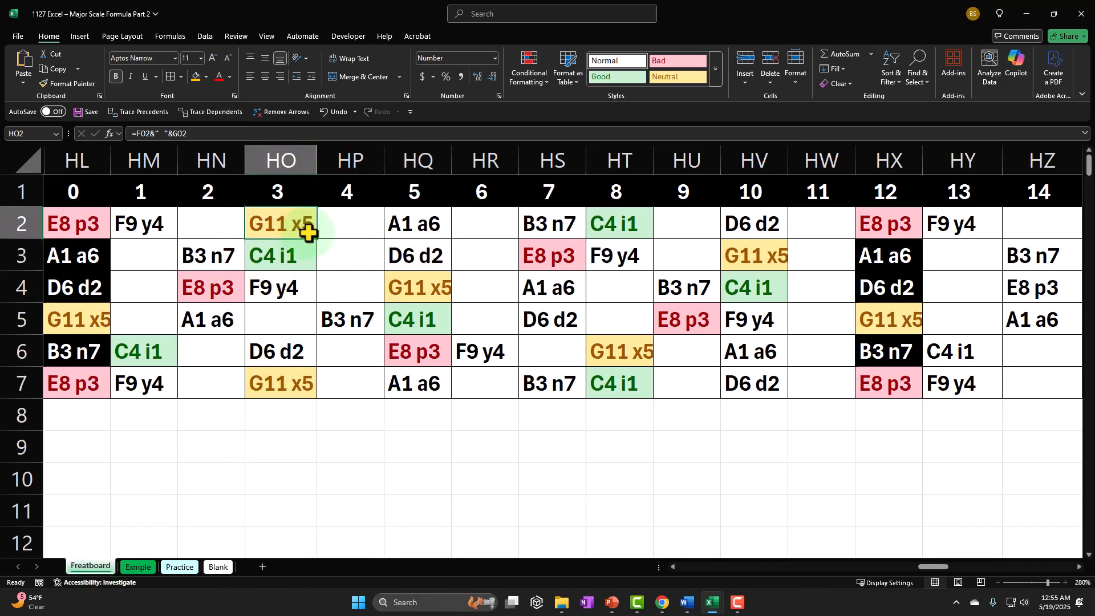
{"action": "left_click", "coordinate": [646, 231]}
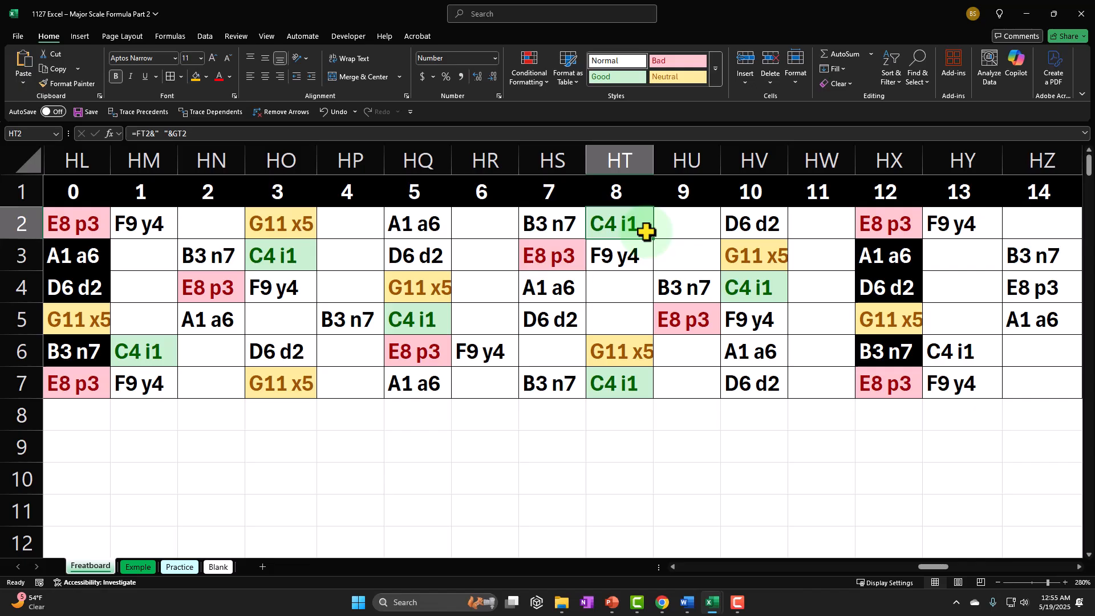
{"action": "left_click", "coordinate": [450, 287]}
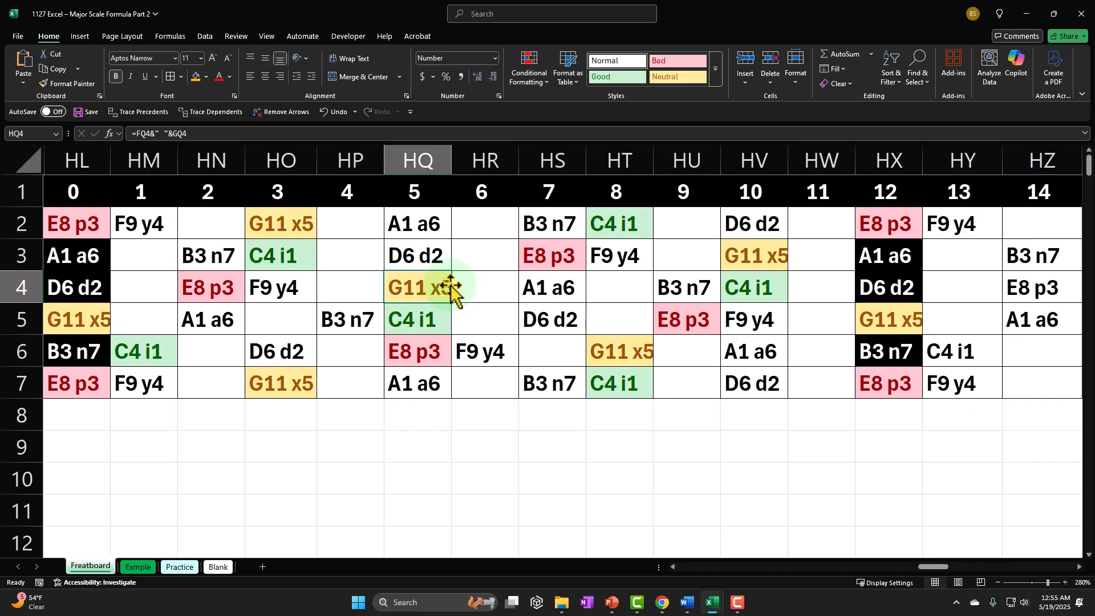
{"action": "left_click", "coordinate": [620, 219]}
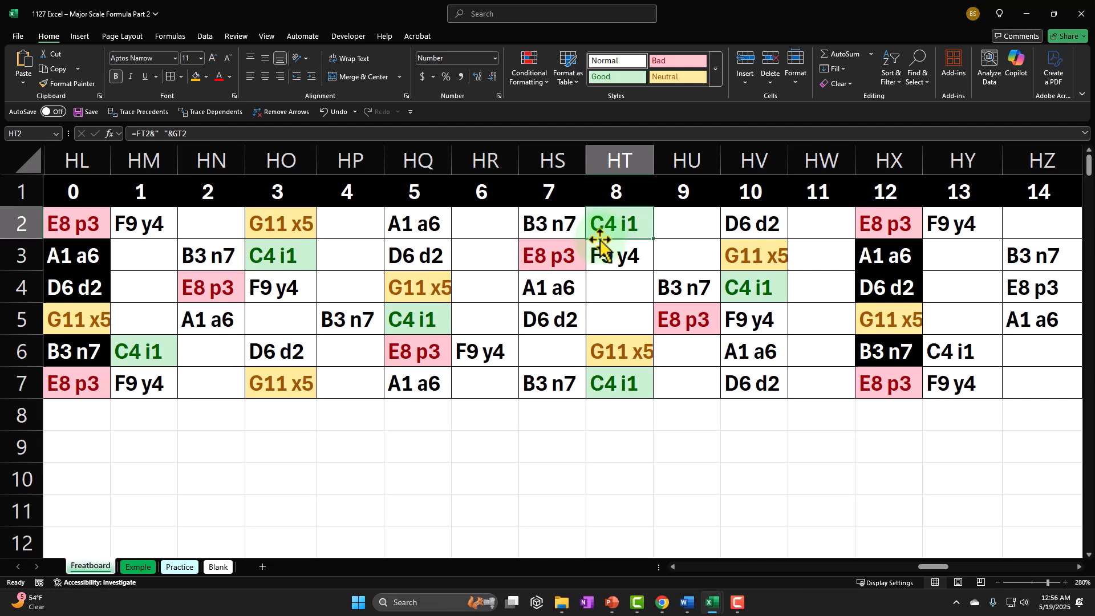
{"action": "left_click", "coordinate": [441, 415]}
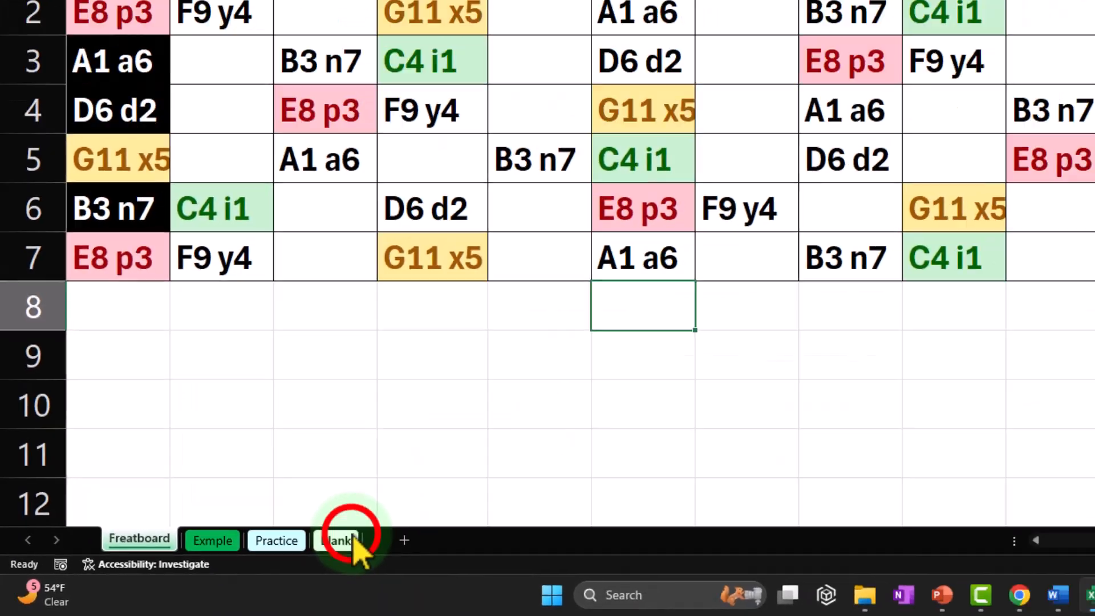
Open the Blank worksheet and inspect the formulas behind the Roman numeral in J4 and the note numbers in K4 and K5
{"action": "left_click", "coordinate": [228, 565]}
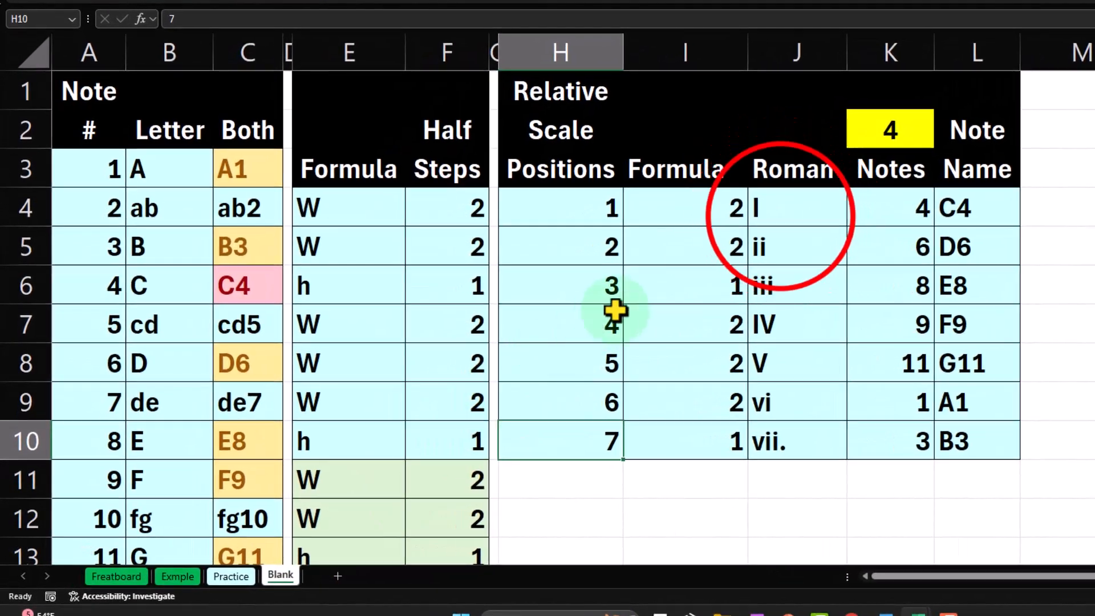
{"action": "left_click", "coordinate": [778, 213]}
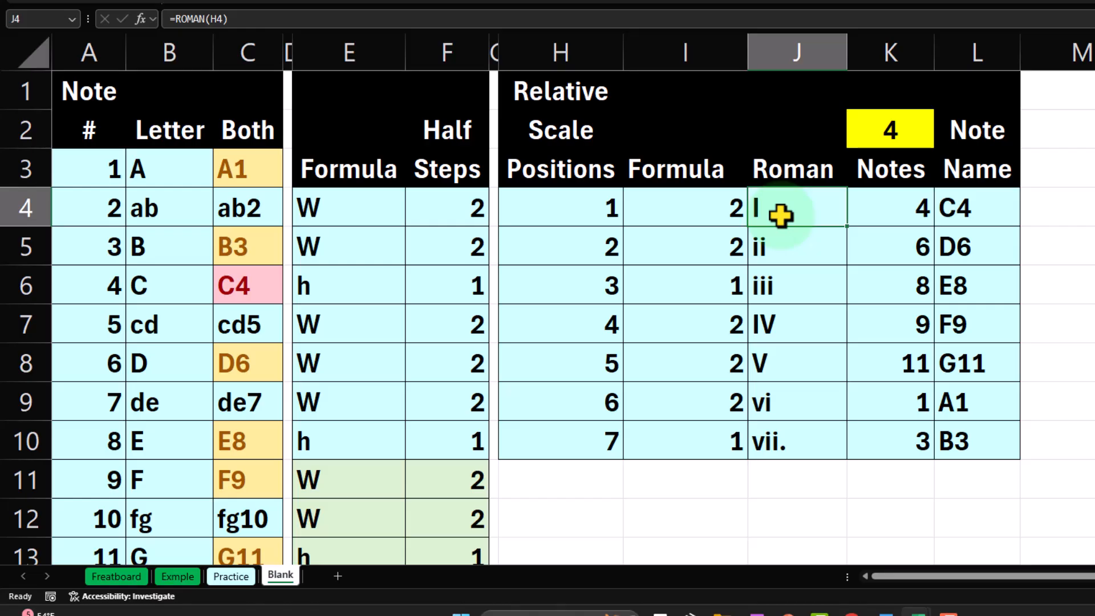
{"action": "key", "text": "Right"}
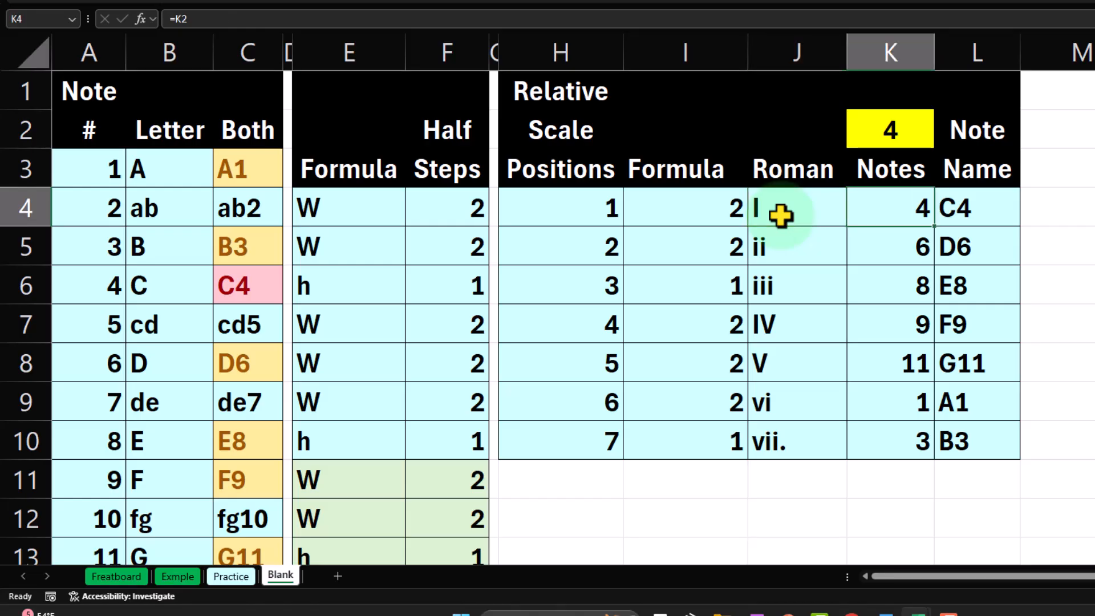
{"action": "double_click", "coordinate": [866, 214]}
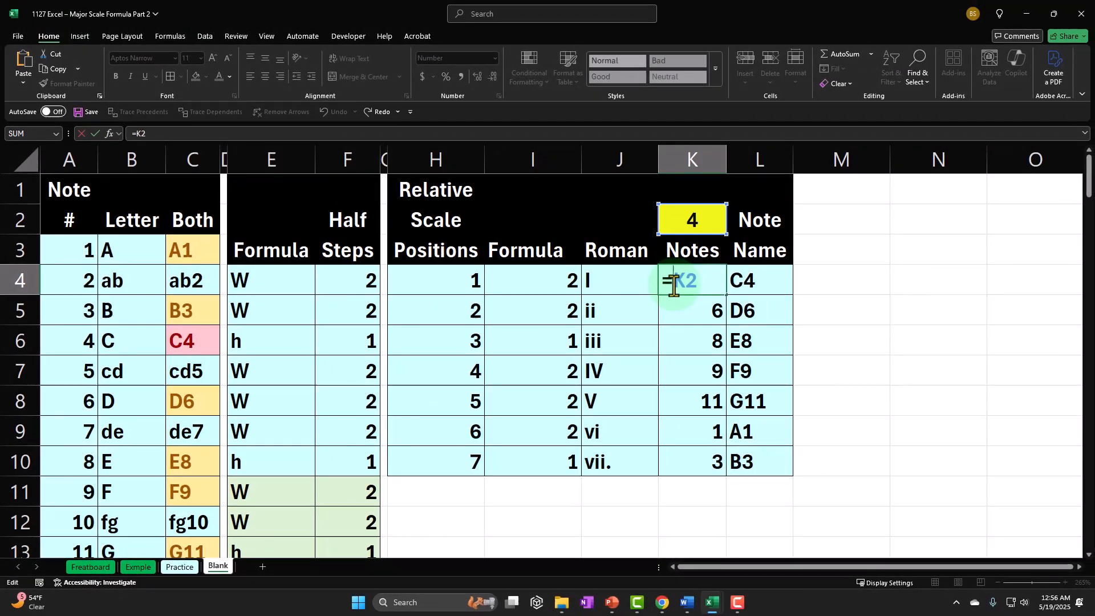
{"action": "key", "text": "Return"}
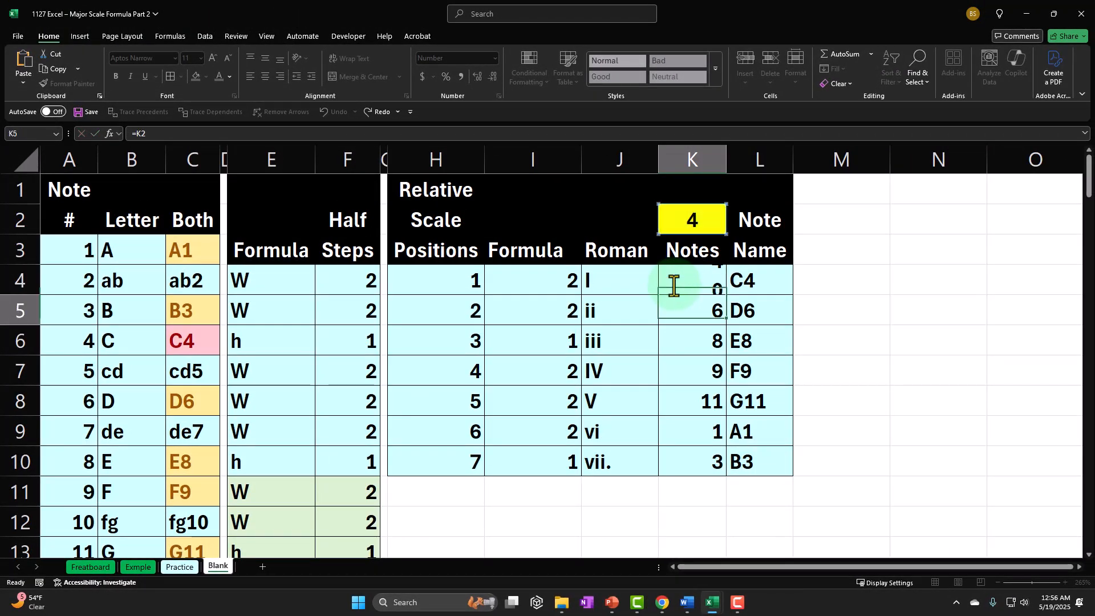
{"action": "double_click", "coordinate": [690, 318]}
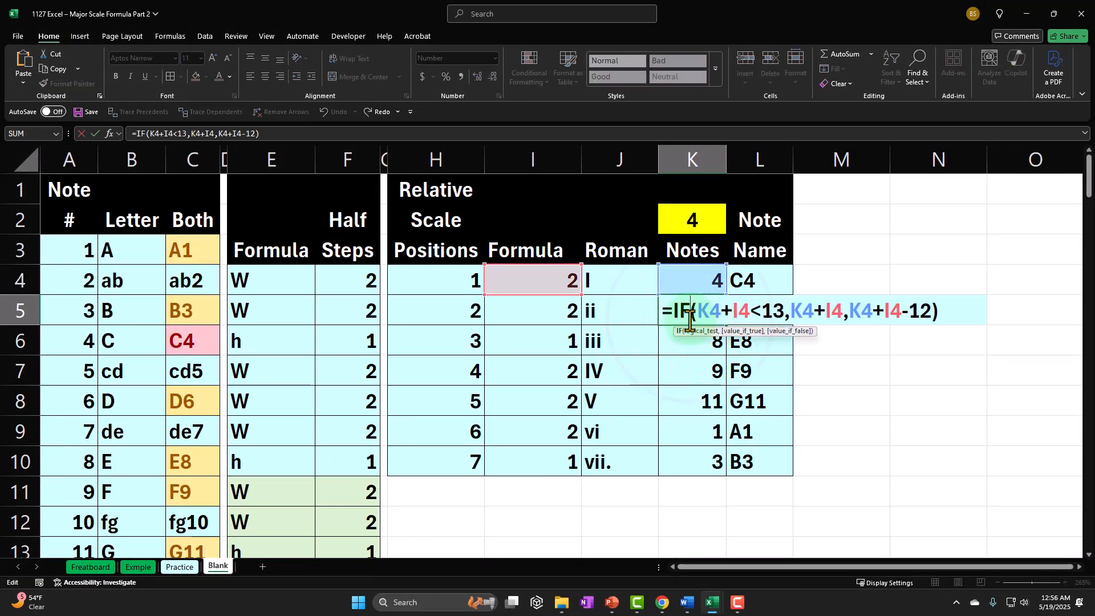
Inspect the XLOOKUP formula in L4 and go through the note names down to L10
{"action": "left_click", "coordinate": [759, 285]}
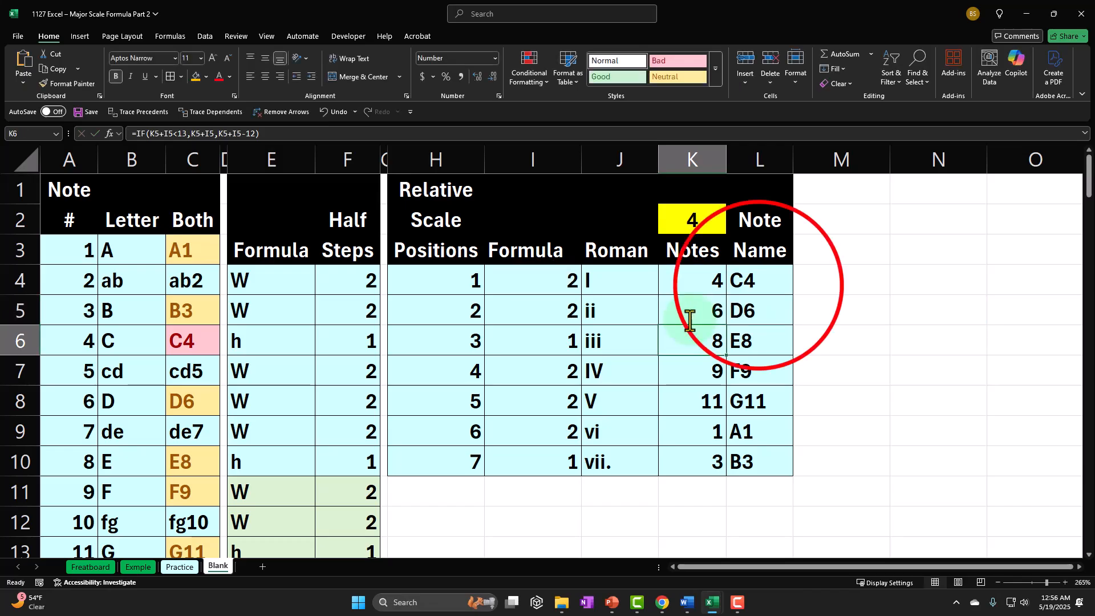
{"action": "double_click", "coordinate": [758, 285]}
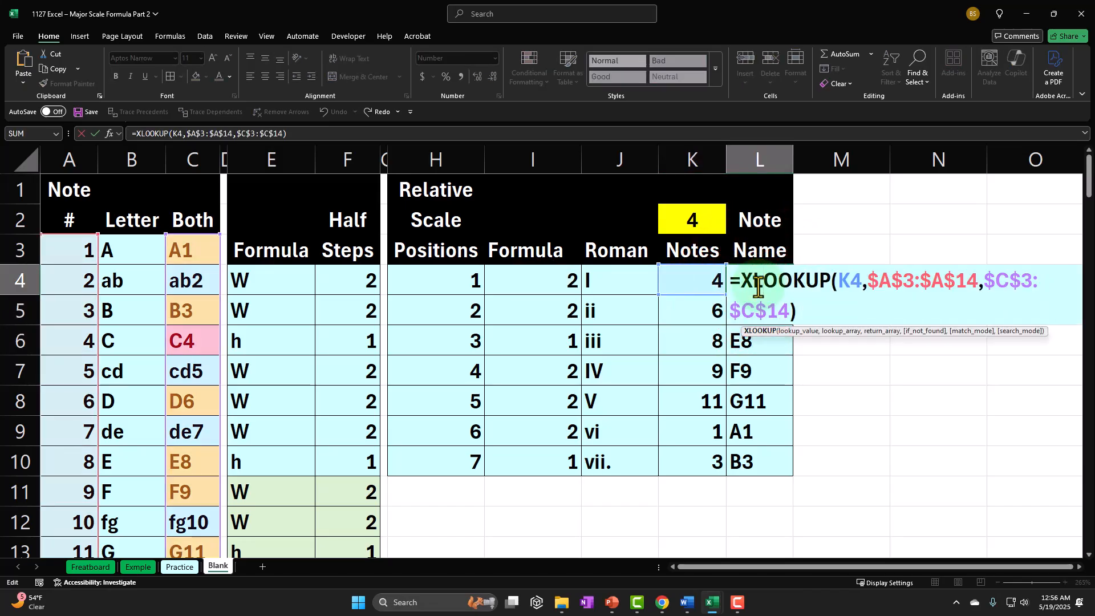
{"action": "key", "text": "Escape"}
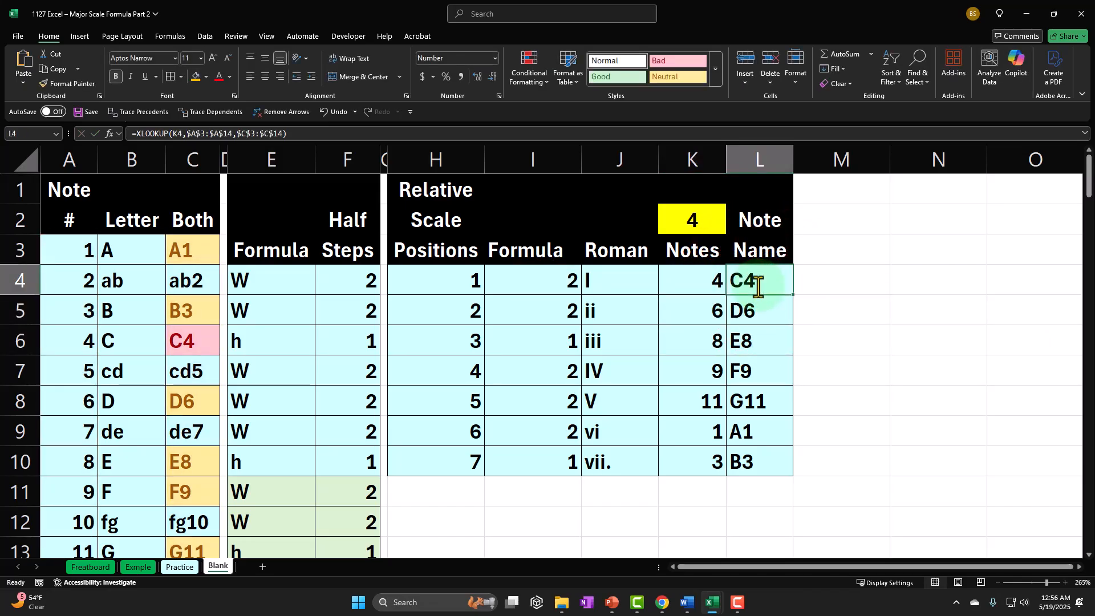
{"action": "key", "text": "Down"}
{"action": "key", "text": "Down"}
{"action": "key", "text": "Down"}
{"action": "key", "text": "Down"}
{"action": "key", "text": "Down"}
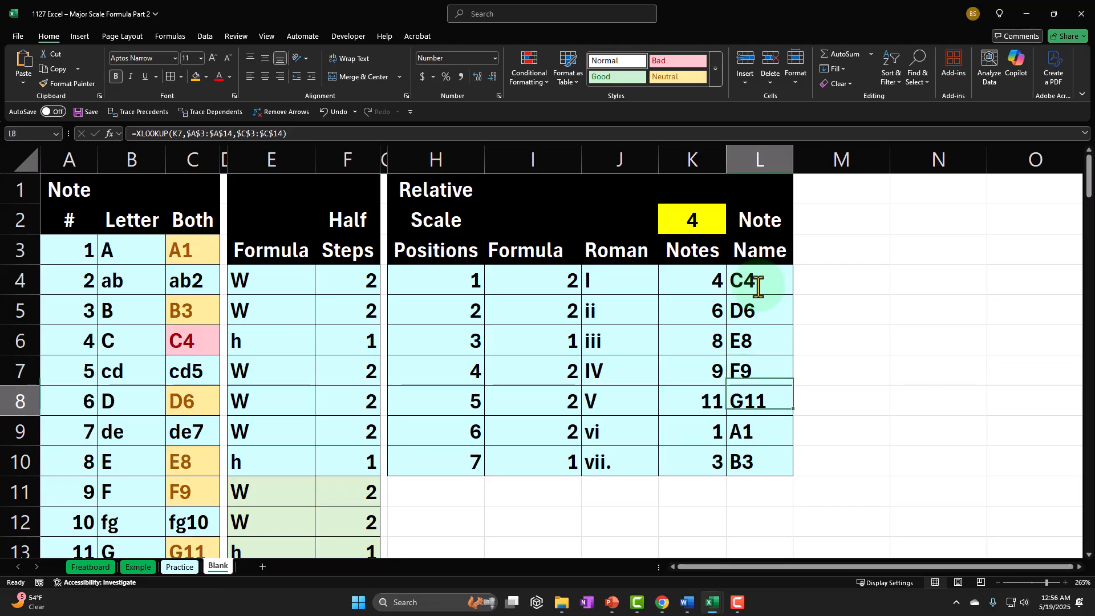
{"action": "key", "text": "Down"}
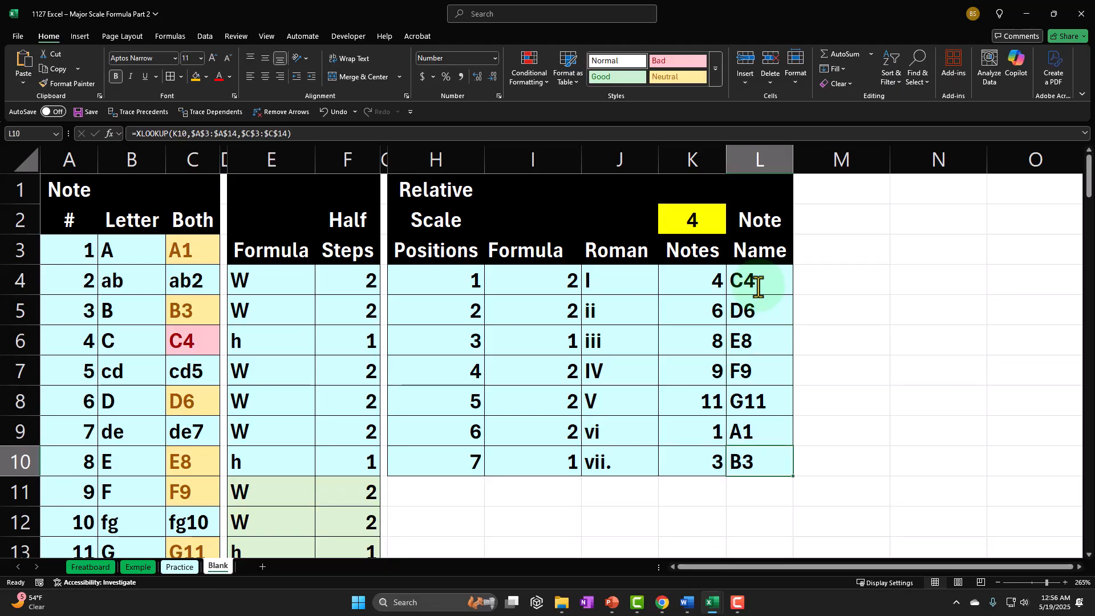
Set the starting note number in K2 to 1
{"action": "left_click", "coordinate": [700, 219]}
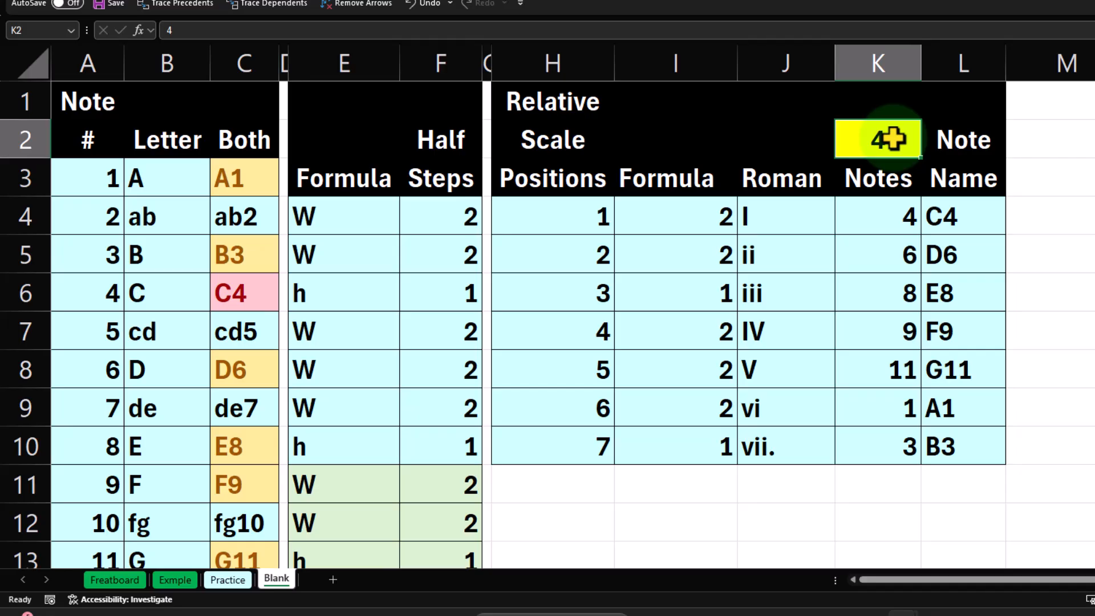
{"action": "type", "text": "1"}
{"action": "key", "text": "Return"}
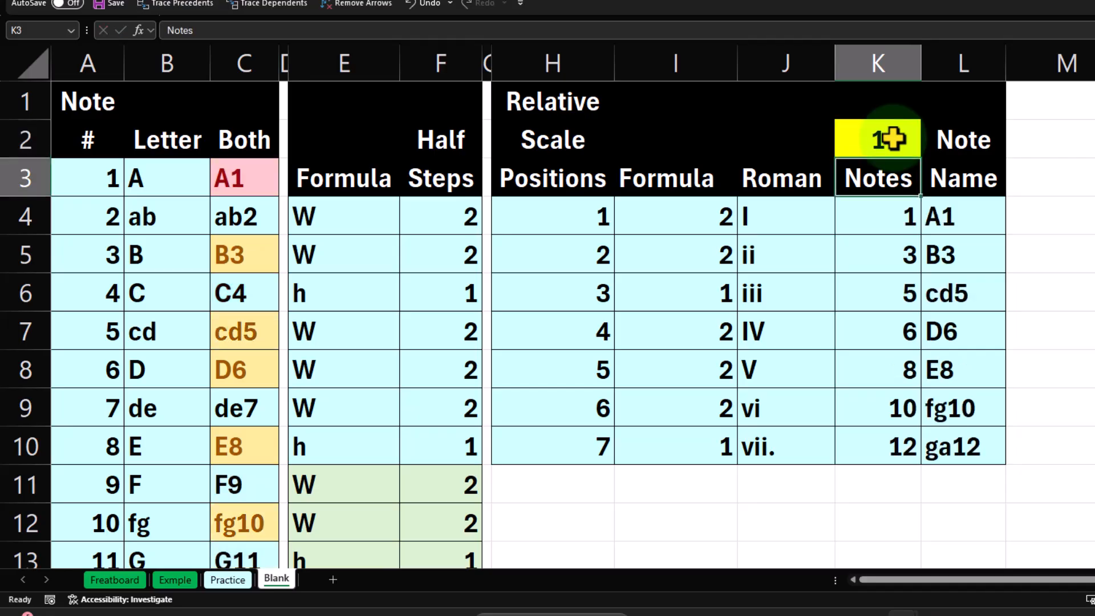
Review the A major scale note names in L4:L10
{"action": "left_click", "coordinate": [970, 215]}
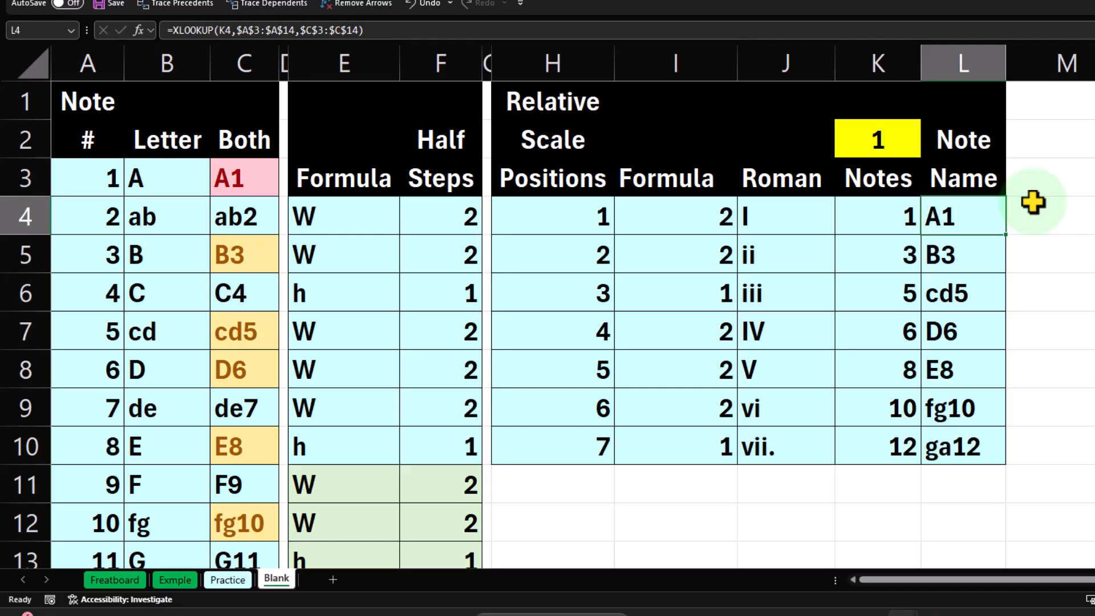
{"action": "key", "text": "Down"}
{"action": "key", "text": "Down"}
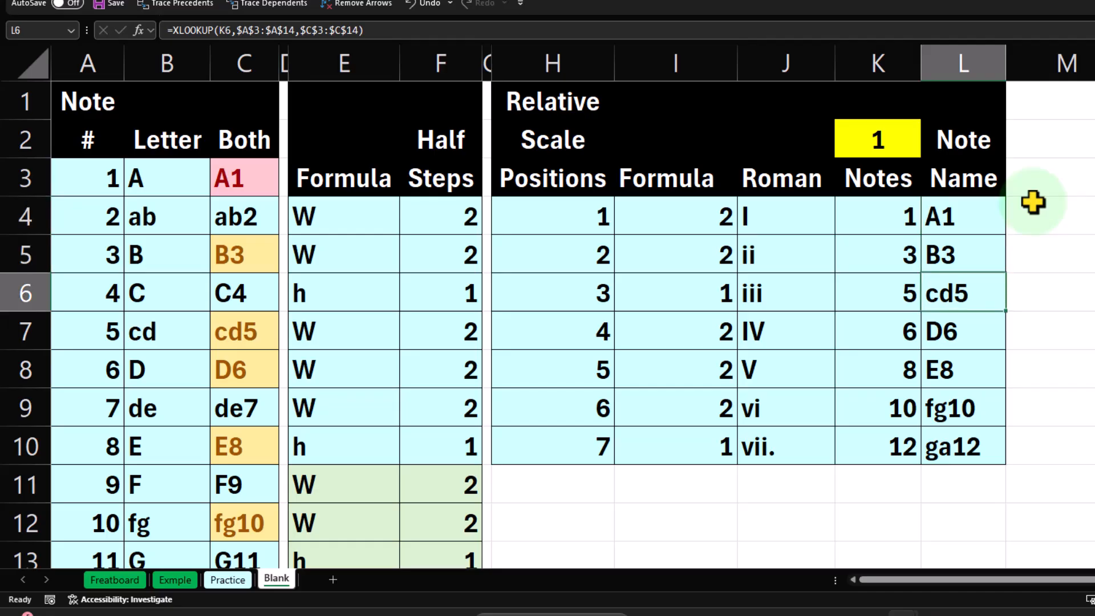
{"action": "key", "text": "Down"}
{"action": "key", "text": "Up"}
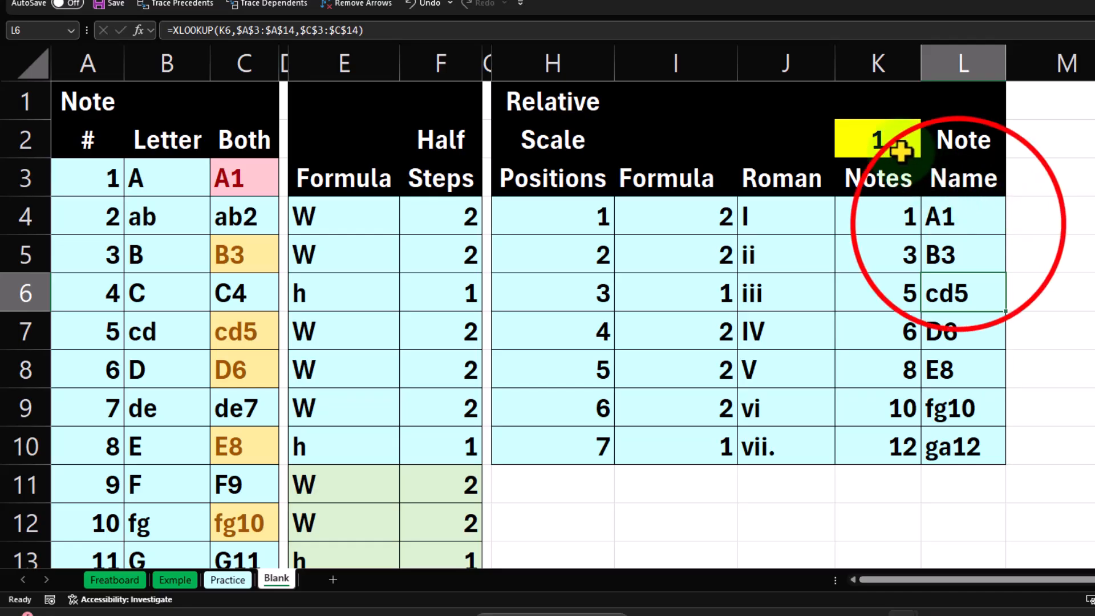
{"action": "left_click", "coordinate": [942, 216]}
{"action": "left_click_drag", "start_coordinate": [958, 251], "coordinate": [965, 439]}
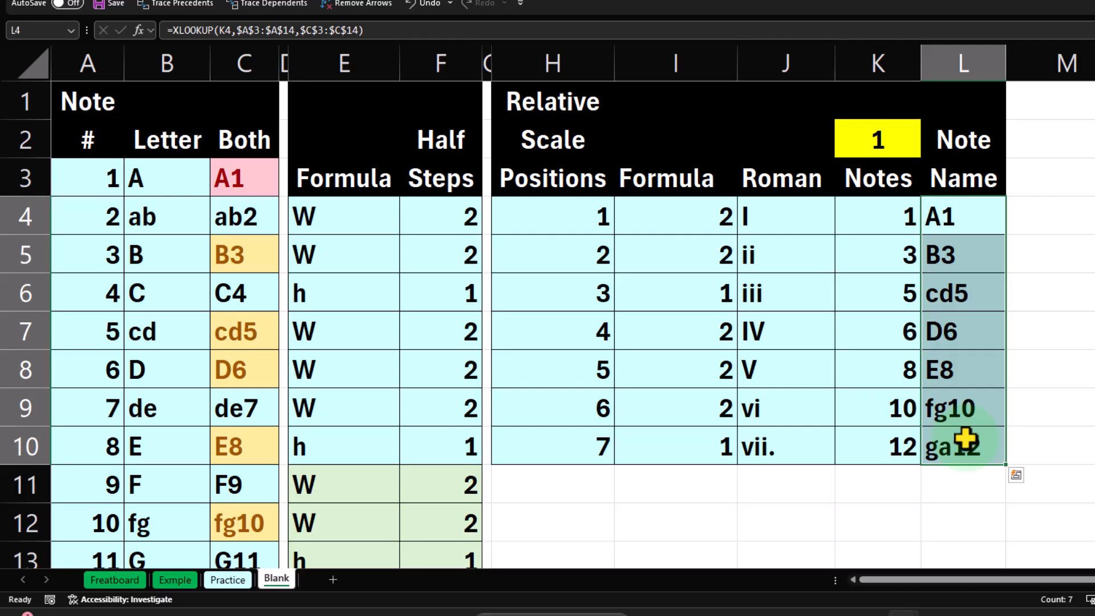
Set the starting note number in K2 to 4 to bring back the C major scale
{"action": "left_click", "coordinate": [883, 138]}
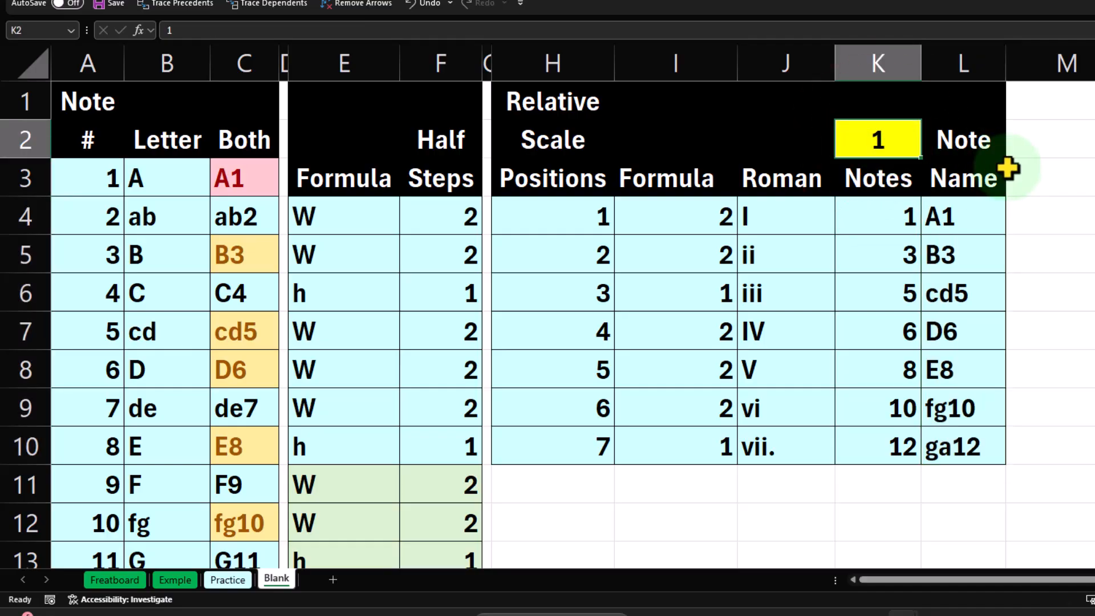
{"action": "type", "text": "4"}
{"action": "key", "text": "Return"}
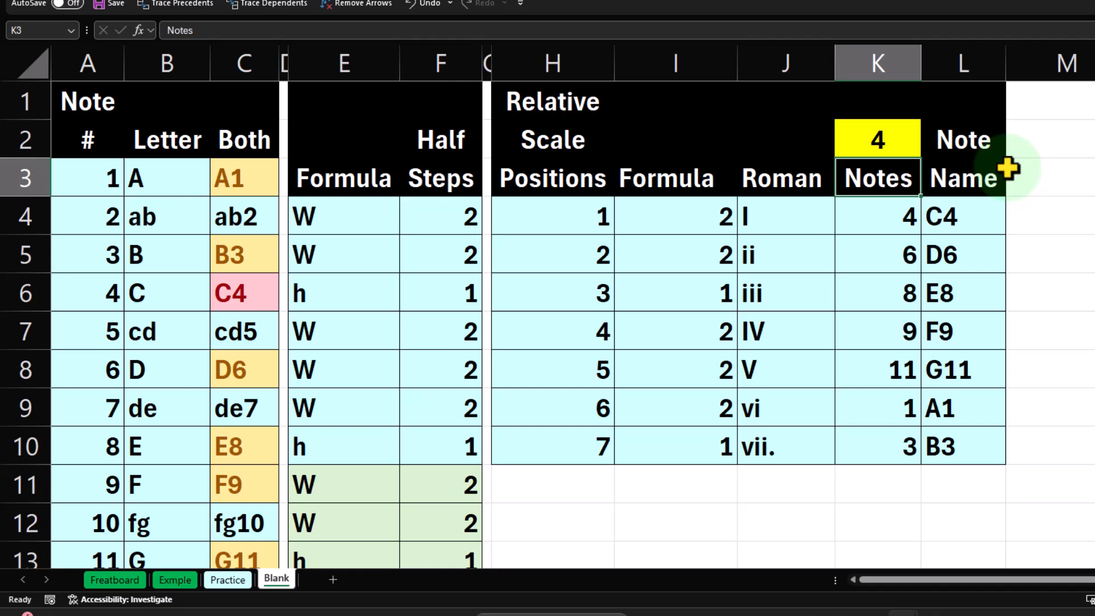
Set the starting note number in K2 to 11 and check the seventh note name in L10
{"action": "key", "text": "Up"}
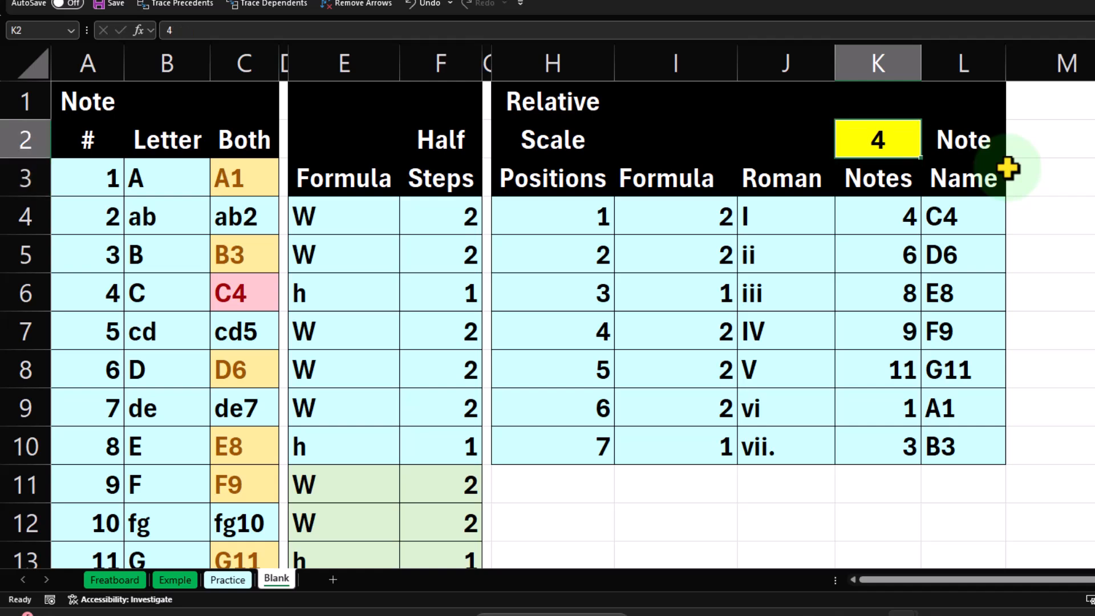
{"action": "type", "text": "11"}
{"action": "key", "text": "Return"}
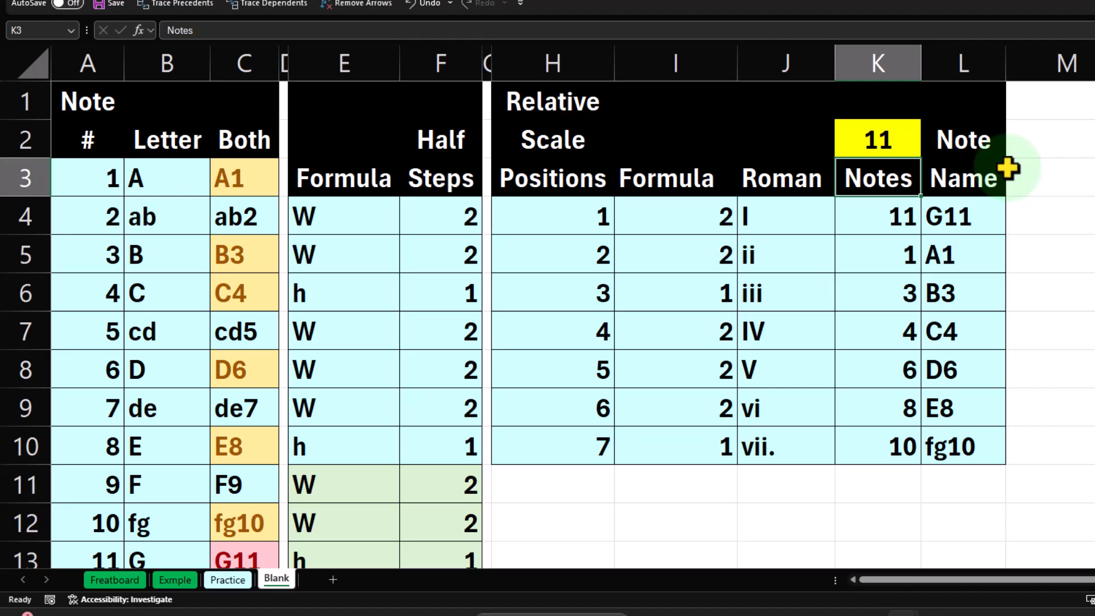
{"action": "left_click", "coordinate": [979, 448]}
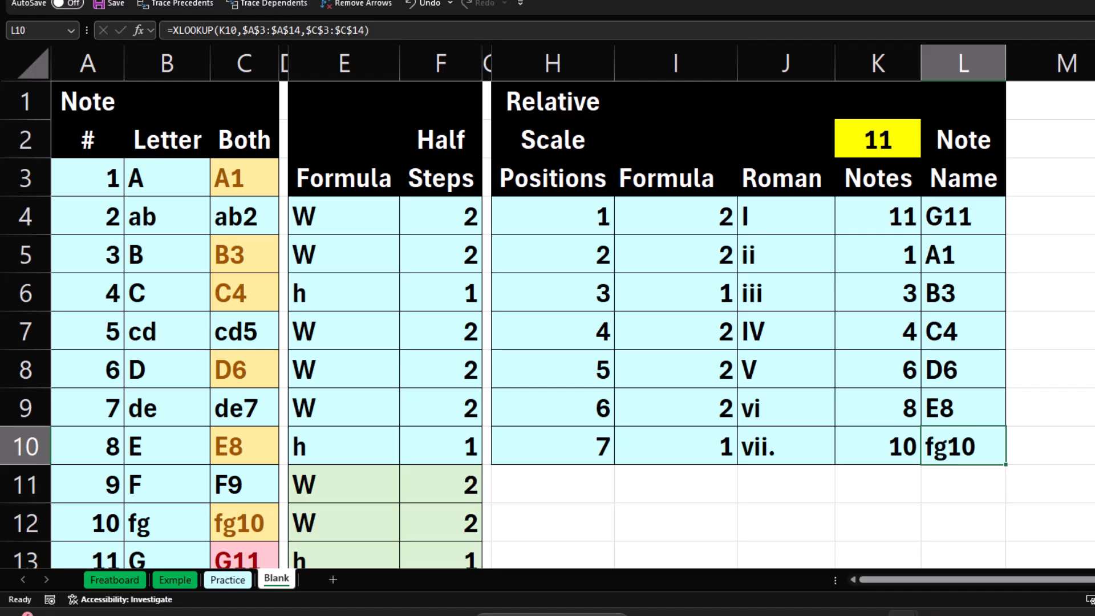
Return the starting note number in K2 to 4
{"action": "left_click", "coordinate": [884, 140]}
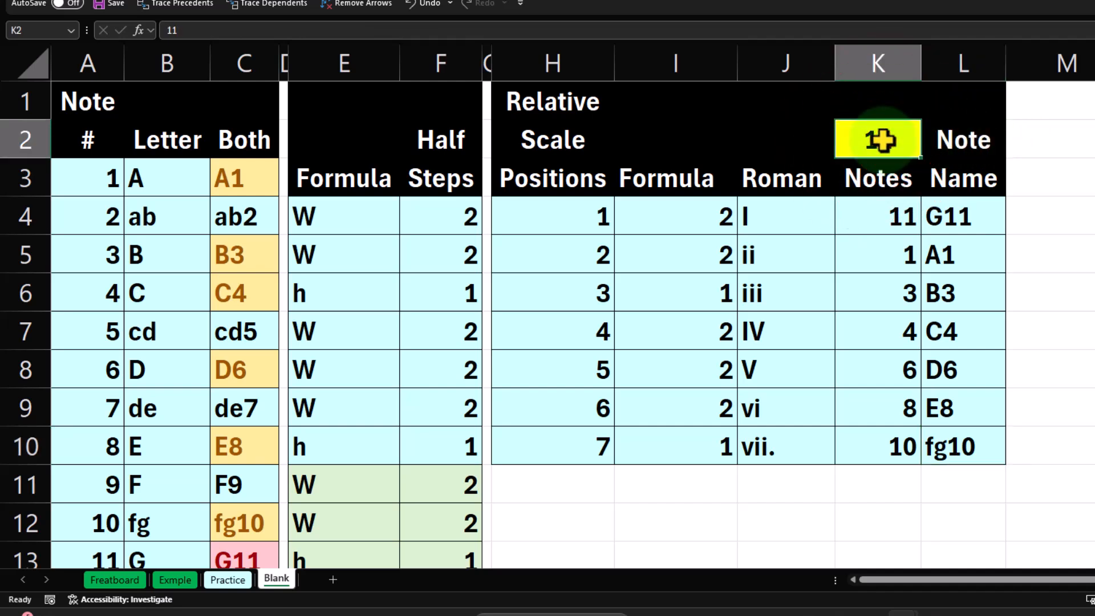
{"action": "type", "text": "4"}
{"action": "key", "text": "Return"}
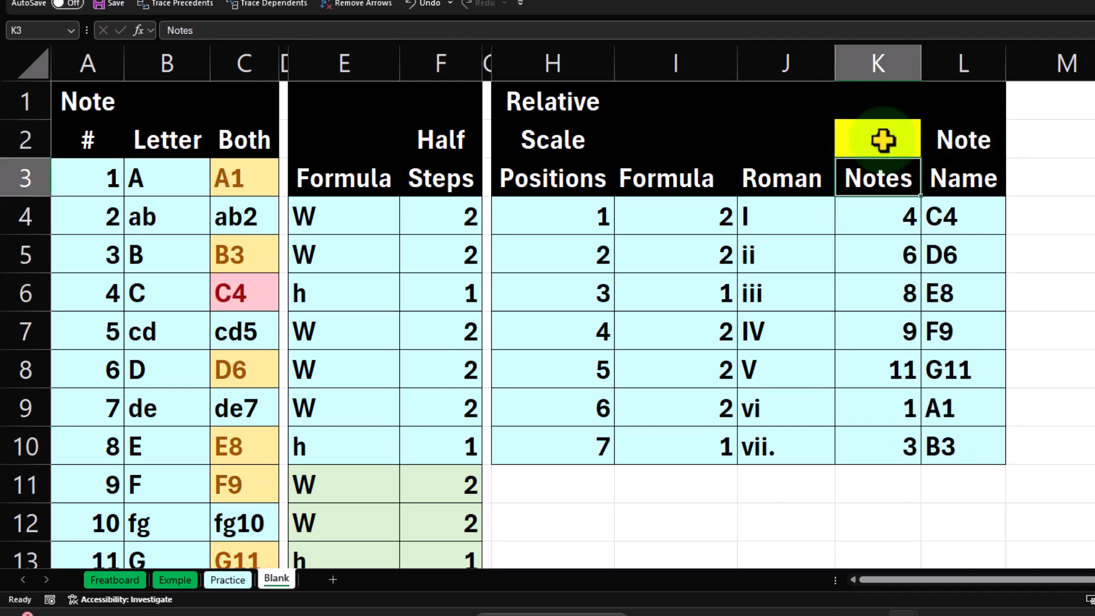
Inspect the scale positions in H4:H5, the half-step references in I4:I5 and the ROMAN formula in J4
{"action": "left_click", "coordinate": [548, 217]}
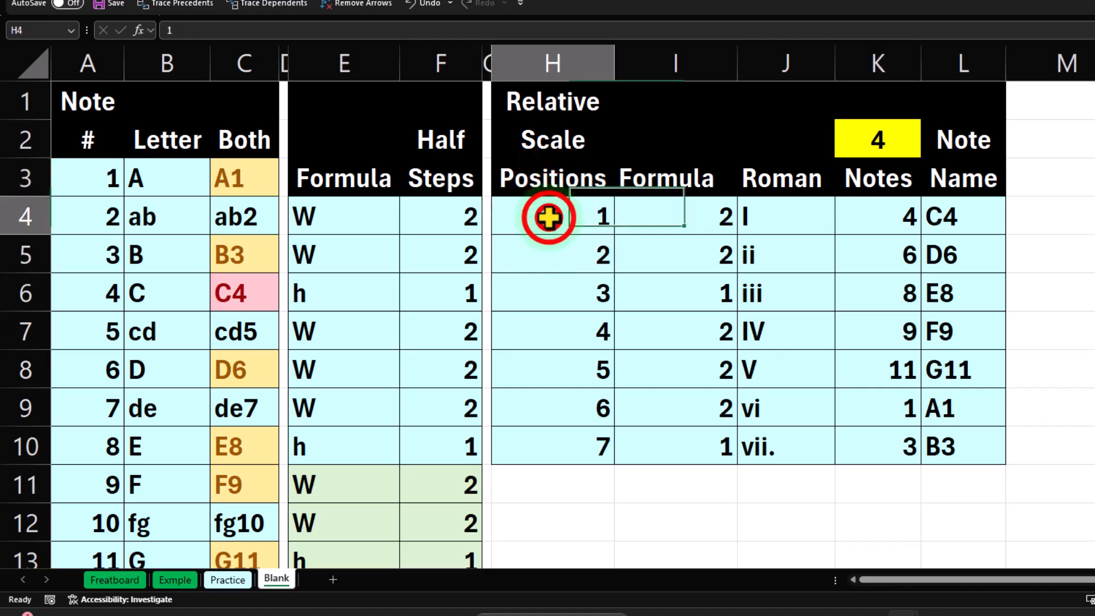
{"action": "double_click", "coordinate": [556, 263]}
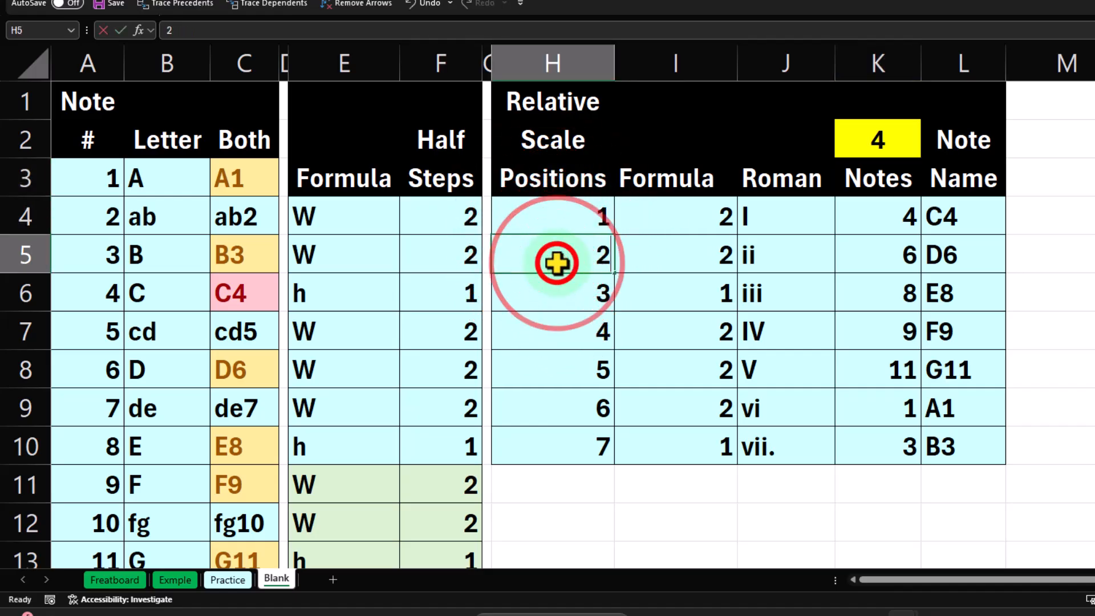
{"action": "key", "text": "Return"}
{"action": "left_click", "coordinate": [659, 222]}
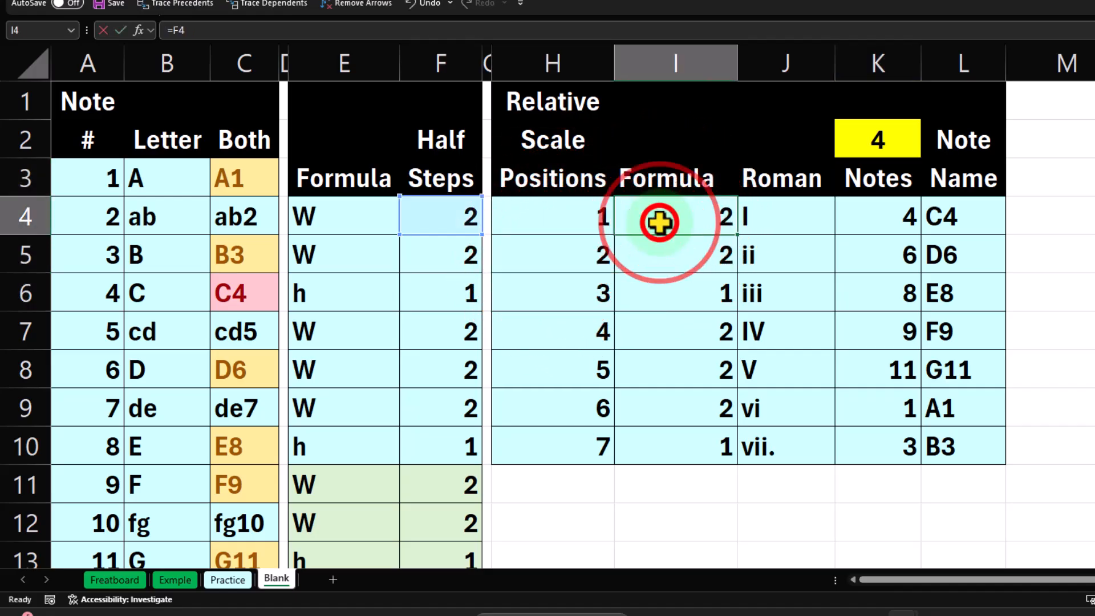
{"action": "left_click", "coordinate": [649, 253]}
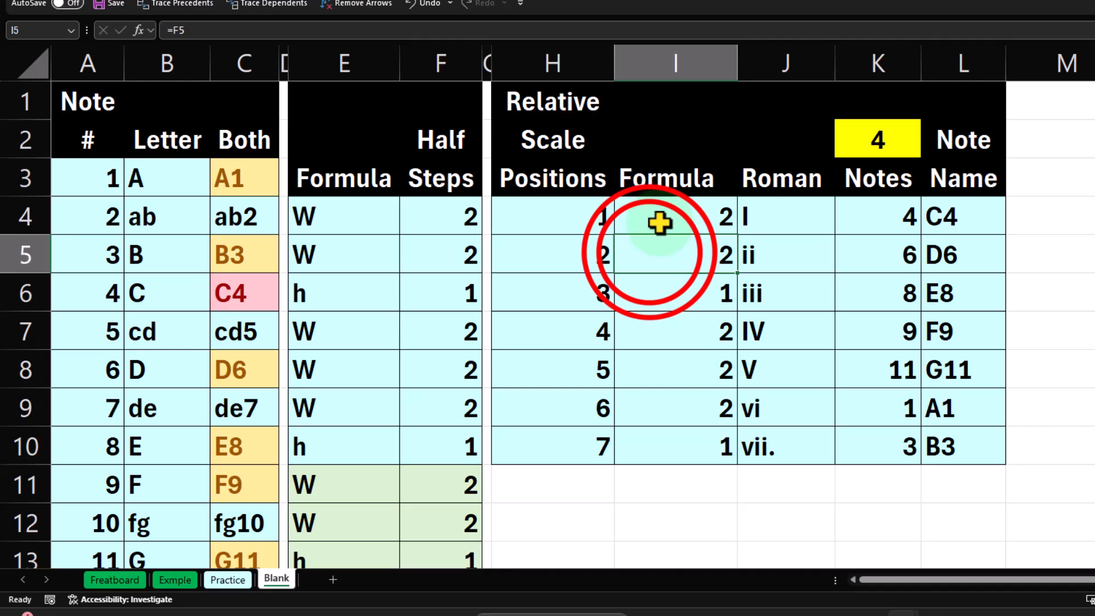
{"action": "double_click", "coordinate": [649, 253]}
{"action": "key", "text": "Return"}
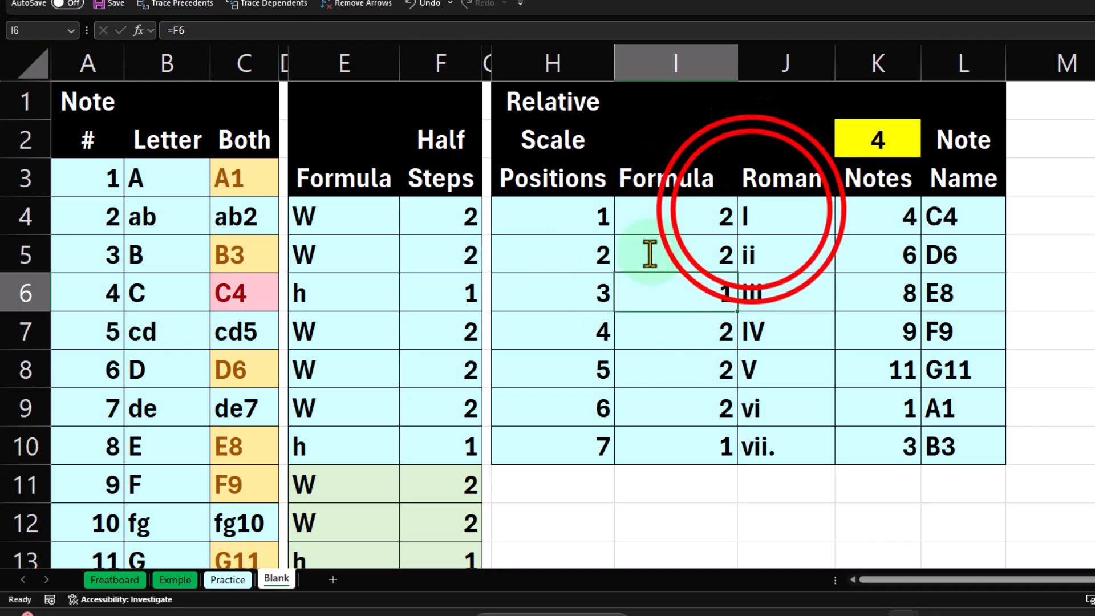
{"action": "double_click", "coordinate": [750, 215]}
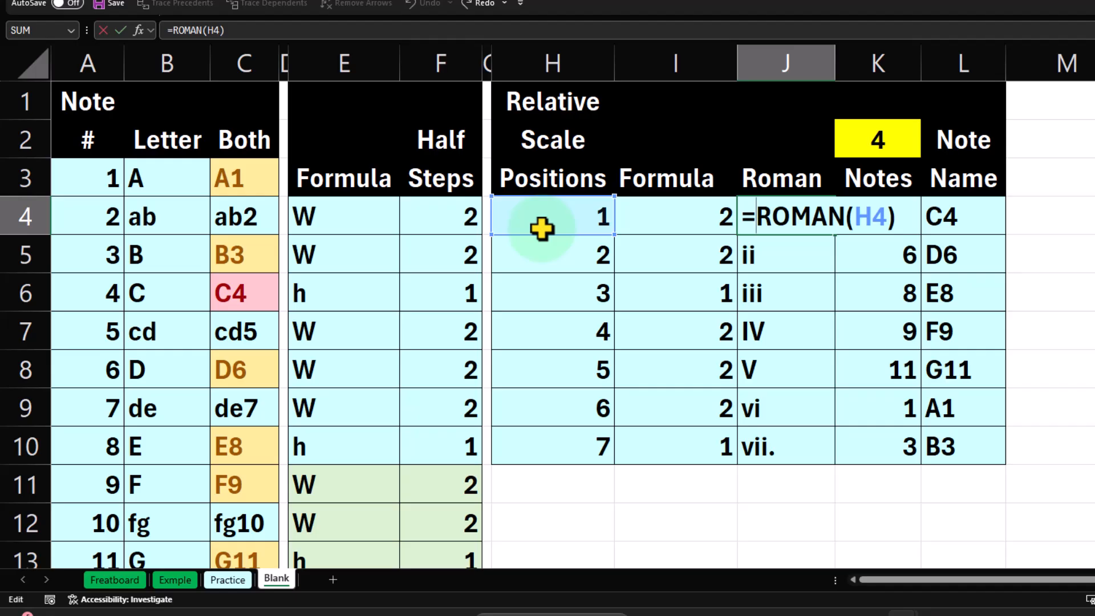
{"action": "key", "text": "Return"}
Enter the first note number in K4 as a reference to the starting note, =K2
{"action": "left_click", "coordinate": [873, 220]}
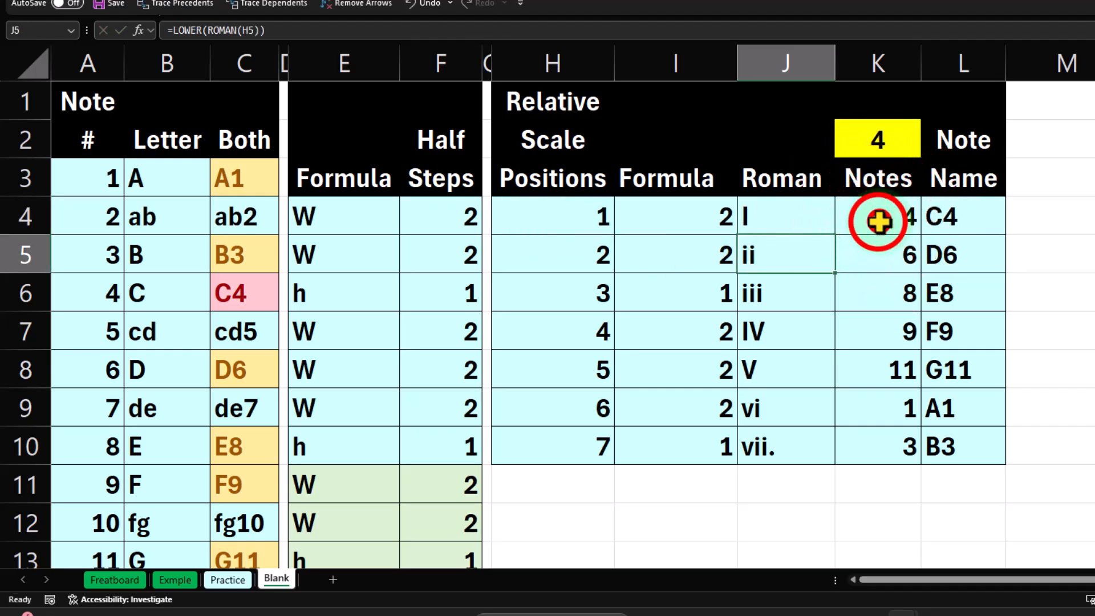
{"action": "type", "text": "="}
{"action": "left_click", "coordinate": [878, 139]}
{"action": "key", "text": "Return"}
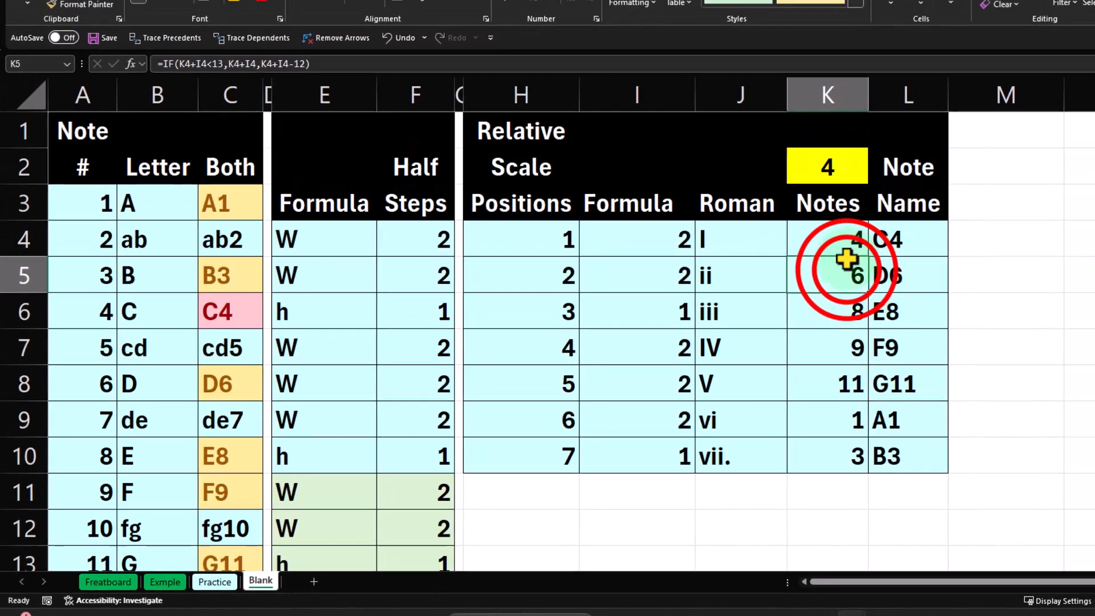
Inspect the IF formula behind the second note number in K5 and the XLOOKUP formula in L4
{"action": "double_click", "coordinate": [898, 250]}
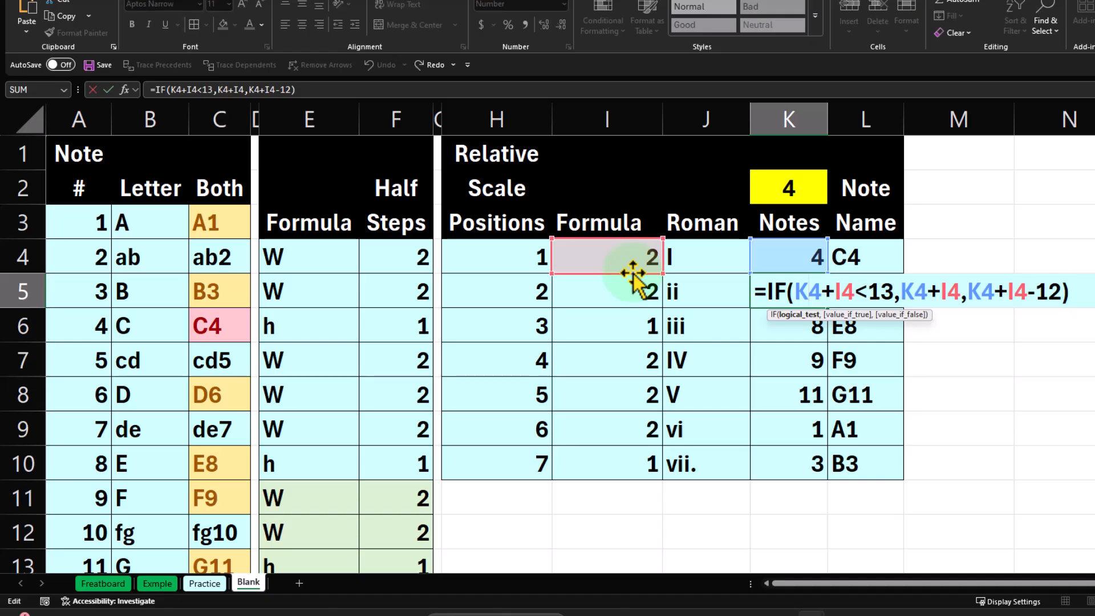
{"action": "key", "text": "Return"}
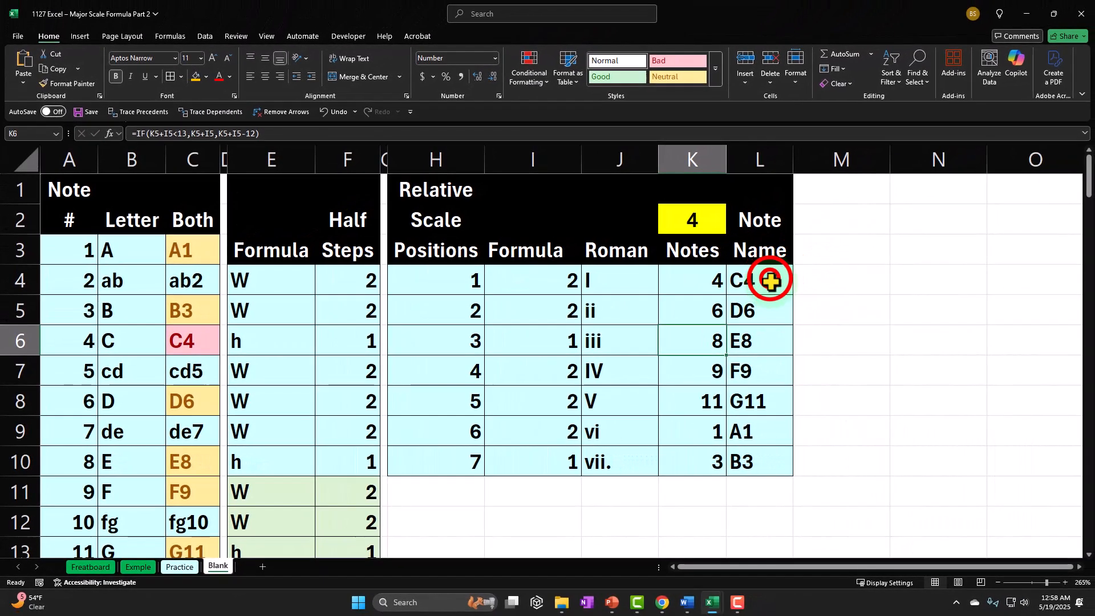
{"action": "double_click", "coordinate": [877, 257]}
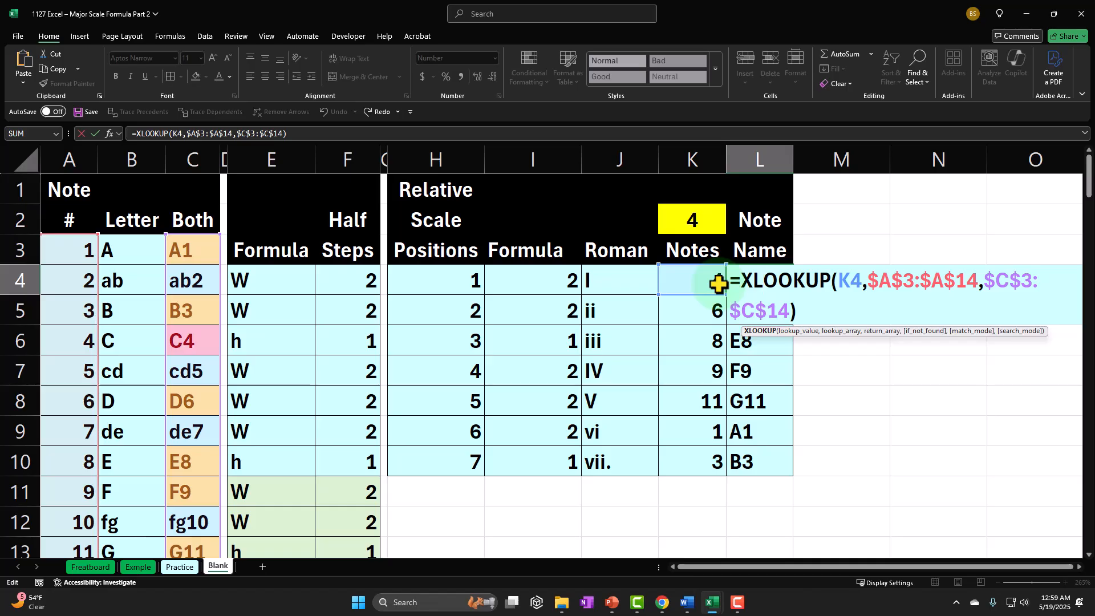
{"action": "key", "text": "Return"}
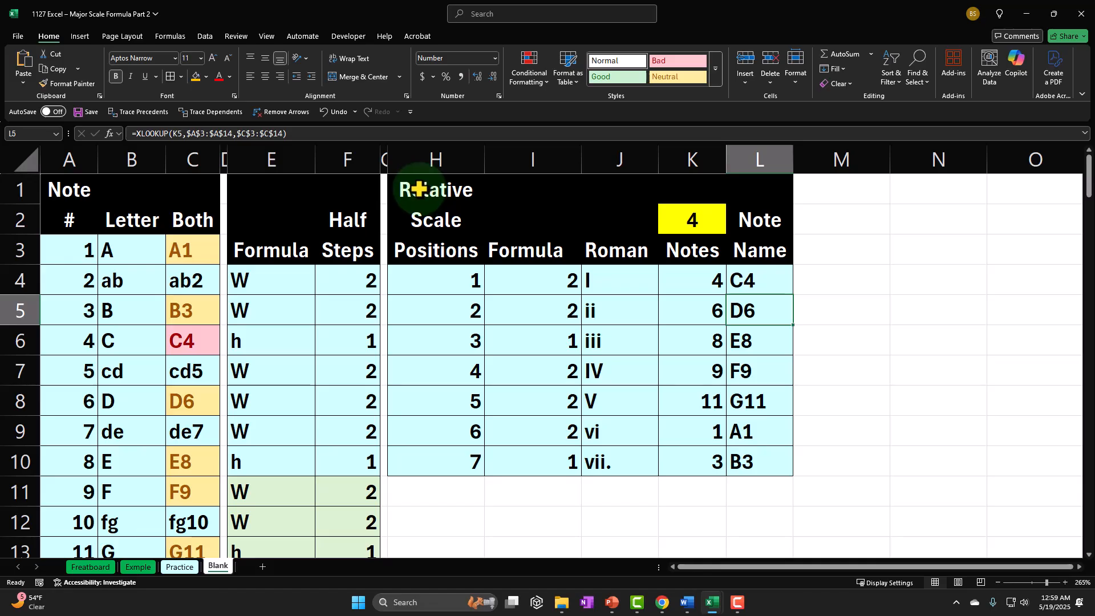
Copy the whole scale table in columns H:L and paste it beside the original, starting at M1
{"action": "left_click_drag", "start_coordinate": [432, 160], "coordinate": [740, 164]}
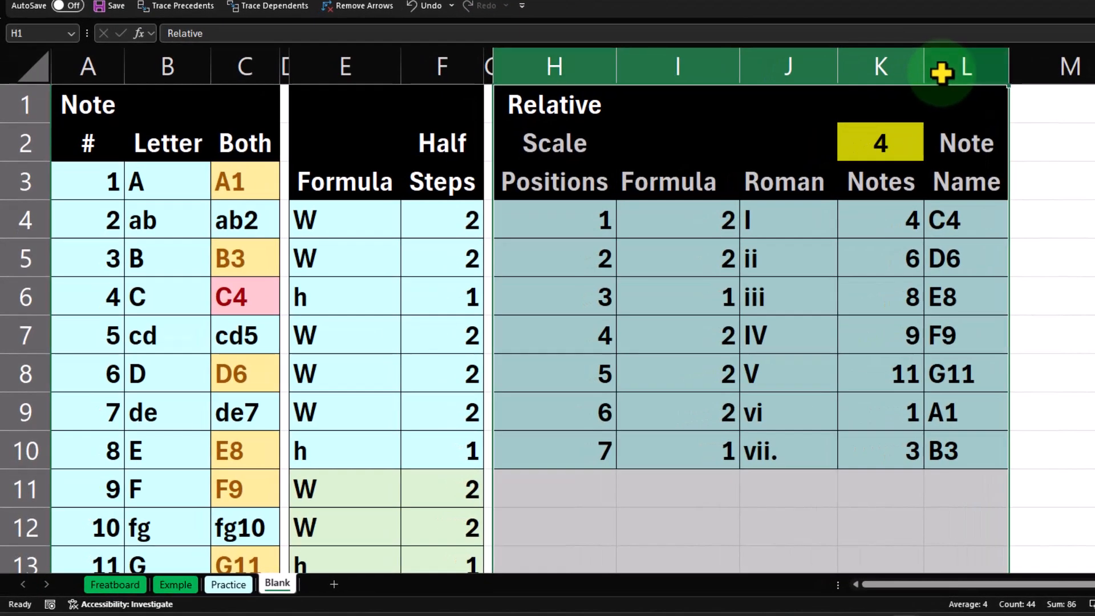
{"action": "key", "text": "ctrl+c"}
{"action": "scroll", "coordinate": [1058, 206], "scroll_direction": "down", "scroll_amount": 4}
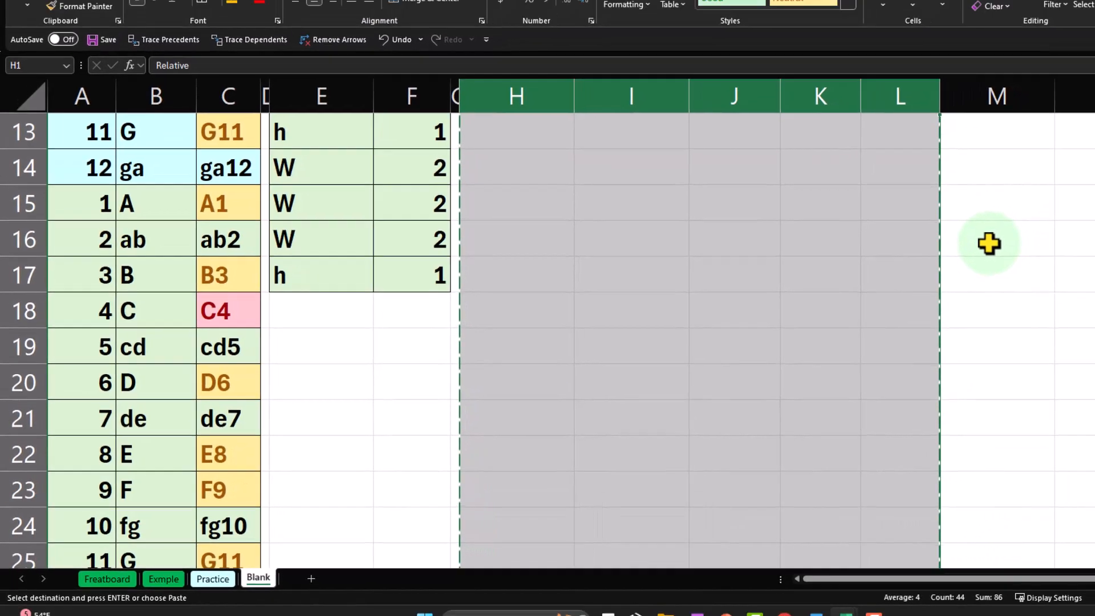
{"action": "scroll", "coordinate": [1062, 216], "scroll_direction": "up", "scroll_amount": 4}
{"action": "left_click", "coordinate": [840, 188]}
{"action": "key", "text": "ctrl+v"}
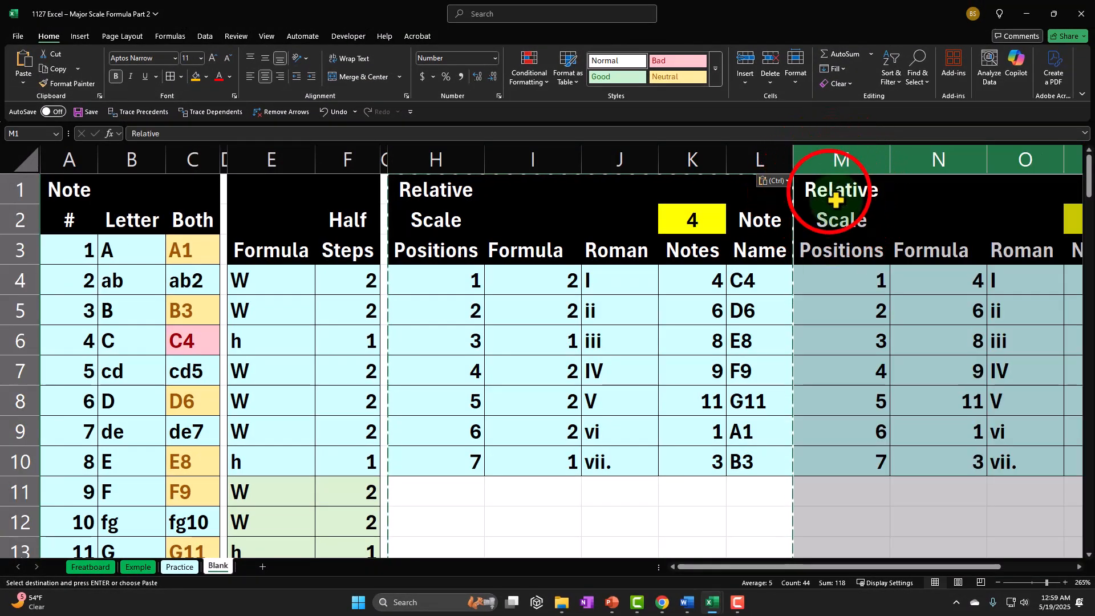
{"action": "left_click", "coordinate": [831, 190]}
{"action": "key", "text": "Right"}
{"action": "key", "text": "Right"}
{"action": "key", "text": "Right"}
{"action": "key", "text": "Right"}
{"action": "key", "text": "Right"}
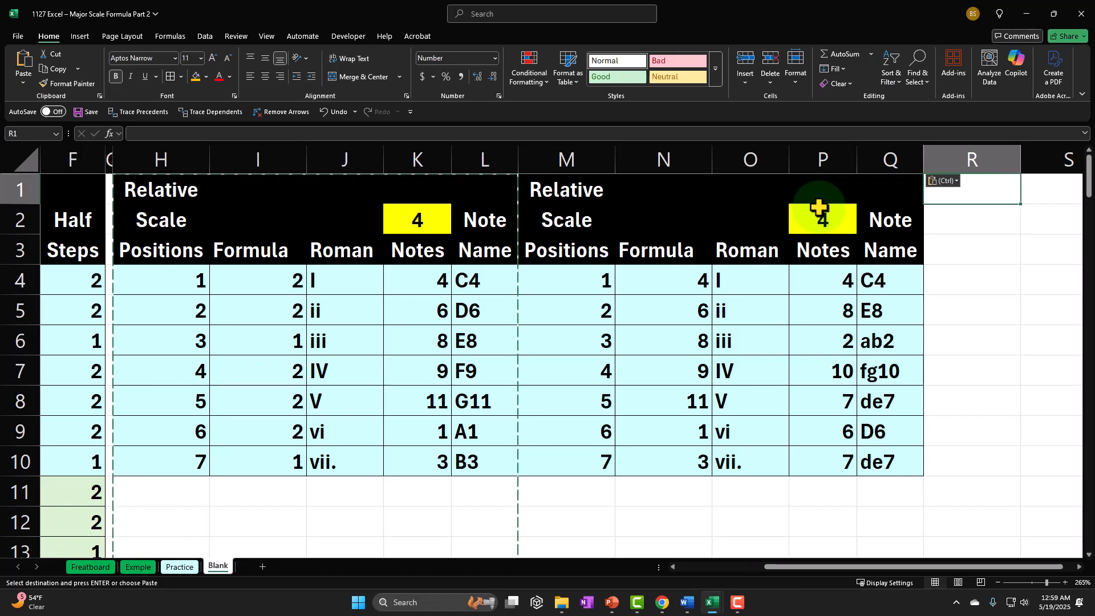
{"action": "left_click", "coordinate": [532, 183]}
{"action": "left_click_drag", "start_coordinate": [623, 183], "coordinate": [873, 183]}
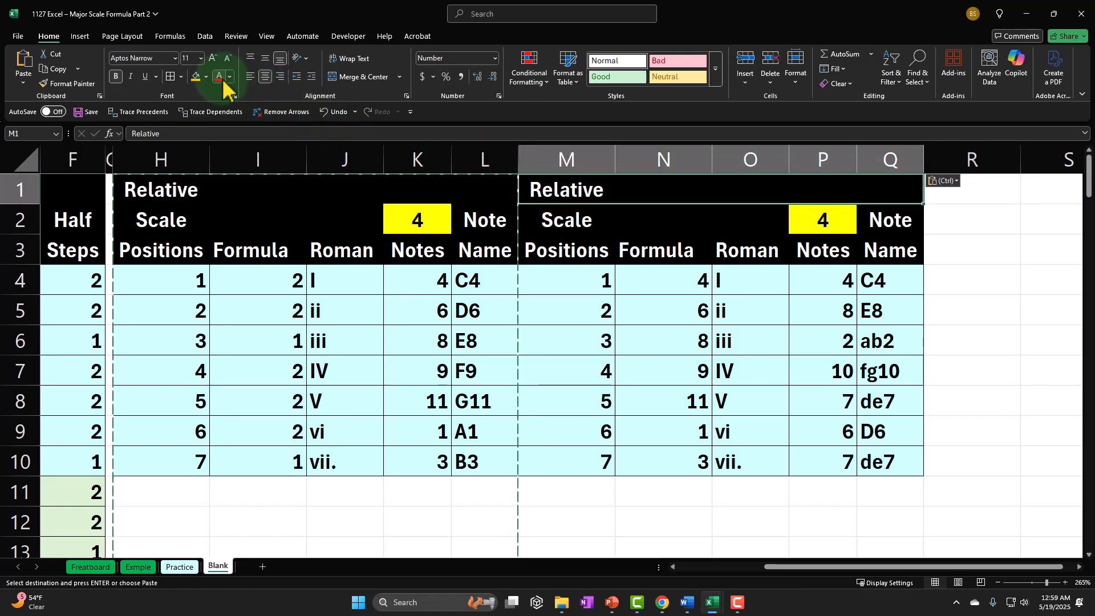
{"action": "left_click", "coordinate": [206, 77]}
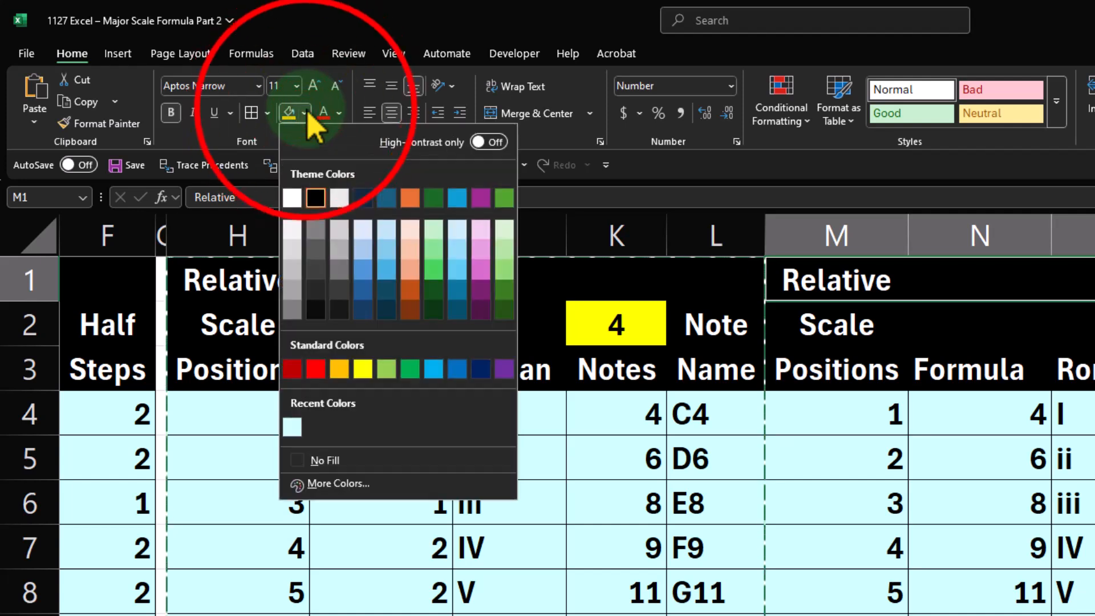
{"action": "left_click", "coordinate": [311, 122]}
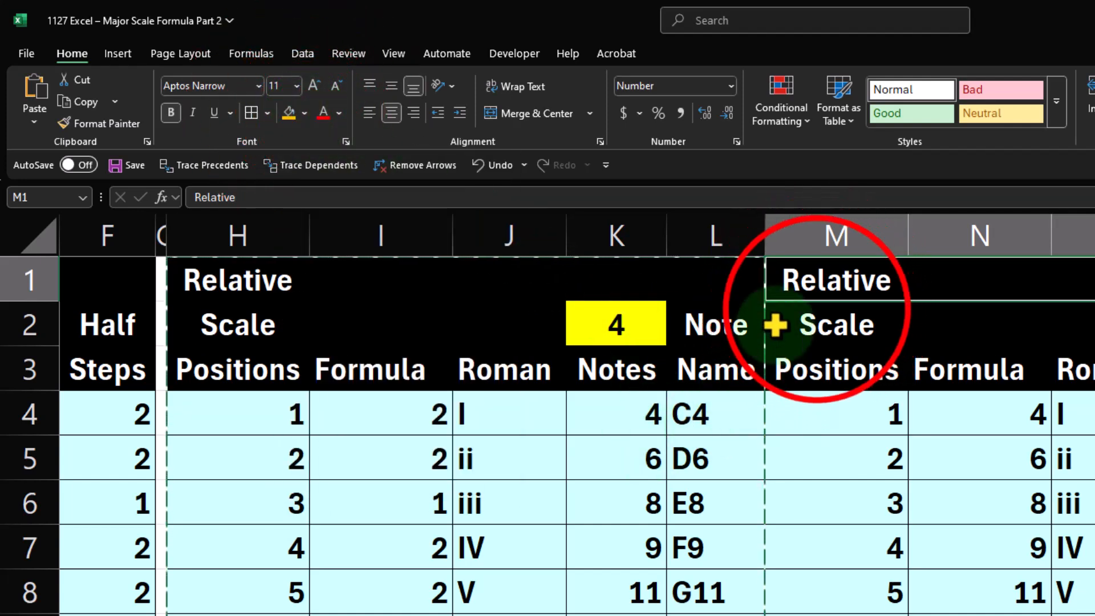
Fill the Scale Positions header cells M2:M3 of the copied table with the standard dark blue color
{"action": "left_click", "coordinate": [816, 320]}
{"action": "left_click_drag", "start_coordinate": [901, 345], "coordinate": [896, 362]}
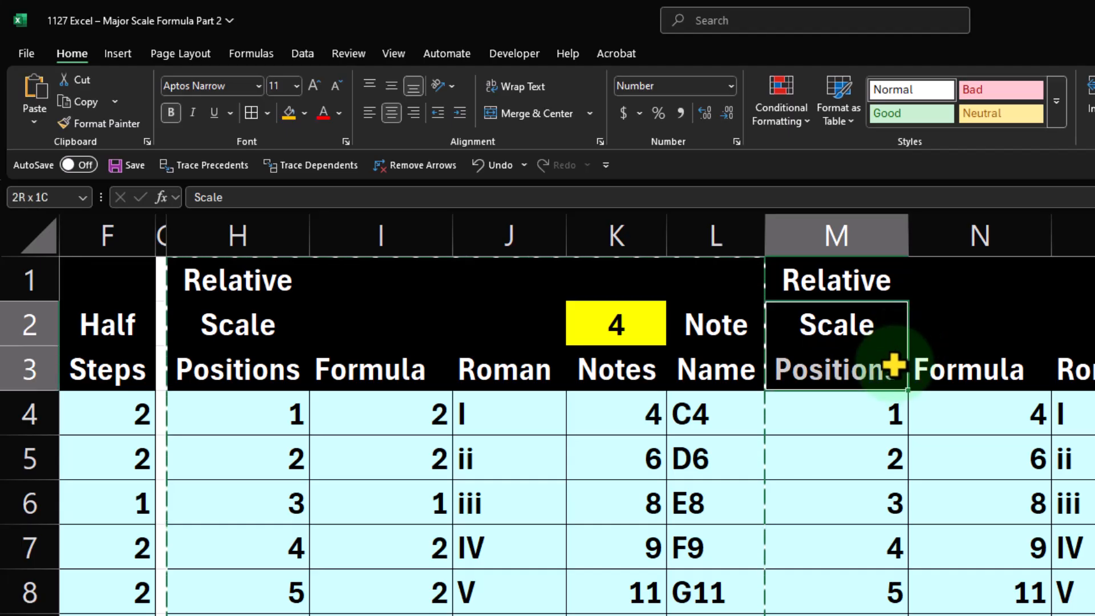
{"action": "left_click", "coordinate": [305, 114]}
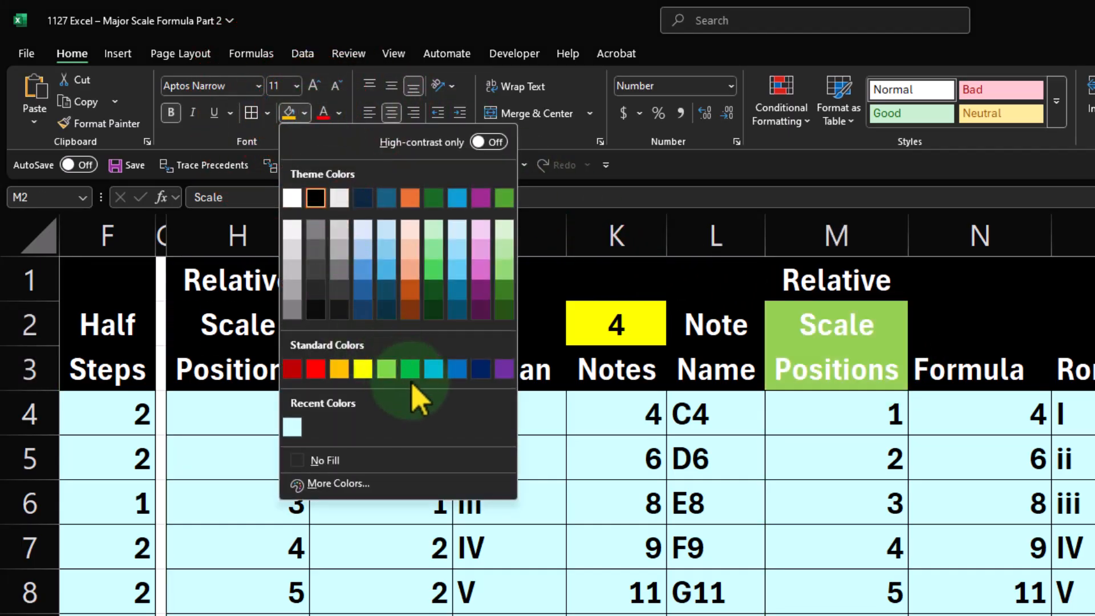
{"action": "left_click", "coordinate": [481, 369]}
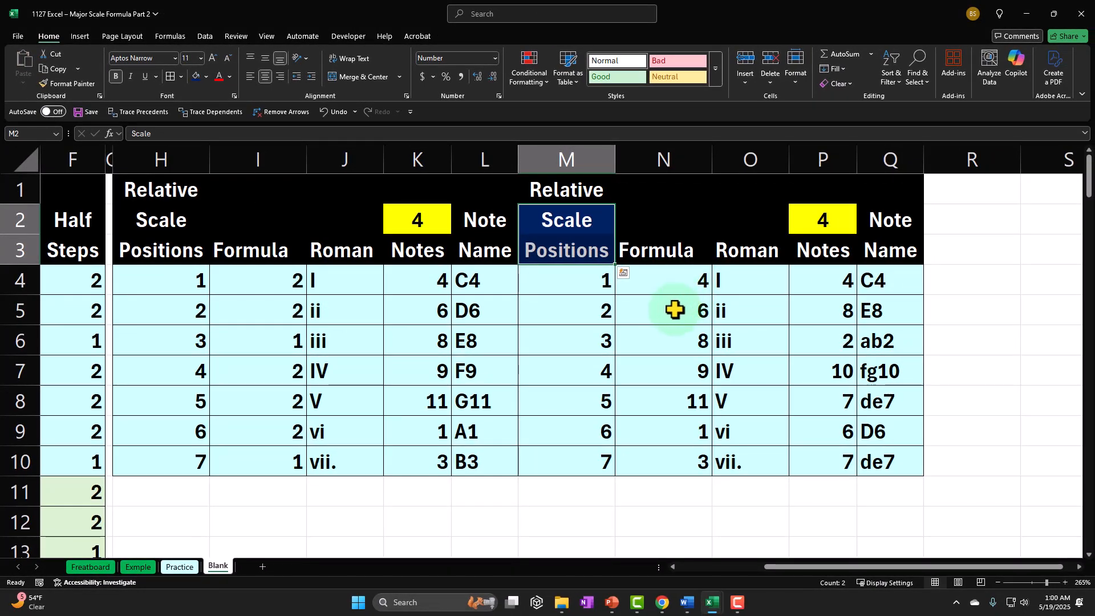
Replace the formula in N4 of the copied table with a reference to the original half steps, =I4
{"action": "double_click", "coordinate": [577, 291]}
{"action": "key", "text": "Return"}
{"action": "left_click", "coordinate": [652, 275]}
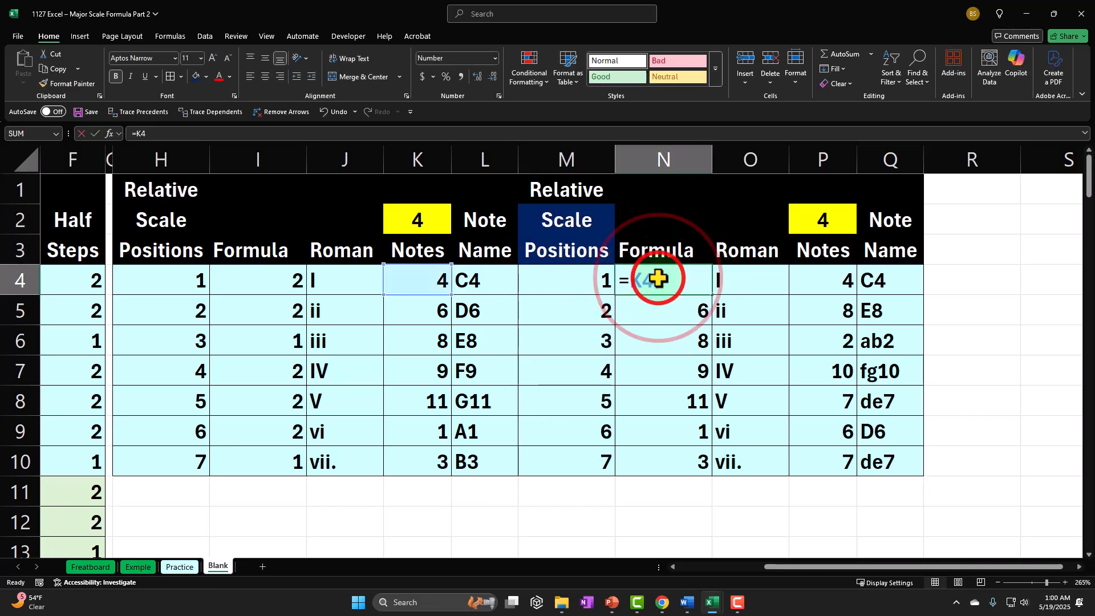
{"action": "type", "text": "=K4"}
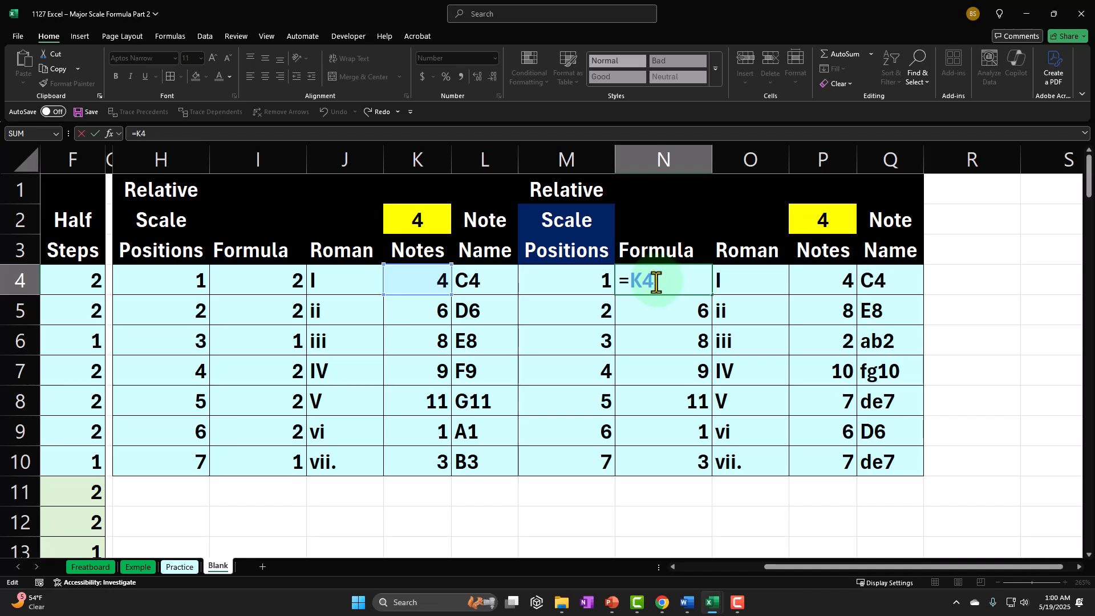
{"action": "key", "text": "ctrl+Return"}
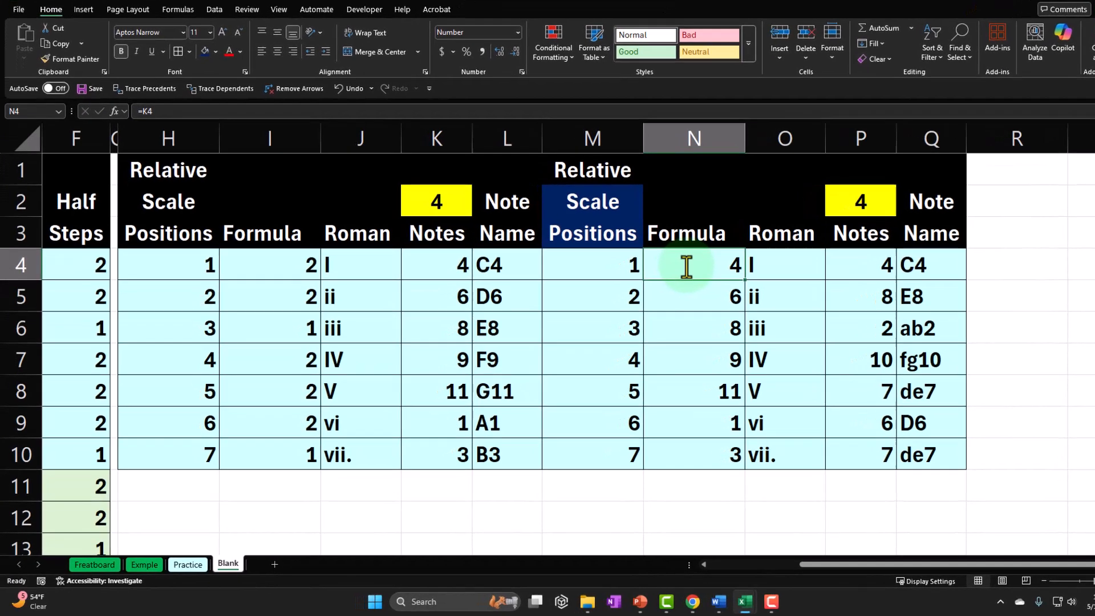
{"action": "type", "text": "="}
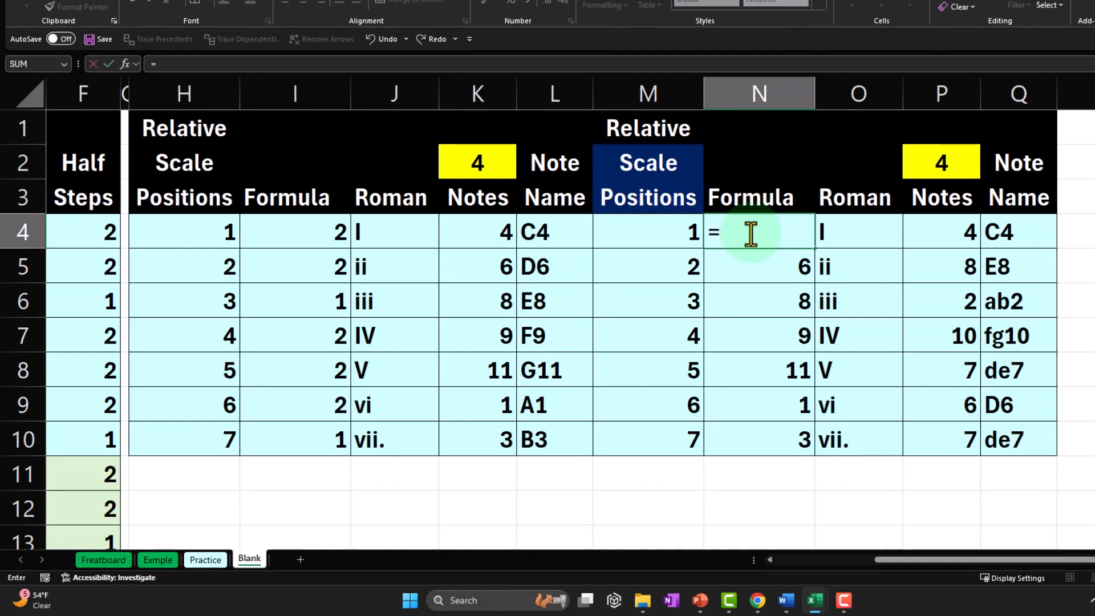
{"action": "key", "text": "Left"}
{"action": "key", "text": "Left"}
{"action": "key", "text": "Left"}
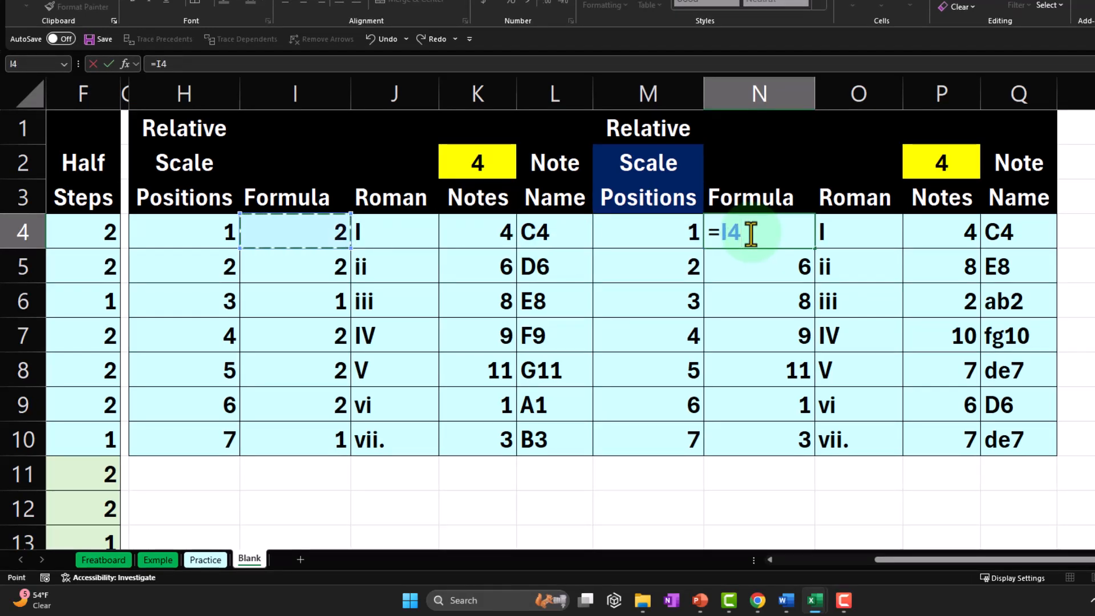
{"action": "key", "text": "ctrl+Return"}
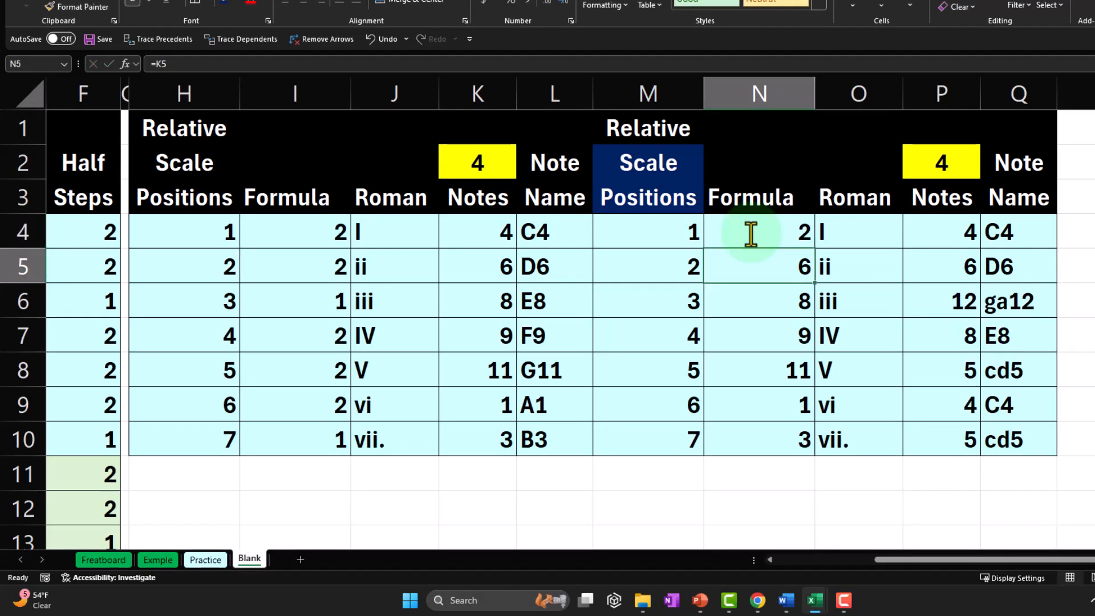
Fill the half-step reference in N4 down through N10
{"action": "left_click", "coordinate": [750, 232]}
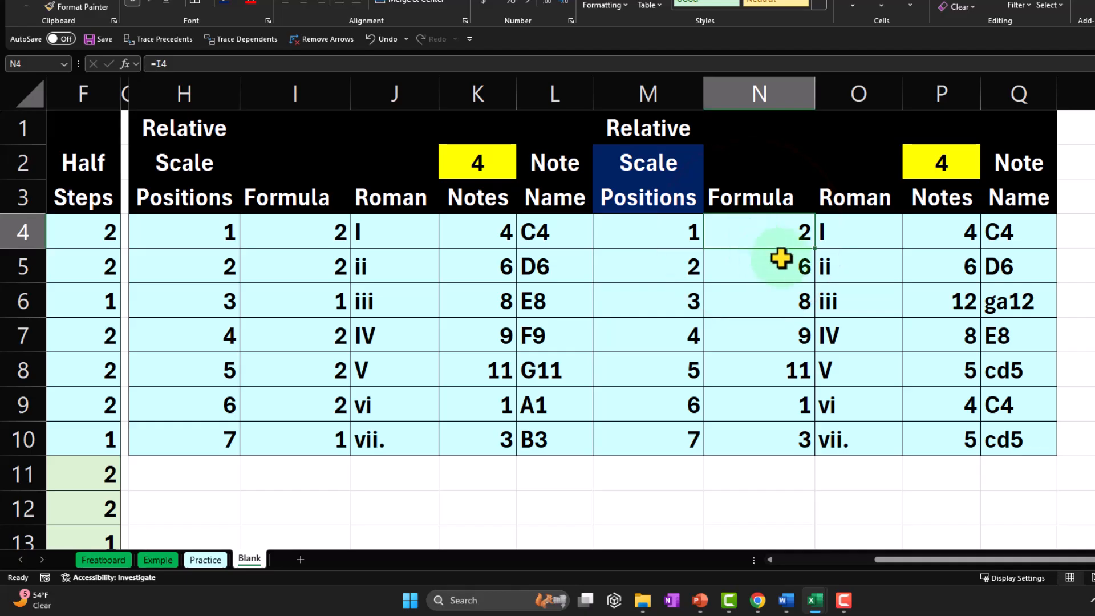
{"action": "left_click_drag", "start_coordinate": [812, 249], "coordinate": [799, 441]}
{"action": "left_click", "coordinate": [773, 247]}
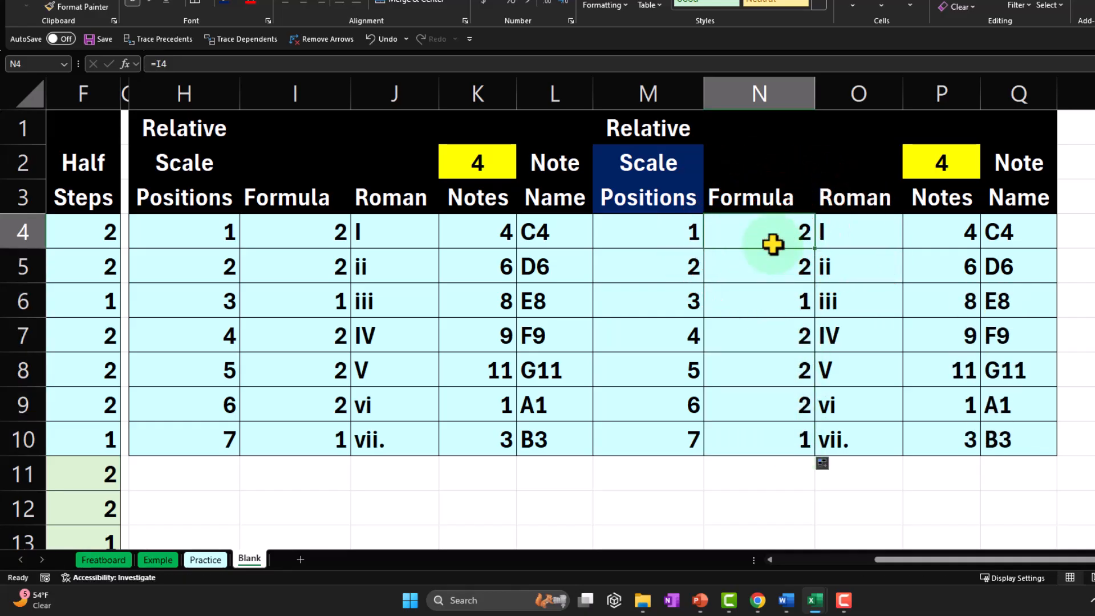
Inspect the ROMAN formula in O4 and the starting-note reference in P4 of the copied table
{"action": "left_click", "coordinate": [856, 228]}
{"action": "double_click", "coordinate": [858, 224]}
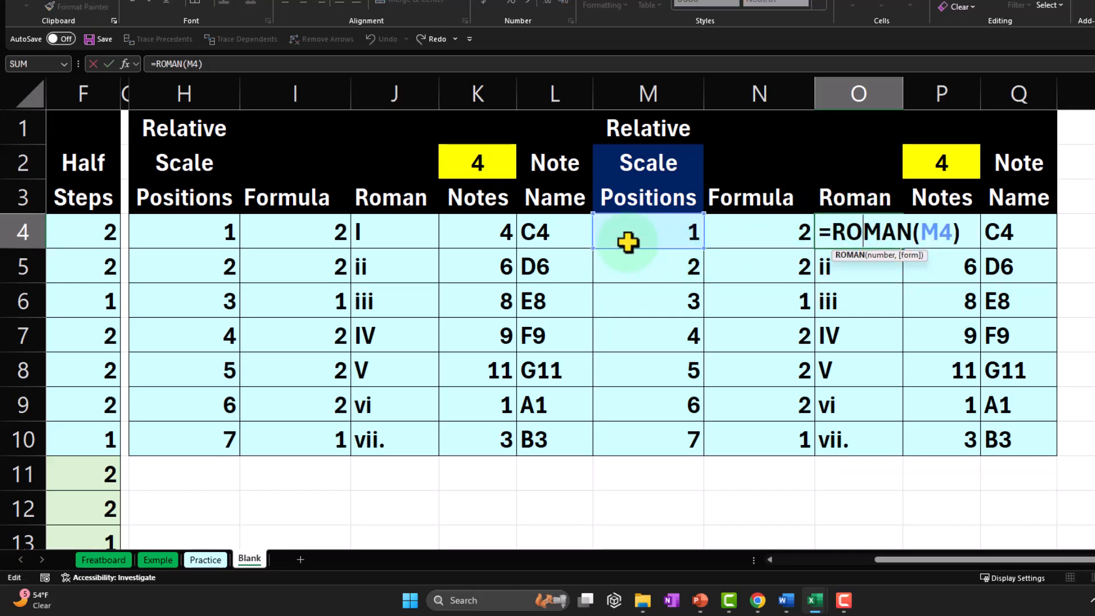
{"action": "key", "text": "Return"}
{"action": "key", "text": "Right"}
{"action": "key", "text": "Up"}
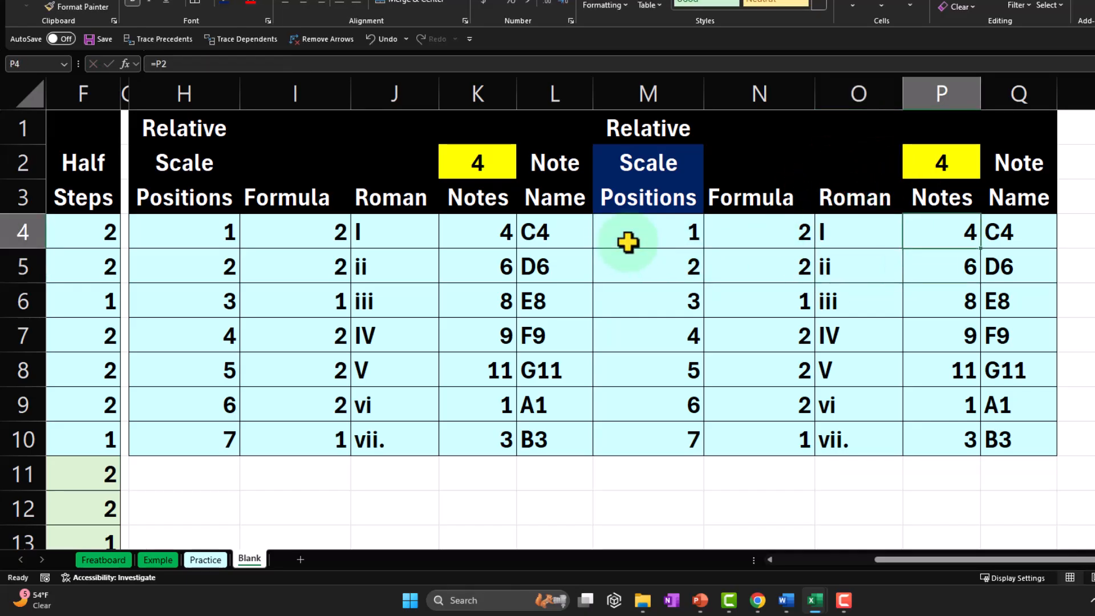
{"action": "double_click", "coordinate": [941, 228]}
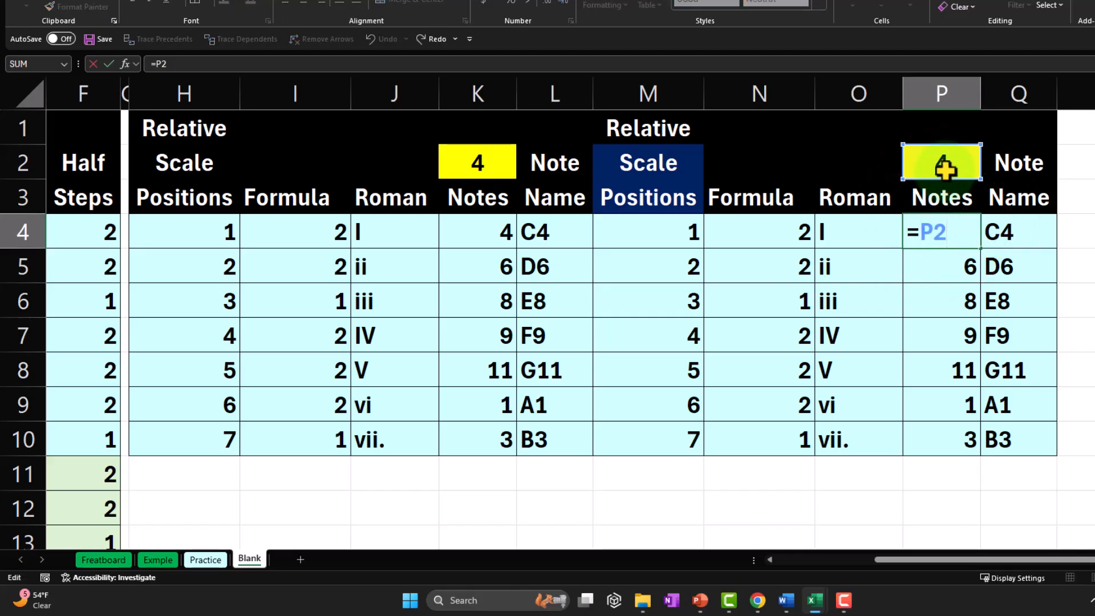
{"action": "key", "text": "Return"}
Set the starting note number of the copied table in P2 to 1
{"action": "key", "text": "Up"}
{"action": "key", "text": "Up"}
{"action": "key", "text": "Up"}
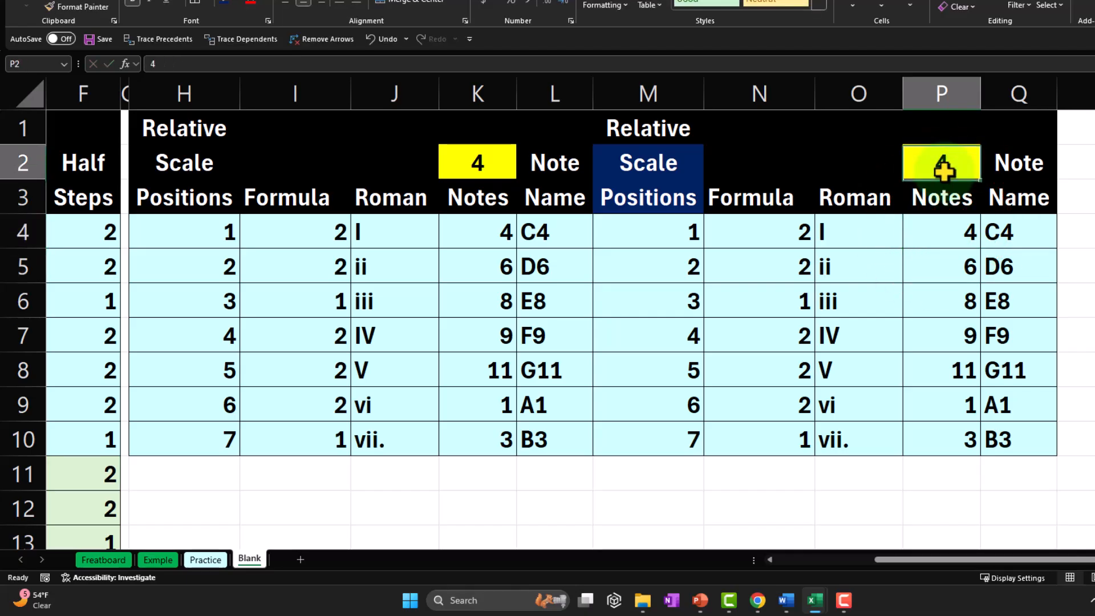
{"action": "type", "text": "1"}
{"action": "key", "text": "Return"}
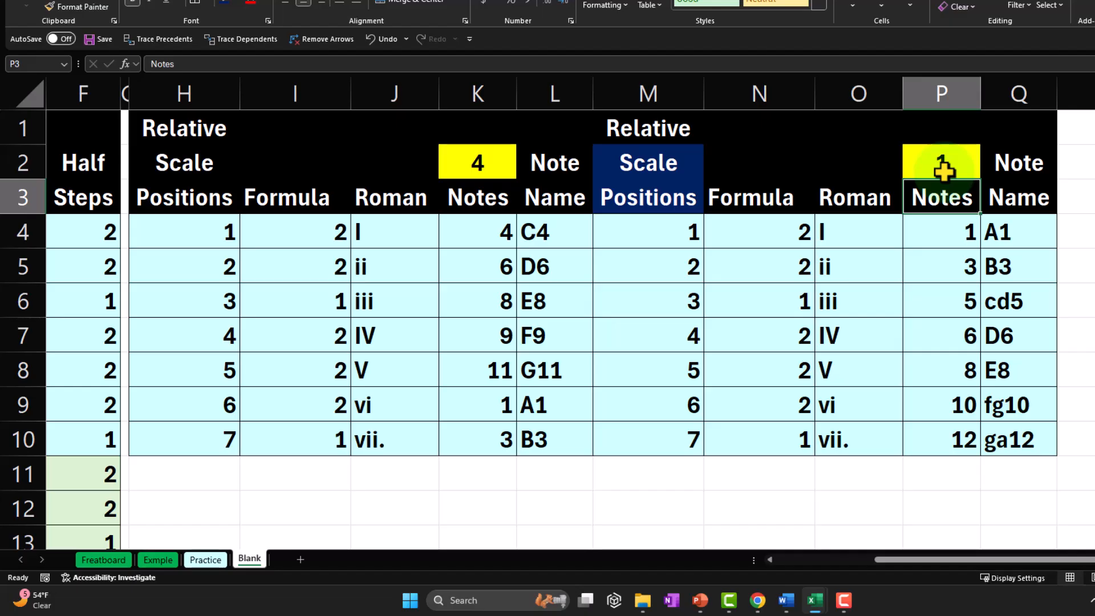
Format the starting note cell P2 with a black fill and white font
{"action": "left_click", "coordinate": [942, 166]}
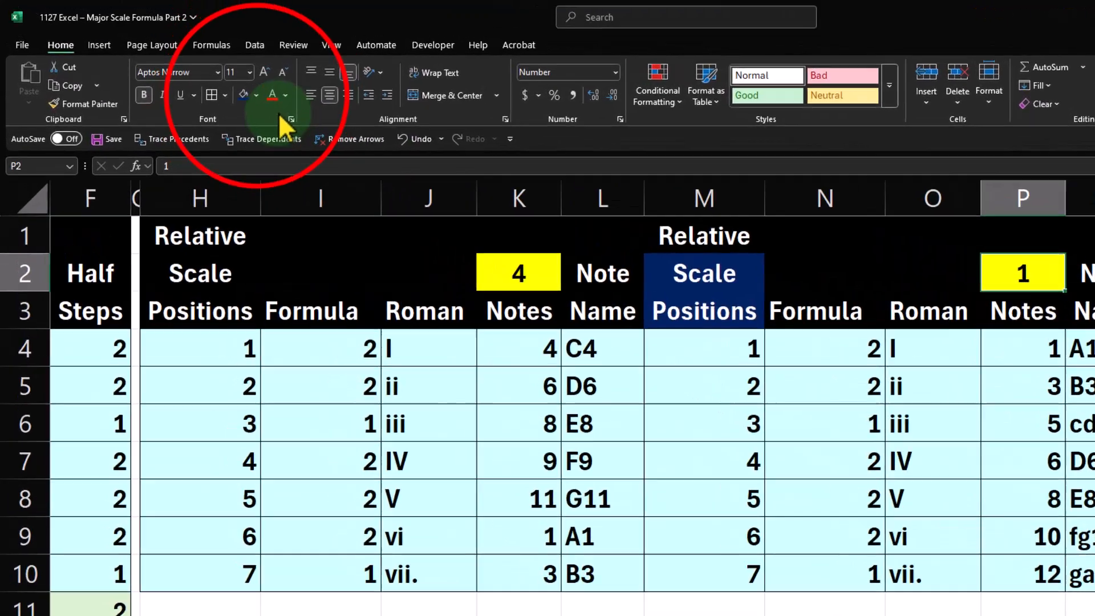
{"action": "left_click", "coordinate": [256, 95]}
{"action": "left_click", "coordinate": [263, 166]}
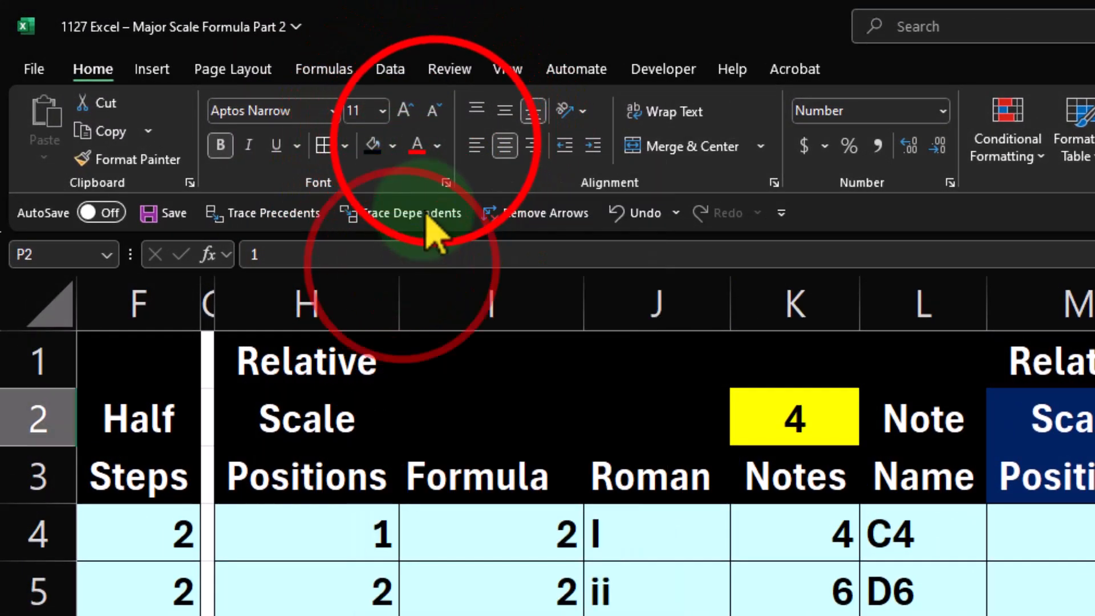
{"action": "left_click", "coordinate": [438, 146]}
{"action": "left_click", "coordinate": [421, 289]}
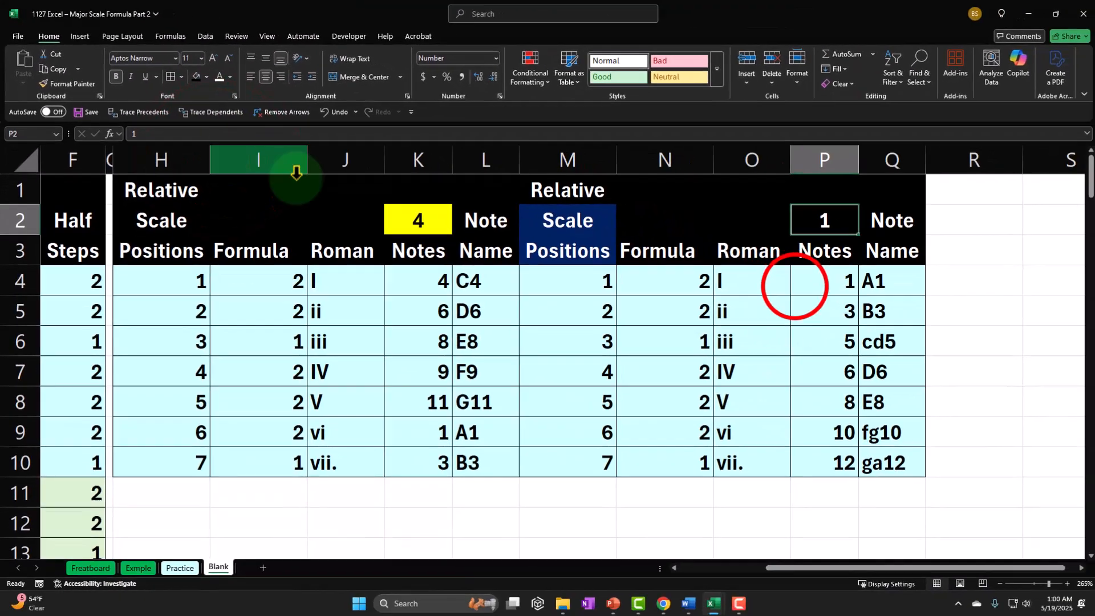
{"action": "left_click", "coordinate": [794, 283]}
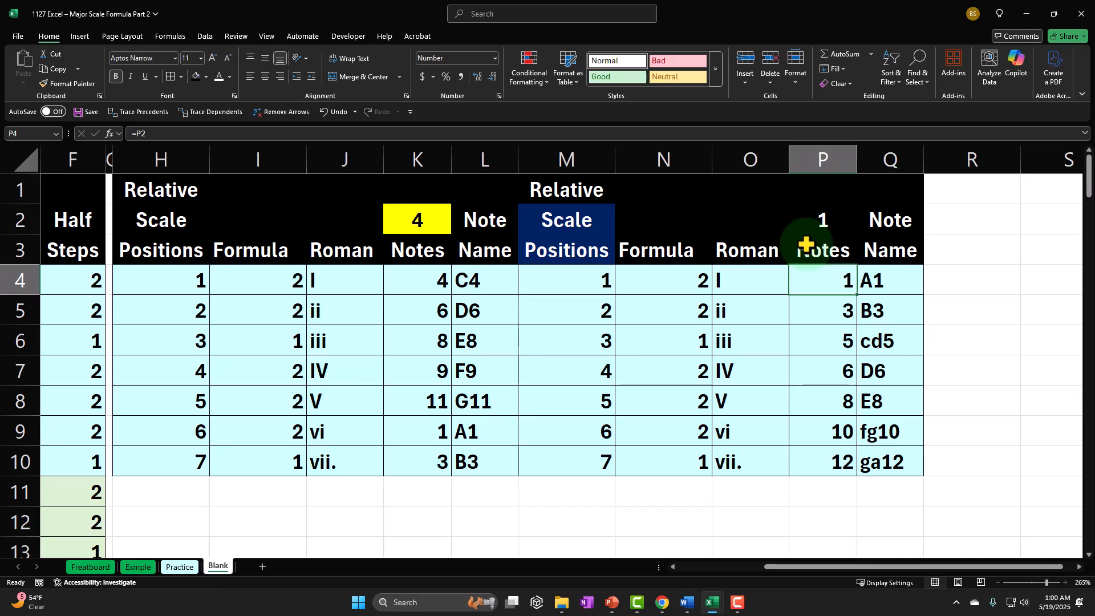
Examine the XLOOKUP formula in Q4 and the note number and letter ranges it references
{"action": "left_click", "coordinate": [398, 225]}
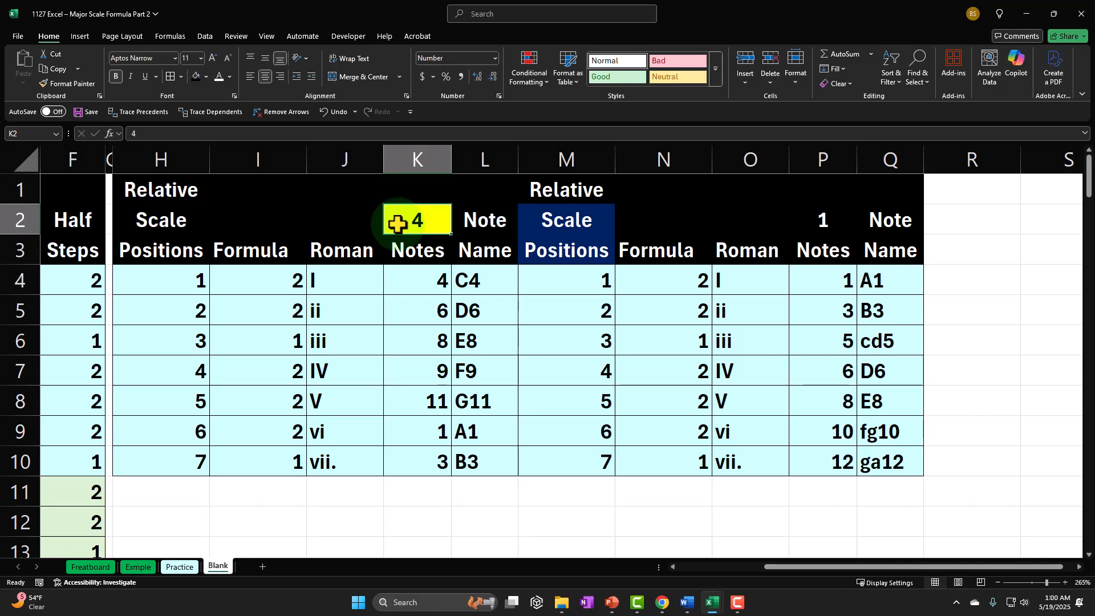
{"action": "left_click", "coordinate": [906, 286]}
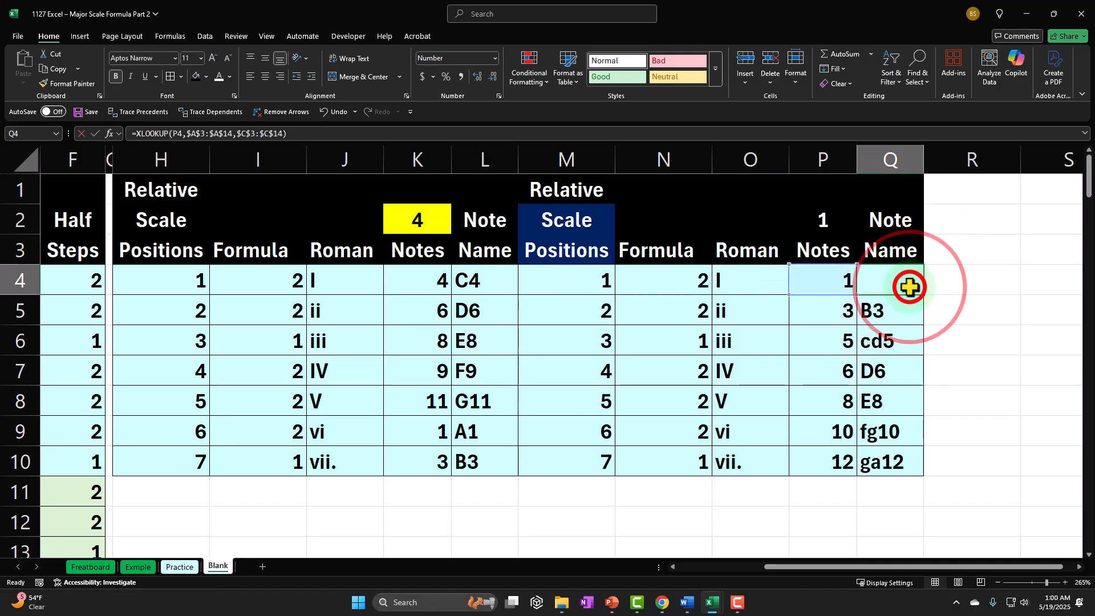
{"action": "double_click", "coordinate": [904, 287]}
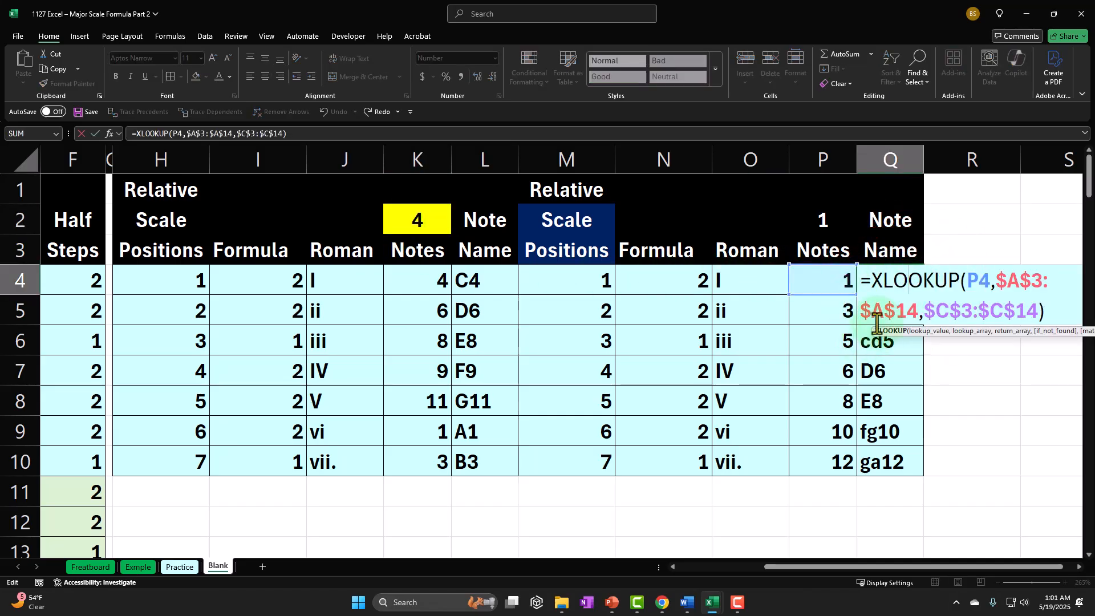
{"action": "key", "text": "Return"}
{"action": "left_click", "coordinate": [894, 284]}
{"action": "double_click", "coordinate": [894, 284]}
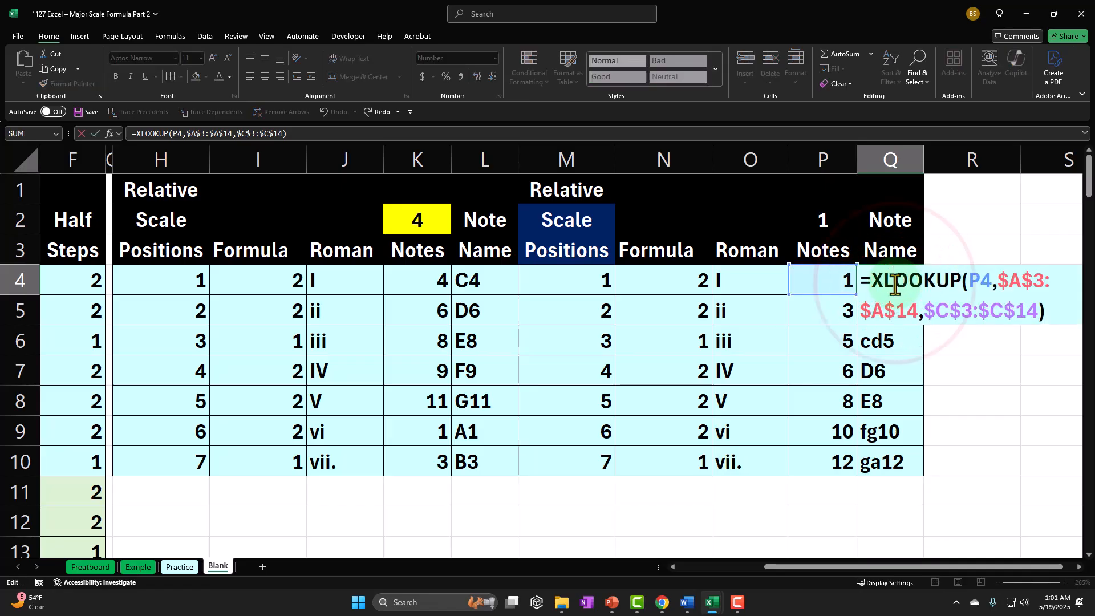
{"action": "double_click", "coordinate": [980, 281]}
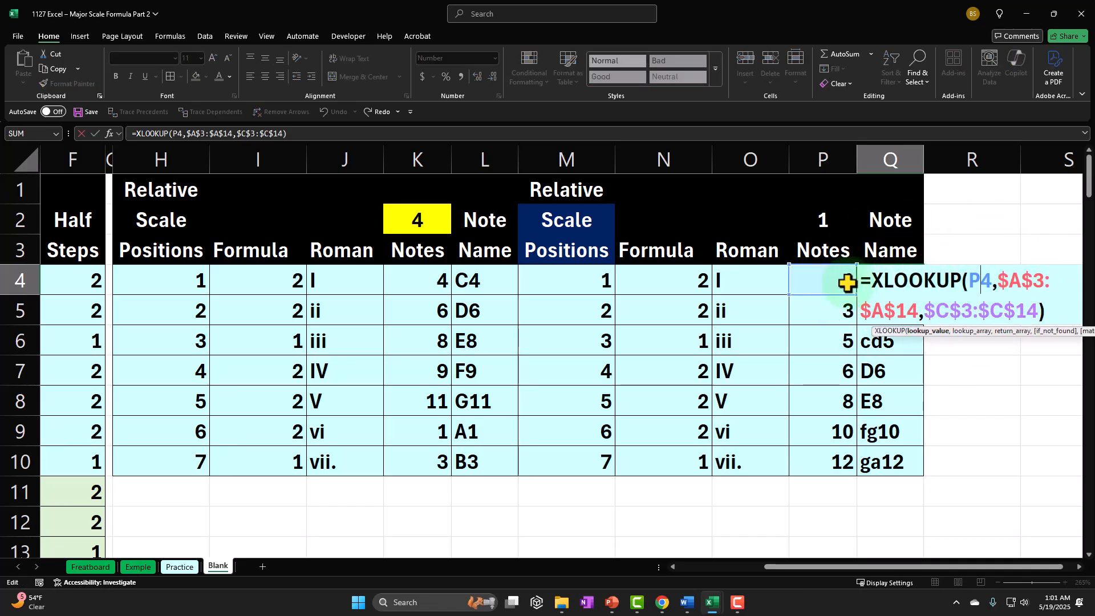
{"action": "left_click_drag", "start_coordinate": [955, 567], "coordinate": [827, 574]}
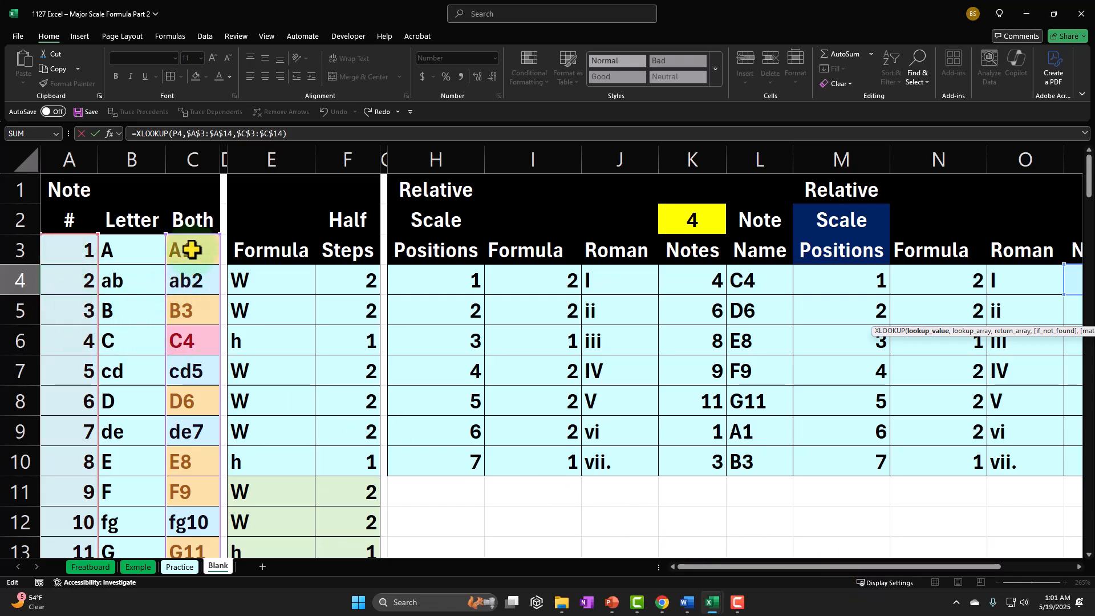
{"action": "key", "text": "Return"}
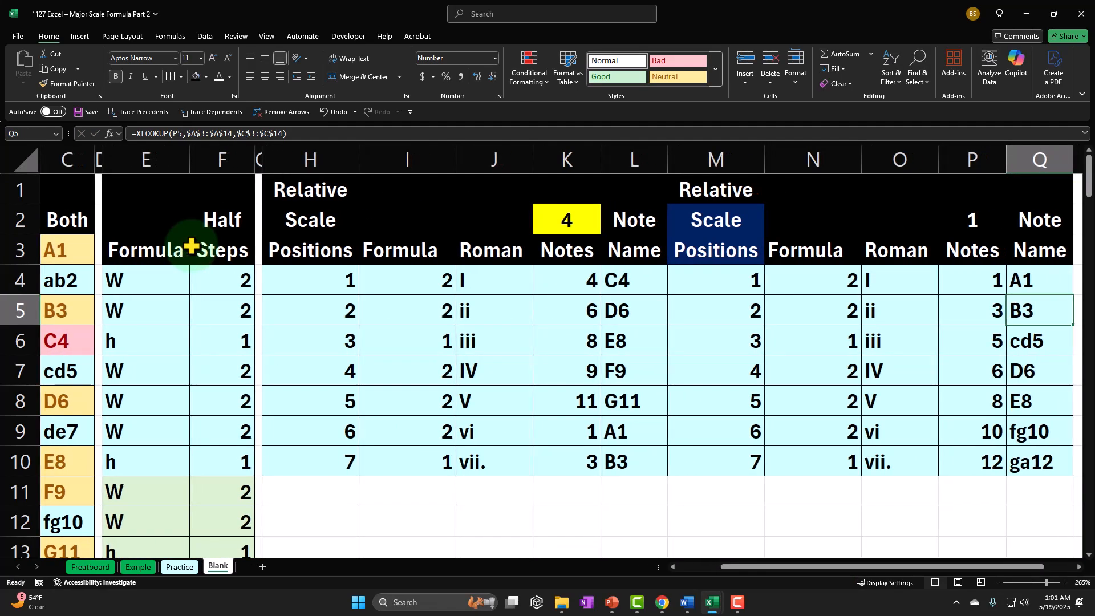
{"action": "key", "text": "Right"}
{"action": "key", "text": "Right"}
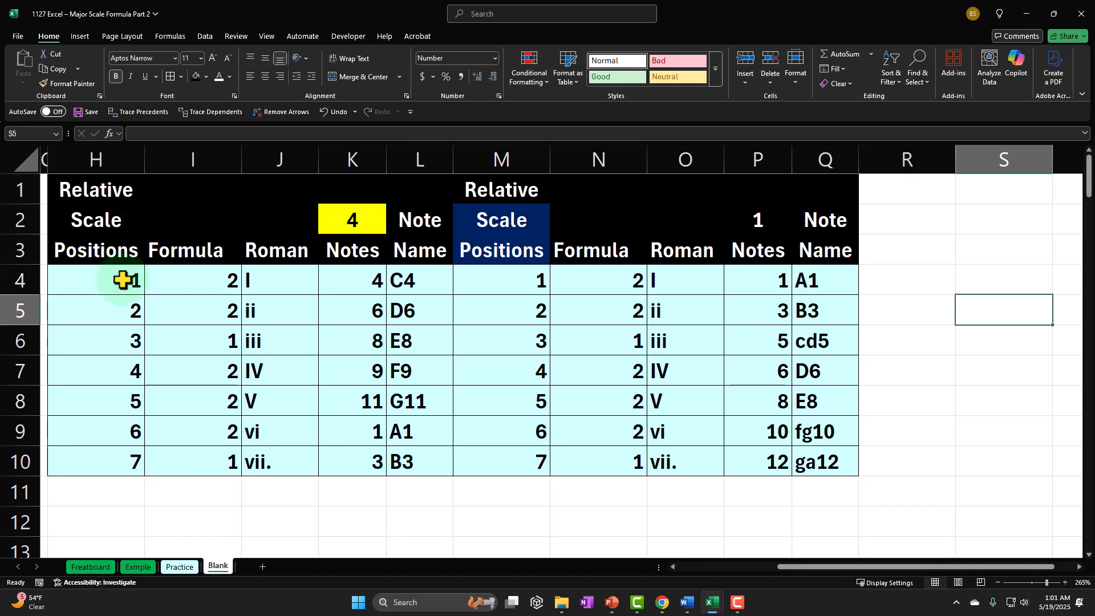
Remove the fill color from the first table's Formula values I4:I10 and Notes values K4:K10
{"action": "left_click_drag", "start_coordinate": [118, 284], "coordinate": [105, 372]}
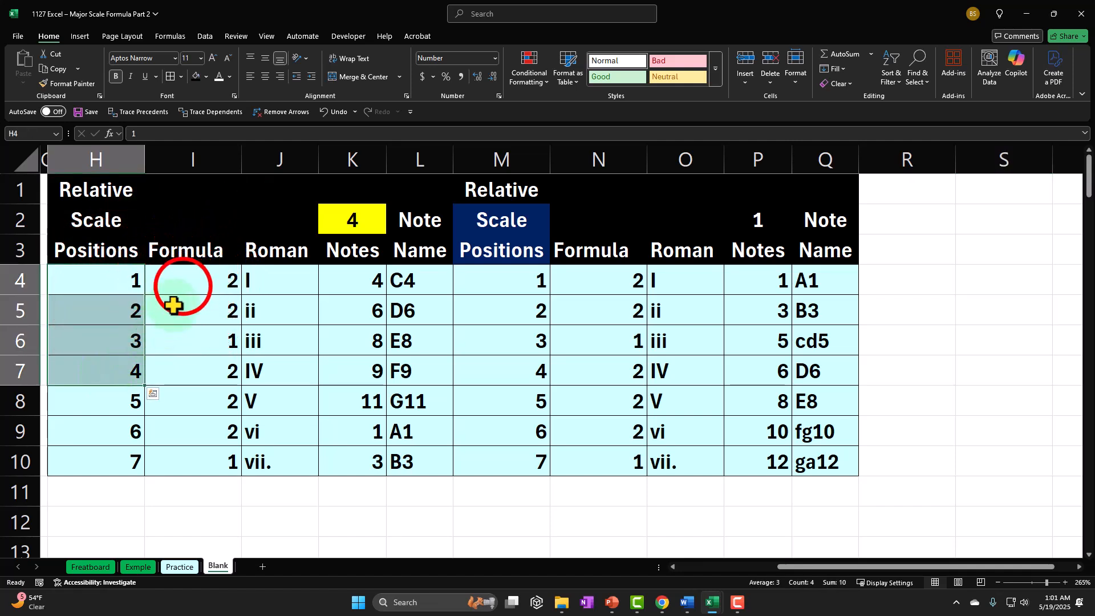
{"action": "left_click_drag", "start_coordinate": [171, 282], "coordinate": [179, 454]}
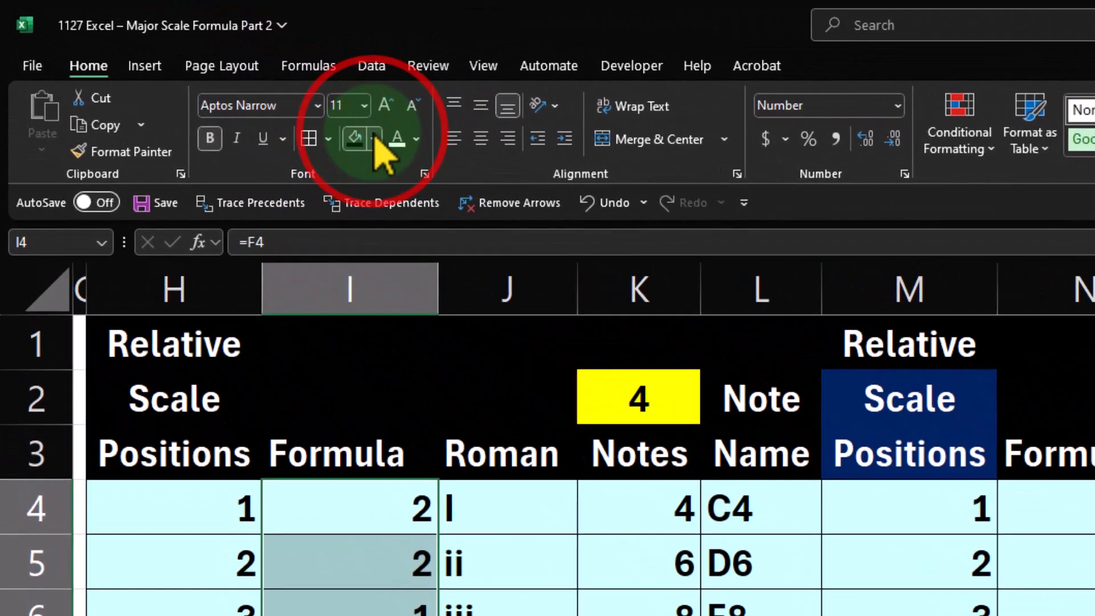
{"action": "left_click", "coordinate": [375, 139]}
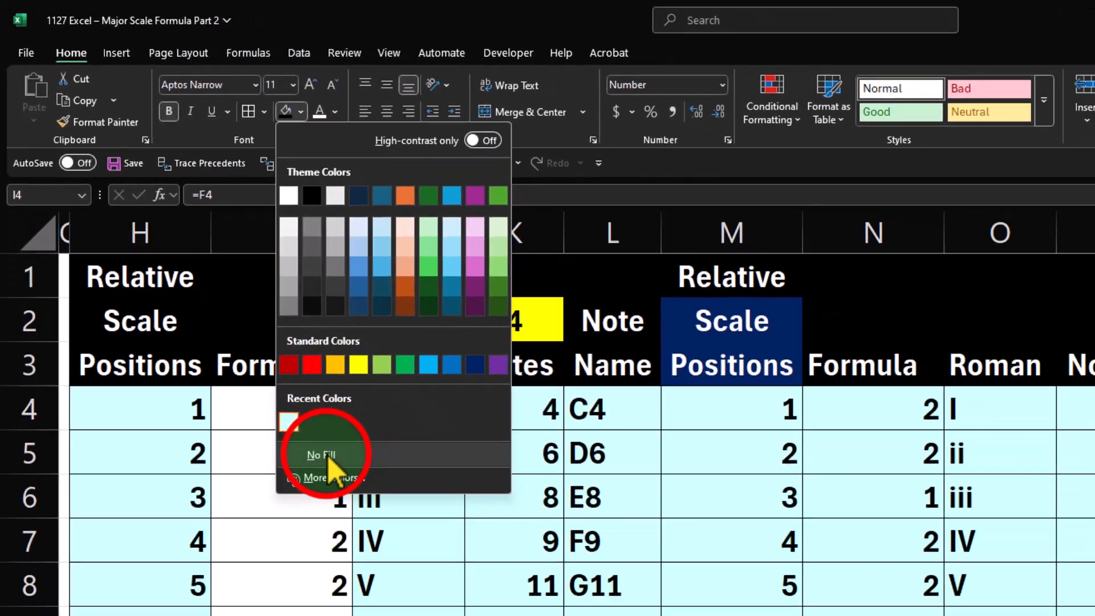
{"action": "left_click", "coordinate": [496, 474]}
{"action": "left_click_drag", "start_coordinate": [328, 288], "coordinate": [340, 457]}
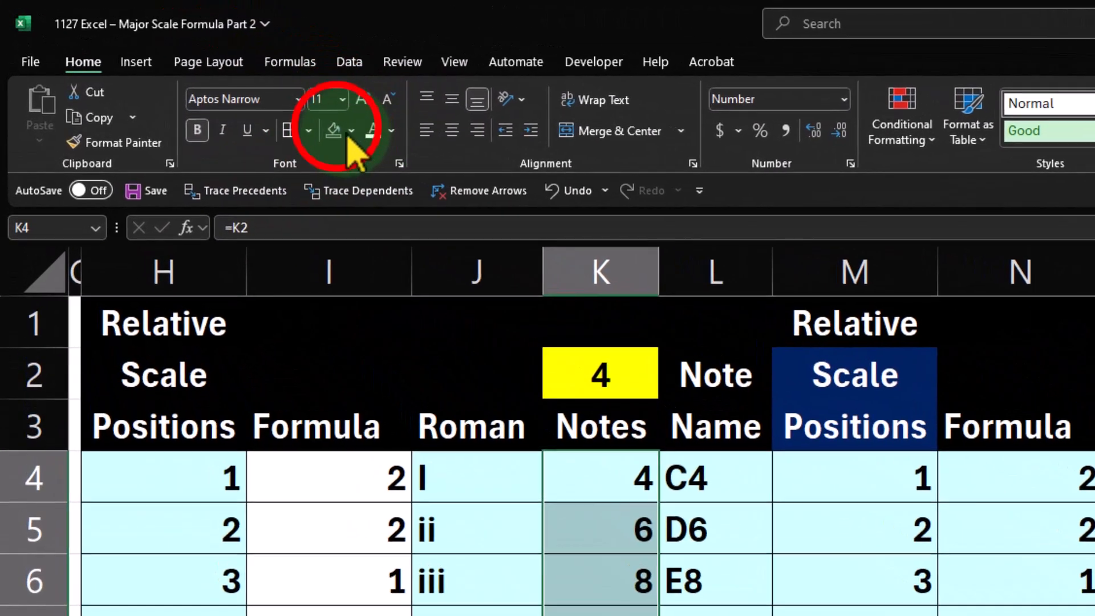
{"action": "left_click", "coordinate": [342, 136]}
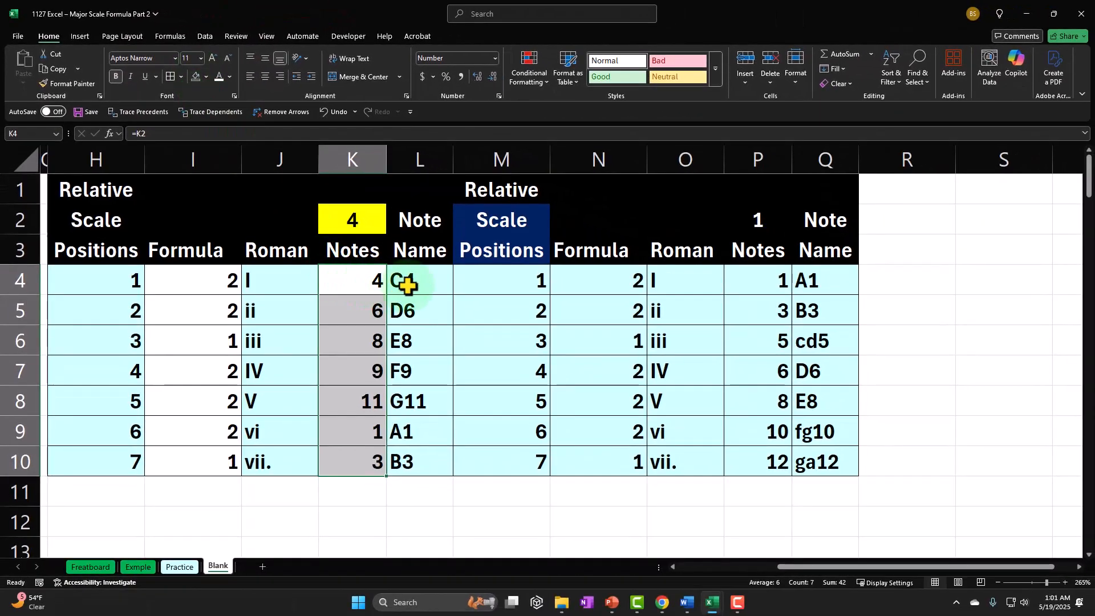
Remove the fill color from M4:M10, O4:O10 and Q4:Q10 in the second table
{"action": "left_click_drag", "start_coordinate": [491, 276], "coordinate": [478, 459]}
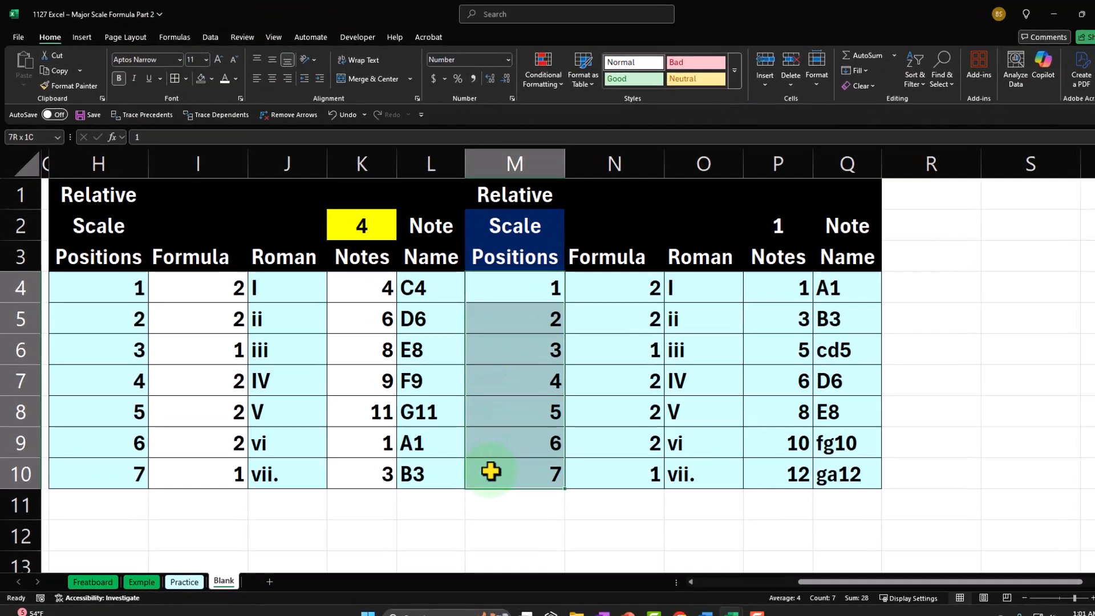
{"action": "left_click", "coordinate": [200, 78]}
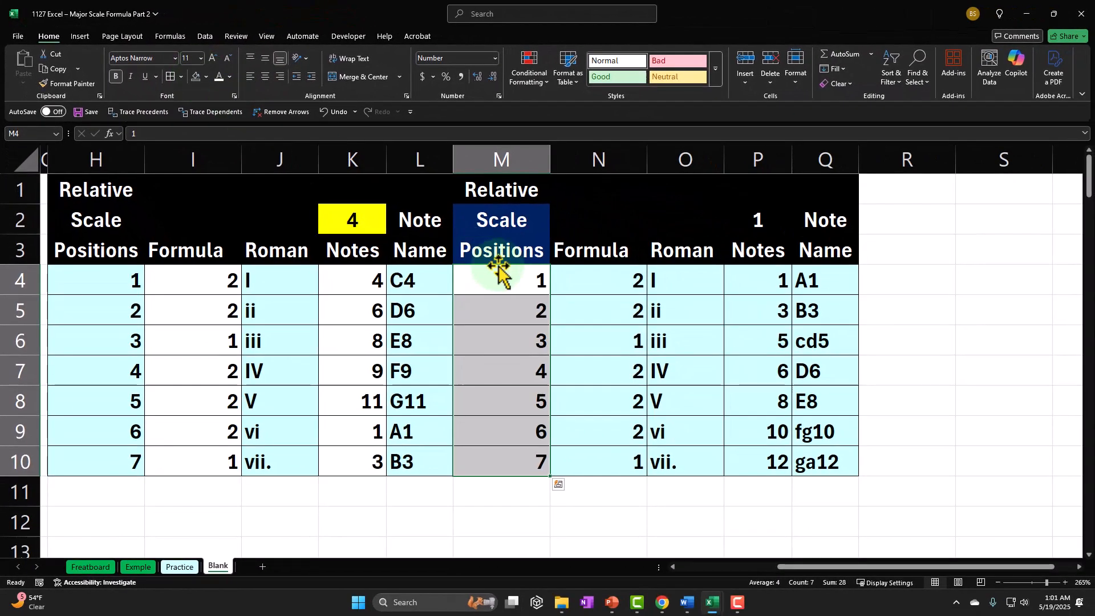
{"action": "left_click", "coordinate": [673, 279]}
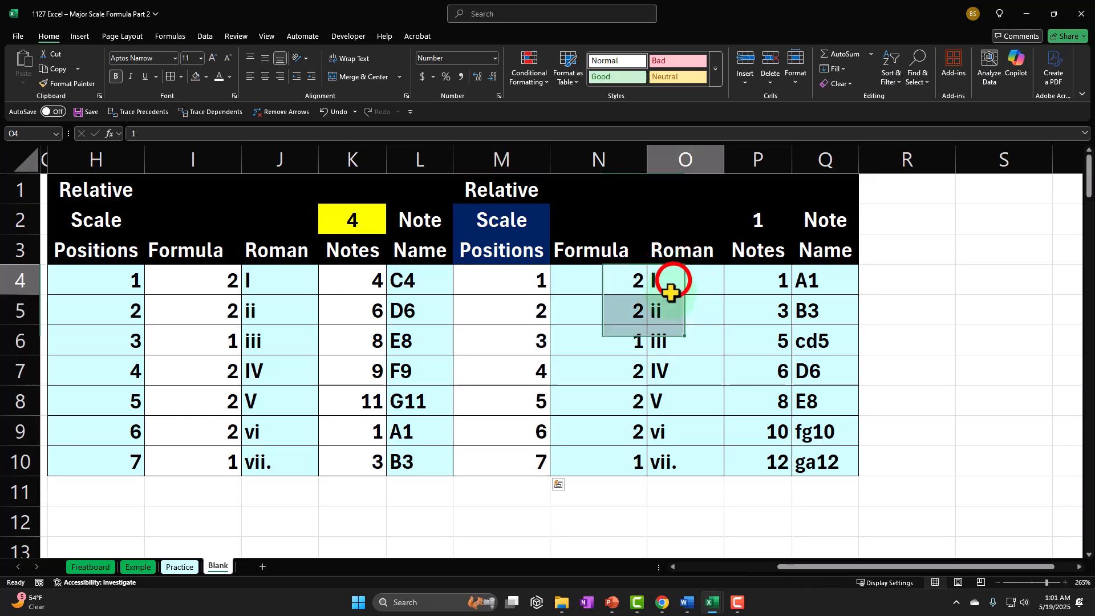
{"action": "left_click_drag", "start_coordinate": [660, 423], "coordinate": [661, 459]}
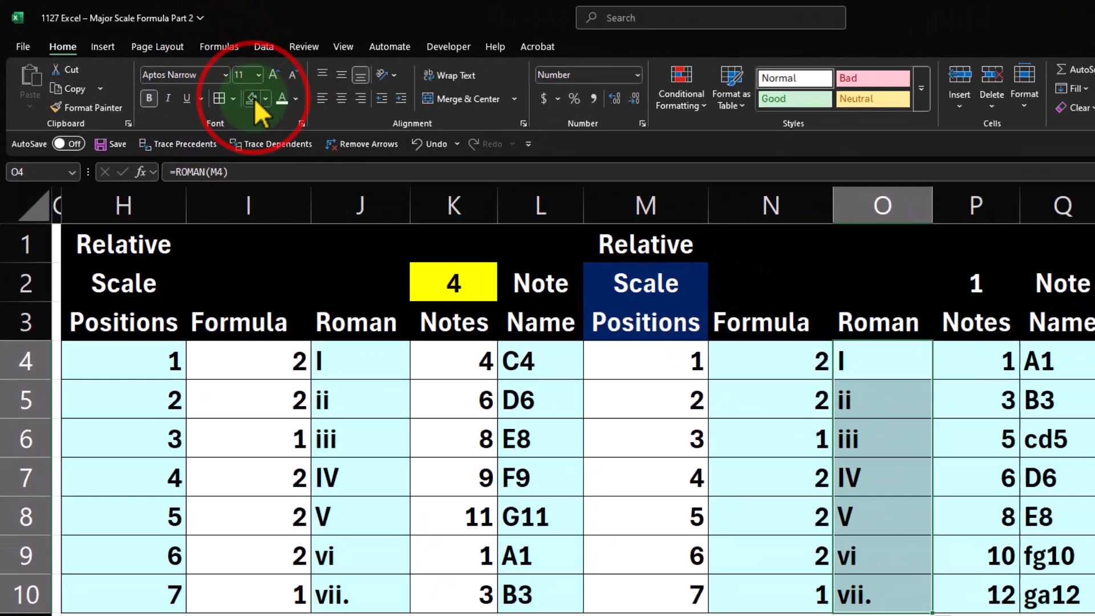
{"action": "left_click", "coordinate": [252, 100]}
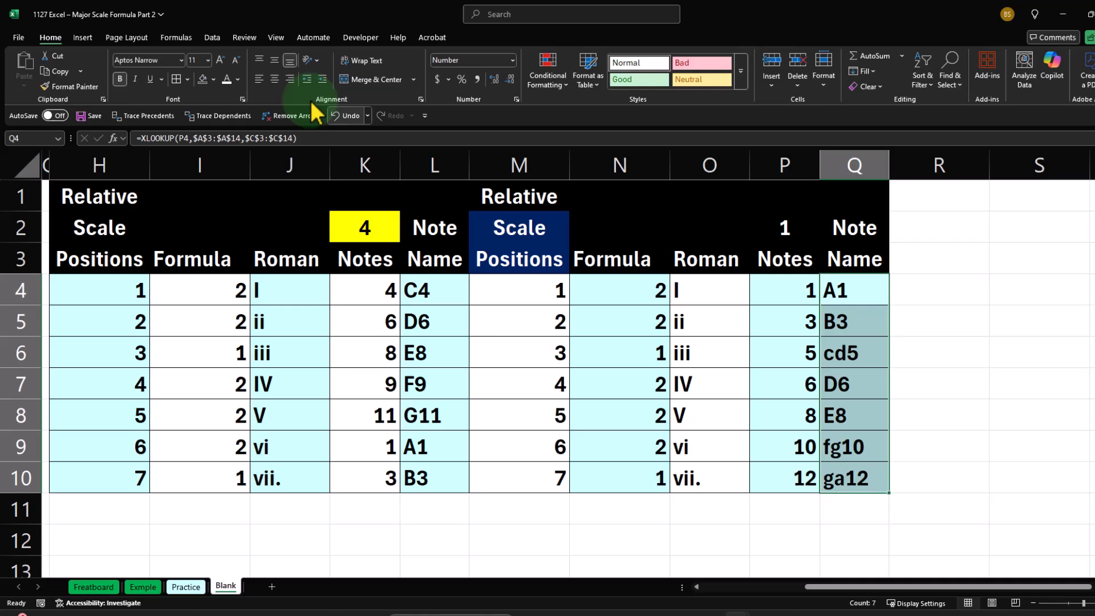
{"action": "left_click", "coordinate": [196, 76]}
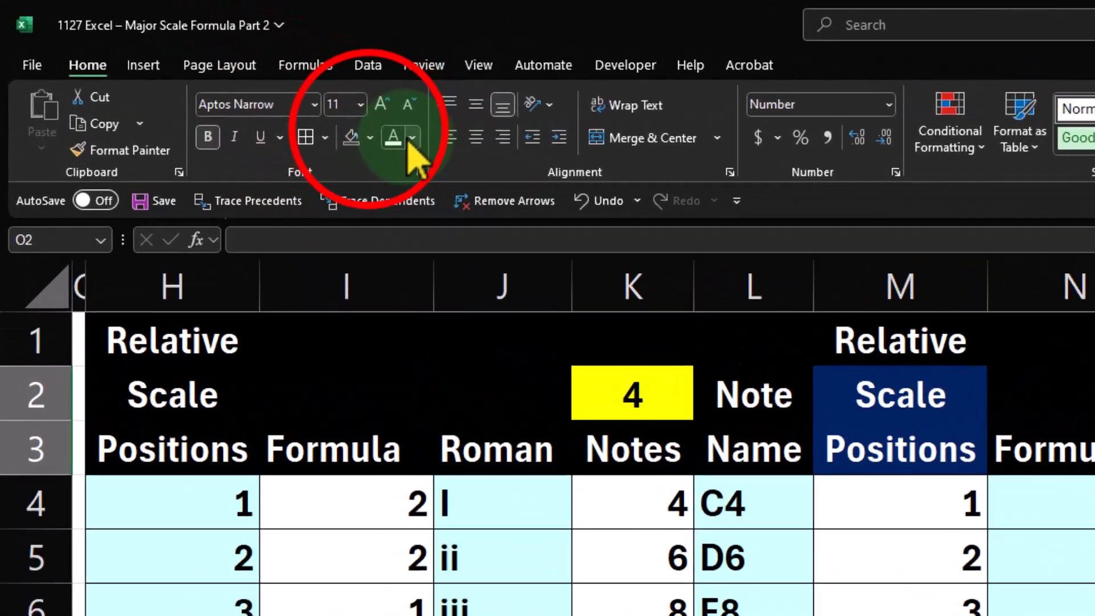
Fill the second table's header cells O2:O3, Q2:Q3 and M1:Q1 with dark blue
{"action": "left_click", "coordinate": [205, 77]}
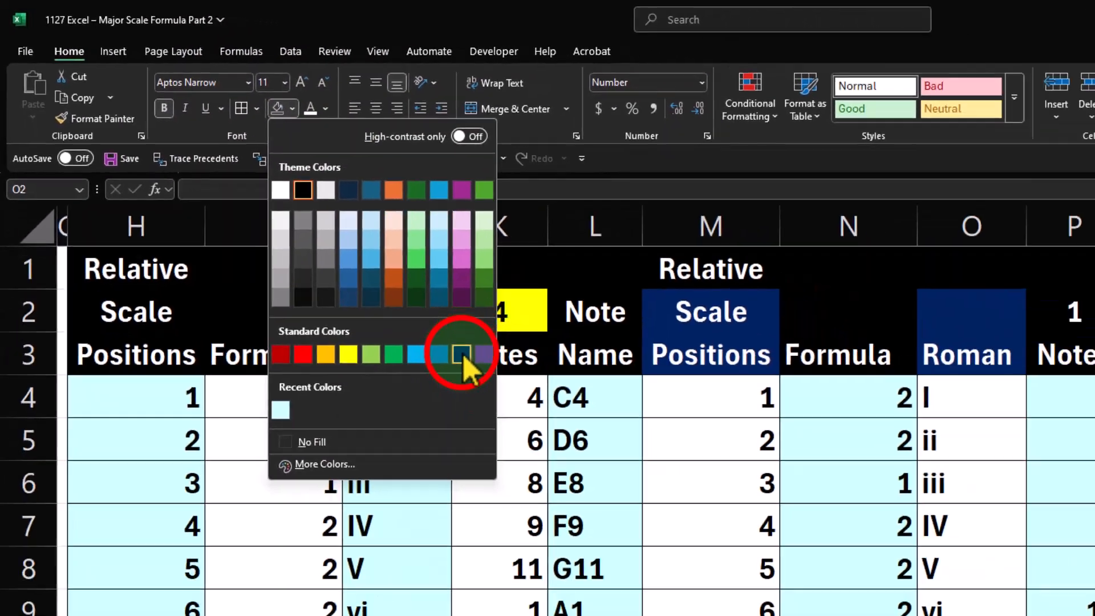
{"action": "left_click", "coordinate": [597, 458]}
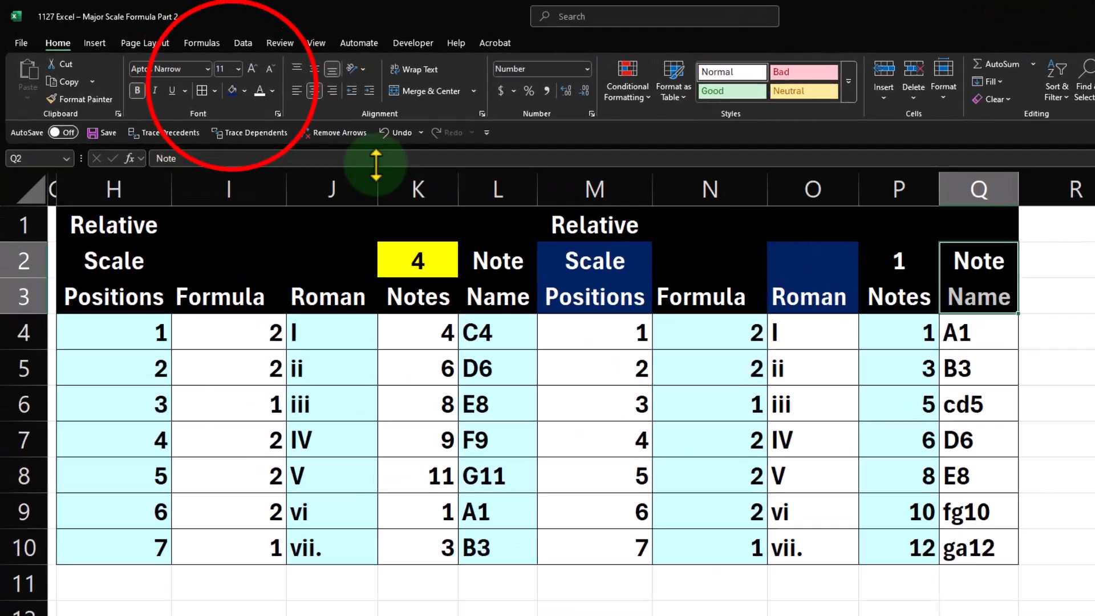
{"action": "left_click", "coordinate": [197, 77]}
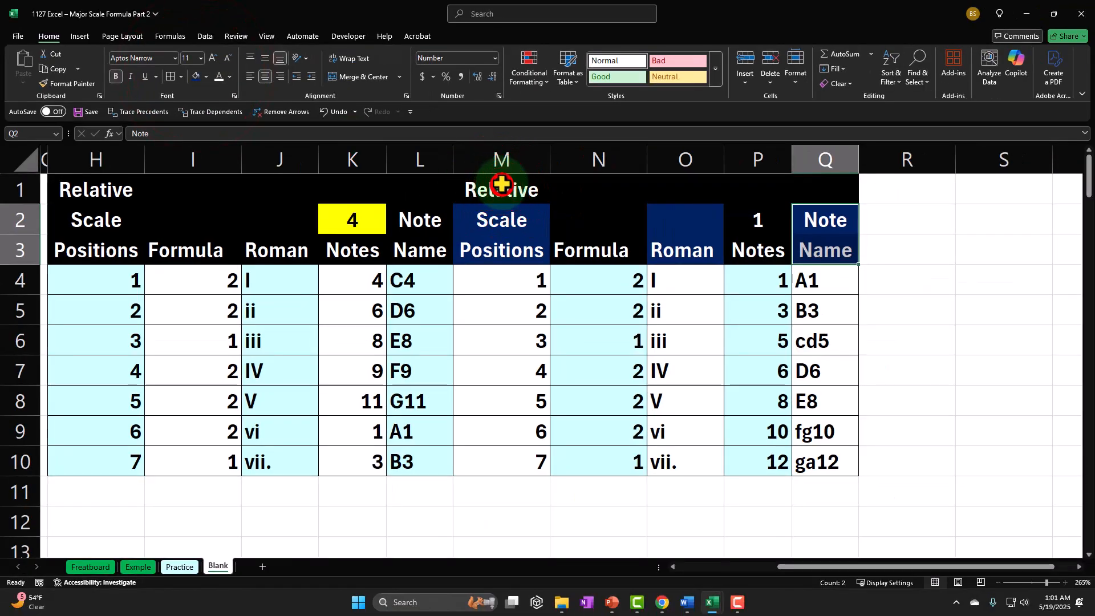
{"action": "left_click_drag", "start_coordinate": [501, 185], "coordinate": [760, 188]}
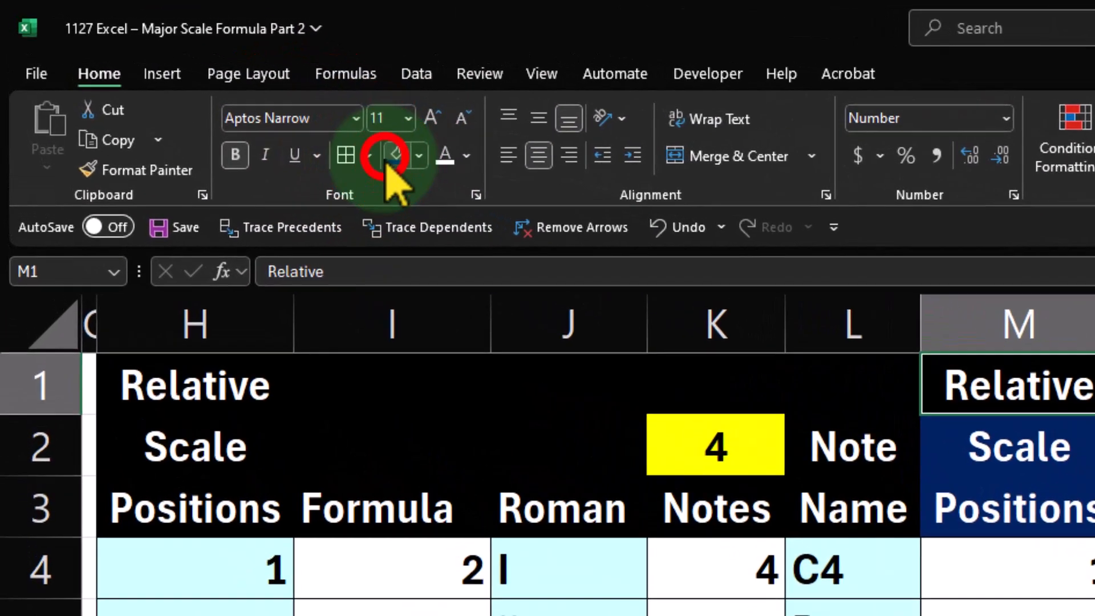
{"action": "left_click", "coordinate": [197, 76]}
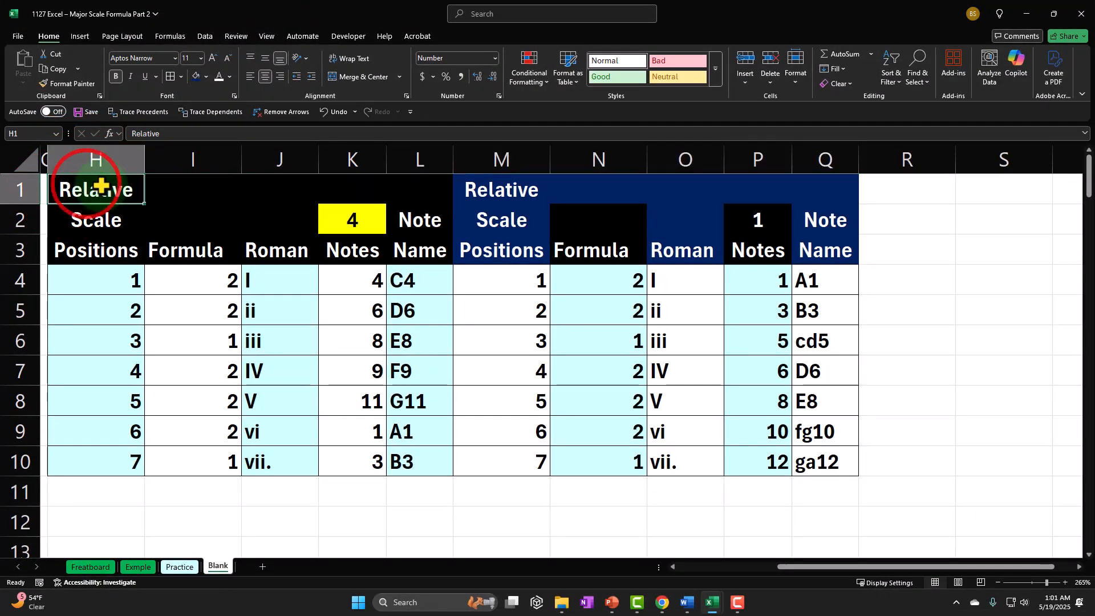
Fill the first table's header cells H1:L1, H2:H3, J2:J3 and L2:L3 with green
{"action": "left_click_drag", "start_coordinate": [100, 186], "coordinate": [418, 190]}
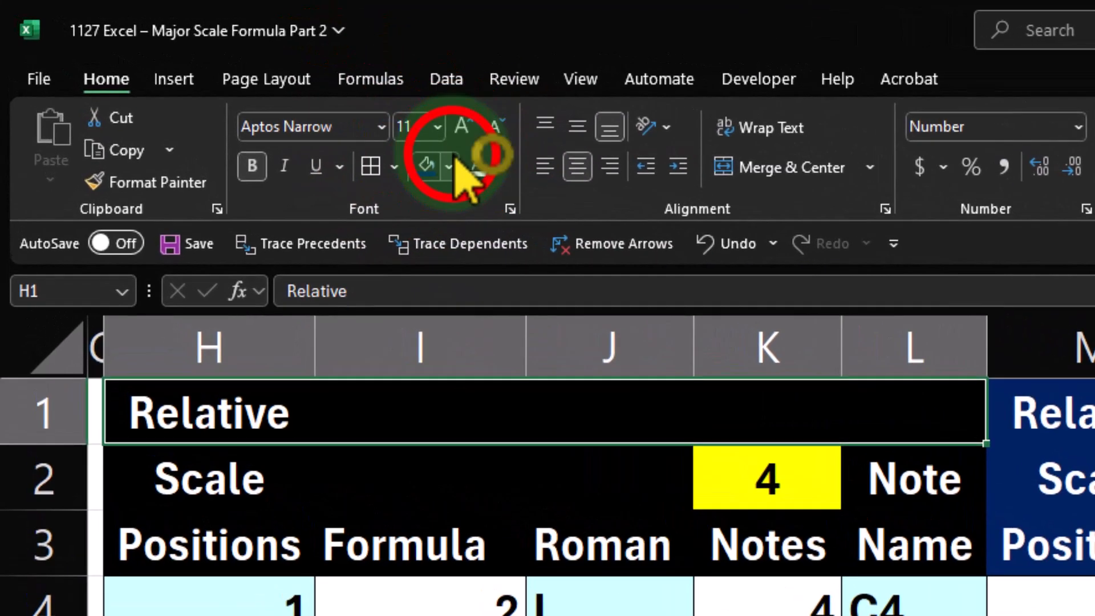
{"action": "left_click", "coordinate": [327, 121]}
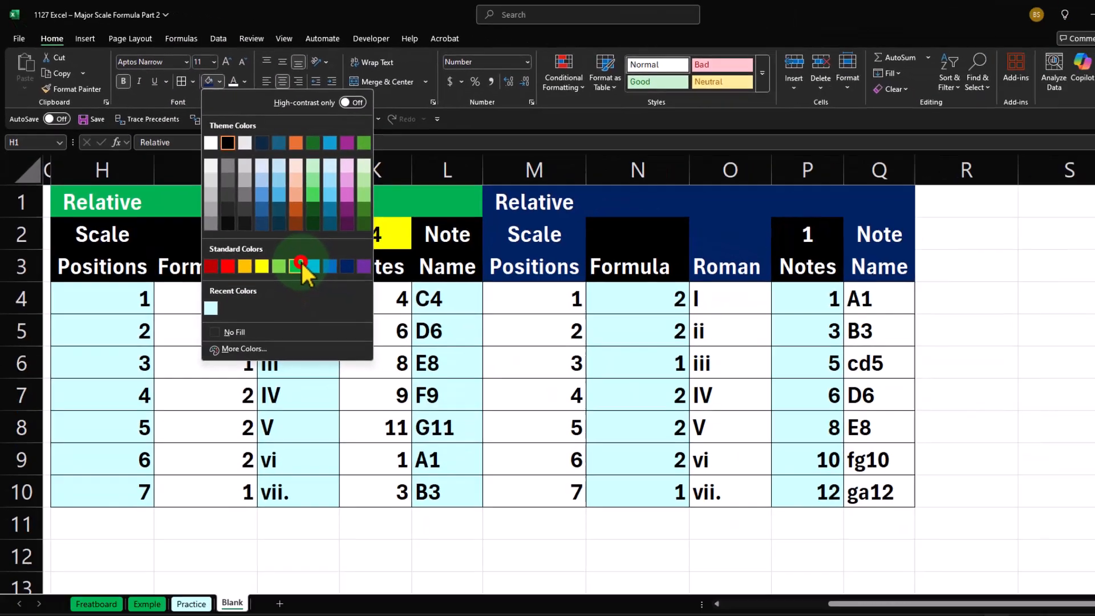
{"action": "left_click", "coordinate": [532, 479]}
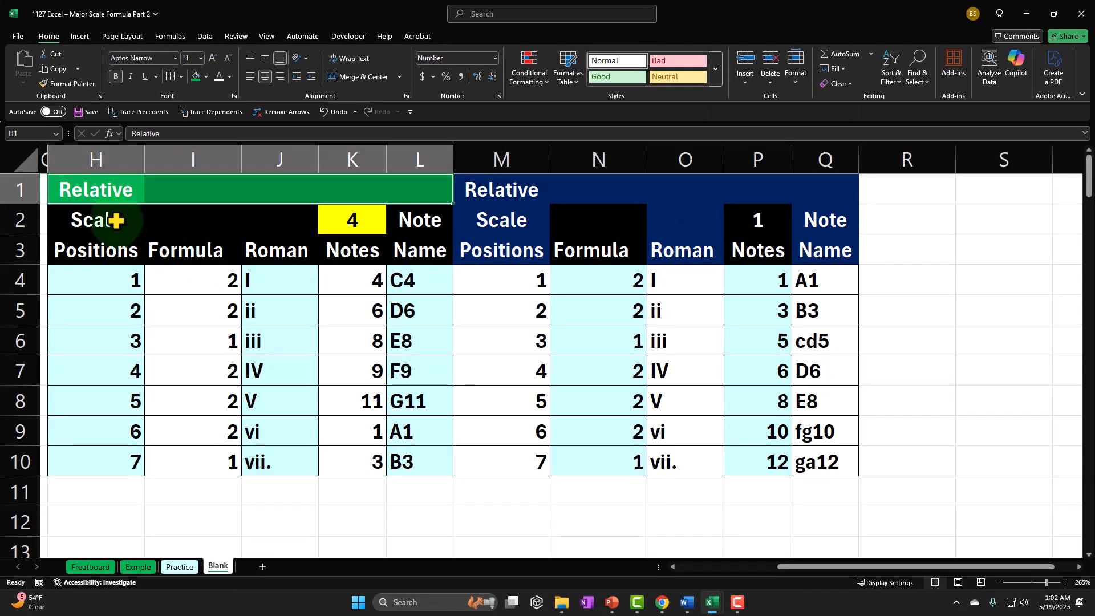
{"action": "left_click_drag", "start_coordinate": [111, 215], "coordinate": [107, 249]}
{"action": "left_click", "coordinate": [195, 76]}
{"action": "left_click", "coordinate": [270, 216]}
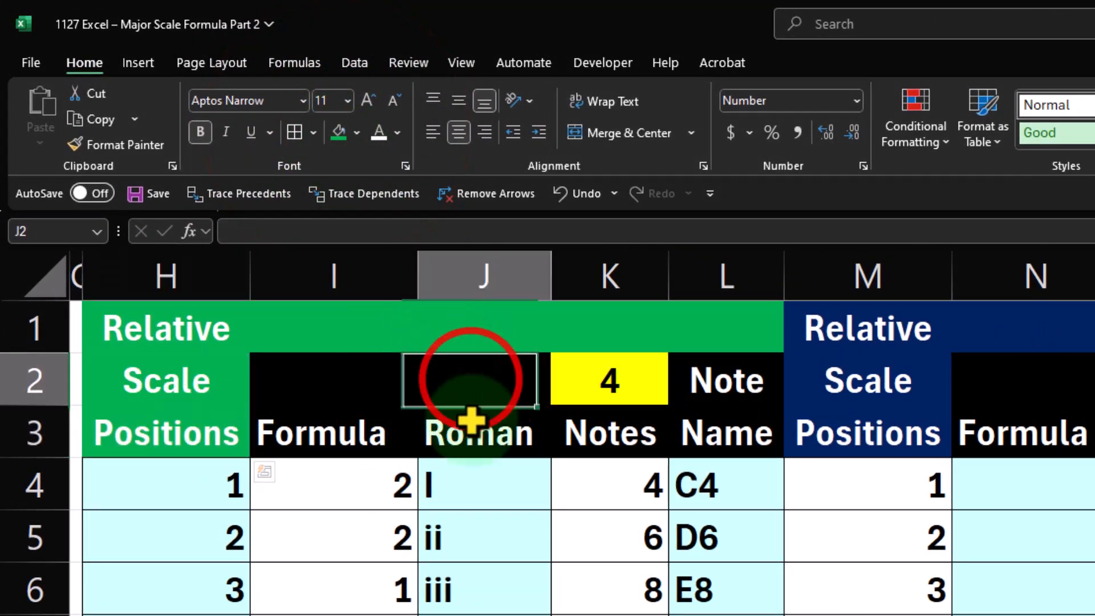
{"action": "left_click_drag", "start_coordinate": [471, 421], "coordinate": [471, 425]}
{"action": "left_click", "coordinate": [338, 132]}
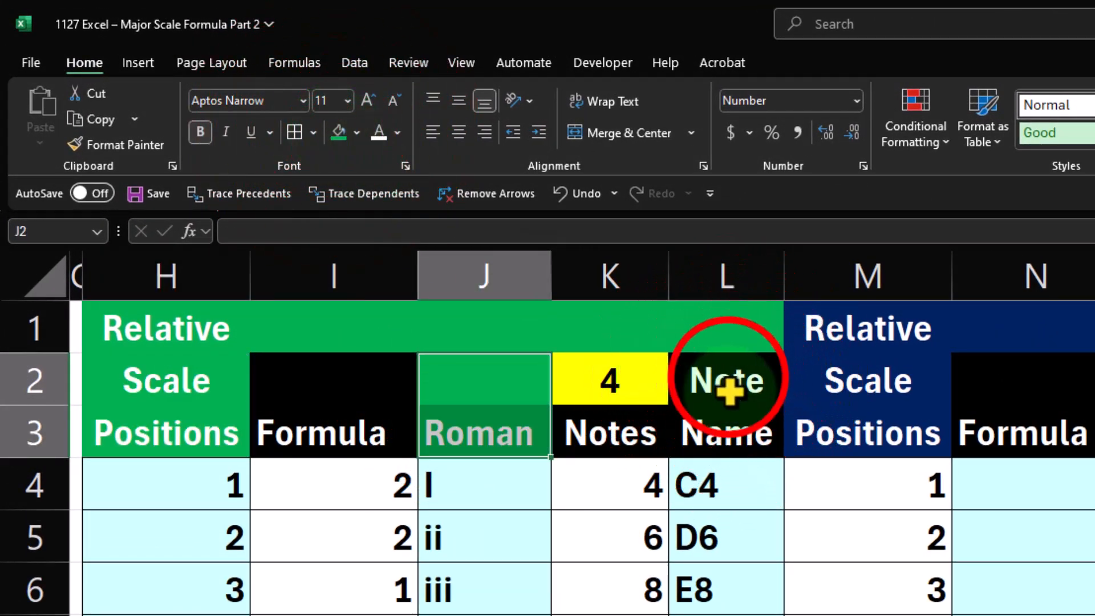
{"action": "left_click_drag", "start_coordinate": [729, 390], "coordinate": [726, 421]}
{"action": "left_click", "coordinate": [339, 132]}
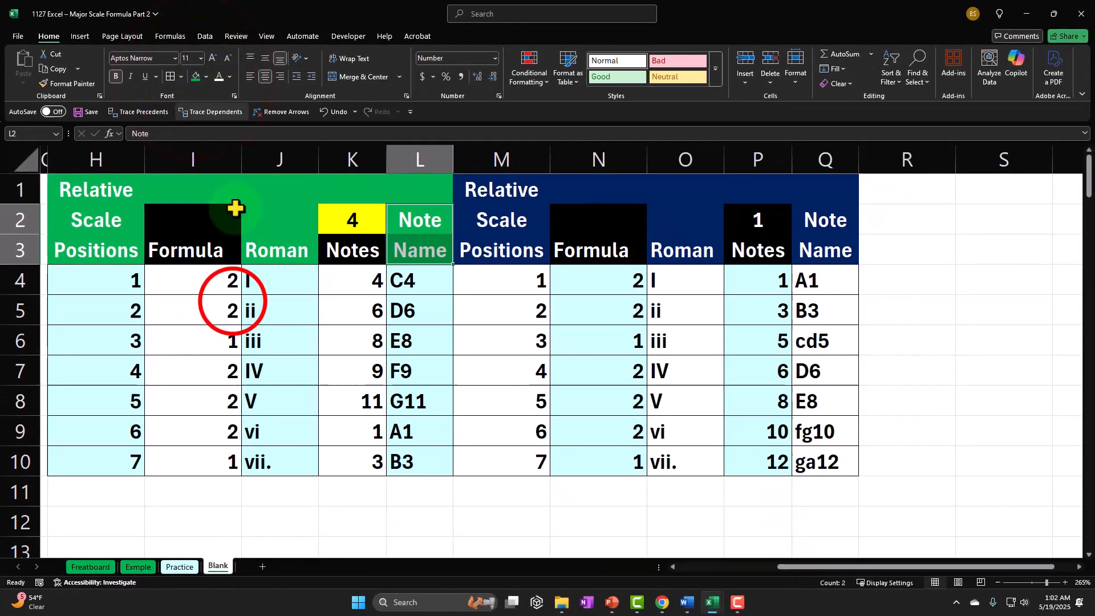
{"action": "left_click", "coordinate": [231, 305]}
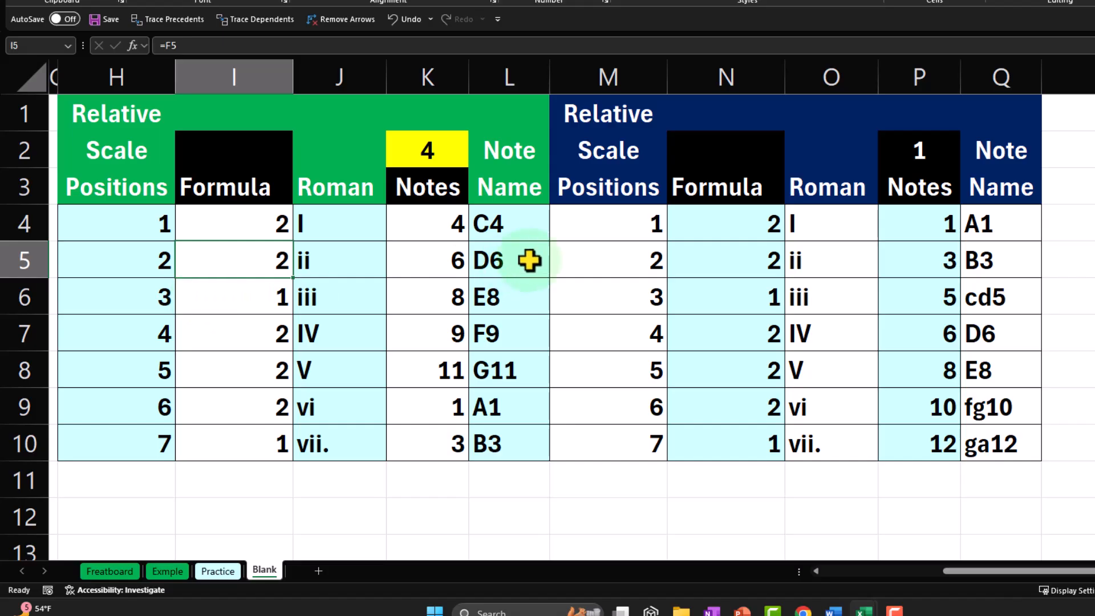
Copy the second table's columns M through Q and paste them starting at R1
{"action": "left_click", "coordinate": [632, 65]}
{"action": "left_click_drag", "start_coordinate": [631, 65], "coordinate": [971, 64]}
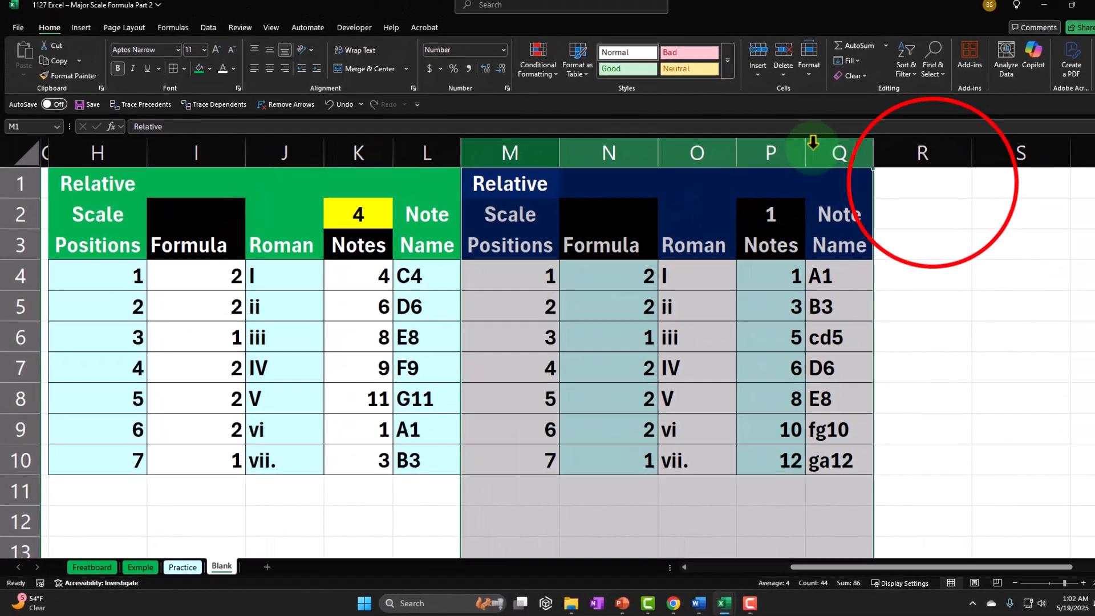
{"action": "key", "text": "ctrl+c"}
{"action": "left_click", "coordinate": [929, 182]}
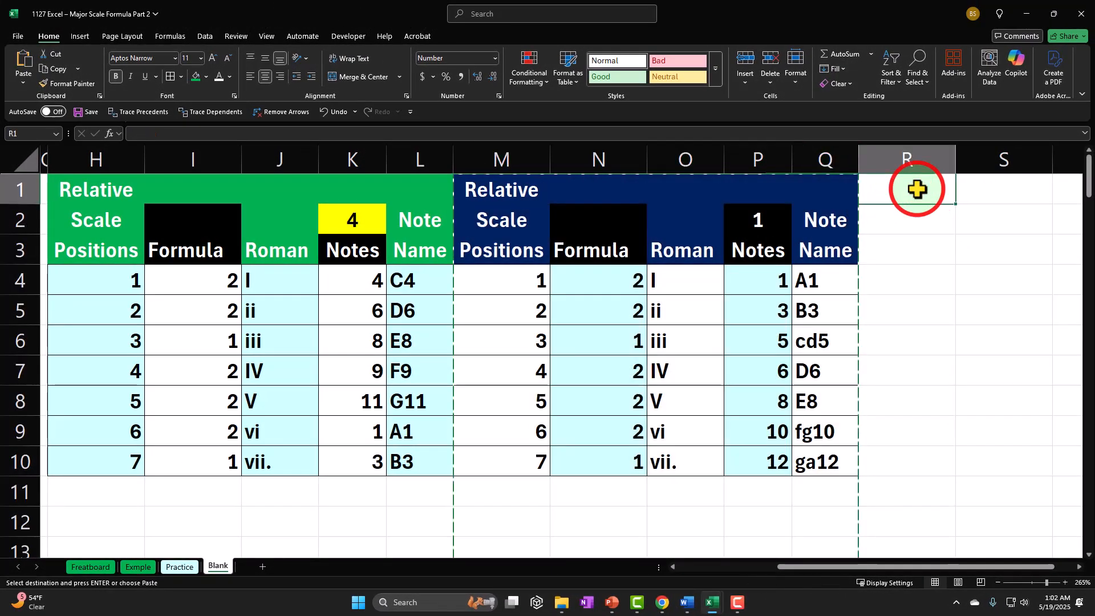
{"action": "key", "text": "ctrl+v"}
{"action": "key", "text": "Right"}
{"action": "key", "text": "Right"}
{"action": "key", "text": "Right"}
{"action": "key", "text": "Right"}
{"action": "key", "text": "Right"}
{"action": "key", "text": "Right"}
{"action": "key", "text": "Right"}
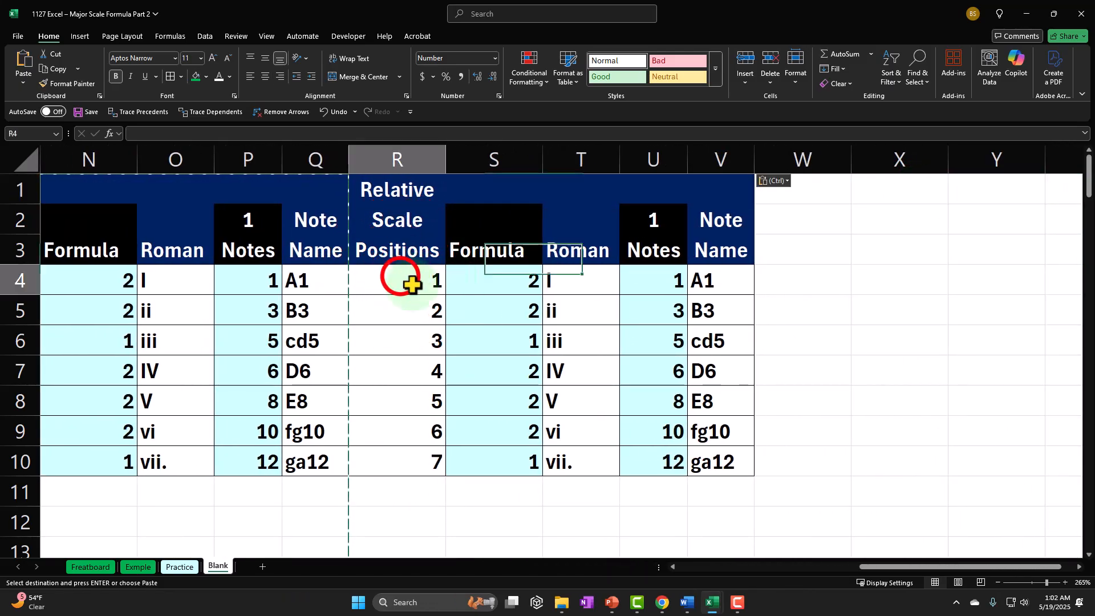
Remove the fill color from the body cells R4:V10 of the pasted third table
{"action": "left_click_drag", "start_coordinate": [406, 275], "coordinate": [708, 469]}
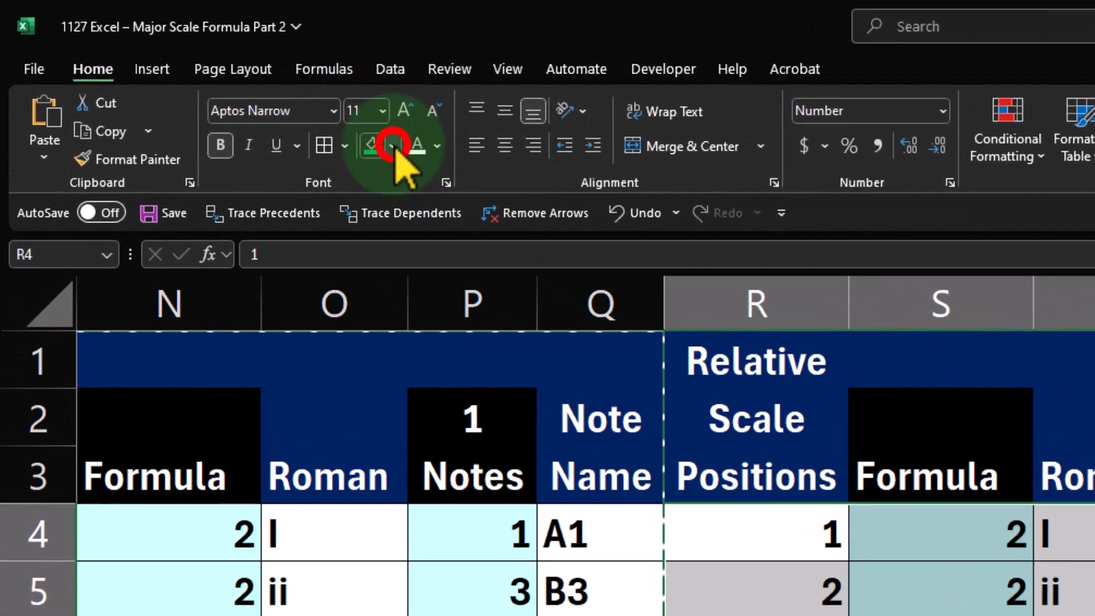
{"action": "left_click", "coordinate": [209, 79]}
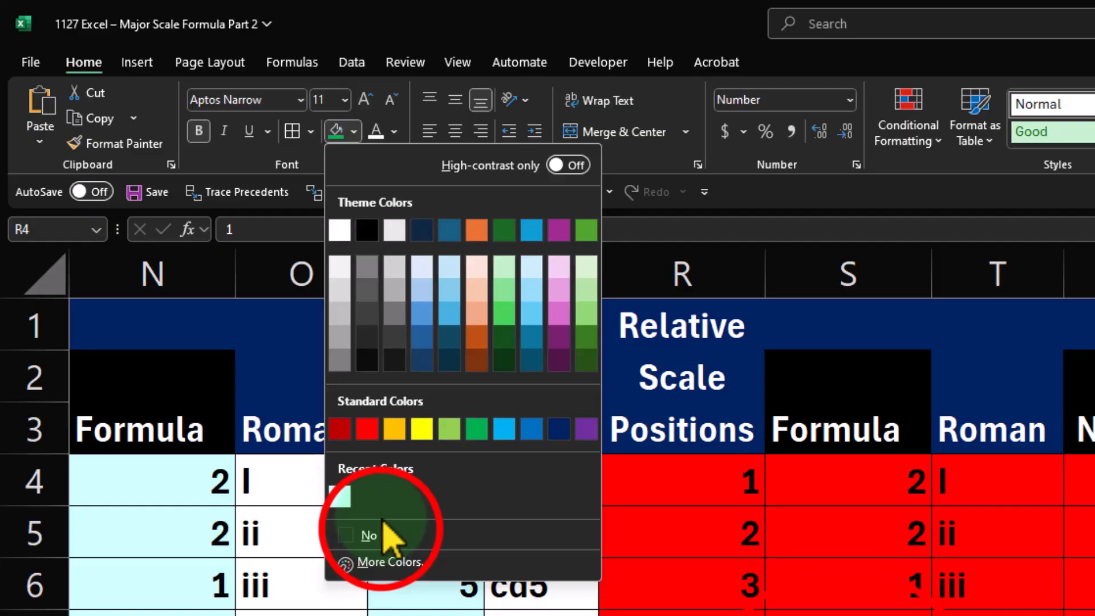
{"action": "left_click", "coordinate": [393, 561]}
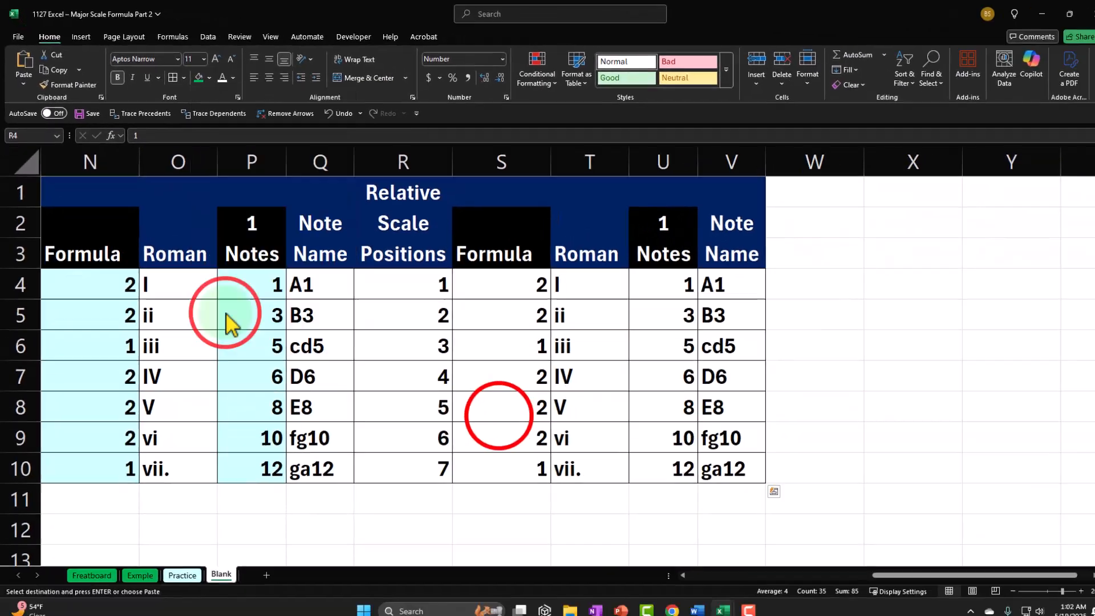
{"action": "left_click", "coordinate": [494, 399]}
Fill the header cells R1:V1 and Q2:V3 with green
{"action": "left_click_drag", "start_coordinate": [416, 179], "coordinate": [716, 188]}
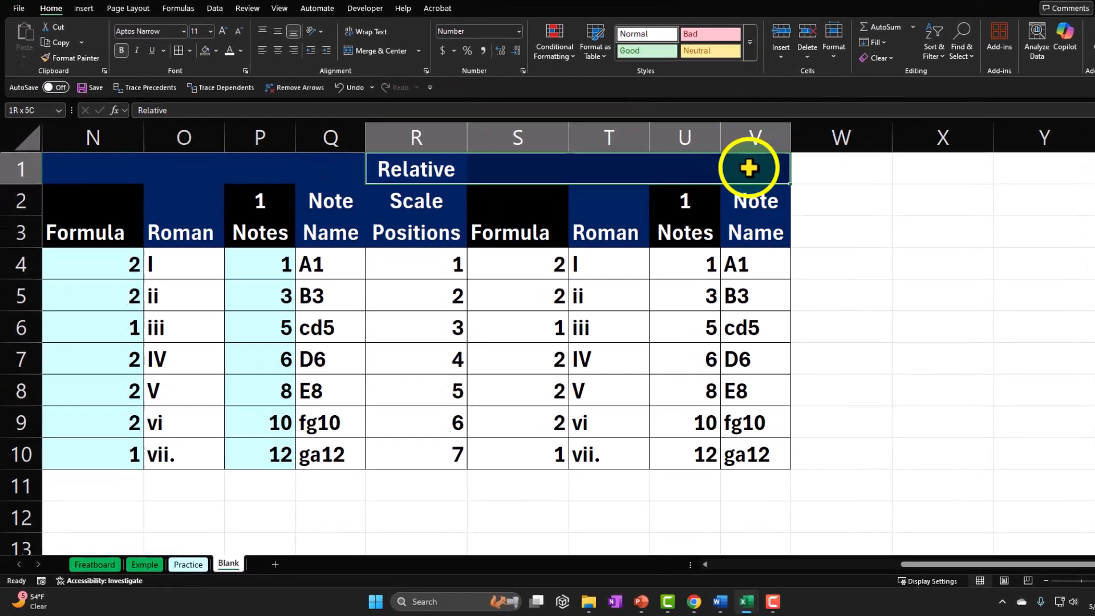
{"action": "right_click", "coordinate": [717, 190]}
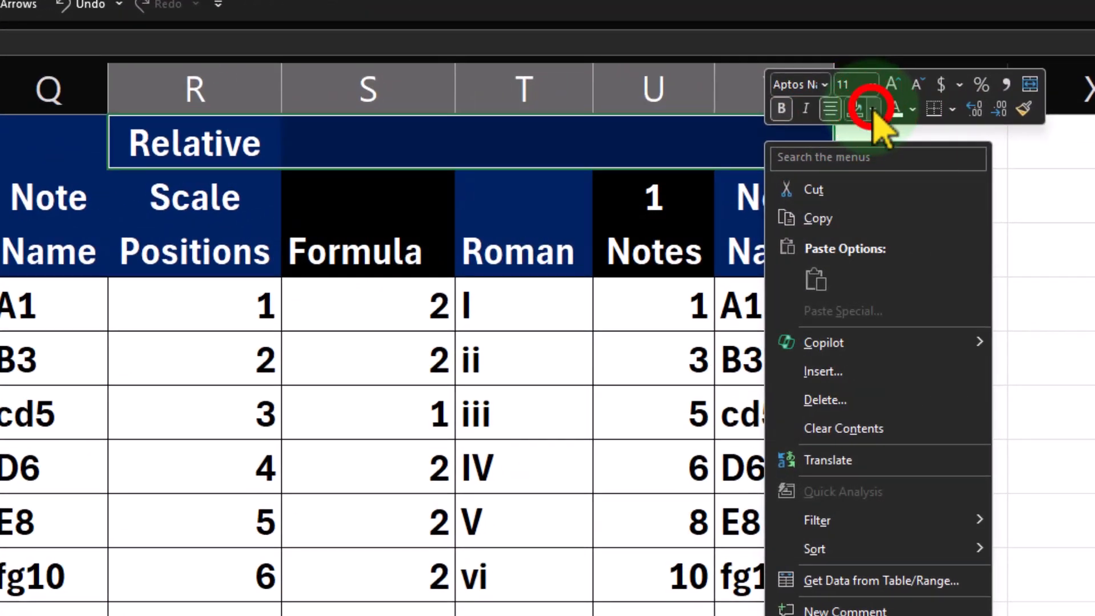
{"action": "left_click", "coordinate": [908, 92]}
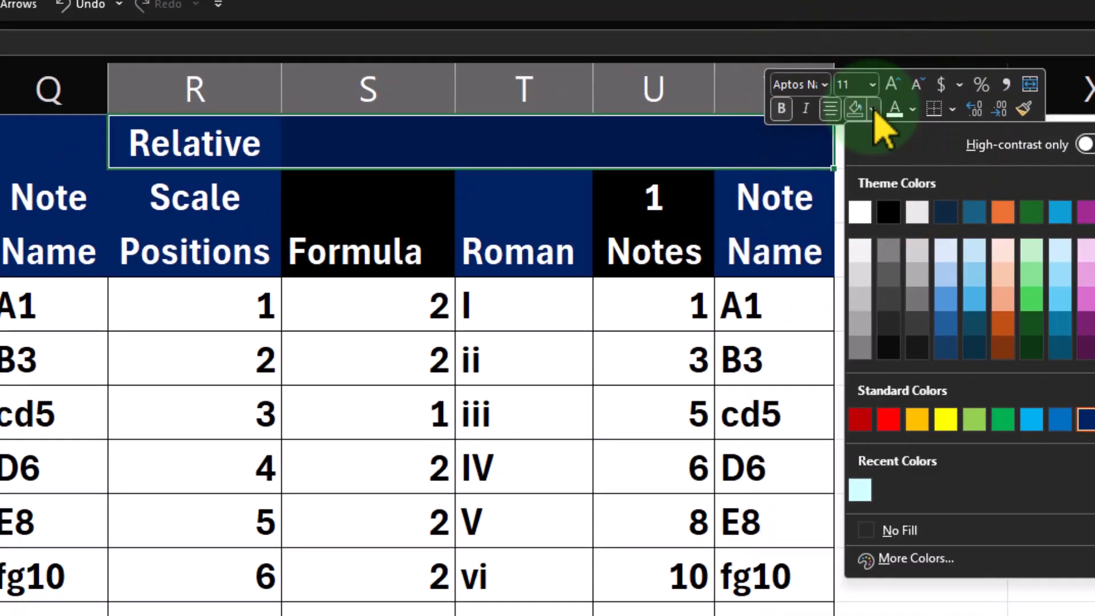
{"action": "left_click", "coordinate": [973, 418]}
{"action": "left_click", "coordinate": [377, 398]}
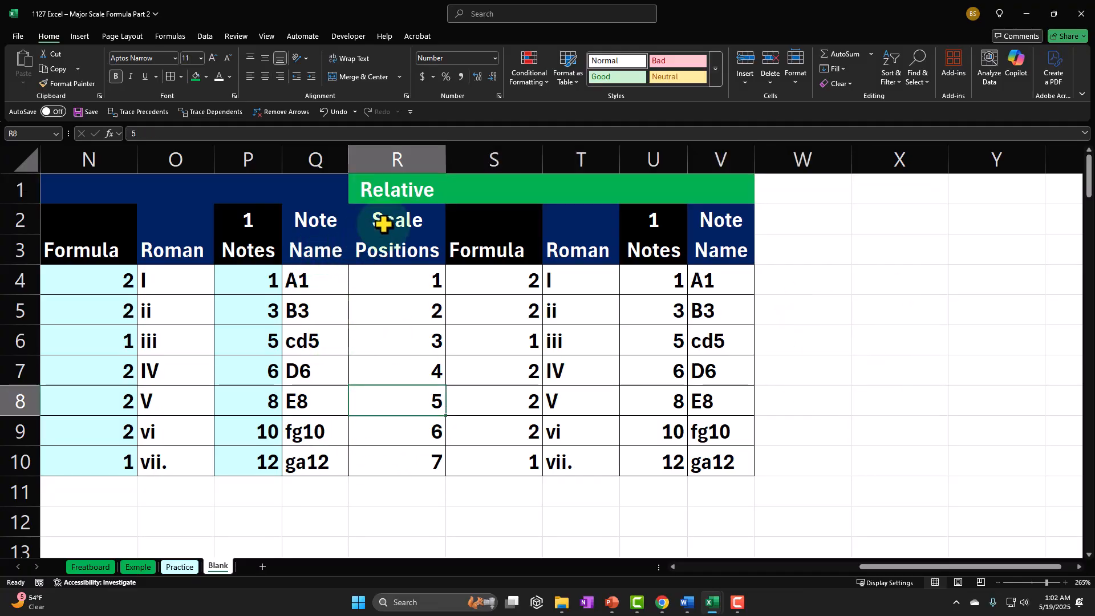
{"action": "left_click_drag", "start_coordinate": [324, 222], "coordinate": [713, 251]}
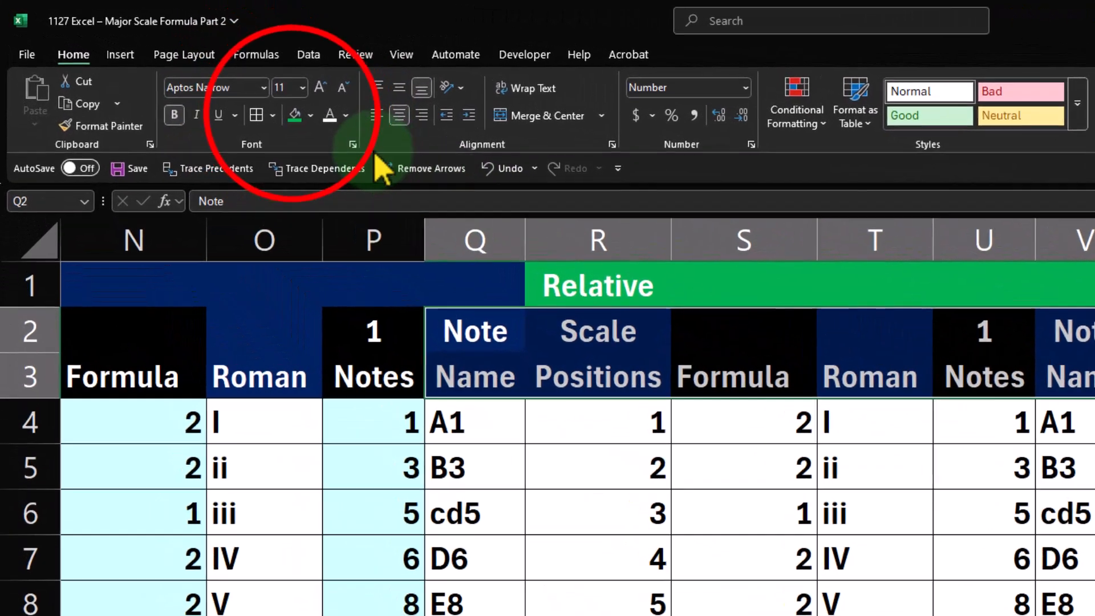
{"action": "left_click", "coordinate": [295, 114]}
{"action": "left_click", "coordinate": [599, 513]}
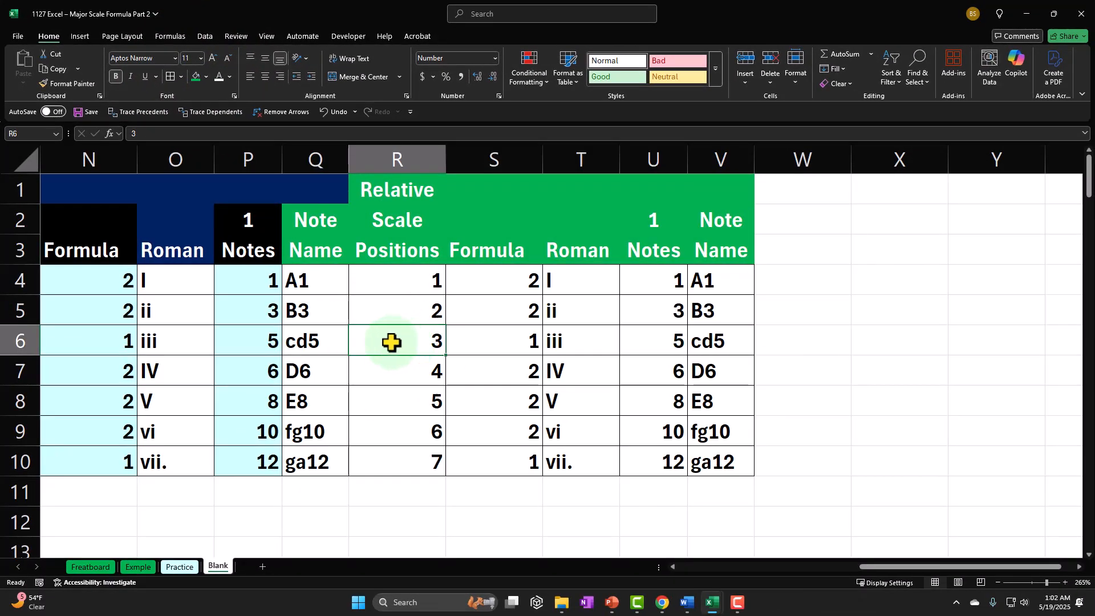
Set the third table's starting note in U2 to 2
{"action": "left_click", "coordinate": [656, 221]}
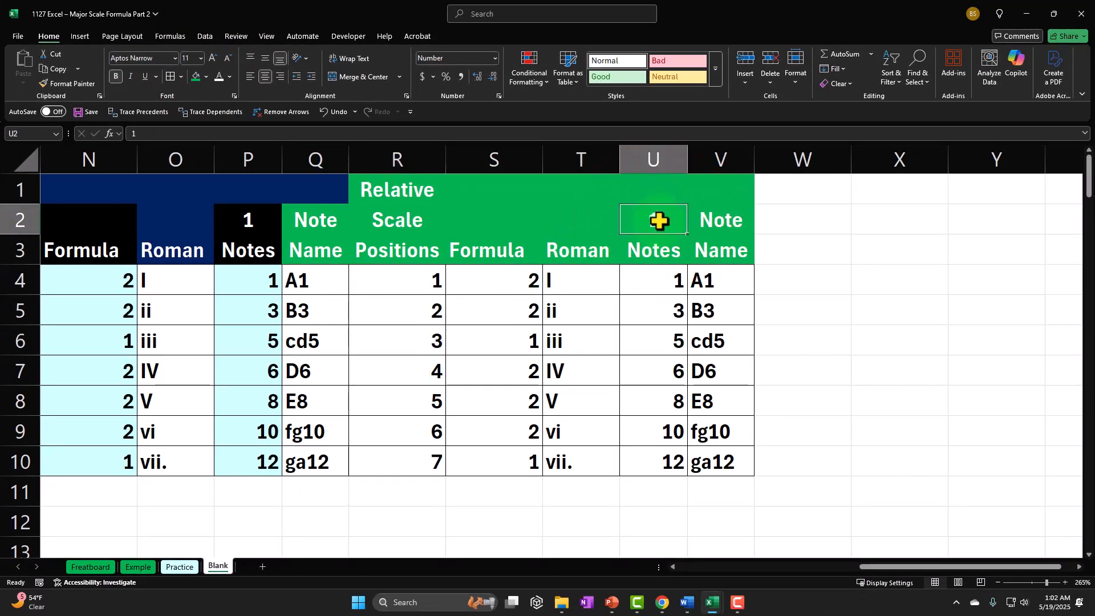
{"action": "type", "text": "2"}
{"action": "key", "text": "Return"}
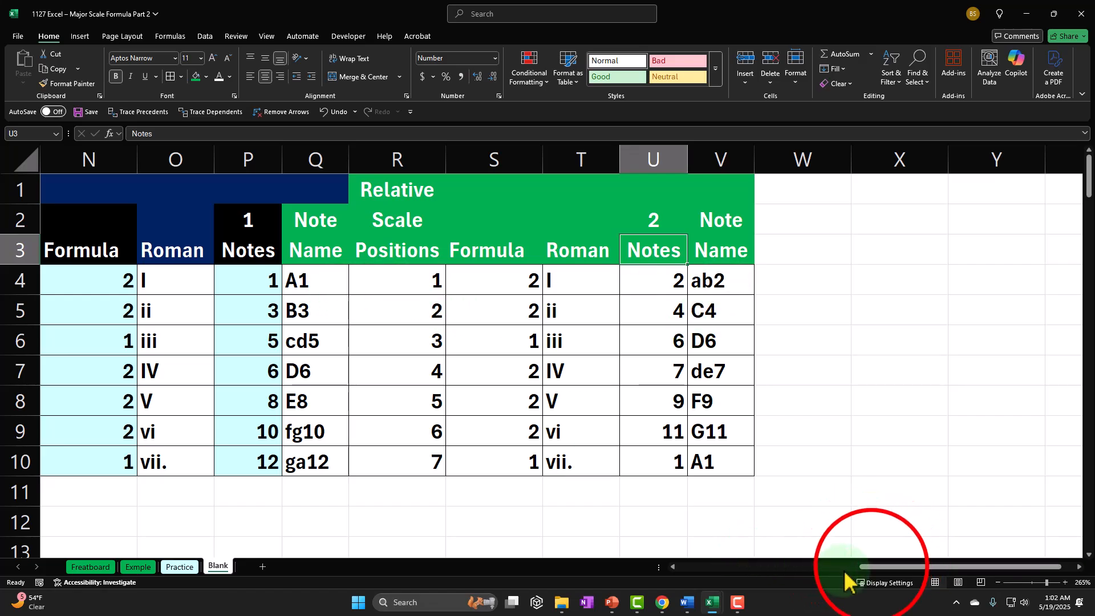
Examine the formula in S4 and the neighbouring cells of the third table to check their references
{"action": "left_click_drag", "start_coordinate": [871, 568], "coordinate": [802, 574]}
{"action": "double_click", "coordinate": [844, 280]}
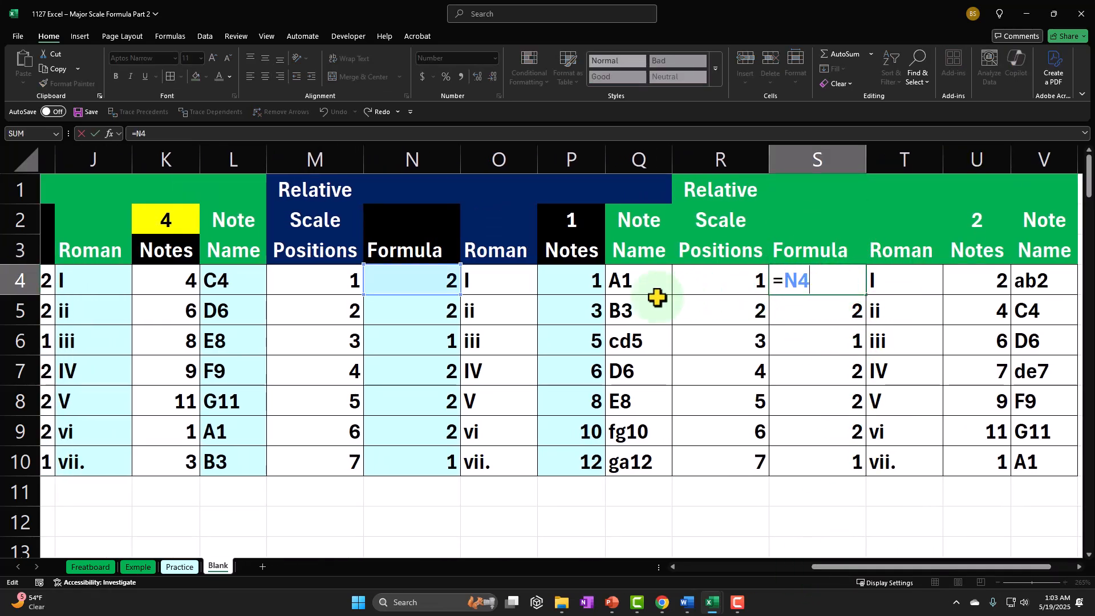
{"action": "key", "text": "Tab"}
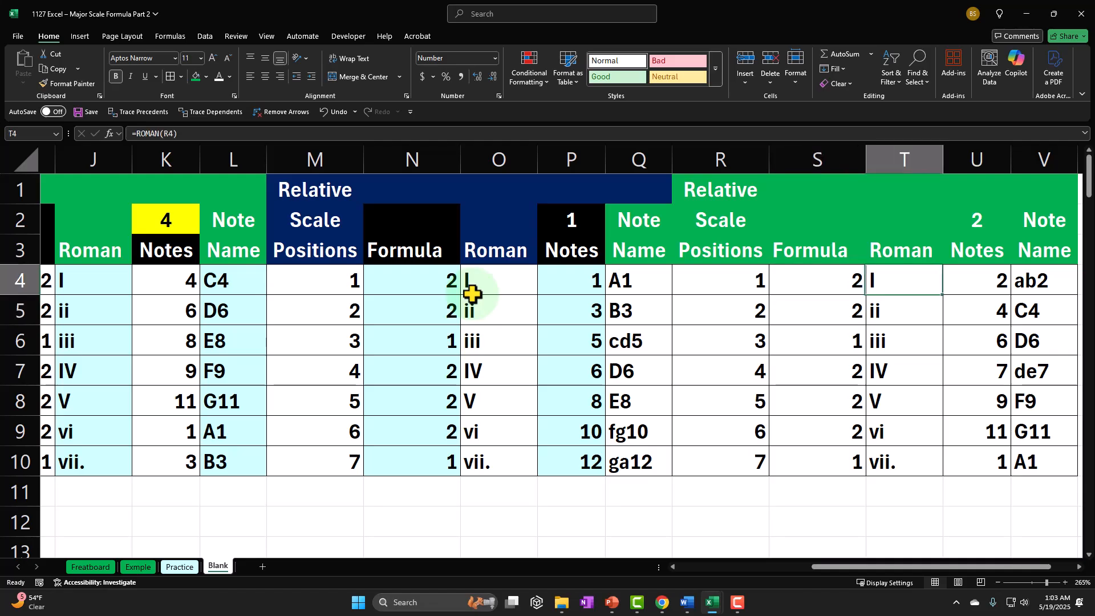
{"action": "key", "text": "Right"}
{"action": "key", "text": "Right"}
{"action": "key", "text": "Right"}
{"action": "key", "text": "Right"}
{"action": "key", "text": "Right"}
{"action": "key", "text": "Right"}
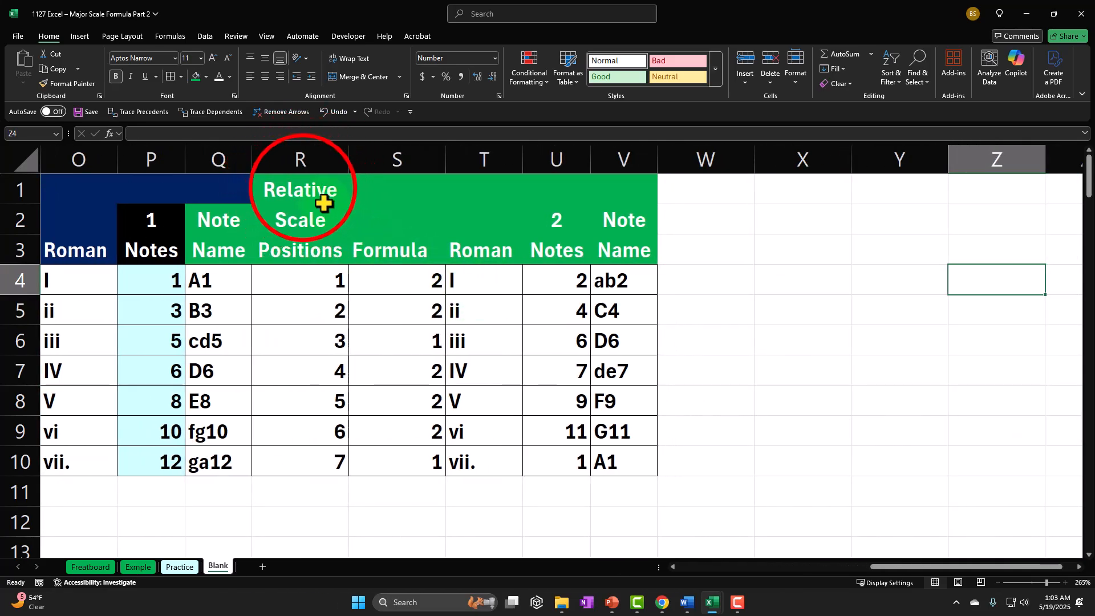
{"action": "left_click_drag", "start_coordinate": [303, 188], "coordinate": [360, 220]}
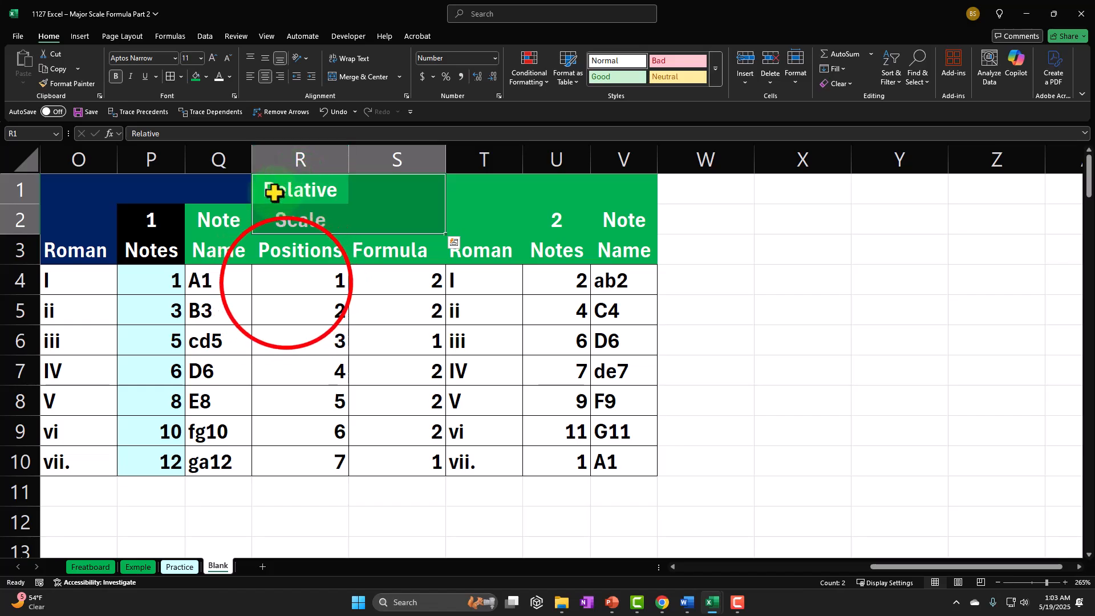
{"action": "left_click", "coordinate": [287, 282]}
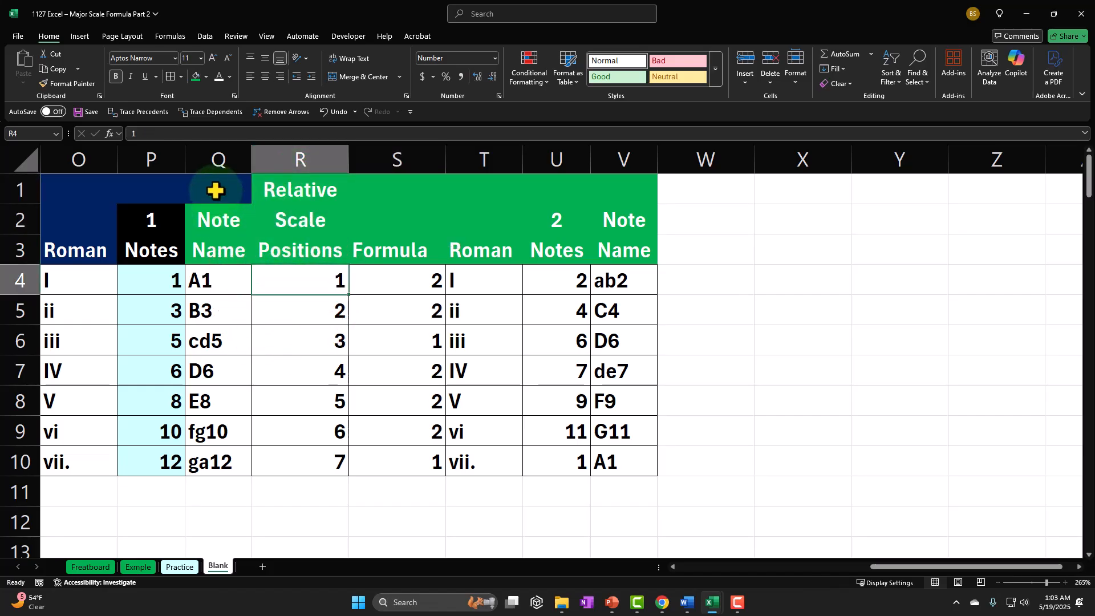
Fill the second table's Note Name header cells Q2:Q3 with dark blue
{"action": "left_click", "coordinate": [673, 567]}
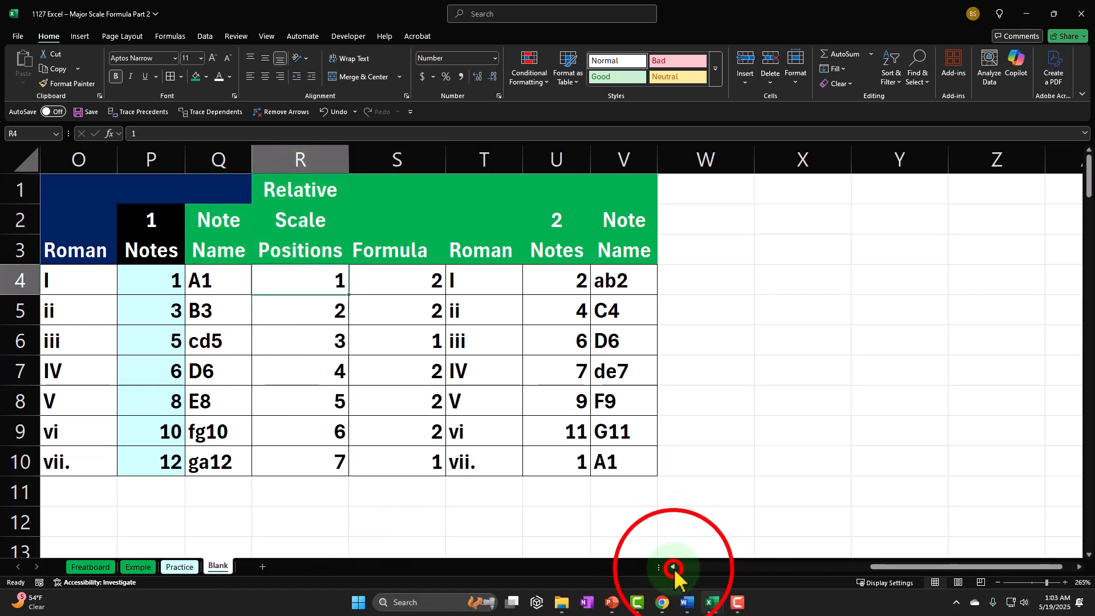
{"action": "left_click", "coordinate": [672, 566]}
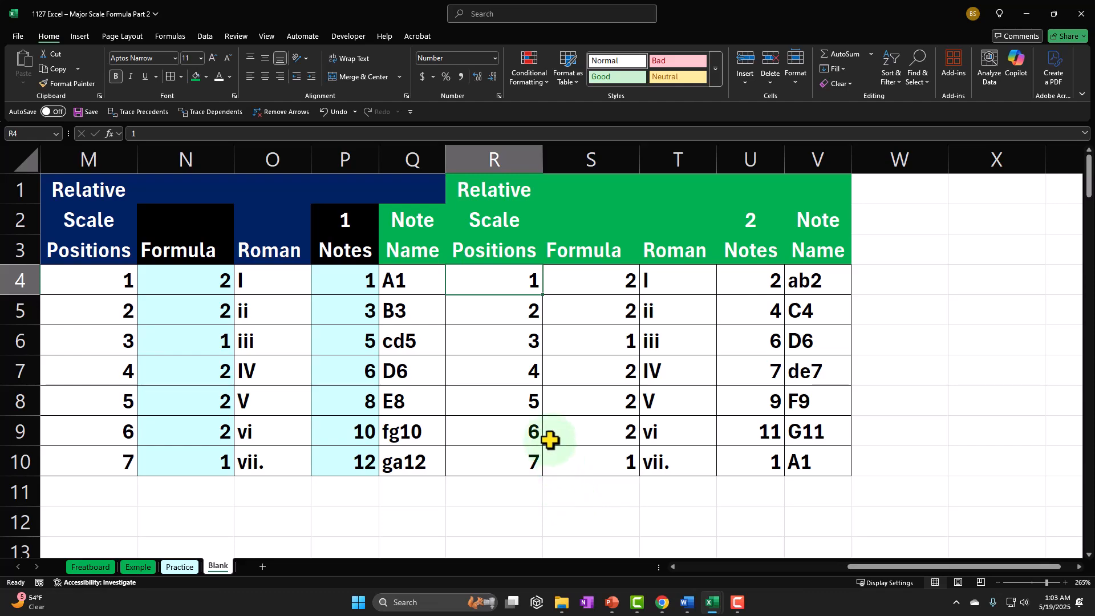
{"action": "left_click", "coordinate": [422, 217]}
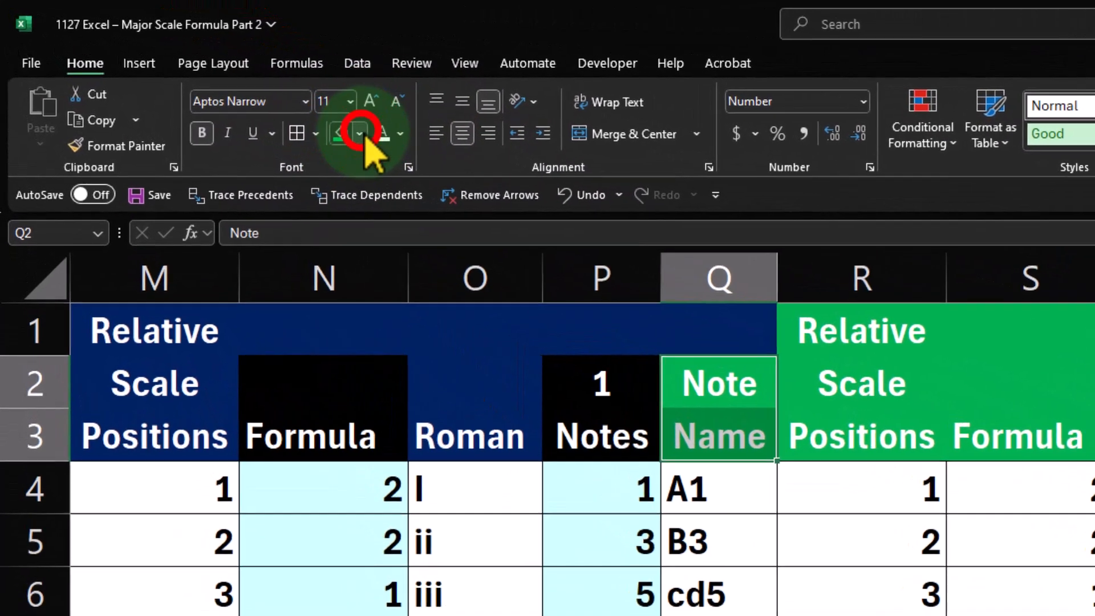
{"action": "left_click", "coordinate": [206, 76]}
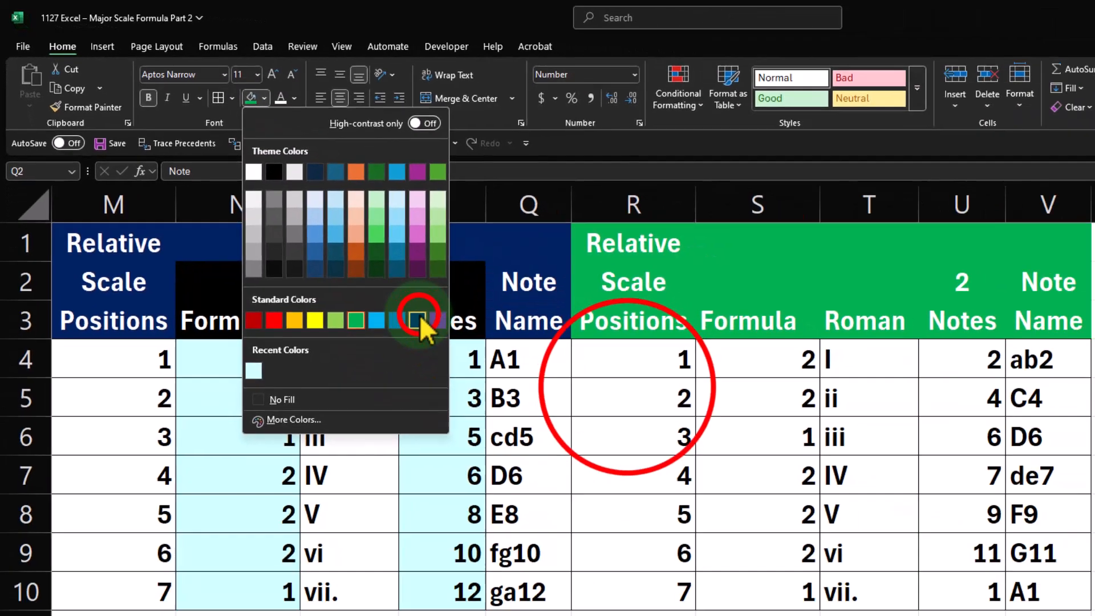
{"action": "left_click", "coordinate": [568, 436]}
{"action": "left_click", "coordinate": [855, 528]}
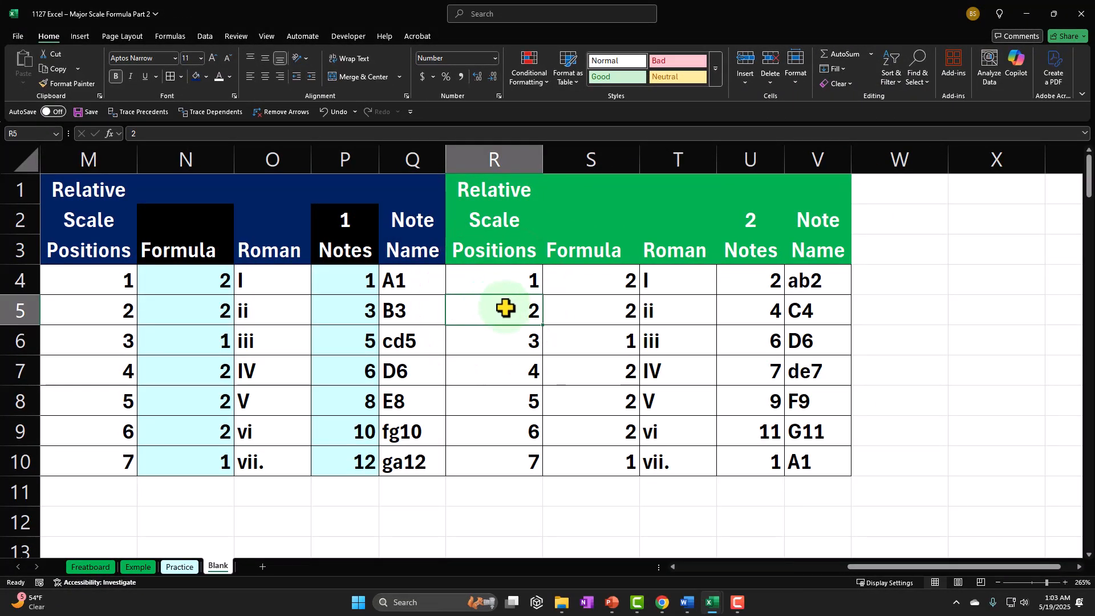
Copy the third table R1:V10 and paste it starting at W1
{"action": "left_click_drag", "start_coordinate": [486, 178], "coordinate": [789, 456]}
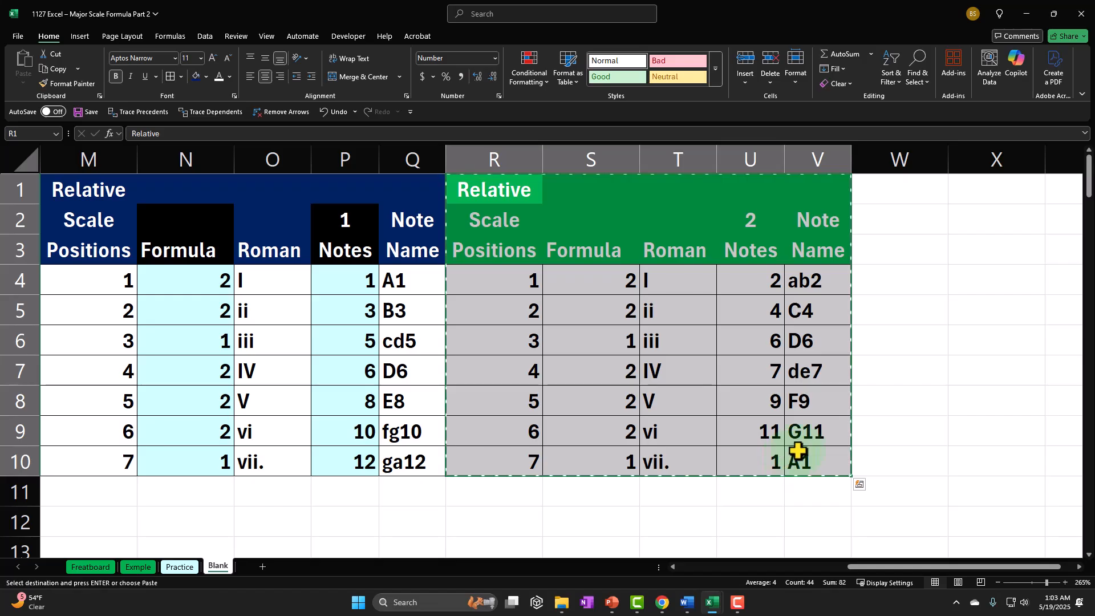
{"action": "left_click", "coordinate": [896, 187]}
{"action": "key", "text": "ctrl+v"}
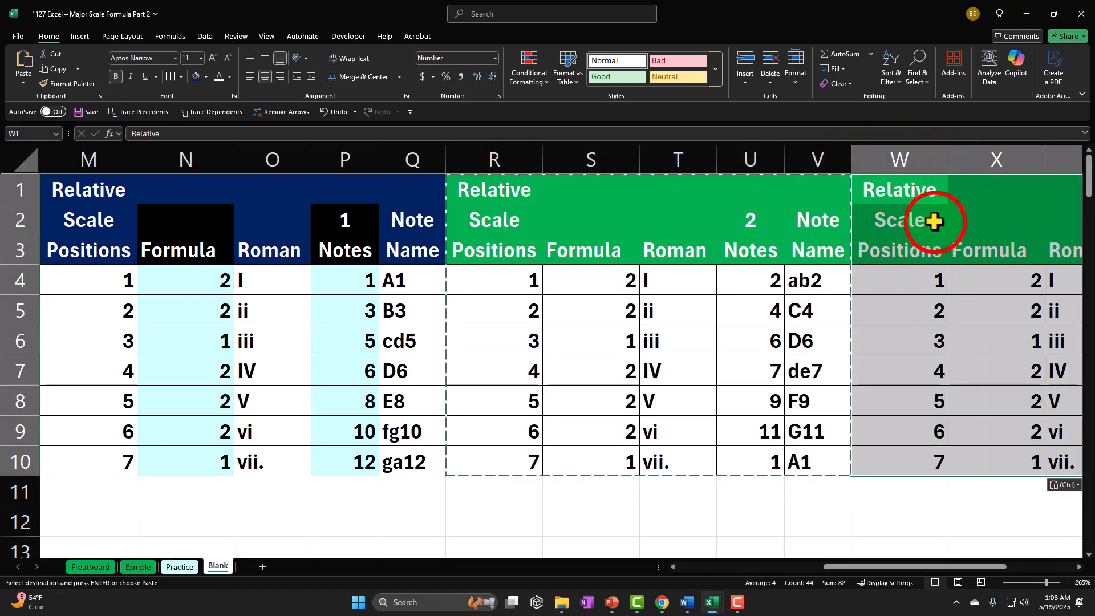
Set the starting note of the table in W1:AA10 to 3 in cell Z2
{"action": "left_click", "coordinate": [934, 221]}
{"action": "key", "text": "Right"}
{"action": "key", "text": "Right"}
{"action": "key", "text": "Right"}
{"action": "key", "text": "Right"}
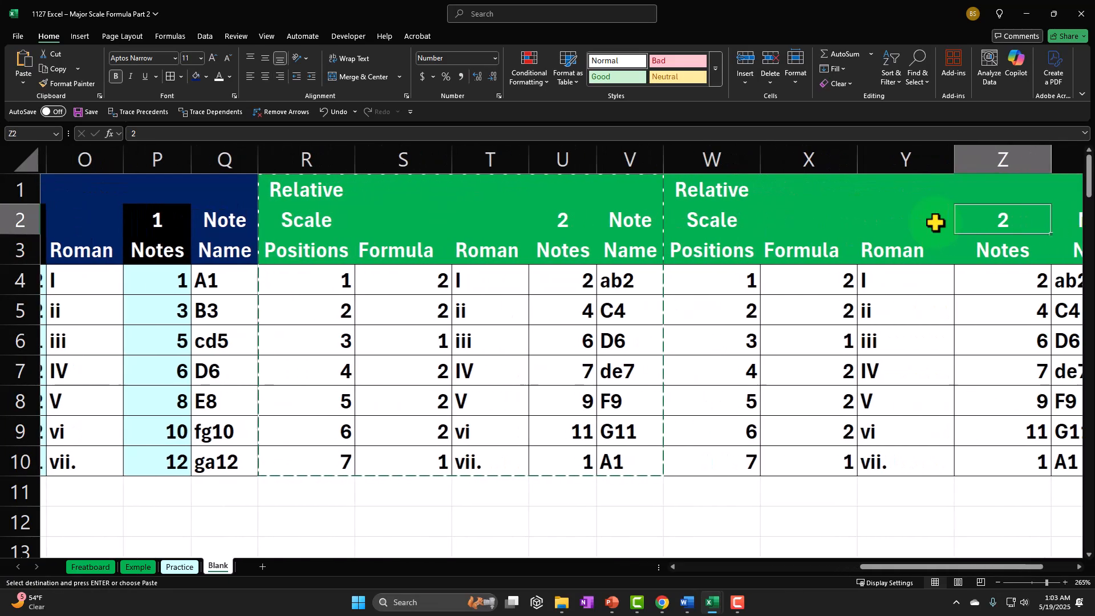
{"action": "key", "text": "Left"}
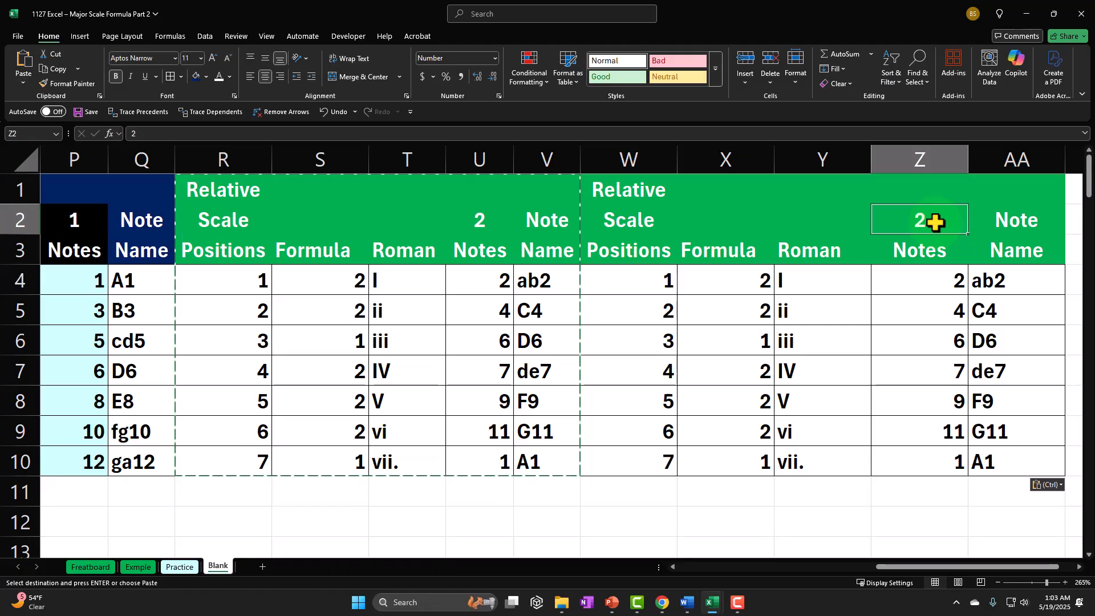
{"action": "type", "text": "3"}
{"action": "key", "text": "Return"}
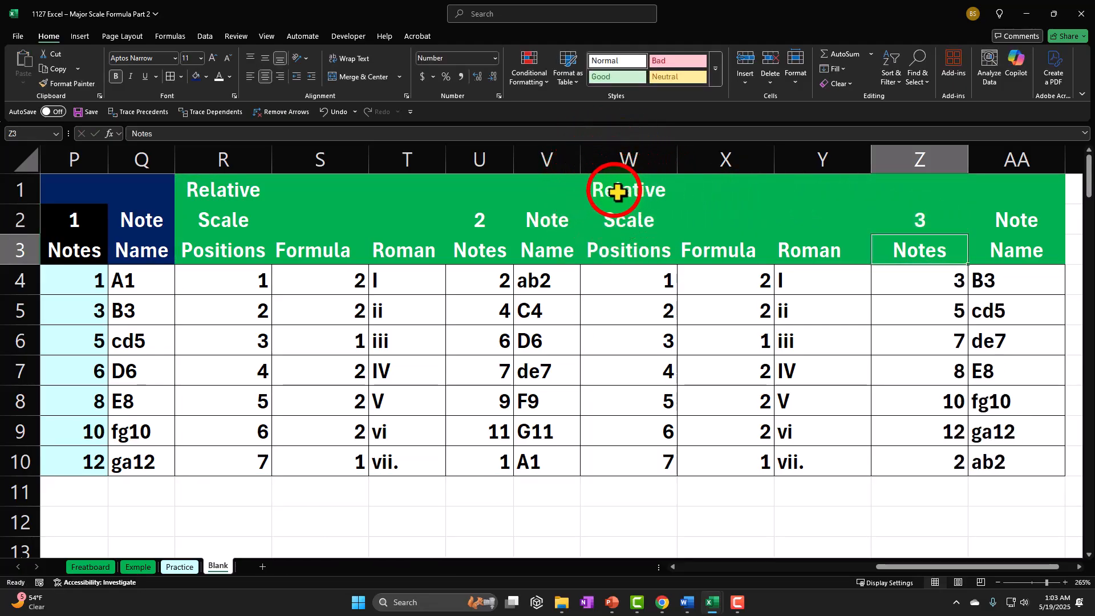
Copy the table W1:AA10 and paste it starting at AB1
{"action": "left_click_drag", "start_coordinate": [617, 192], "coordinate": [997, 456]}
{"action": "key", "text": "ctrl+c"}
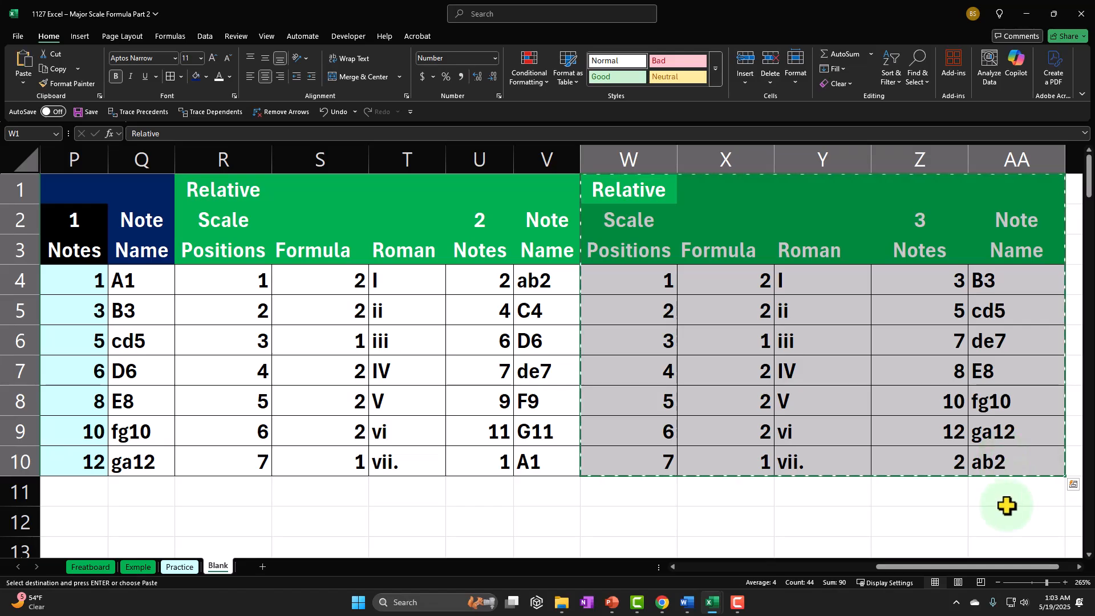
{"action": "left_click_drag", "start_coordinate": [956, 567], "coordinate": [971, 565]}
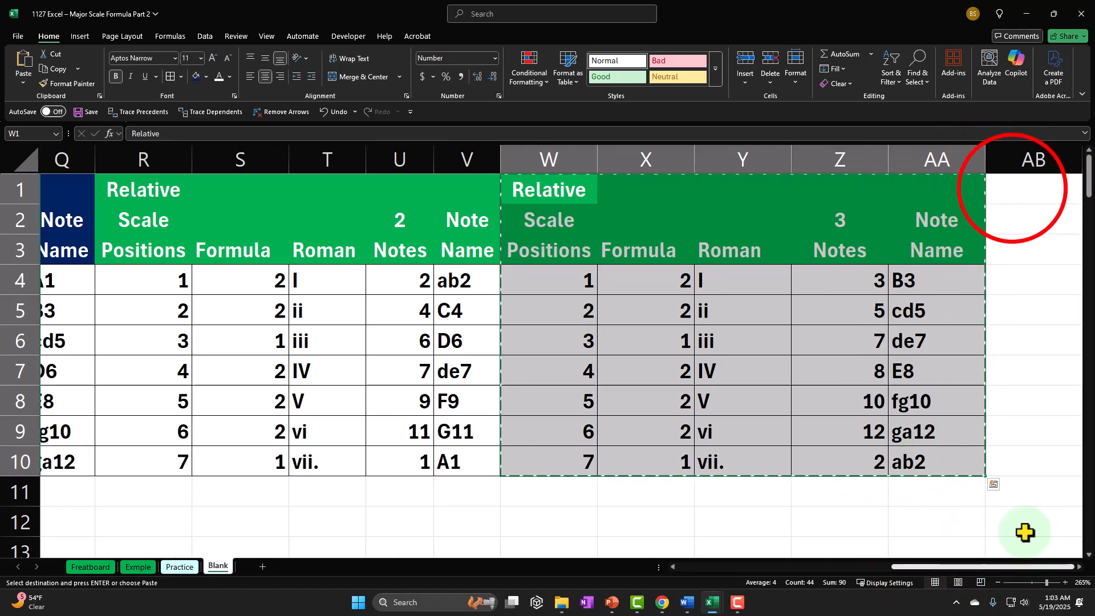
{"action": "left_click", "coordinate": [1013, 193]}
{"action": "key", "text": "ctrl+v"}
Set the starting note of the table in AB1:AF10 to 4 in cell AE2
{"action": "key", "text": "Right"}
{"action": "key", "text": "Right"}
{"action": "key", "text": "Right"}
{"action": "key", "text": "Down"}
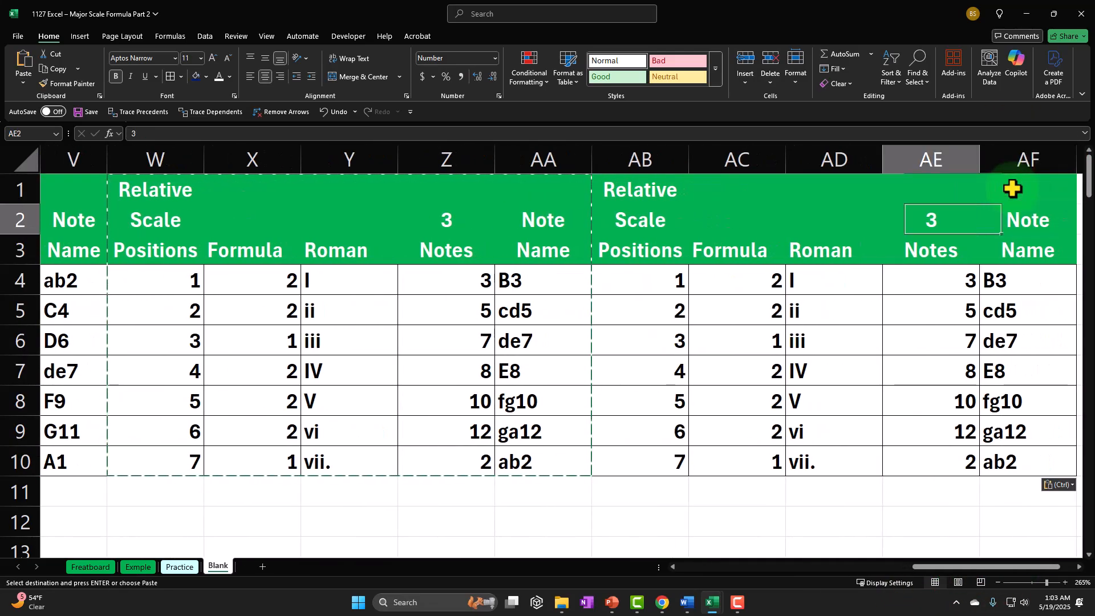
{"action": "type", "text": "4"}
{"action": "key", "text": "Return"}
Copy the table AB1:AF10 and paste it starting at AG1
{"action": "key", "text": "Right"}
{"action": "key", "text": "Right"}
{"action": "key", "text": "Right"}
{"action": "key", "text": "Right"}
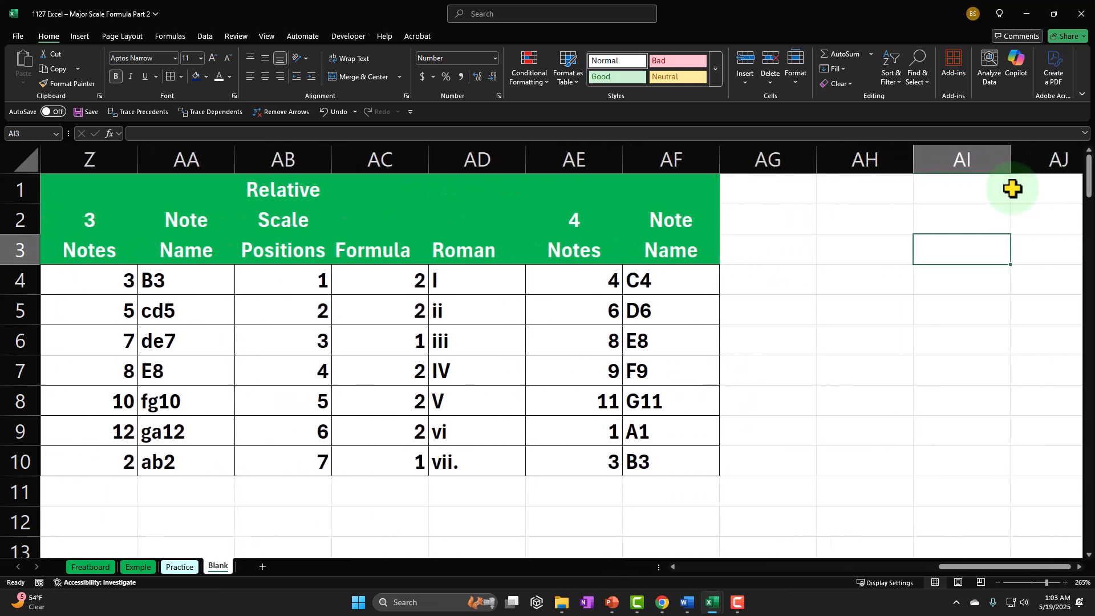
{"action": "left_click_drag", "start_coordinate": [291, 188], "coordinate": [635, 460]}
{"action": "key", "text": "ctrl+c"}
{"action": "left_click", "coordinate": [764, 187]}
{"action": "key", "text": "ctrl+v"}
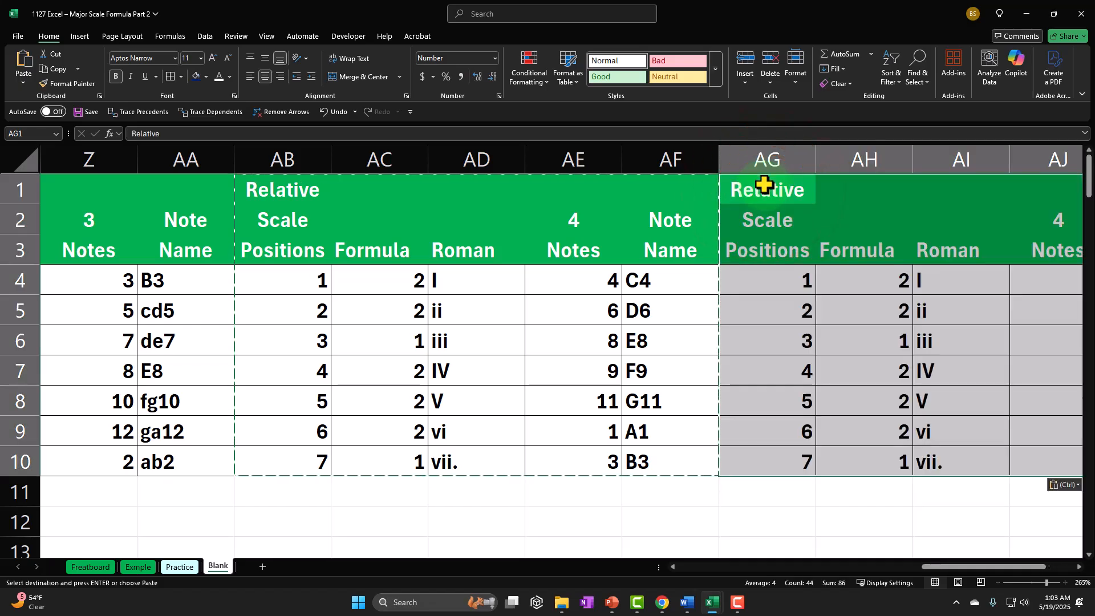
Set the starting note of the table in AG1:AK10 to 5 in cell AJ2
{"action": "key", "text": "Right"}
{"action": "key", "text": "Right"}
{"action": "key", "text": "Right"}
{"action": "key", "text": "Right"}
{"action": "key", "text": "Down"}
{"action": "key", "text": "Left"}
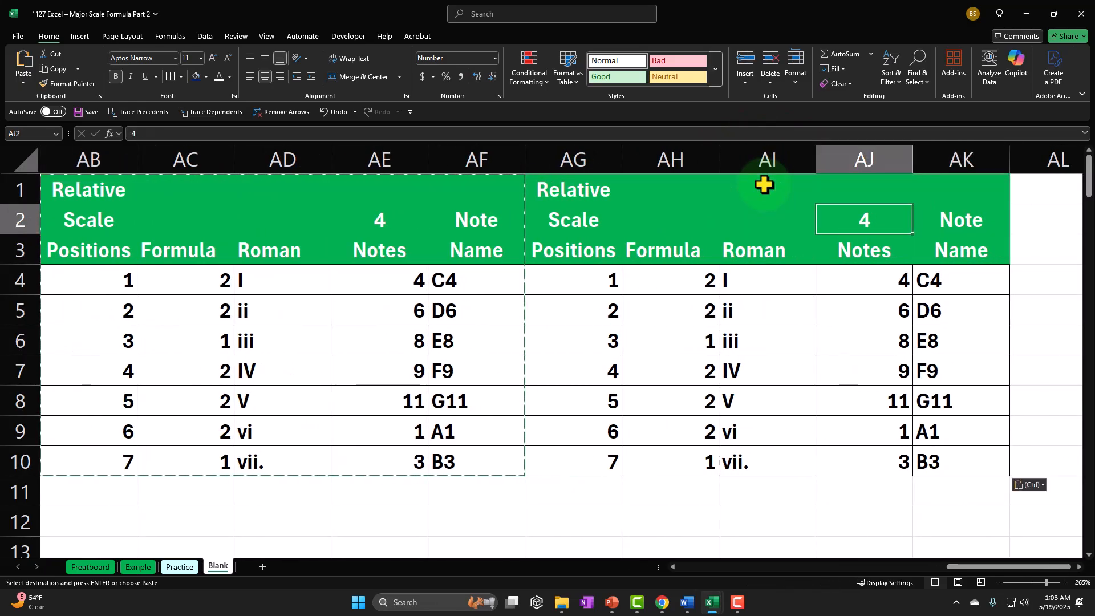
{"action": "type", "text": "5"}
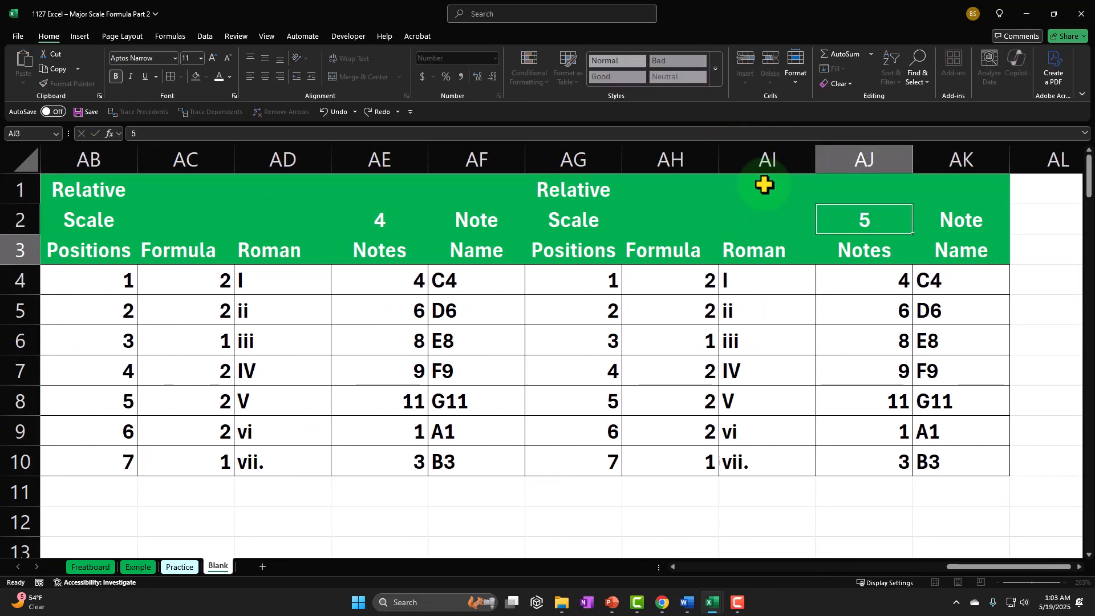
{"action": "key", "text": "Return"}
Copy the table AG1:AK10 and paste it starting at AL1
{"action": "left_click", "coordinate": [572, 190]}
{"action": "left_click_drag", "start_coordinate": [613, 216], "coordinate": [921, 477]}
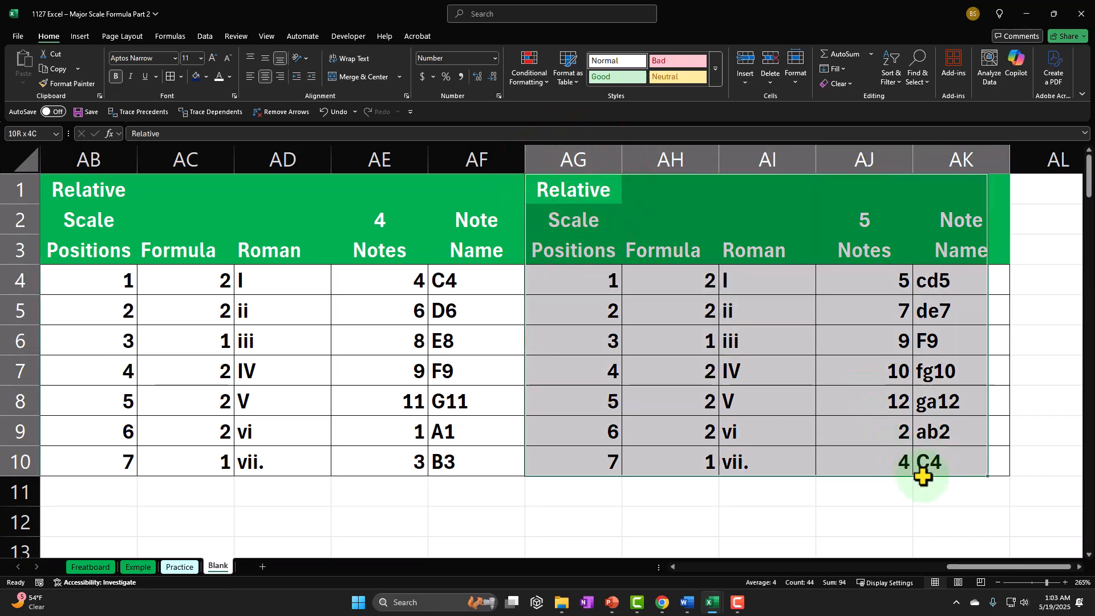
{"action": "key", "text": "ctrl+c"}
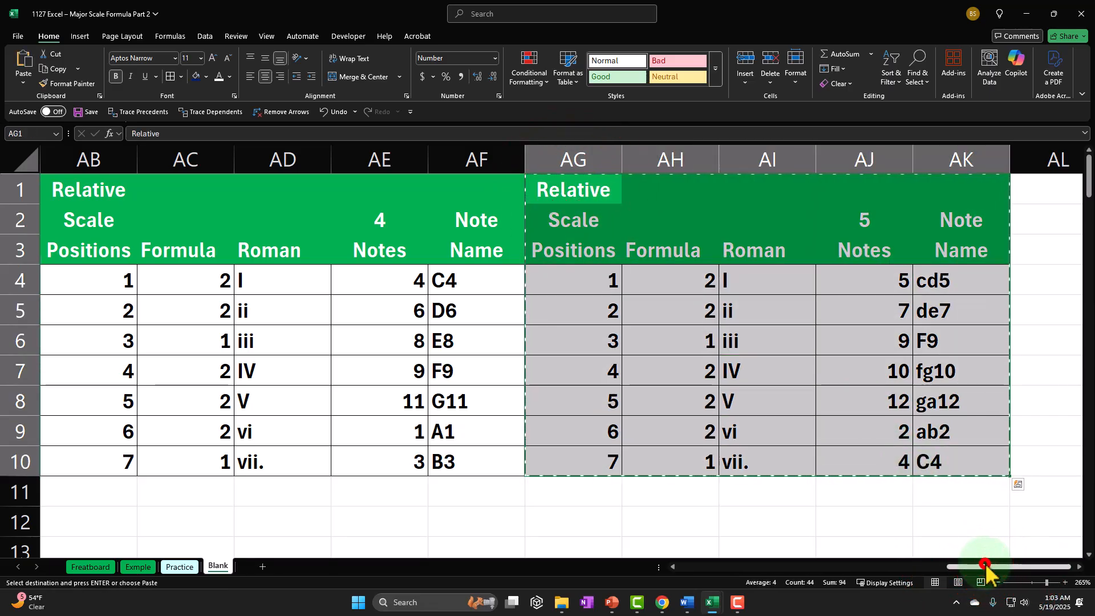
{"action": "left_click_drag", "start_coordinate": [986, 567], "coordinate": [976, 568]}
{"action": "left_click", "coordinate": [1026, 185]}
{"action": "key", "text": "ctrl+v"}
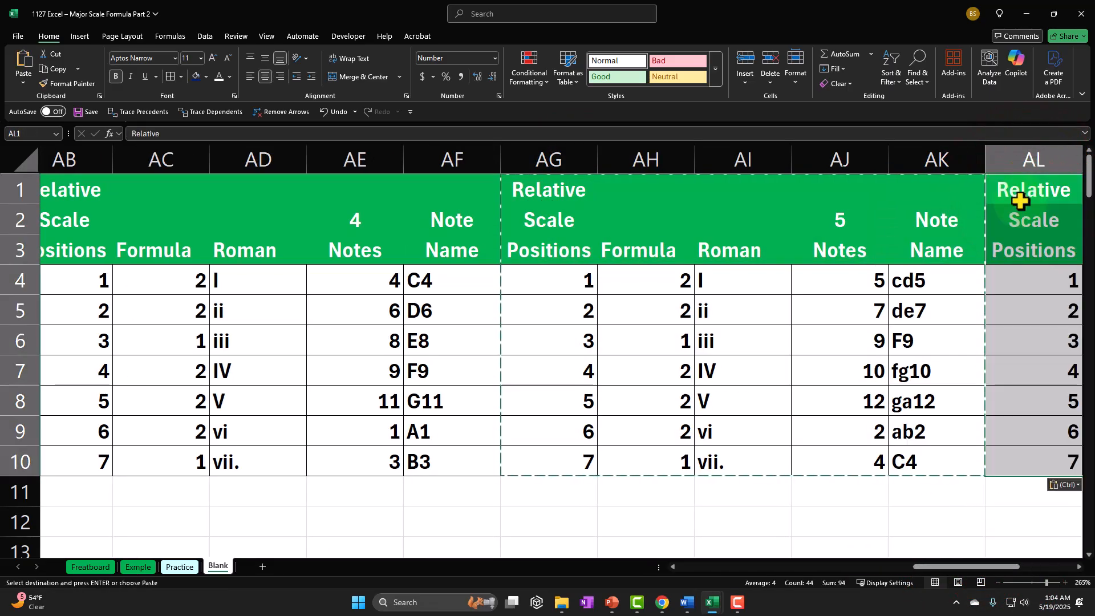
Set the starting note of the table in AL1:AP10 to 6 in cell AO2
{"action": "key", "text": "Right"}
{"action": "key", "text": "Right"}
{"action": "key", "text": "Right"}
{"action": "key", "text": "Right"}
{"action": "key", "text": "Right"}
{"action": "key", "text": "Left"}
{"action": "key", "text": "Left"}
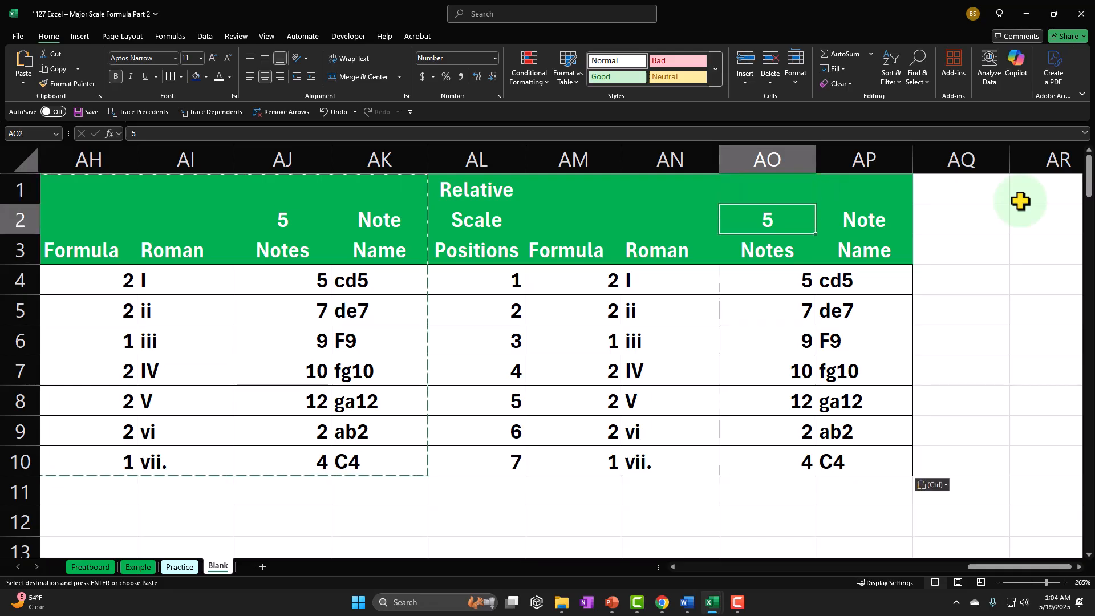
{"action": "type", "text": "6"}
{"action": "key", "text": "Return"}
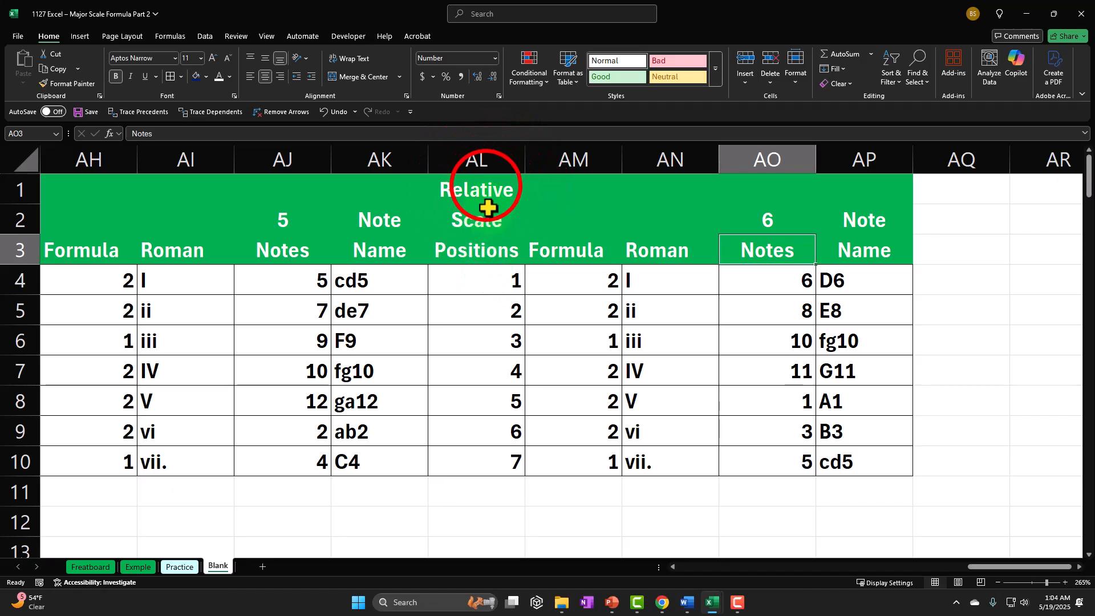
Copy the table AL1:AP10 and paste it starting at AQ1
{"action": "left_click_drag", "start_coordinate": [479, 189], "coordinate": [857, 453]}
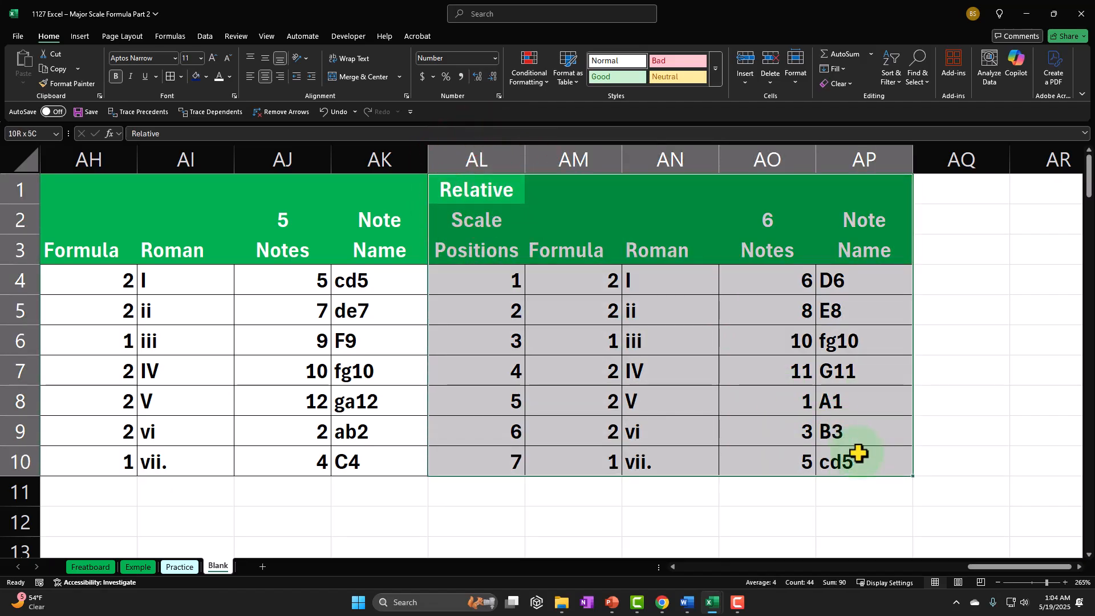
{"action": "left_click", "coordinate": [933, 192]}
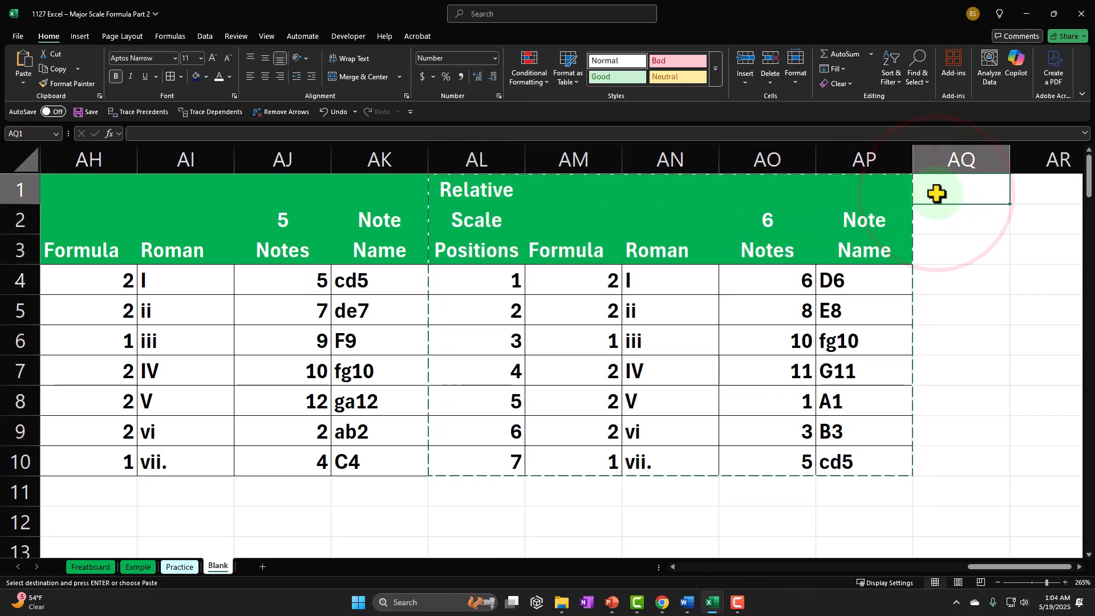
{"action": "key", "text": "ctrl+v"}
Set the starting note of the table in AQ1:AU10 to 7 in cell AT2
{"action": "key", "text": "Right"}
{"action": "key", "text": "Right"}
{"action": "key", "text": "Right"}
{"action": "key", "text": "Right"}
{"action": "key", "text": "Down"}
{"action": "key", "text": "Left"}
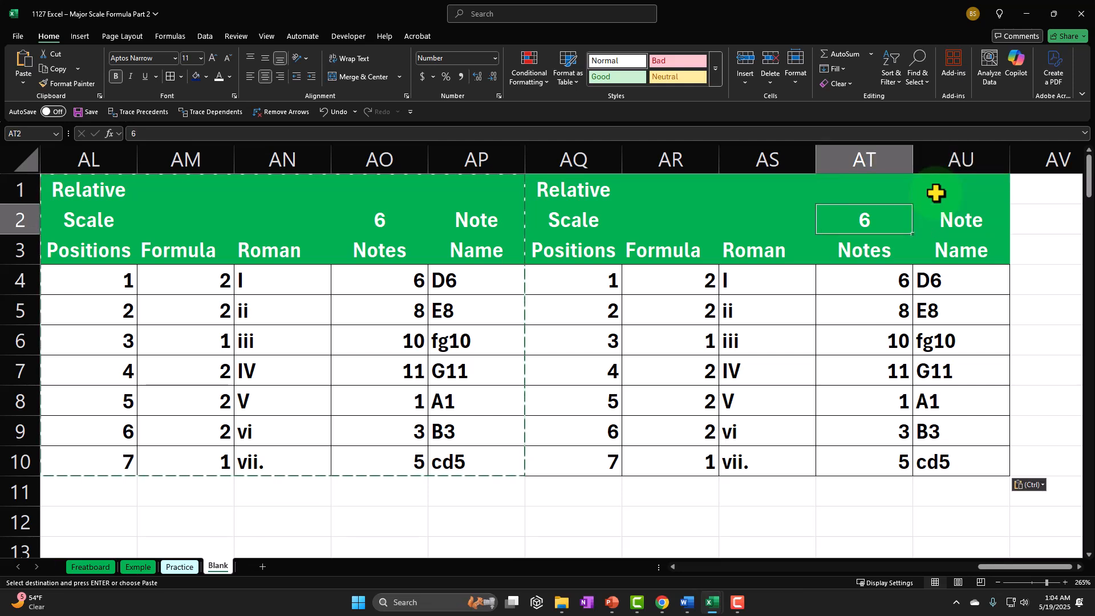
{"action": "type", "text": "7"}
{"action": "key", "text": "Return"}
{"action": "key", "text": "Right"}
{"action": "key", "text": "Right"}
{"action": "key", "text": "Right"}
{"action": "key", "text": "Right"}
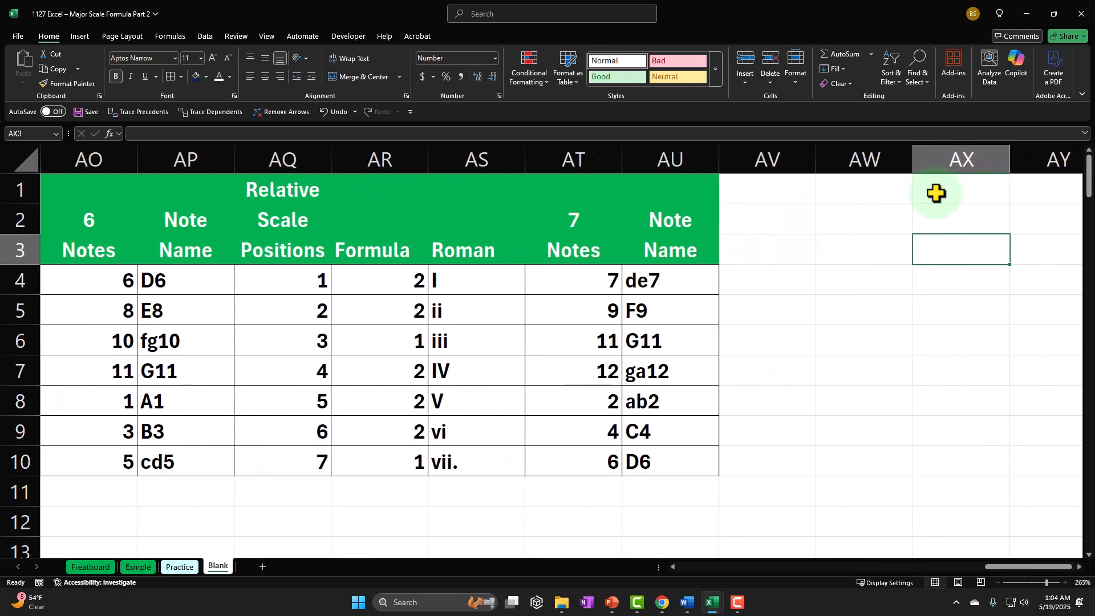
Copy the table AQ1:AU10 and paste it starting at AV1
{"action": "left_click_drag", "start_coordinate": [325, 186], "coordinate": [653, 451]}
{"action": "key", "text": "ctrl+c"}
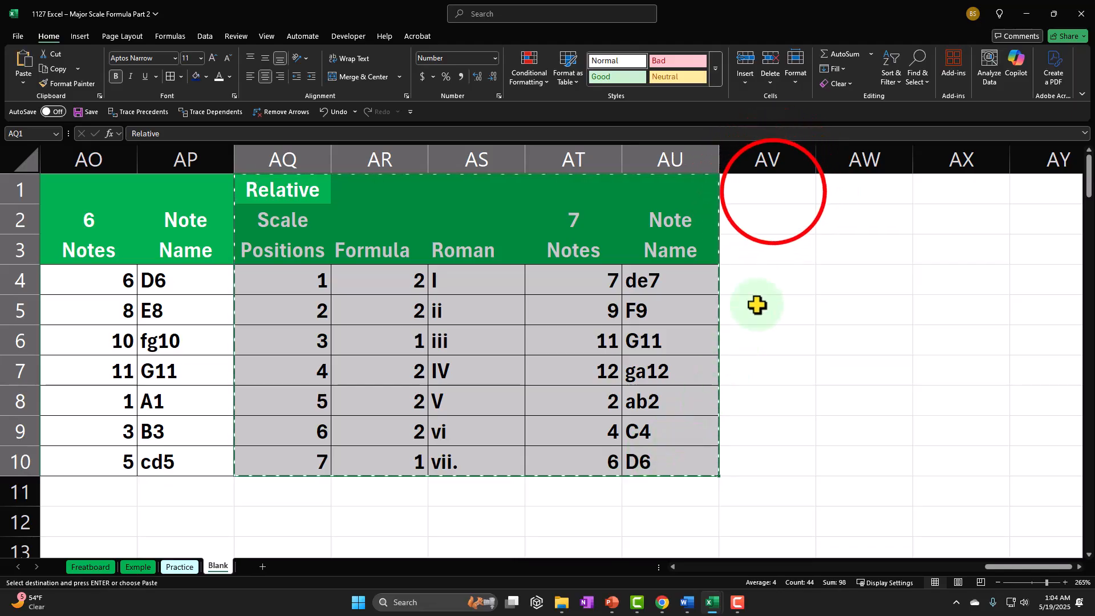
{"action": "left_click", "coordinate": [770, 190]}
{"action": "key", "text": "ctrl+v"}
Set the starting note of the table in AV1:AZ10 to 8 in cell AY2
{"action": "key", "text": "Right"}
{"action": "key", "text": "Right"}
{"action": "key", "text": "Right"}
{"action": "key", "text": "Right"}
{"action": "key", "text": "Right"}
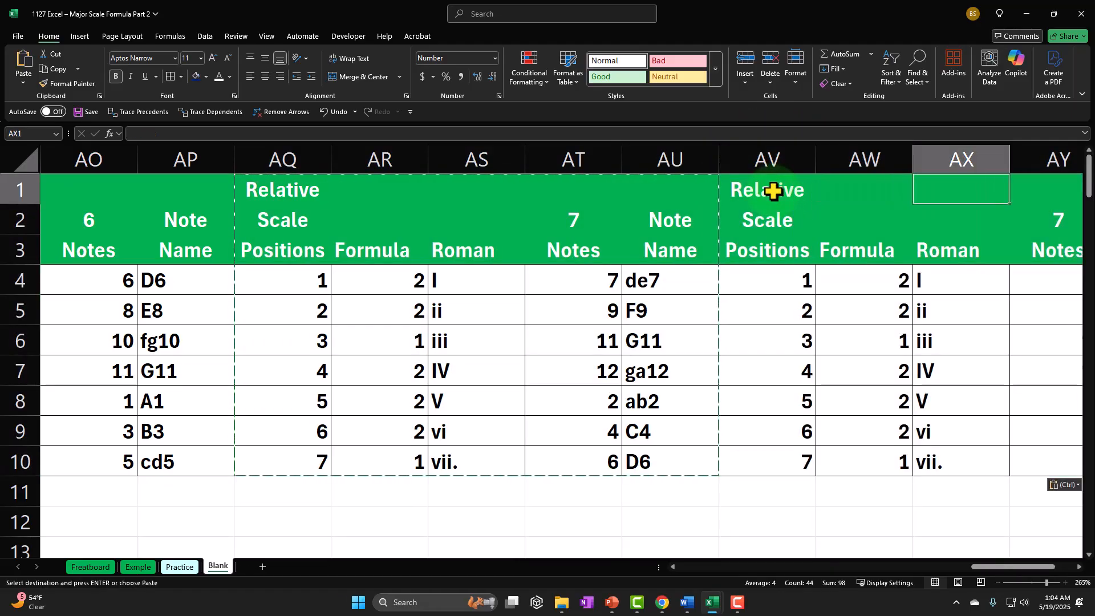
{"action": "key", "text": "Left"}
{"action": "key", "text": "Left"}
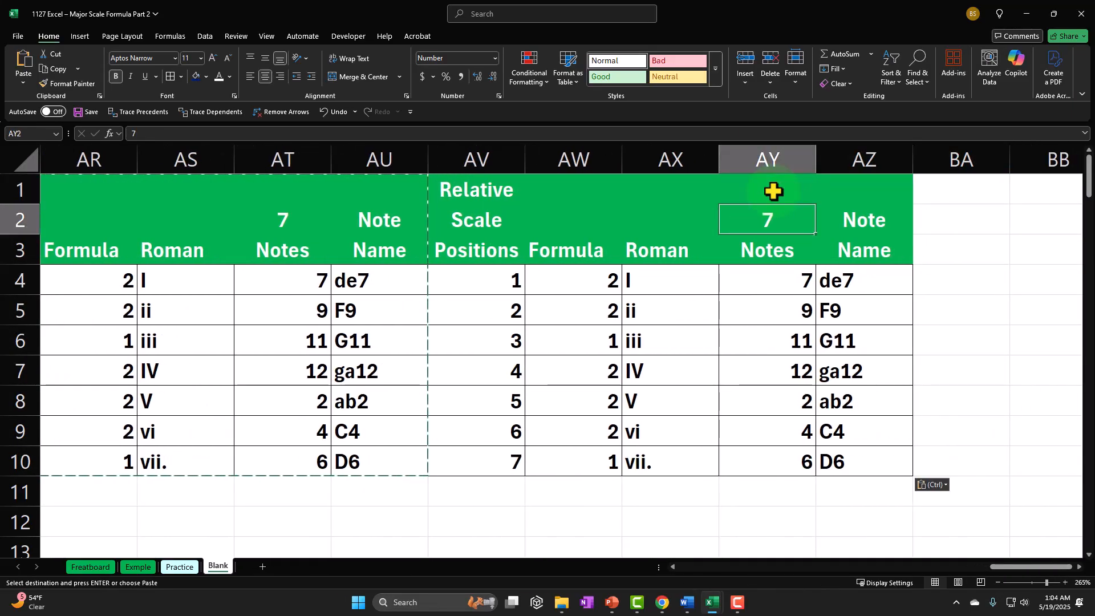
{"action": "type", "text": "8"}
{"action": "key", "text": "Return"}
{"action": "key", "text": "Right"}
{"action": "key", "text": "Right"}
{"action": "key", "text": "Right"}
{"action": "key", "text": "Right"}
{"action": "key", "text": "Right"}
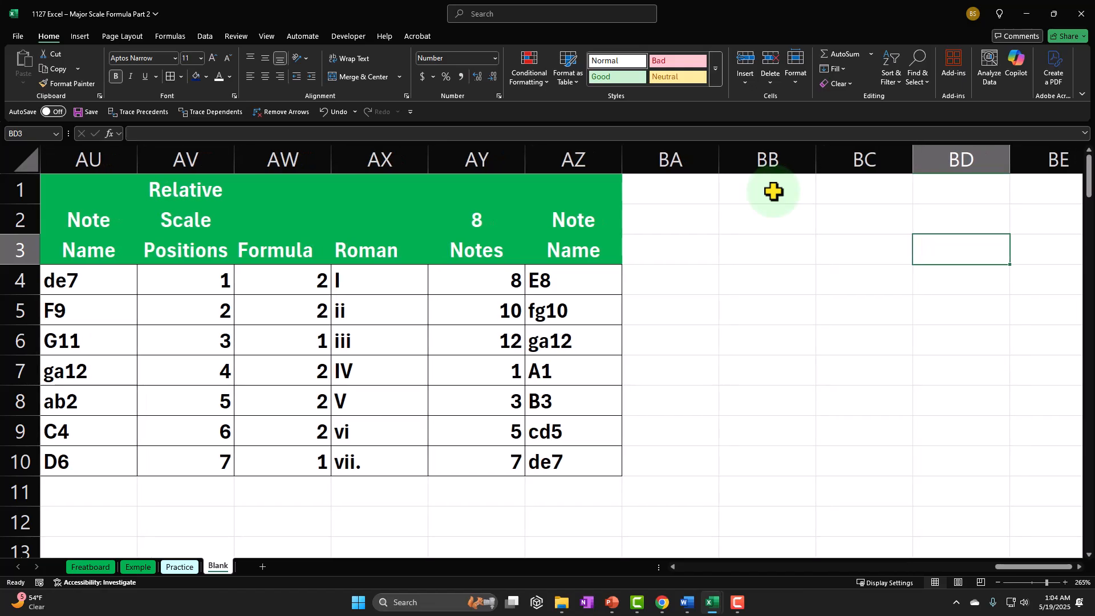
Copy the table AV1:AZ10 and paste it starting at BA1
{"action": "left_click_drag", "start_coordinate": [194, 205], "coordinate": [564, 460]}
{"action": "key", "text": "ctrl+c"}
{"action": "left_click", "coordinate": [697, 191]}
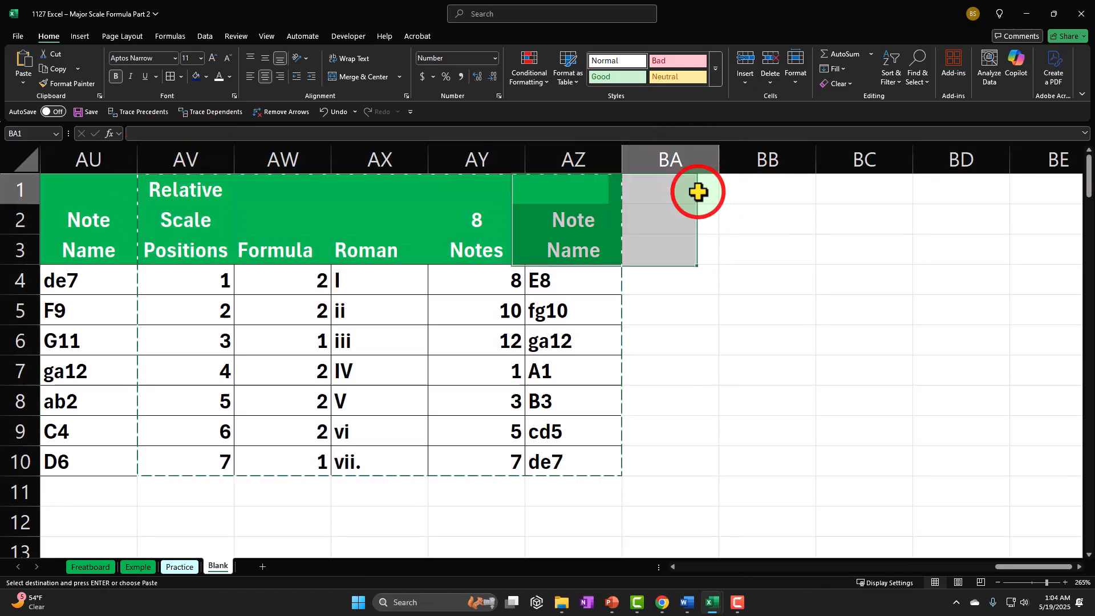
{"action": "key", "text": "ctrl+v"}
Set the starting note of the table in BA1:BE10 to 9 in cell BD2
{"action": "key", "text": "Right"}
{"action": "key", "text": "Right"}
{"action": "key", "text": "Right"}
{"action": "key", "text": "Right"}
{"action": "key", "text": "Right"}
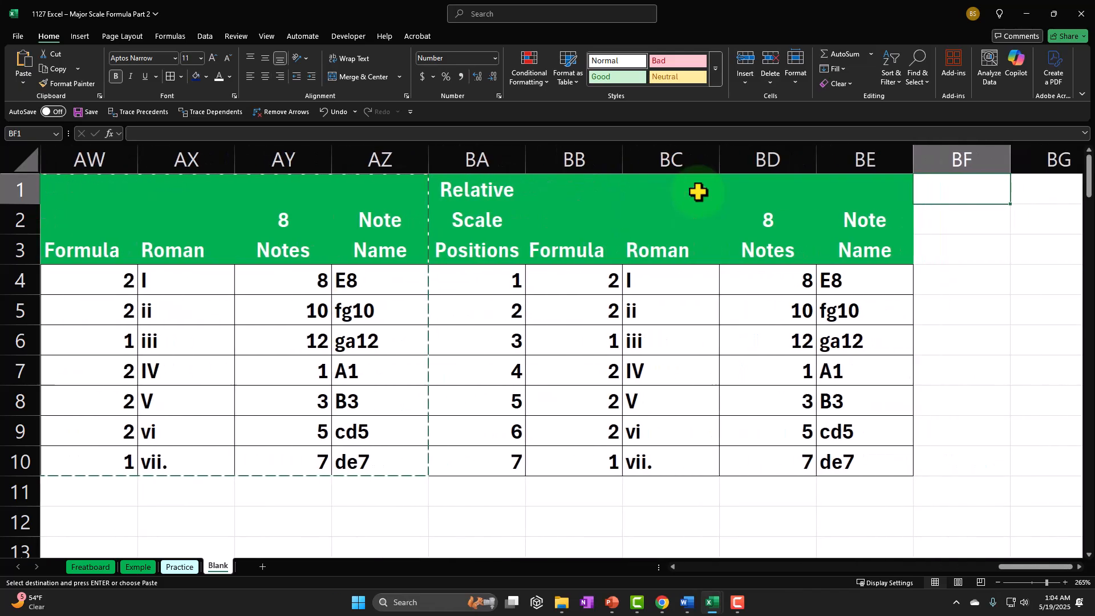
{"action": "key", "text": "Left"}
{"action": "key", "text": "Left"}
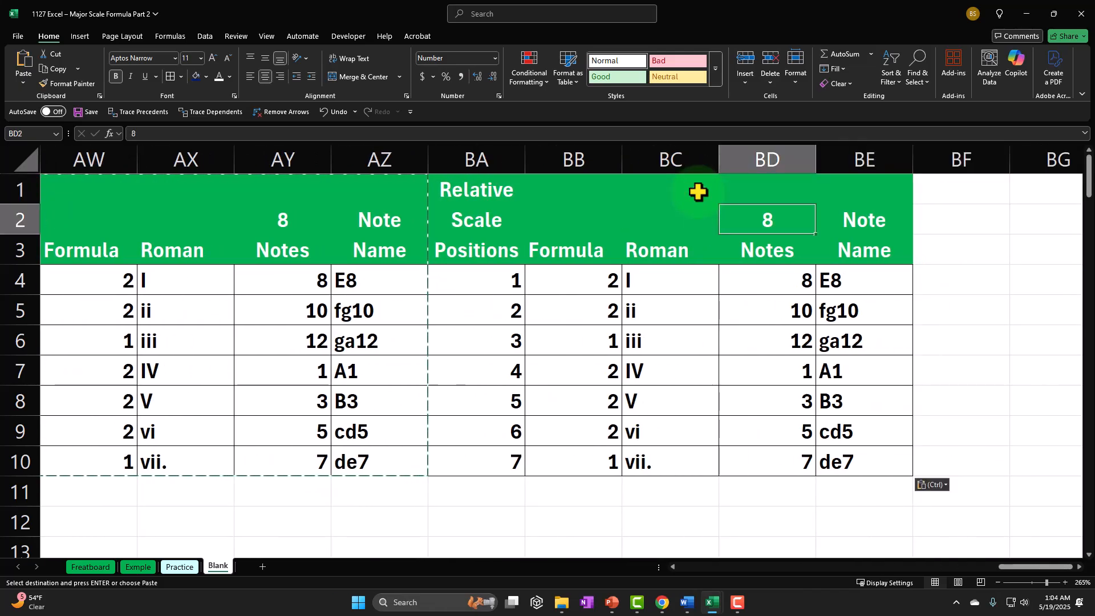
{"action": "type", "text": "8"}
{"action": "key", "text": "BackSpace"}
{"action": "type", "text": "9"}
{"action": "key", "text": "Return"}
{"action": "key", "text": "Right"}
{"action": "key", "text": "Right"}
{"action": "key", "text": "Right"}
{"action": "key", "text": "Right"}
{"action": "key", "text": "Right"}
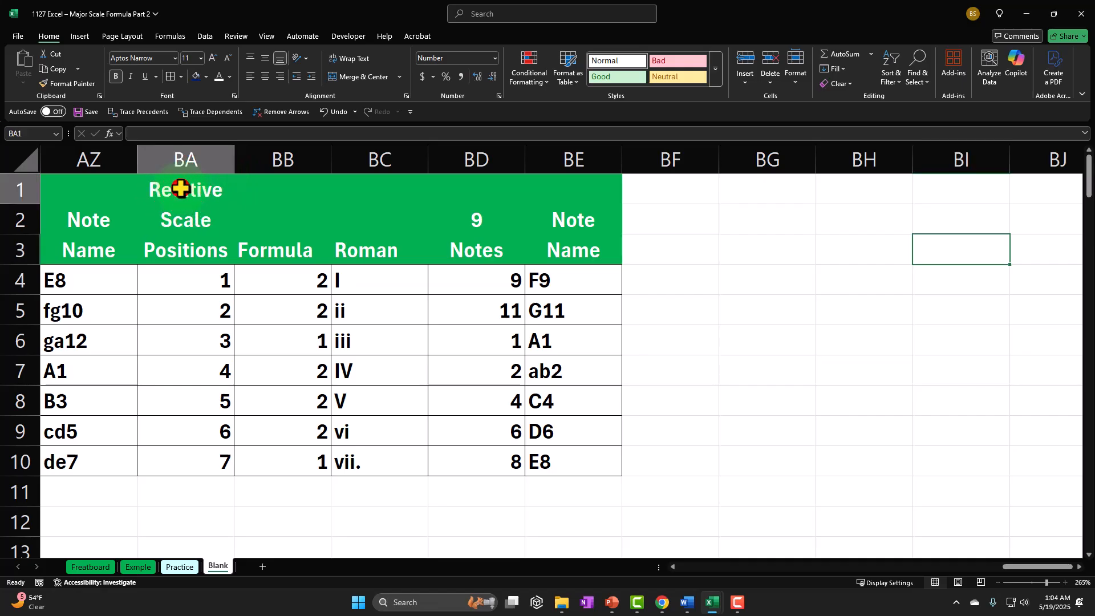
Copy the table BA1:BE10 and paste it starting at BF1
{"action": "left_click_drag", "start_coordinate": [180, 186], "coordinate": [540, 449]}
{"action": "key", "text": "ctrl+c"}
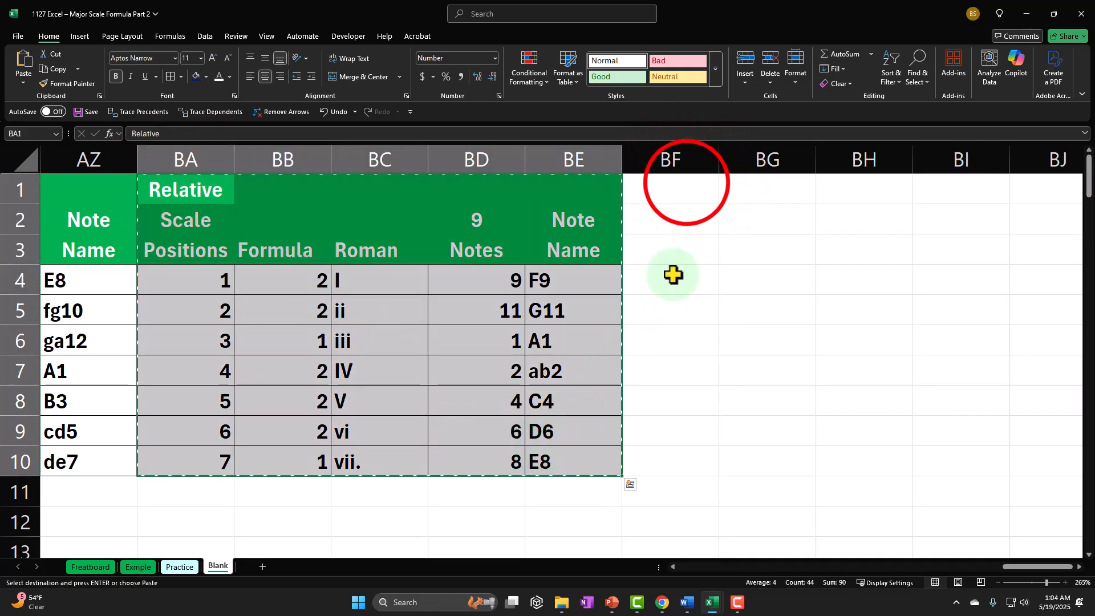
{"action": "left_click", "coordinate": [686, 181]}
{"action": "key", "text": "ctrl+v"}
Set the starting note of the table in BF1:BJ10 to 10 in cell BI2
{"action": "key", "text": "Right"}
{"action": "key", "text": "Right"}
{"action": "key", "text": "Down"}
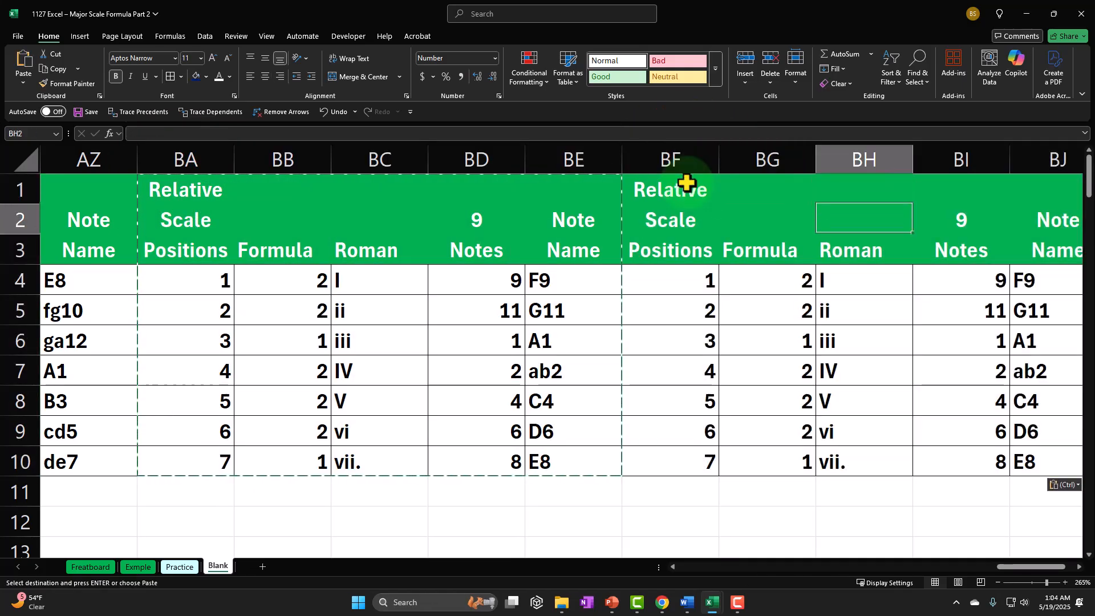
{"action": "key", "text": "Right"}
{"action": "type", "text": "10"}
{"action": "key", "text": "Return"}
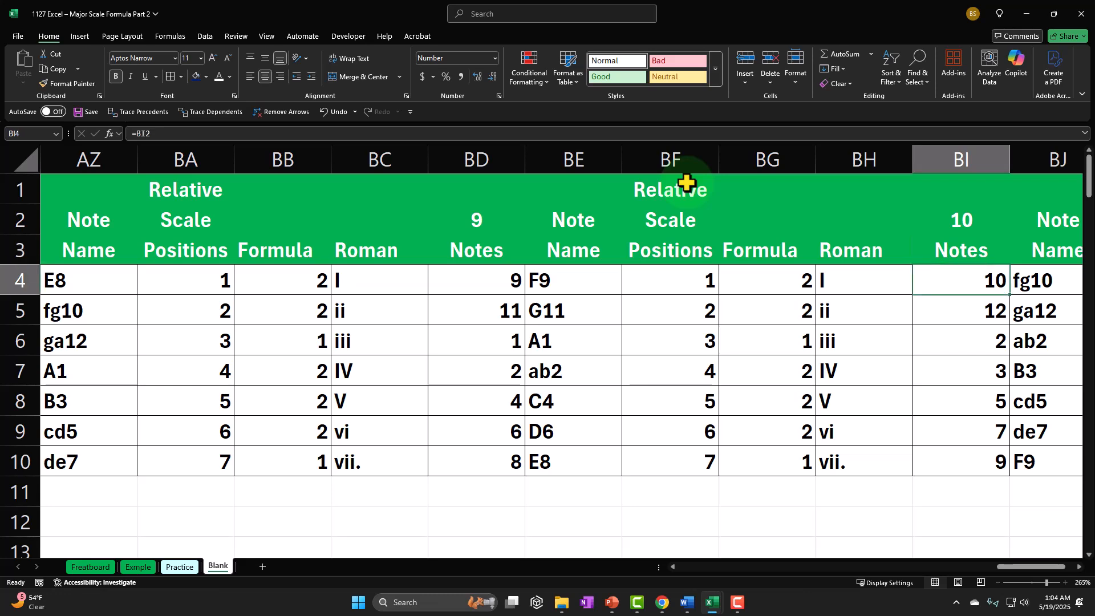
{"action": "key", "text": "Right"}
{"action": "key", "text": "Right"}
{"action": "key", "text": "Right"}
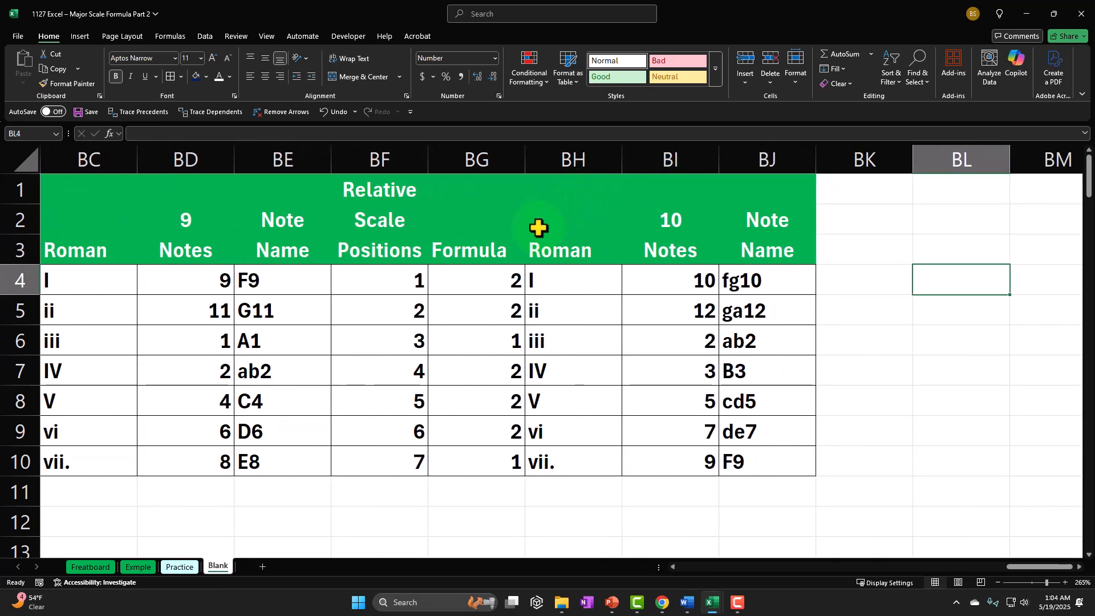
Copy the table BF1:BJ10 and paste it starting at BK1
{"action": "left_click_drag", "start_coordinate": [379, 190], "coordinate": [764, 450]}
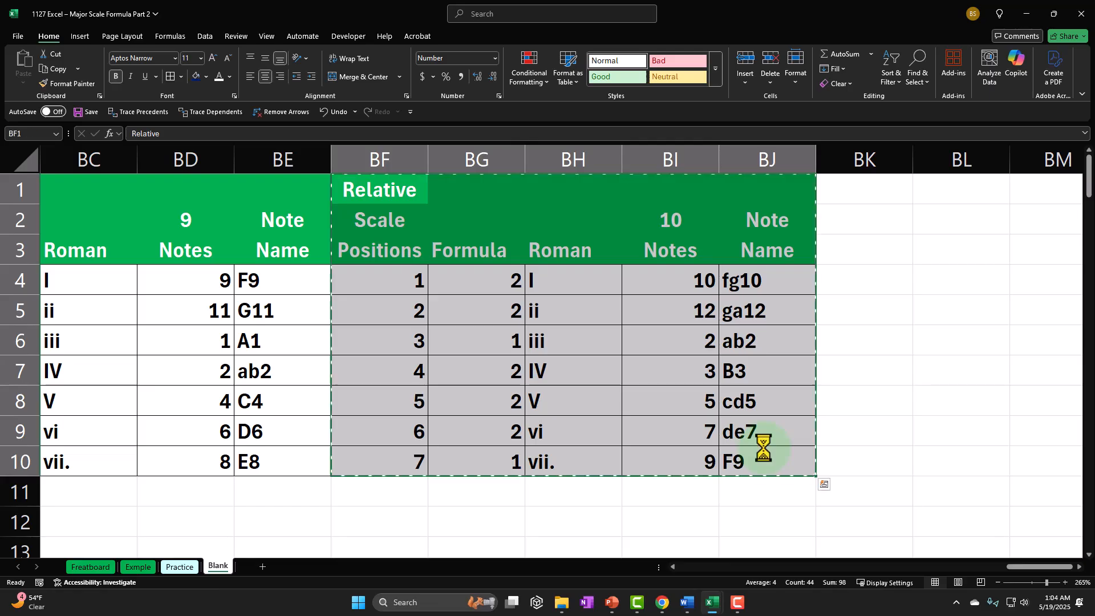
{"action": "left_click", "coordinate": [862, 190]}
{"action": "key", "text": "ctrl+v"}
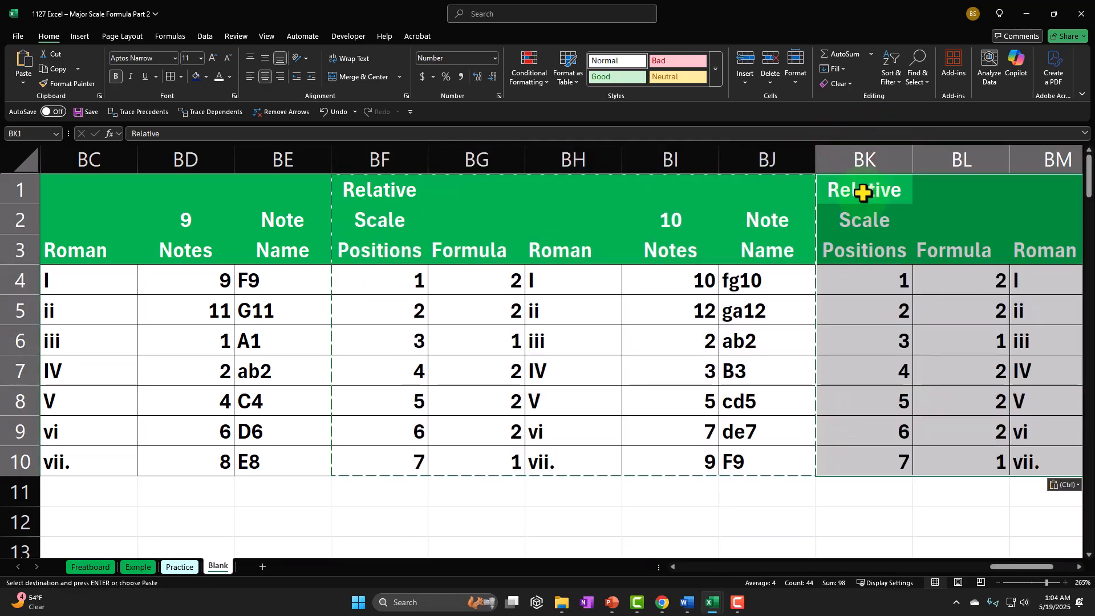
Set the starting note of the table in BK1:BO10 to 11 in cell BN2
{"action": "key", "text": "Right"}
{"action": "key", "text": "Right"}
{"action": "key", "text": "Right"}
{"action": "key", "text": "Right"}
{"action": "key", "text": "Down"}
{"action": "key", "text": "Left"}
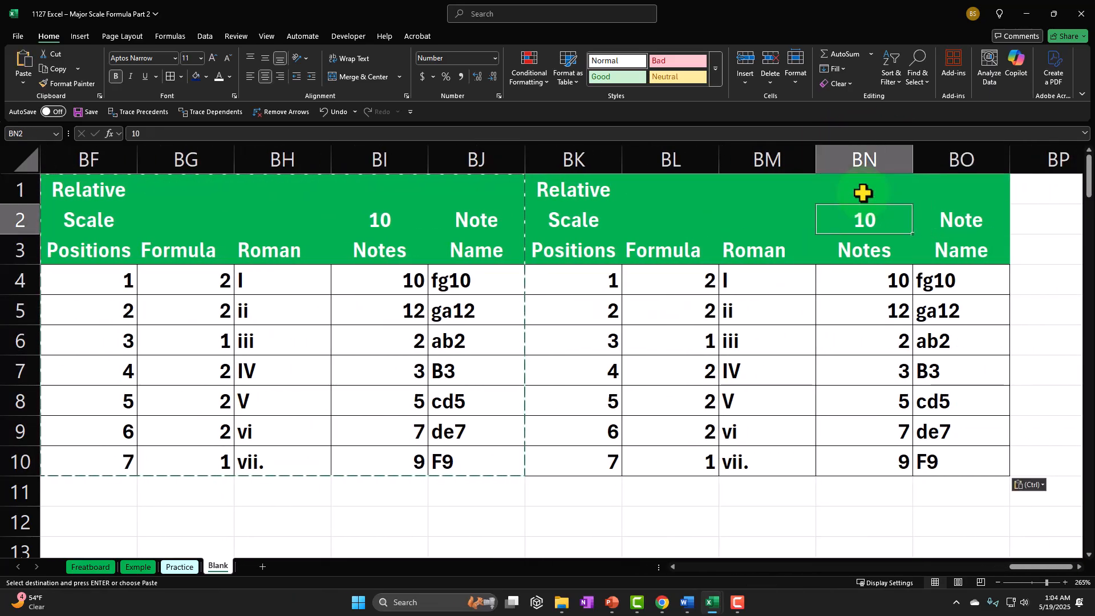
{"action": "type", "text": "11"}
{"action": "key", "text": "Return"}
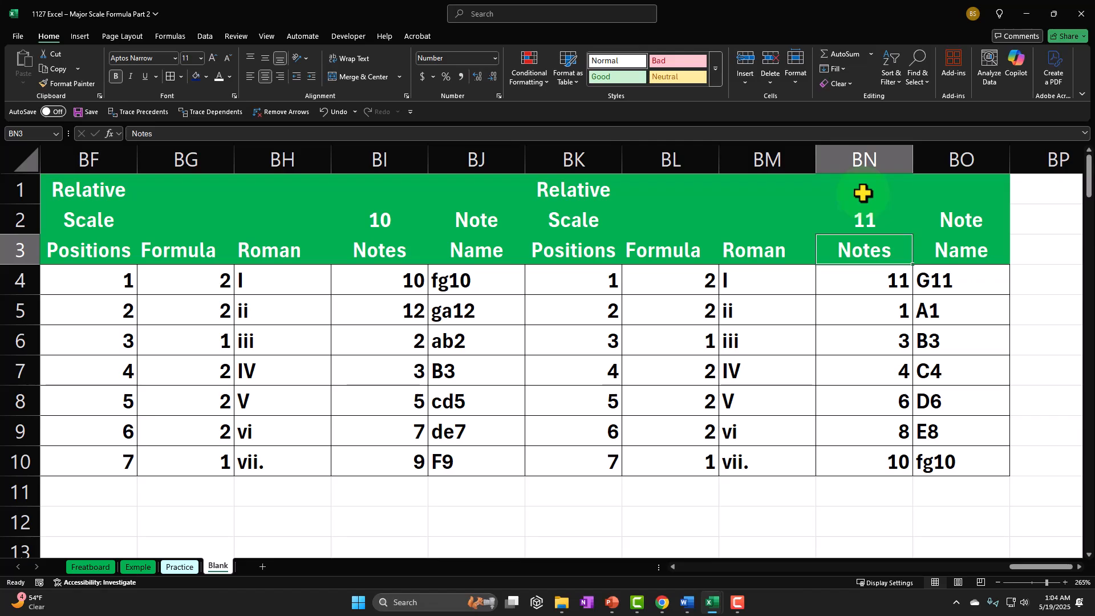
Copy the table BK1:BO10 and paste it starting at BP1
{"action": "left_click_drag", "start_coordinate": [571, 182], "coordinate": [968, 449]}
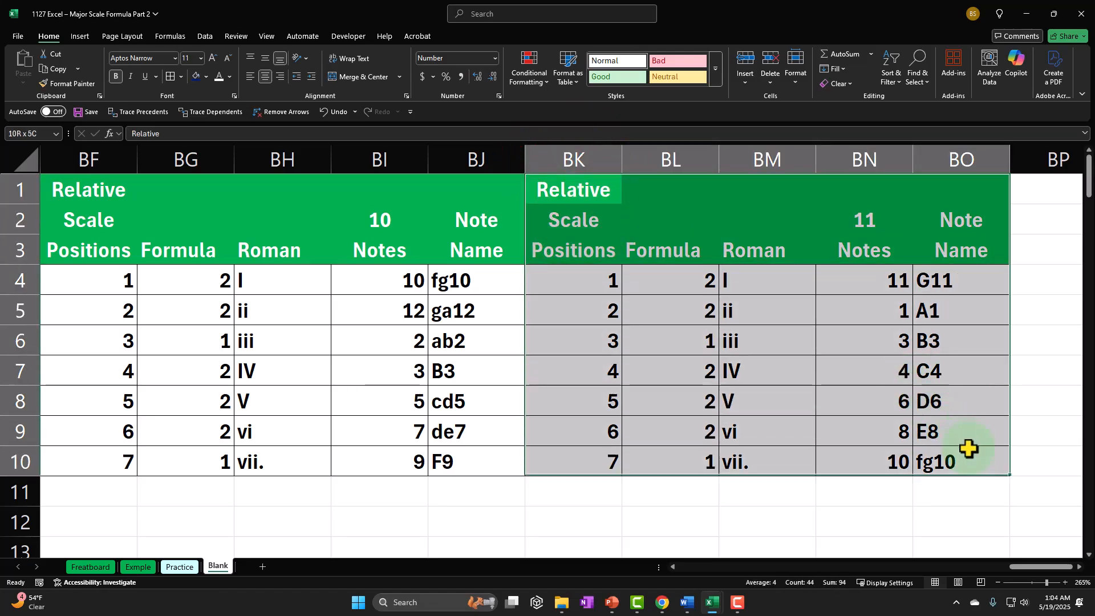
{"action": "key", "text": "ctrl+c"}
{"action": "left_click", "coordinate": [1036, 190]}
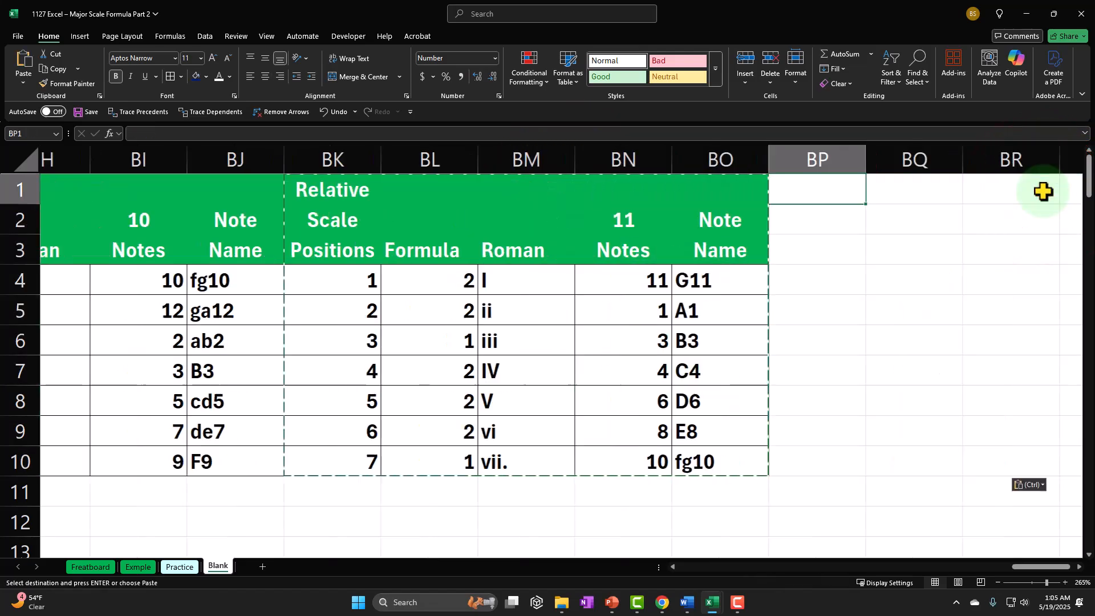
{"action": "key", "text": "ctrl+v"}
Set the starting note of the table in BP1:BT10 to 12 in cell BS2
{"action": "key", "text": "Down"}
{"action": "key", "text": "Right"}
{"action": "key", "text": "Right"}
{"action": "key", "text": "Right"}
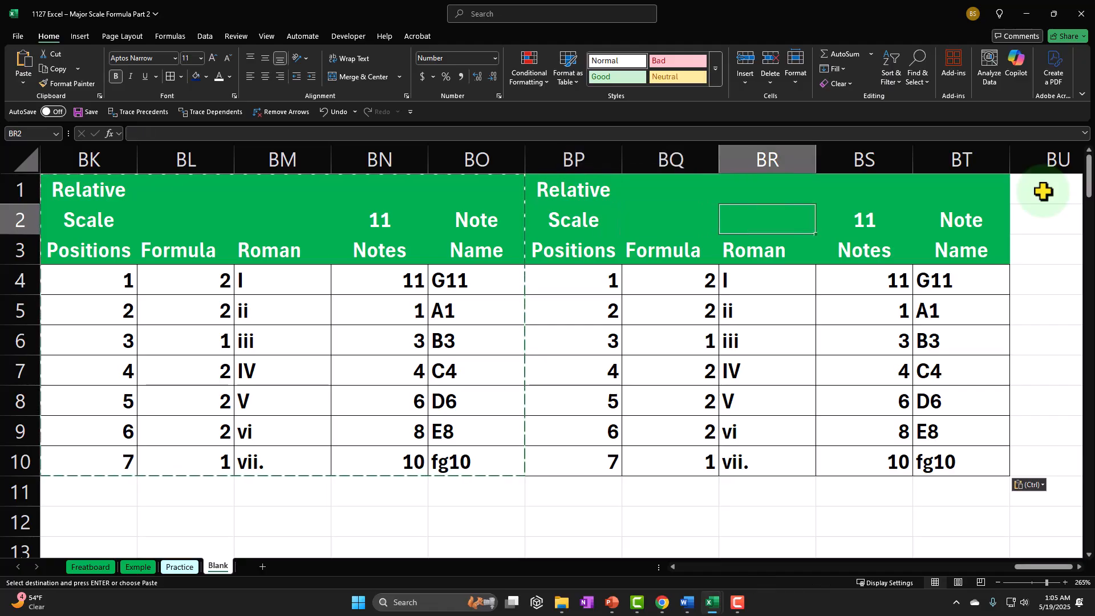
{"action": "type", "text": "12"}
{"action": "key", "text": "Return"}
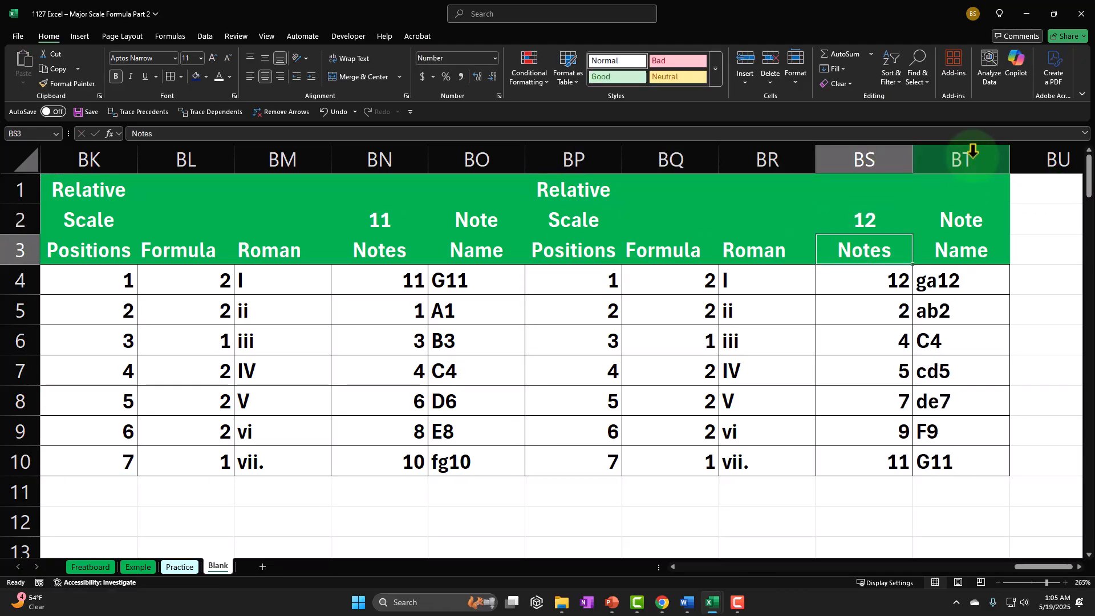
AutoFit the widths of columns H through BT to their contents
{"action": "left_click_drag", "start_coordinate": [972, 151], "coordinate": [78, 196]}
{"action": "left_click_drag", "start_coordinate": [172, 184], "coordinate": [199, 167]}
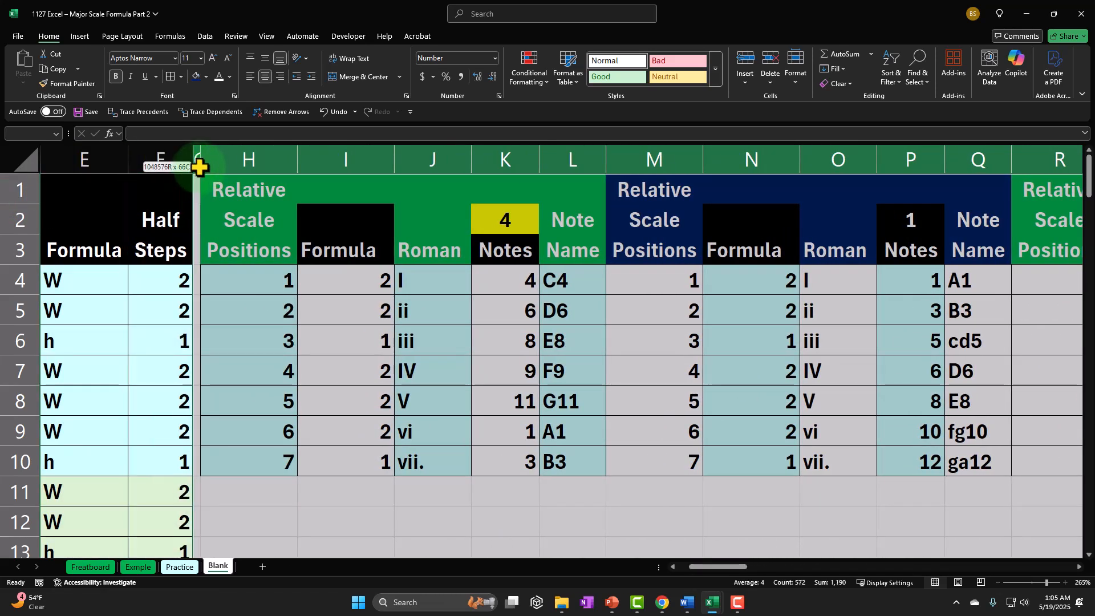
{"action": "double_click", "coordinate": [297, 164]}
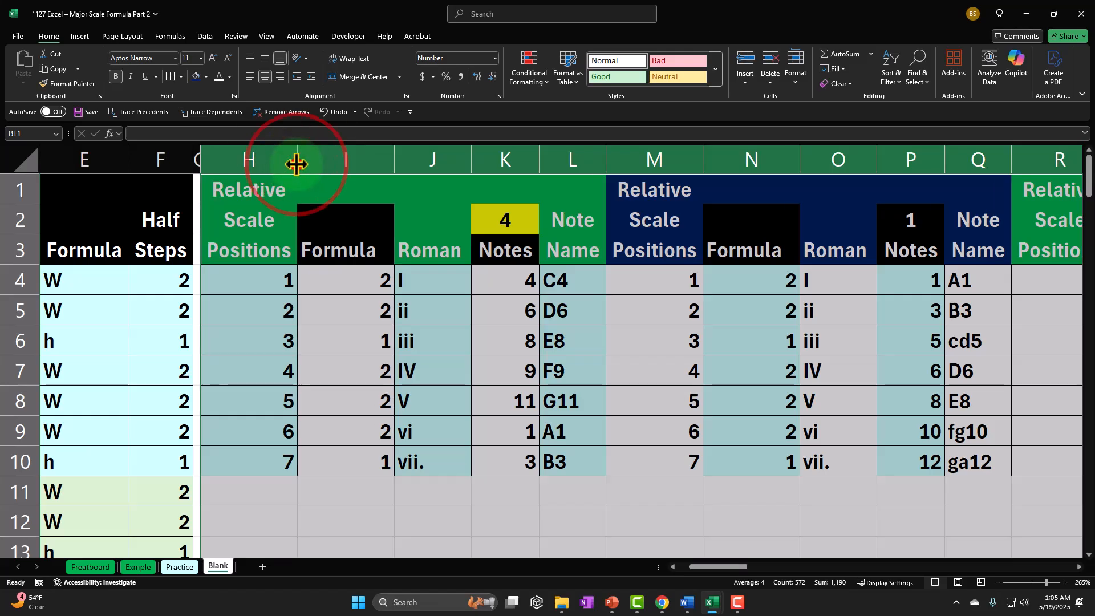
{"action": "double_click", "coordinate": [296, 164]}
{"action": "left_click", "coordinate": [318, 212]}
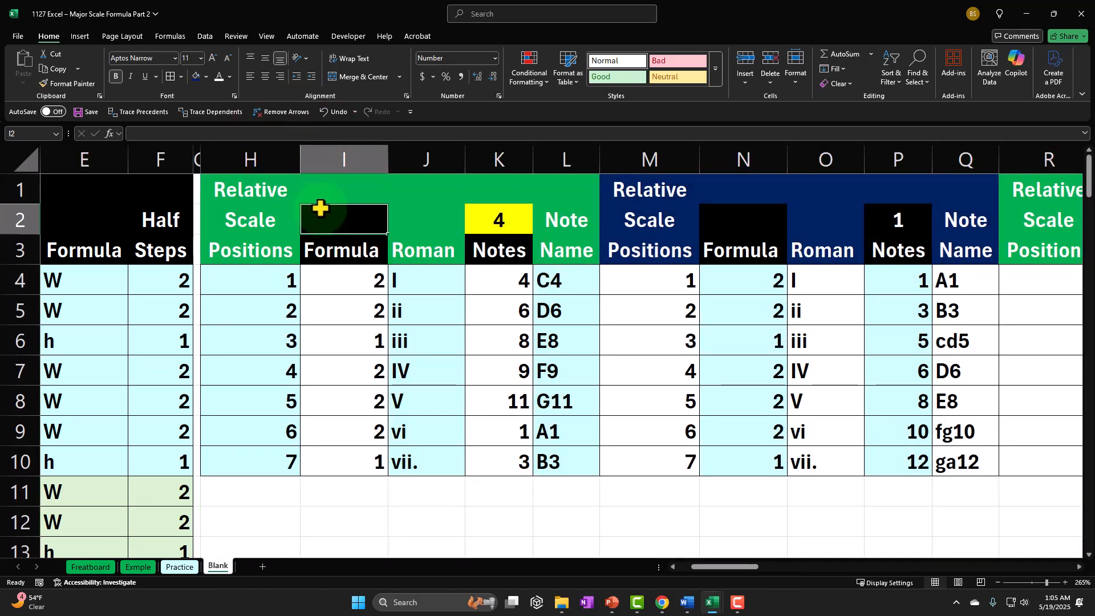
Fill the header cells W1:AB3 with dark blue
{"action": "key", "text": "Right"}
{"action": "key", "text": "Right"}
{"action": "key", "text": "Right"}
{"action": "key", "text": "Right"}
{"action": "key", "text": "Right"}
{"action": "key", "text": "Right"}
{"action": "key", "text": "Right"}
{"action": "key", "text": "Right"}
{"action": "key", "text": "Right"}
{"action": "key", "text": "Right"}
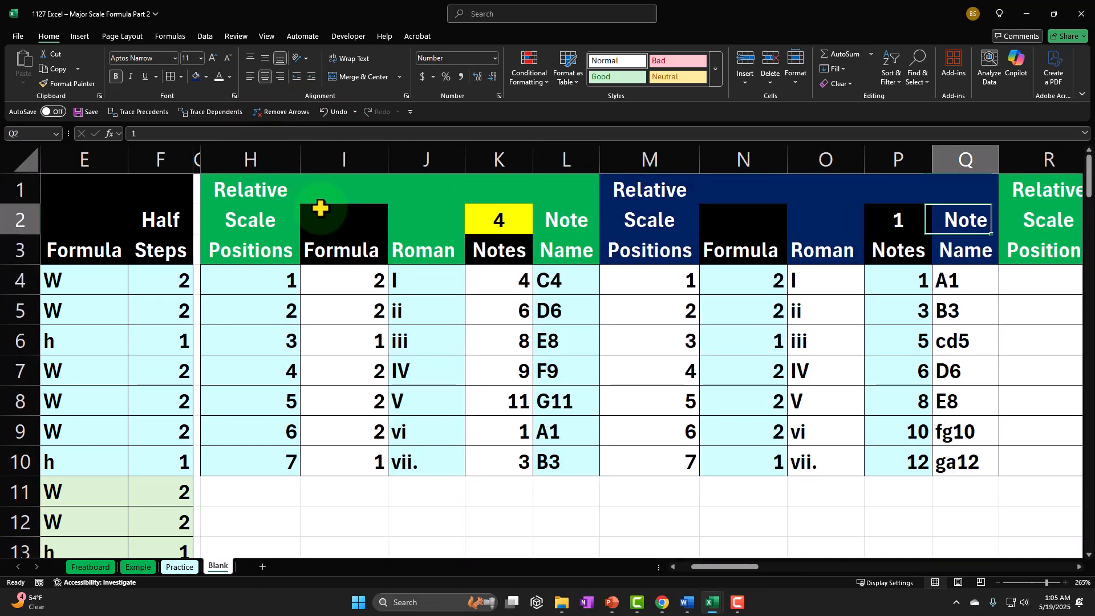
{"action": "key", "text": "Right"}
{"action": "key", "text": "Right"}
{"action": "key", "text": "Right"}
{"action": "key", "text": "Right"}
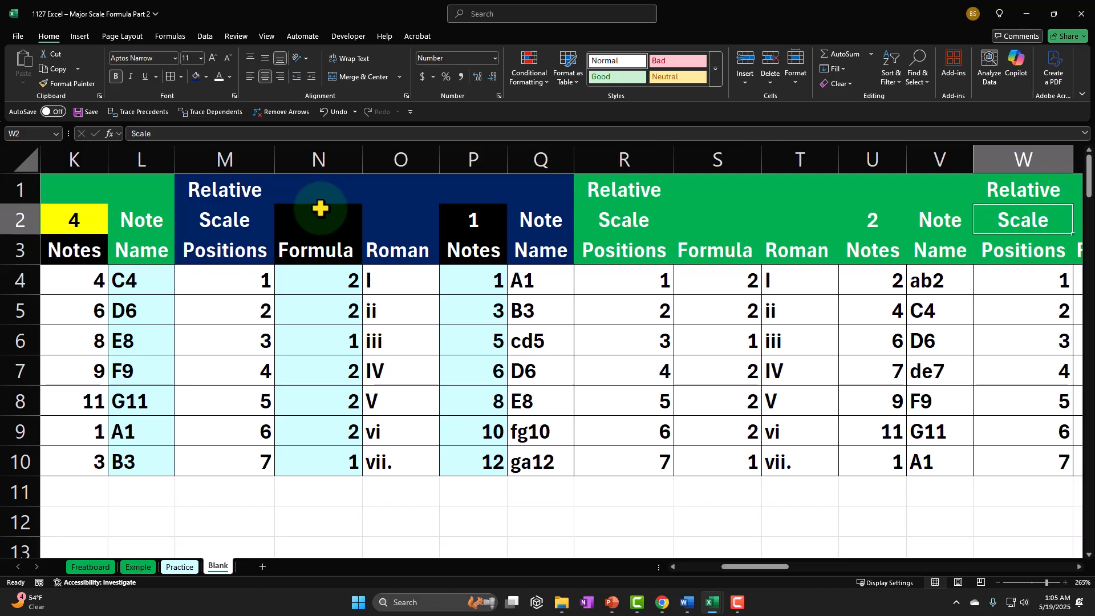
{"action": "key", "text": "Right"}
{"action": "key", "text": "Right"}
{"action": "key", "text": "Right"}
{"action": "key", "text": "Right"}
{"action": "key", "text": "Right"}
{"action": "key", "text": "Right"}
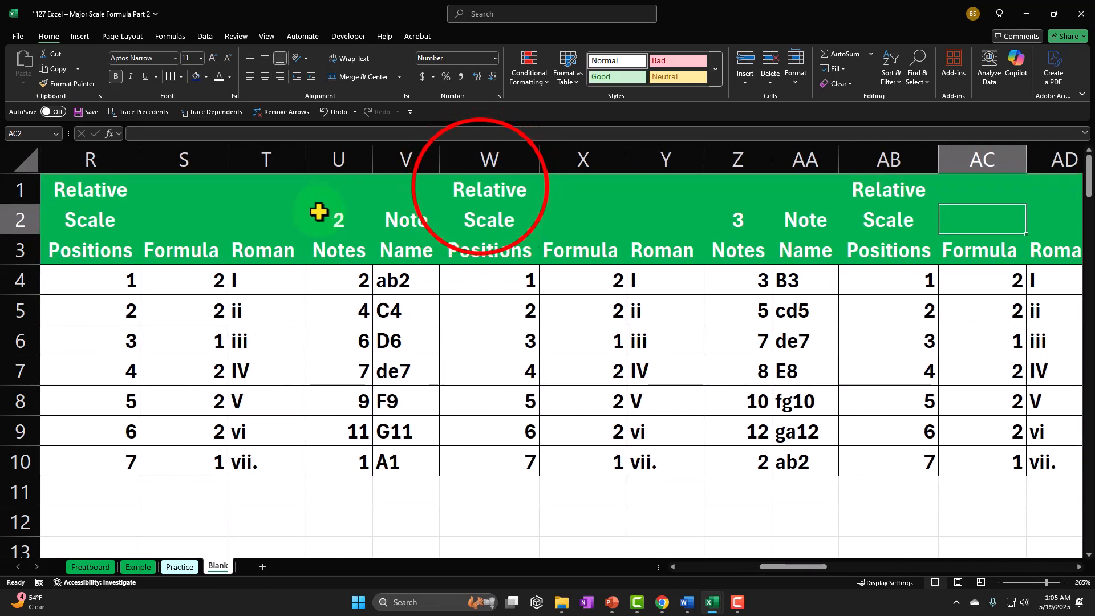
{"action": "left_click_drag", "start_coordinate": [474, 190], "coordinate": [860, 190]}
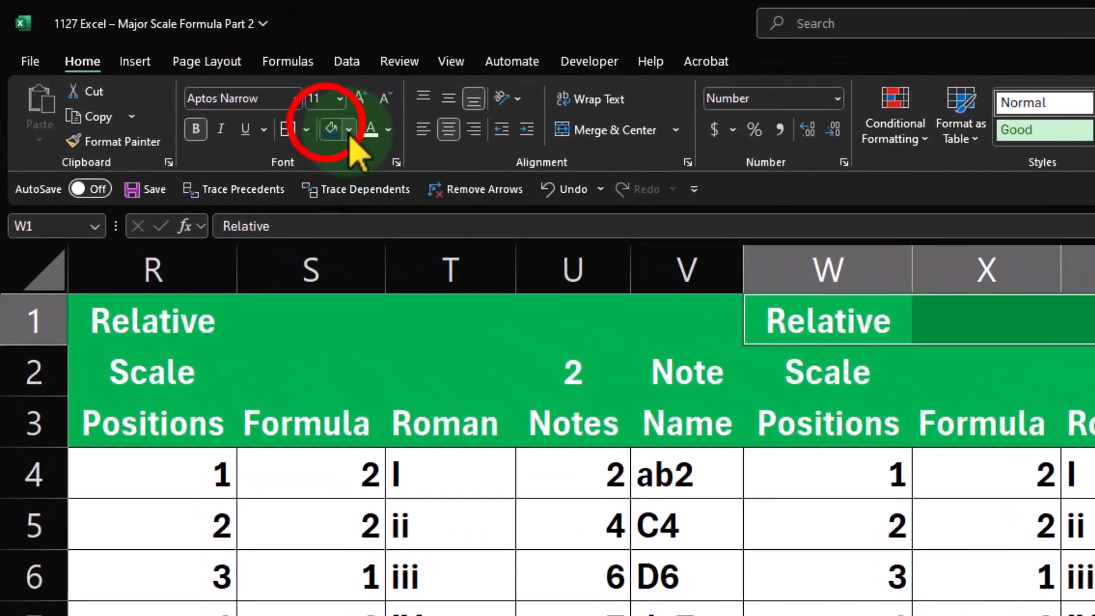
{"action": "left_click", "coordinate": [329, 125]}
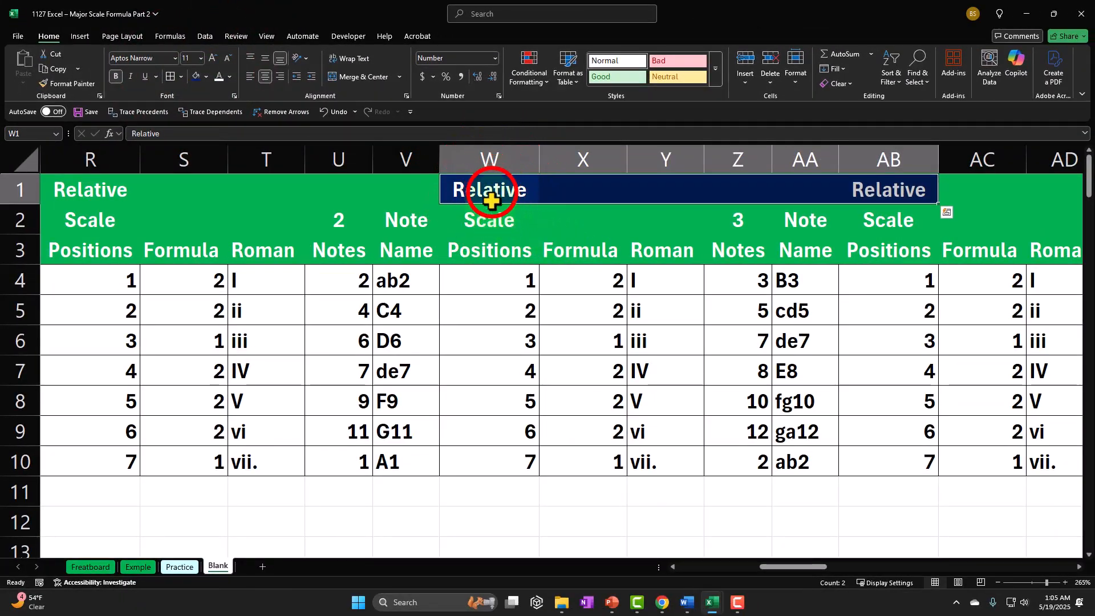
{"action": "left_click_drag", "start_coordinate": [492, 192], "coordinate": [873, 254]}
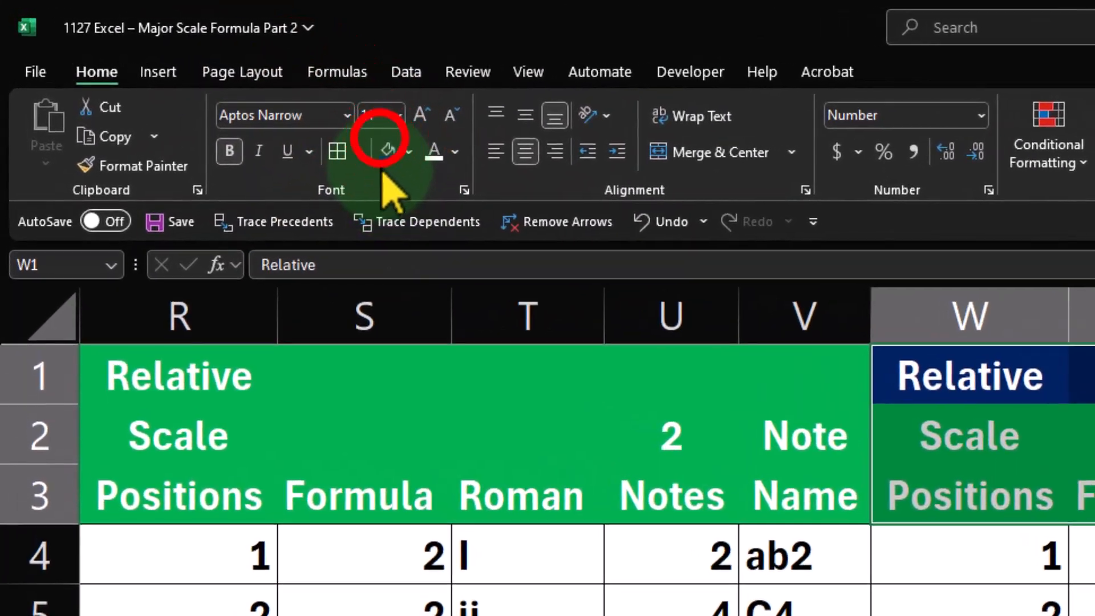
{"action": "left_click", "coordinate": [196, 76]}
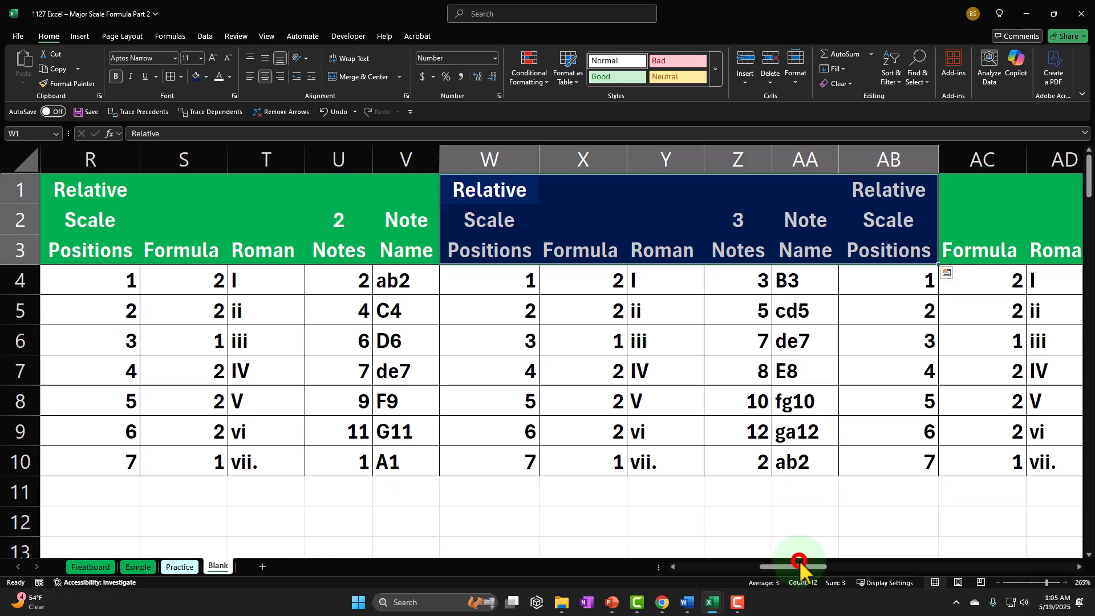
Fill the header cells AG1:AK3 with dark blue
{"action": "left_click_drag", "start_coordinate": [800, 565], "coordinate": [854, 568]}
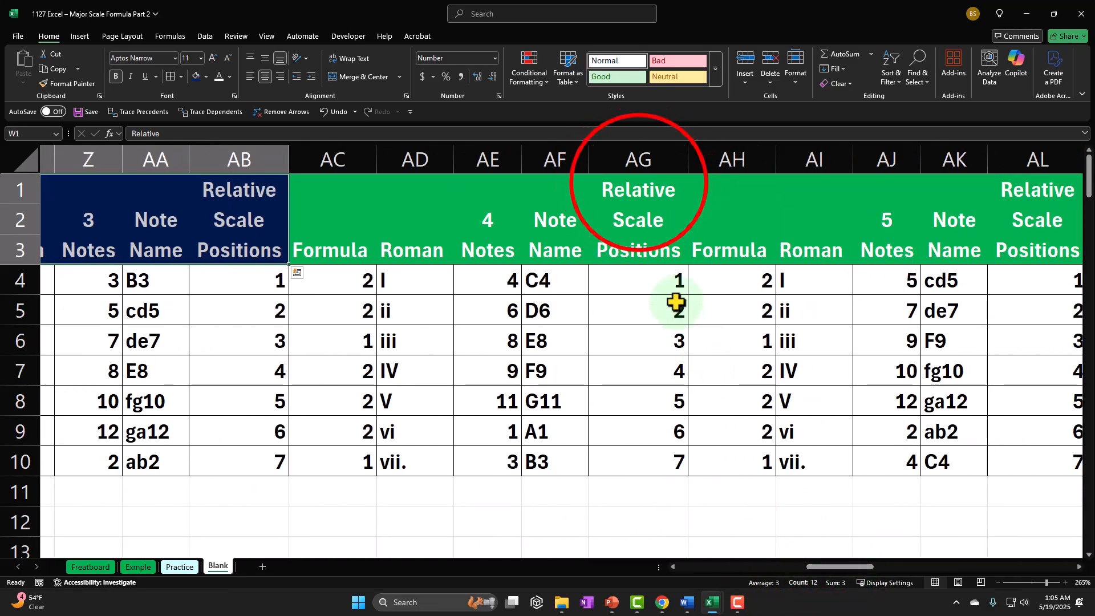
{"action": "left_click_drag", "start_coordinate": [641, 185], "coordinate": [934, 247]}
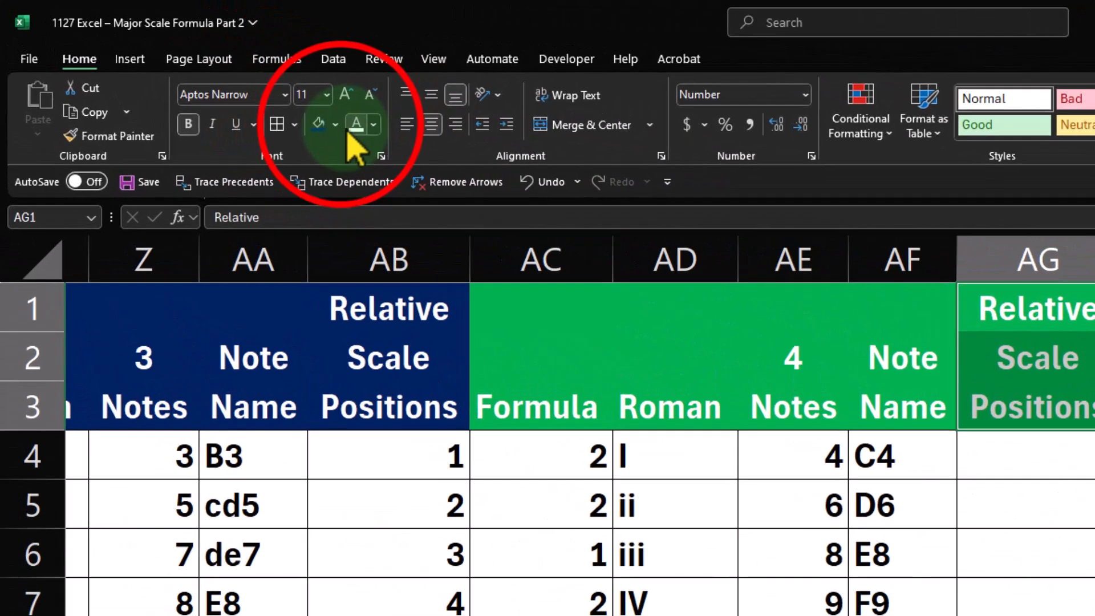
{"action": "left_click", "coordinate": [206, 77]}
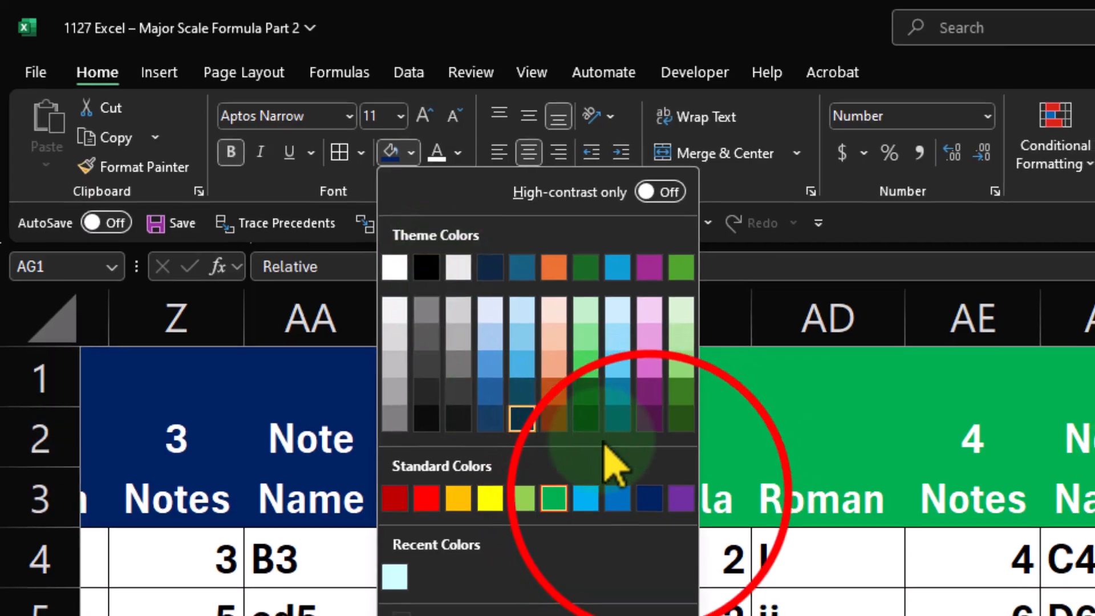
{"action": "left_click", "coordinate": [644, 496]}
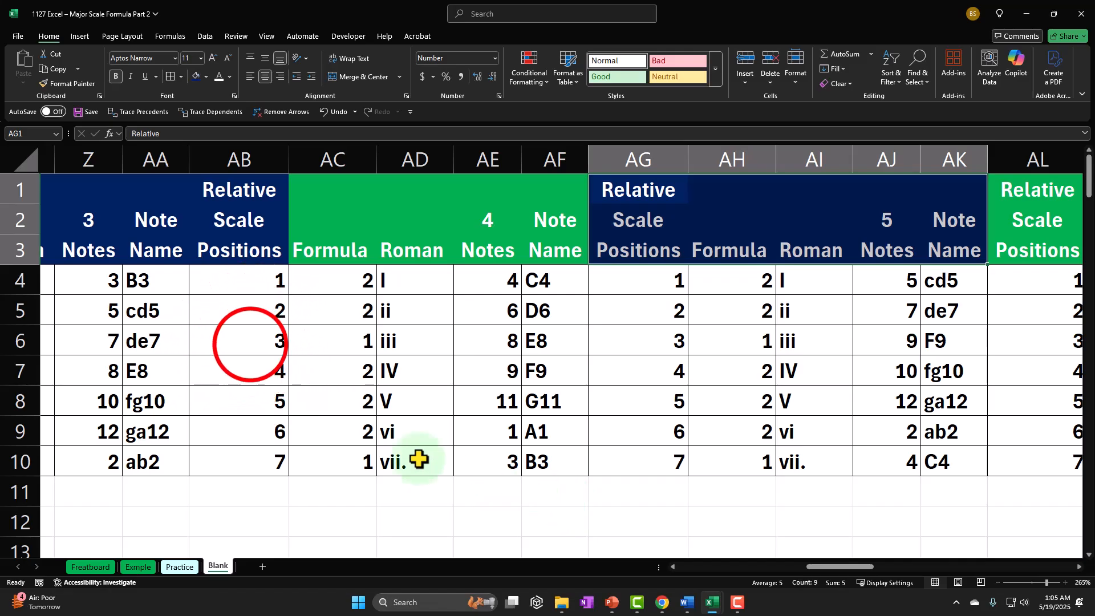
Recolor the header cells AB1:AB3 green to match the rest of the fourth note's table header
{"action": "left_click", "coordinate": [249, 344]}
{"action": "key", "text": "Left"}
{"action": "key", "text": "Left"}
{"action": "key", "text": "Left"}
{"action": "key", "text": "Left"}
{"action": "key", "text": "Left"}
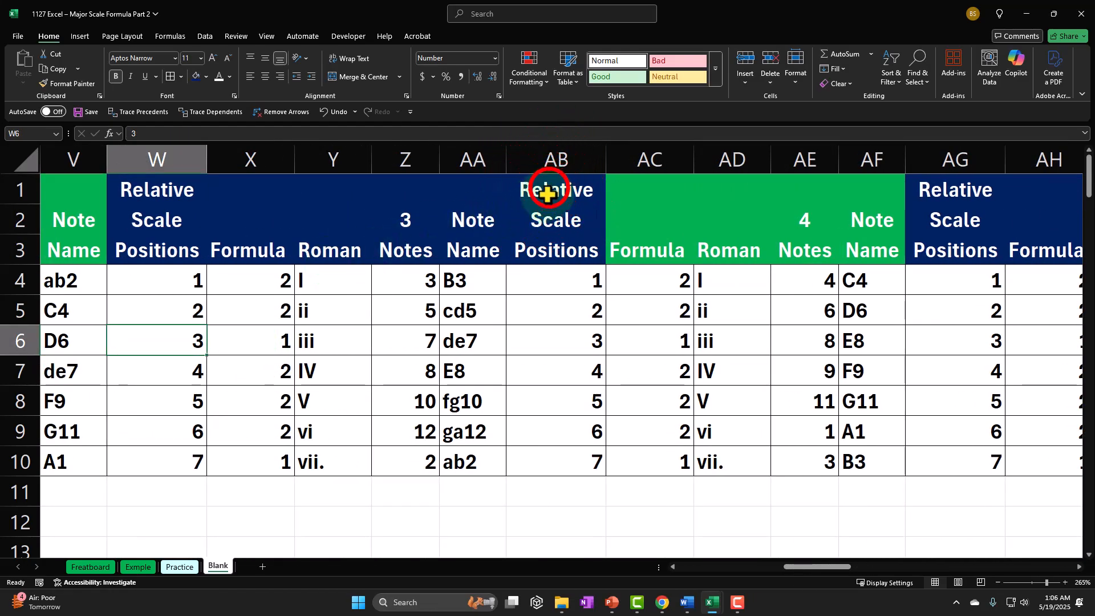
{"action": "left_click_drag", "start_coordinate": [555, 186], "coordinate": [549, 247]}
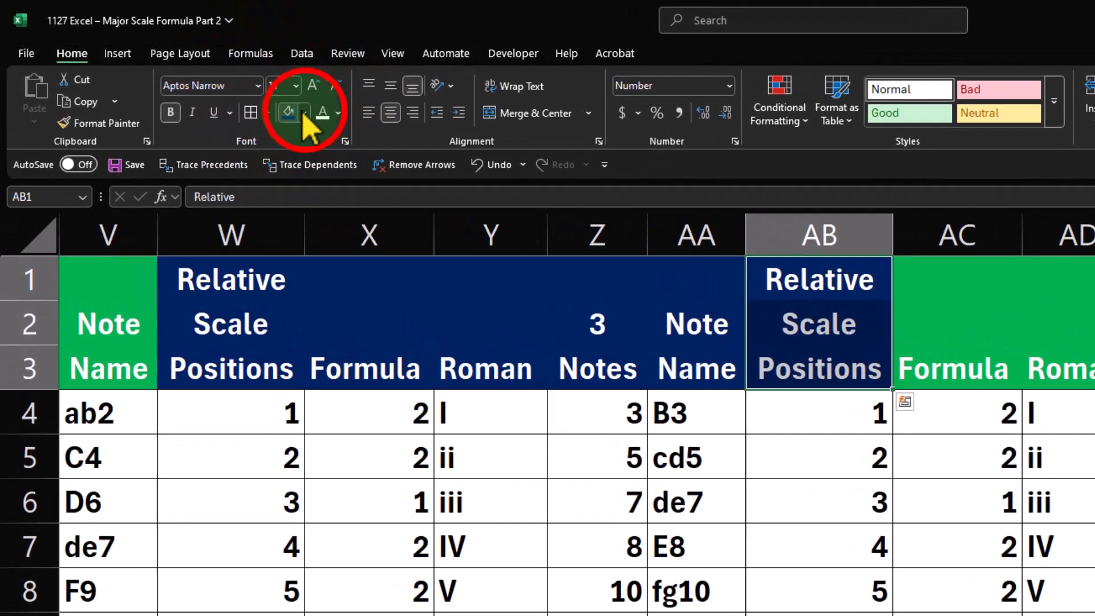
{"action": "left_click", "coordinate": [206, 77]}
{"action": "left_click", "coordinate": [483, 435]}
{"action": "left_click", "coordinate": [650, 401]}
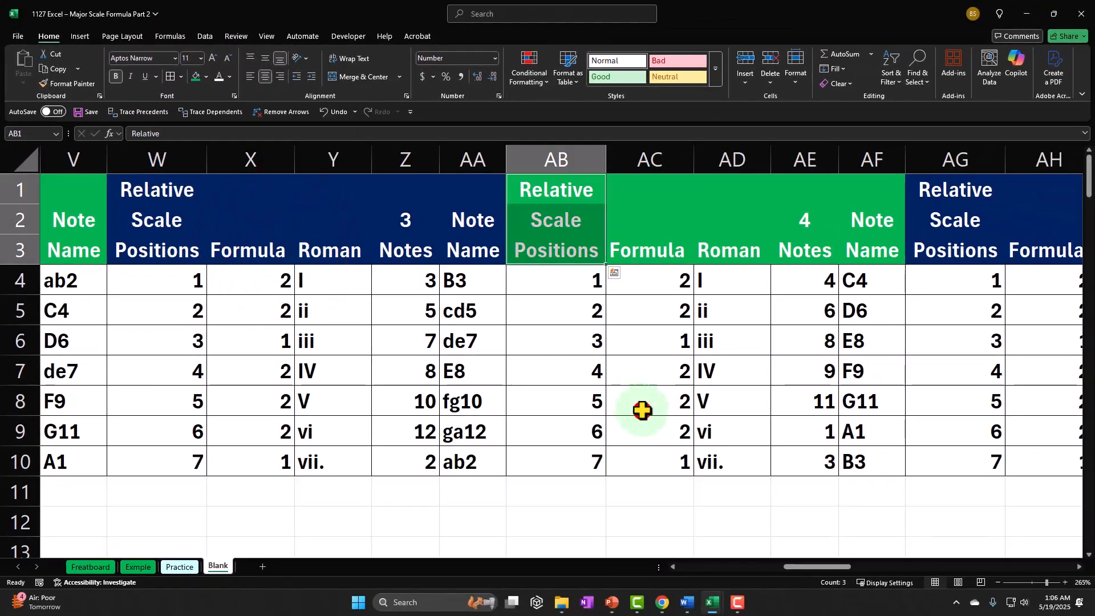
Fill the header cells AQ1:AU3 with dark blue
{"action": "left_click", "coordinate": [798, 568]}
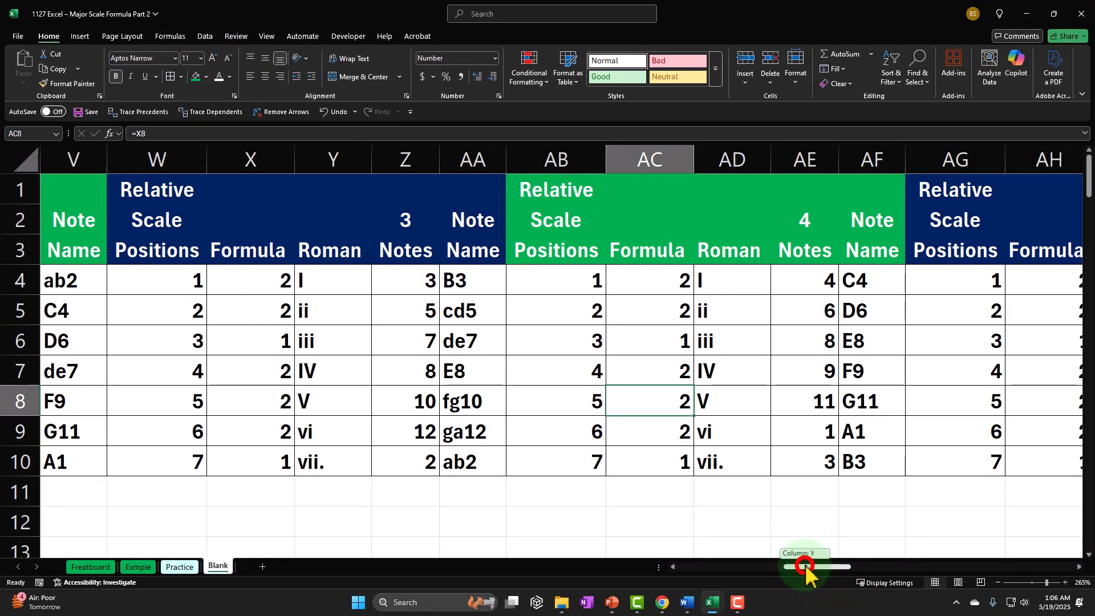
{"action": "left_click_drag", "start_coordinate": [805, 567], "coordinate": [890, 568]}
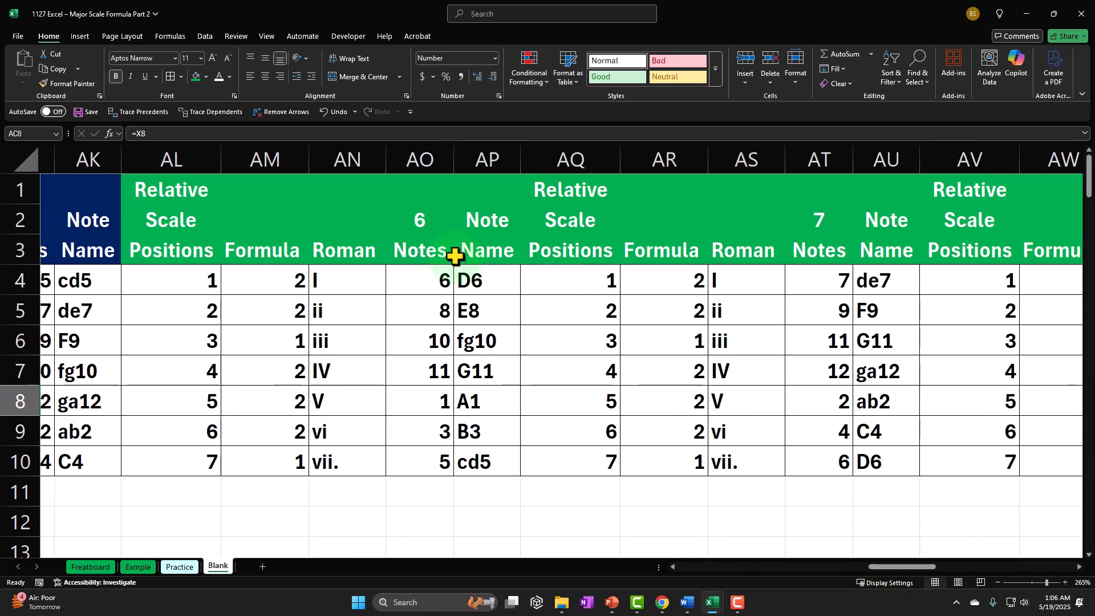
{"action": "left_click", "coordinate": [432, 249]}
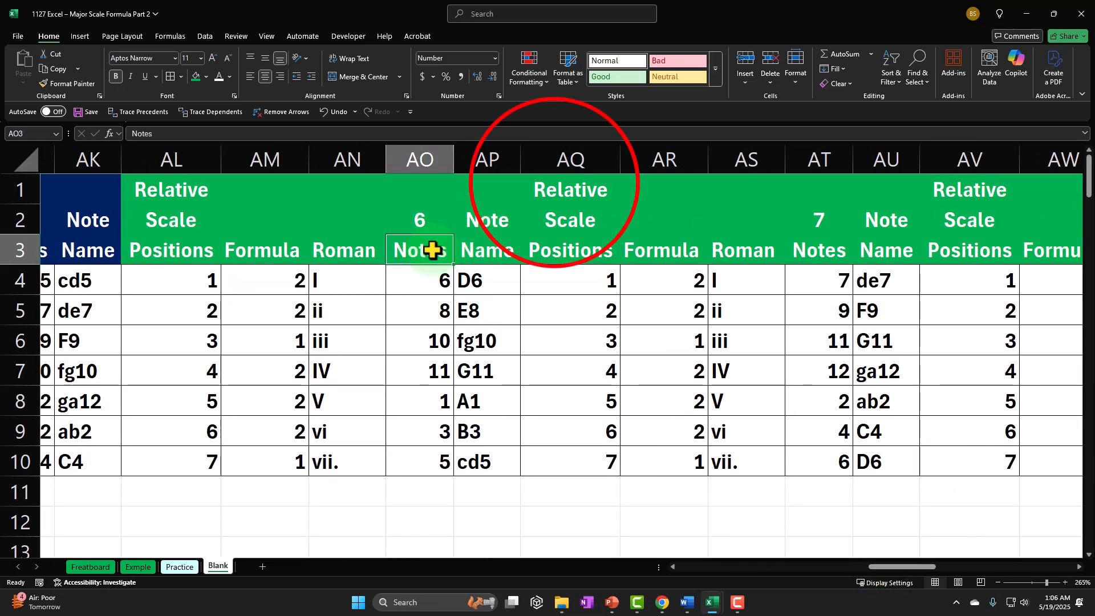
{"action": "left_click_drag", "start_coordinate": [553, 182], "coordinate": [792, 261]}
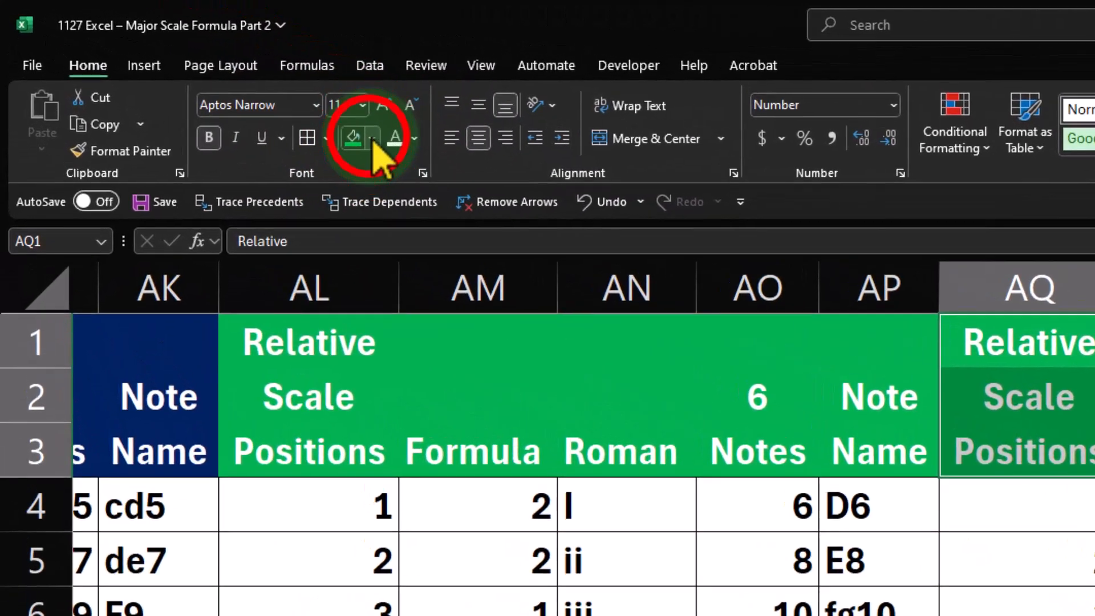
{"action": "left_click", "coordinate": [206, 77]}
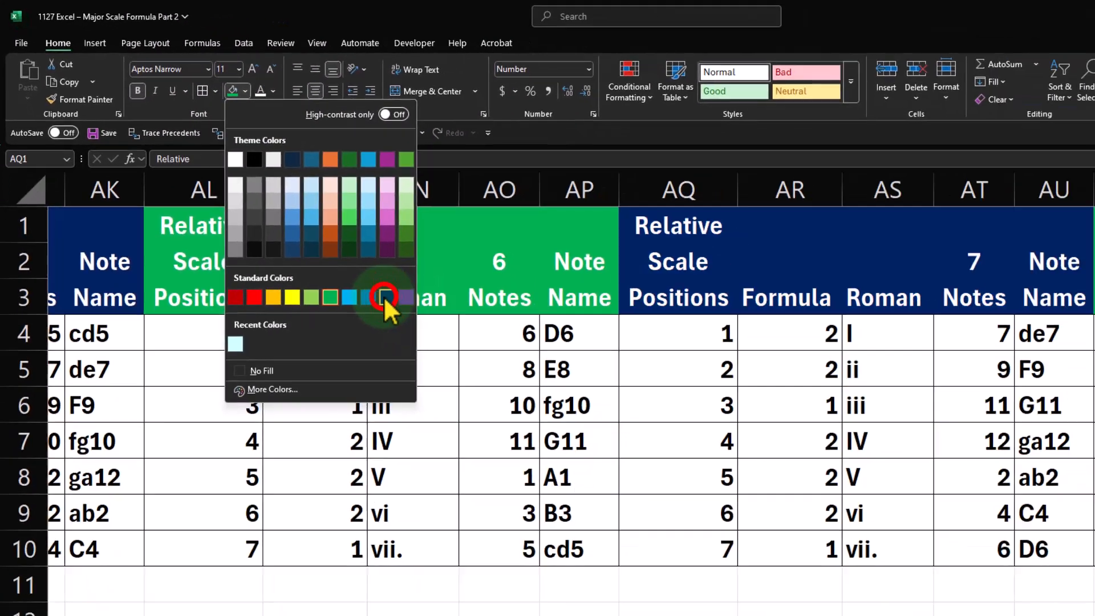
{"action": "left_click", "coordinate": [602, 463]}
Fill the header cells AZ1:BE3 with dark blue
{"action": "left_click_drag", "start_coordinate": [895, 568], "coordinate": [938, 580]}
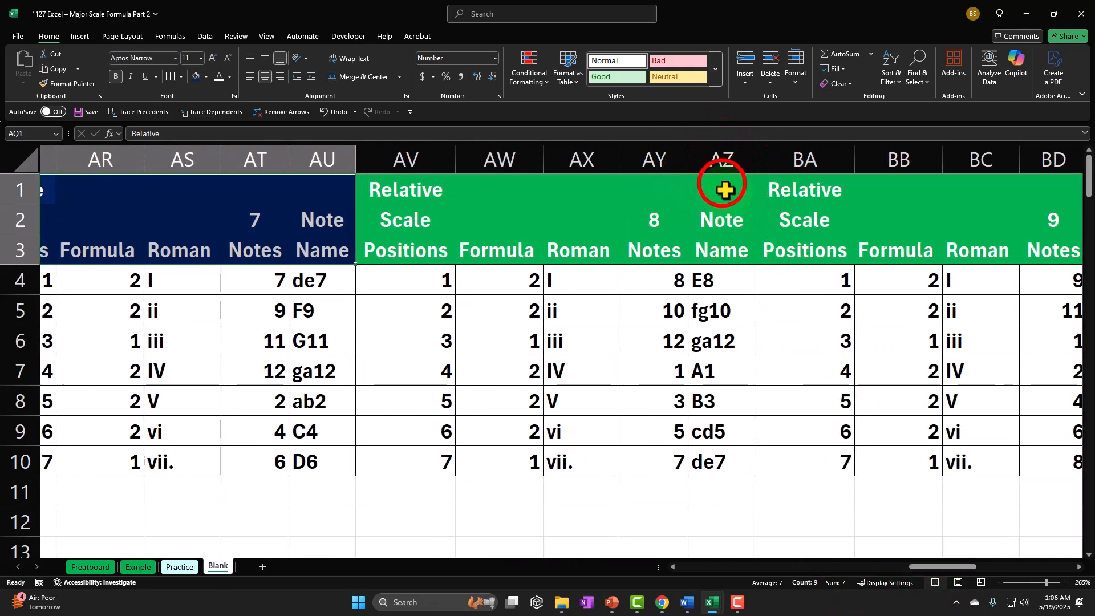
{"action": "left_click_drag", "start_coordinate": [723, 188], "coordinate": [848, 236]}
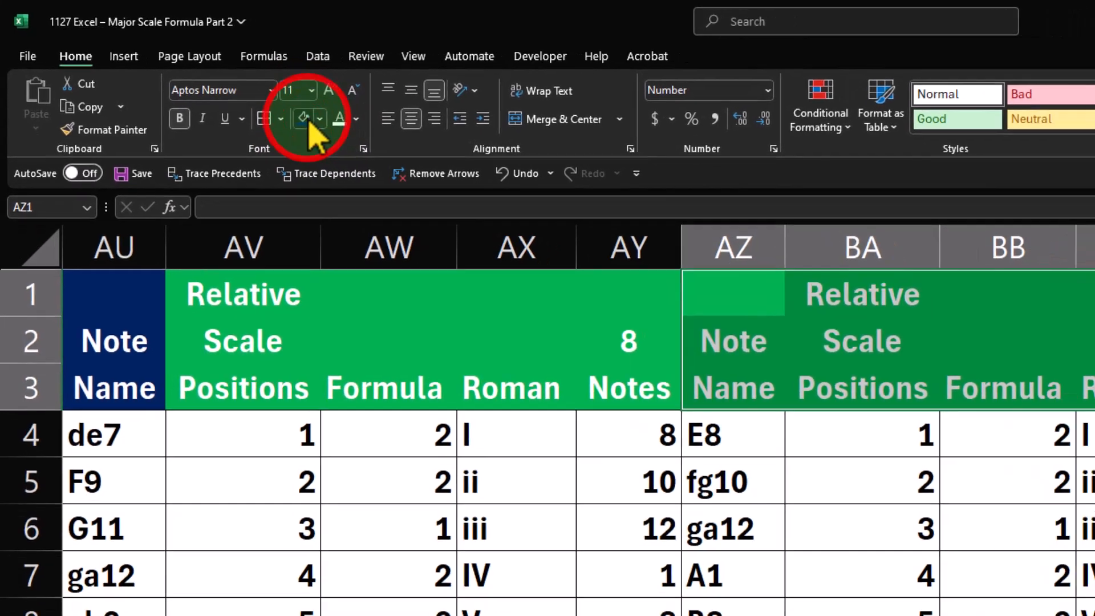
{"action": "left_click", "coordinate": [196, 76]}
Fill the header cells BK1:BO3 with dark blue
{"action": "left_click_drag", "start_coordinate": [950, 566], "coordinate": [995, 573]}
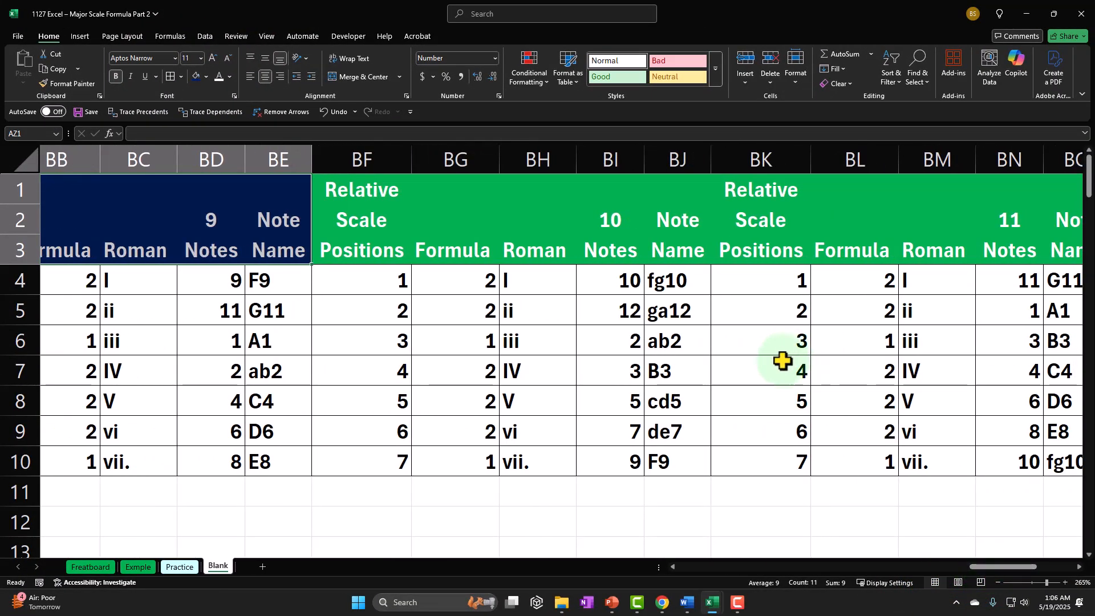
{"action": "left_click_drag", "start_coordinate": [738, 178], "coordinate": [952, 261]}
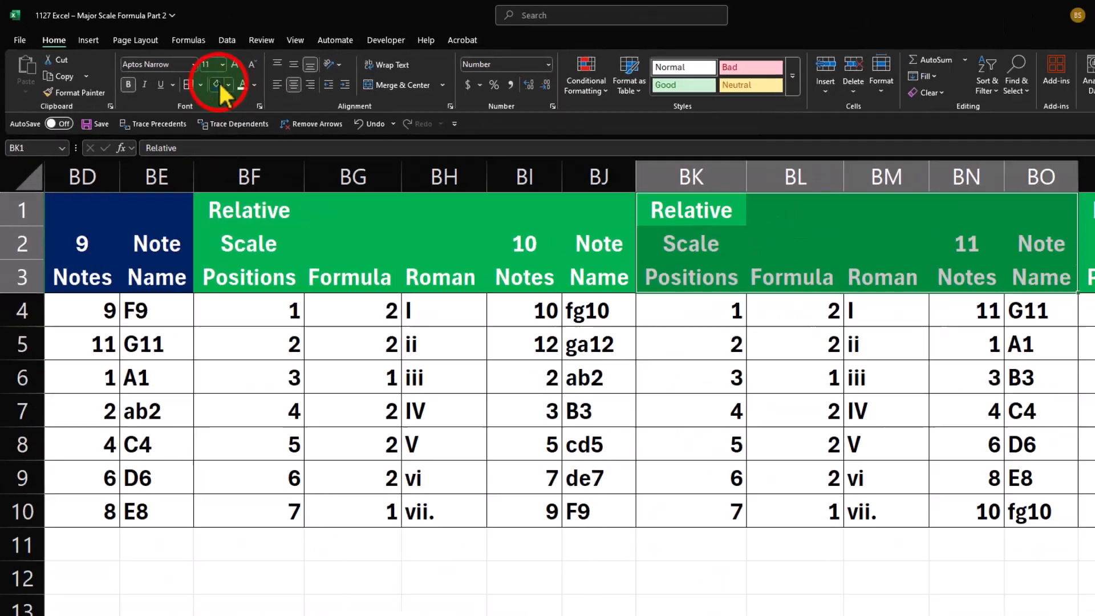
{"action": "left_click", "coordinate": [196, 76]}
Shade the cells R4:R10, T4:T10 and V4:V10 with the recently used light cyan color
{"action": "left_click_drag", "start_coordinate": [989, 567], "coordinate": [702, 589]}
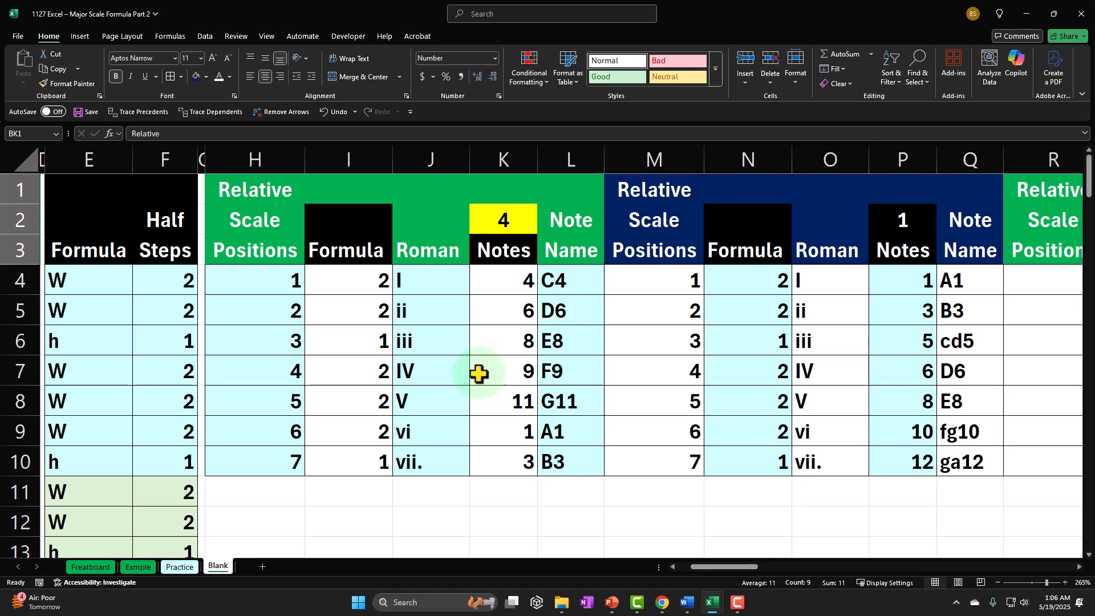
{"action": "left_click_drag", "start_coordinate": [718, 570], "coordinate": [743, 567]}
{"action": "left_click_drag", "start_coordinate": [648, 283], "coordinate": [646, 463]}
{"action": "left_click", "coordinate": [206, 77]}
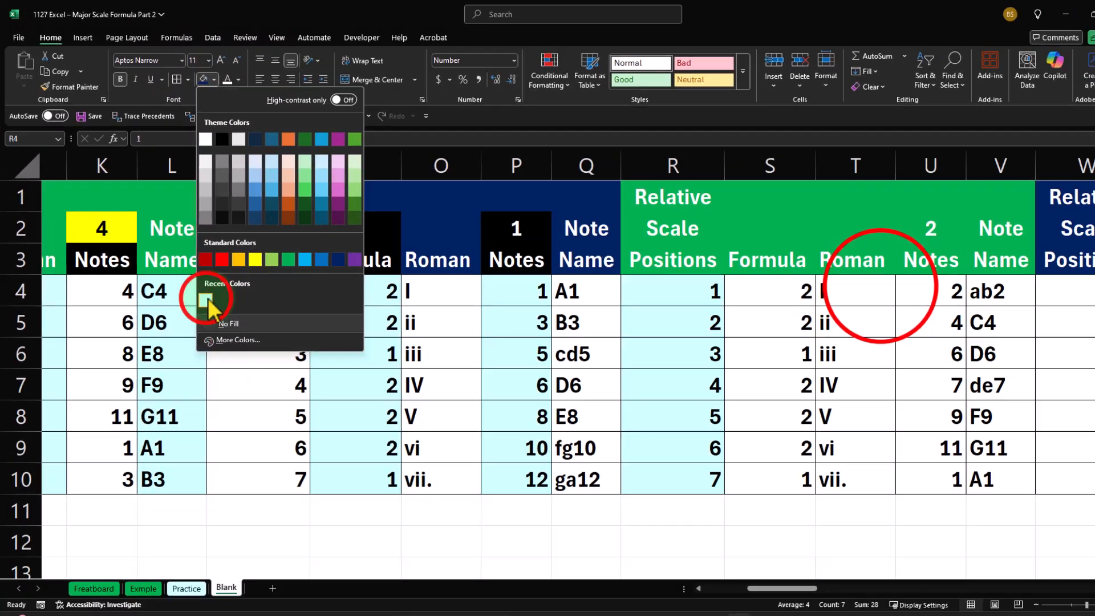
{"action": "left_click", "coordinate": [334, 488]}
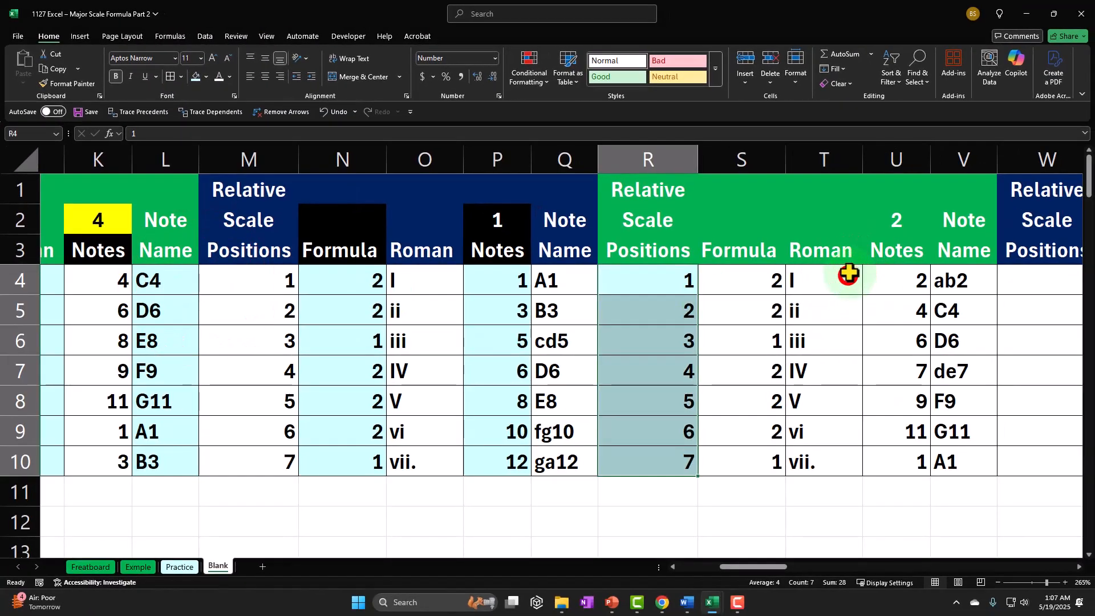
{"action": "left_click_drag", "start_coordinate": [849, 447], "coordinate": [850, 450]}
{"action": "left_click", "coordinate": [195, 76]}
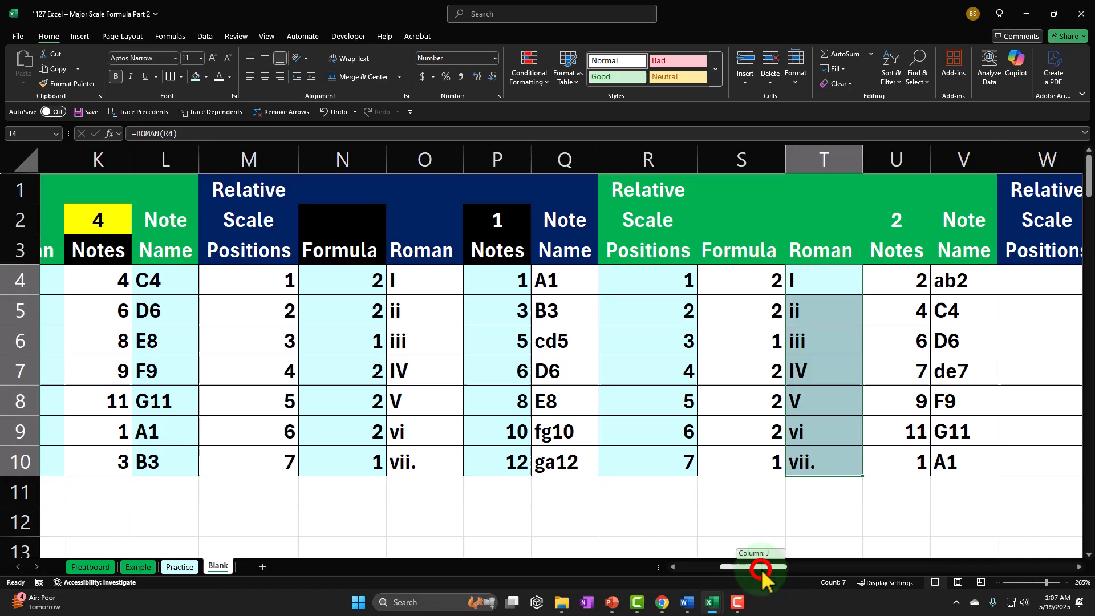
{"action": "left_click_drag", "start_coordinate": [760, 569], "coordinate": [795, 572]}
{"action": "left_click_drag", "start_coordinate": [504, 435], "coordinate": [518, 471]}
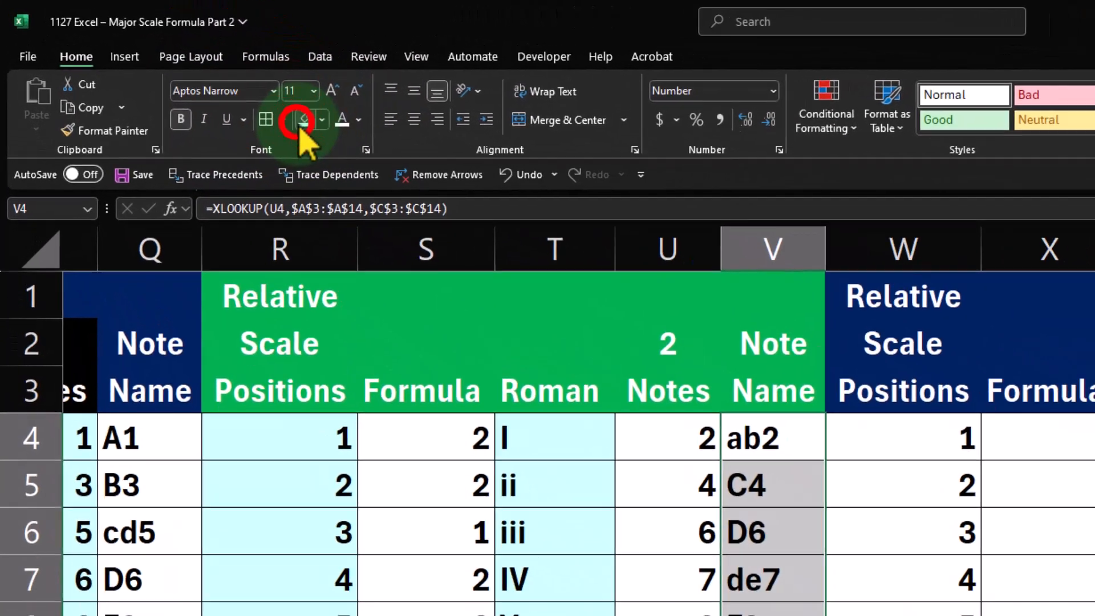
{"action": "left_click", "coordinate": [195, 76]}
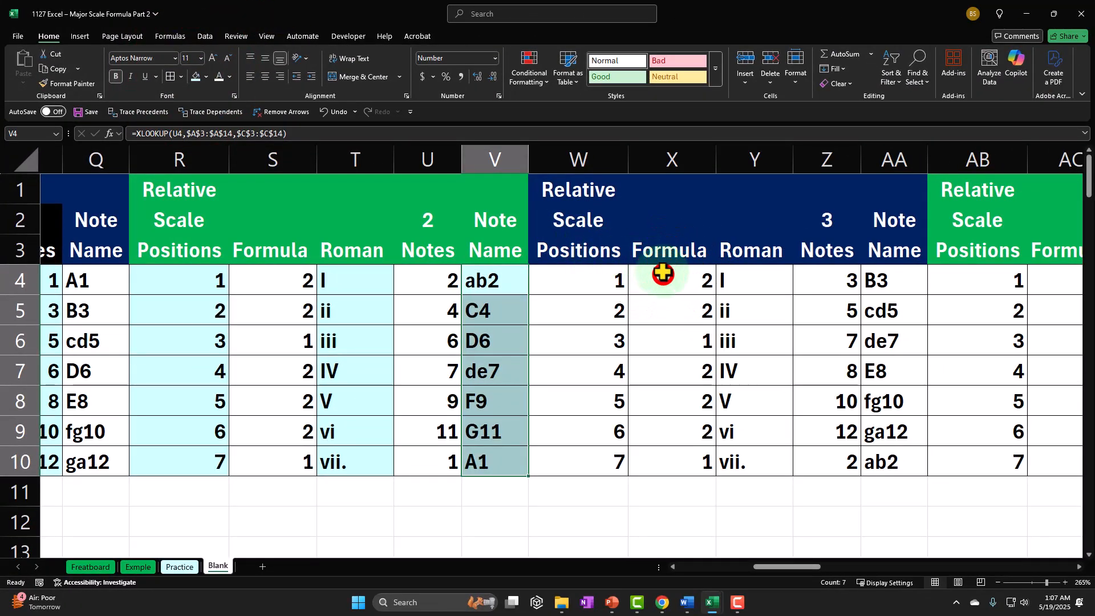
Shade the Formula cells X4:X10 and the Notes cells Z4:Z10 with light cyan
{"action": "left_click_drag", "start_coordinate": [671, 434], "coordinate": [689, 454]}
{"action": "left_click", "coordinate": [195, 76]}
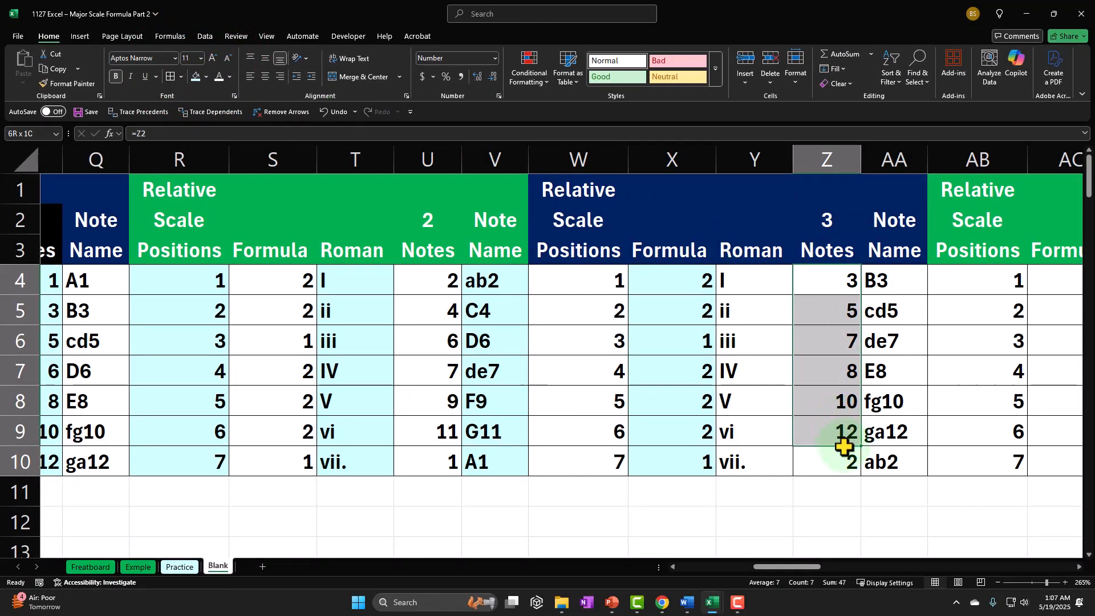
{"action": "left_click_drag", "start_coordinate": [844, 447], "coordinate": [843, 462]}
{"action": "left_click", "coordinate": [196, 77]}
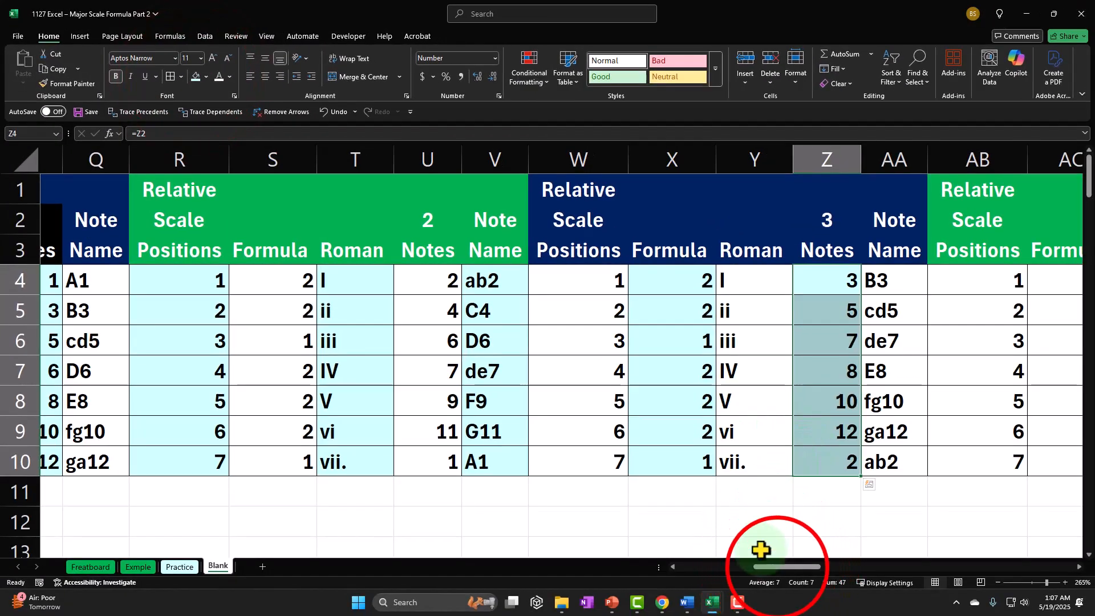
Shade the cells AB4:AB10, AD4:AD10 and AF4:AF10 with light cyan
{"action": "left_click_drag", "start_coordinate": [779, 567], "coordinate": [824, 572]}
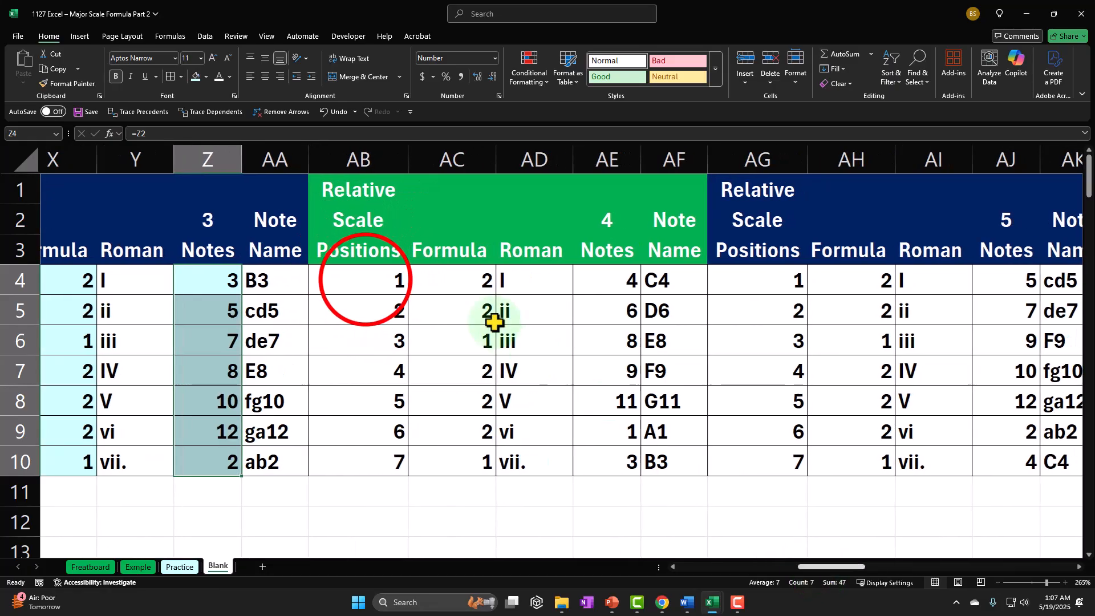
{"action": "left_click_drag", "start_coordinate": [365, 280], "coordinate": [384, 457]}
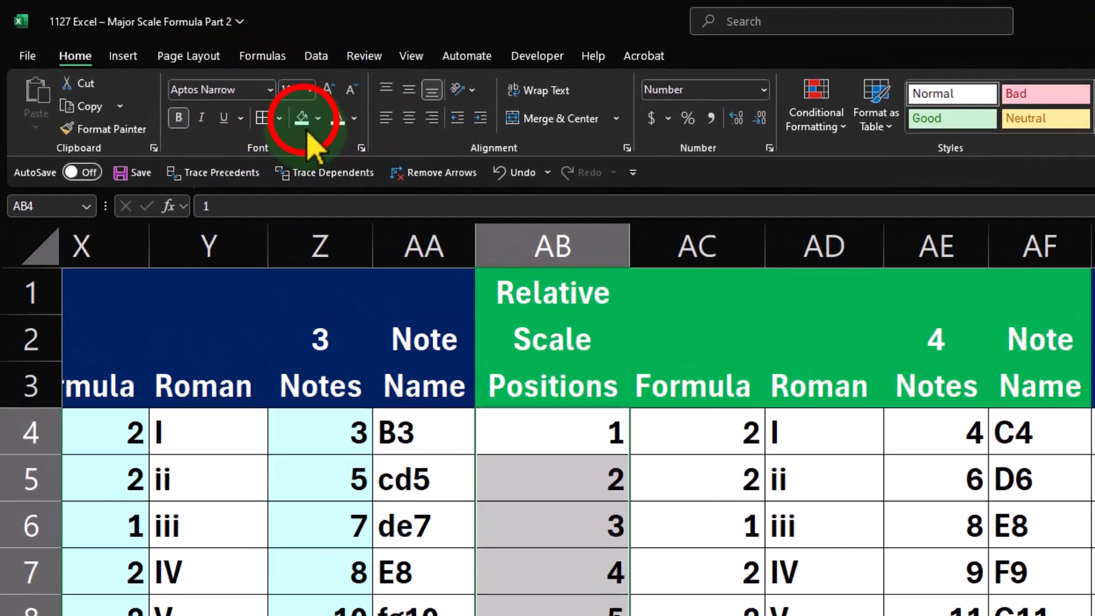
{"action": "left_click", "coordinate": [195, 77]}
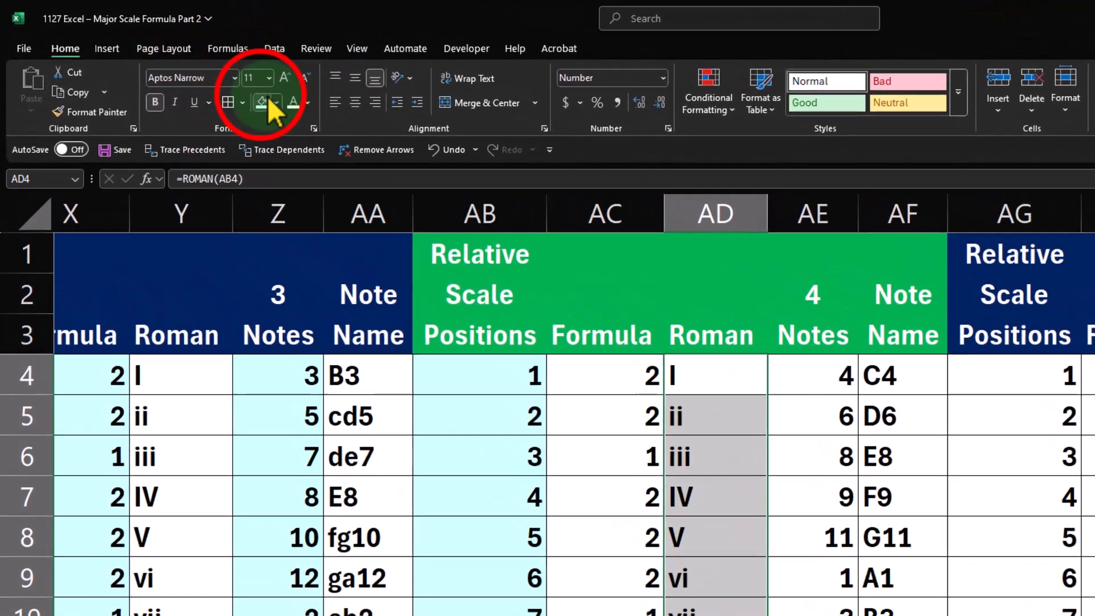
{"action": "left_click", "coordinate": [195, 76]}
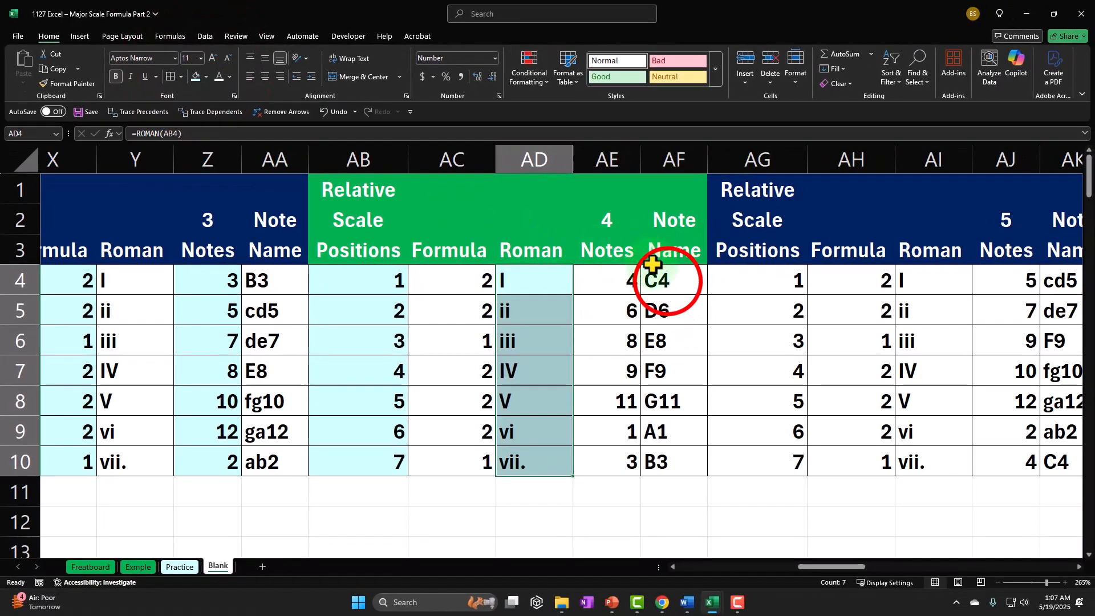
{"action": "left_click_drag", "start_coordinate": [672, 432], "coordinate": [664, 452]}
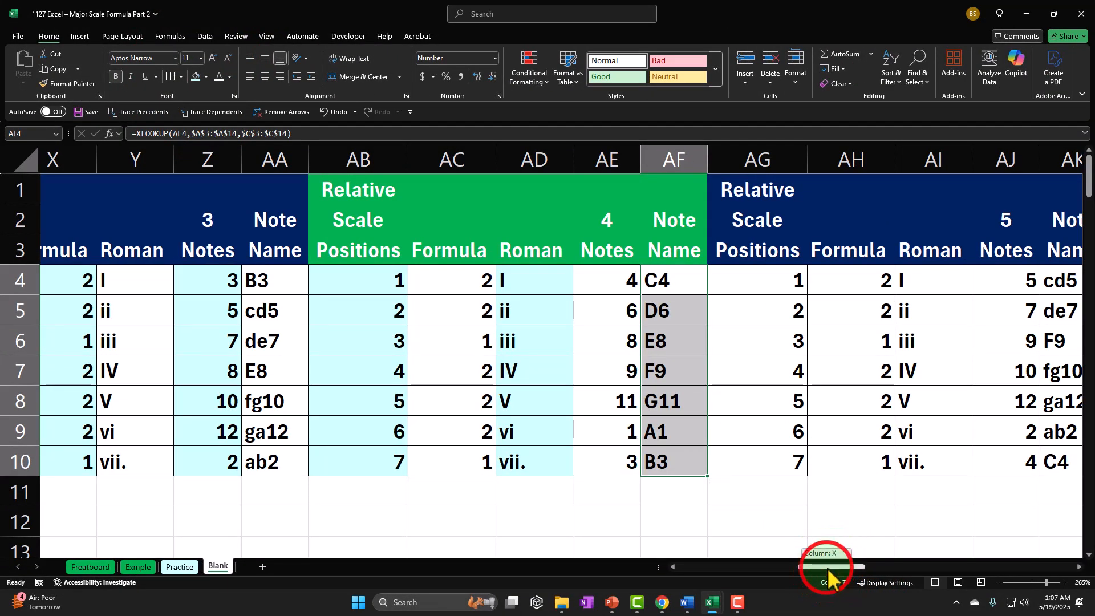
Shade the Formula cells AH4:AH10 and the Notes cells AJ4:AJ10 with light cyan
{"action": "left_click_drag", "start_coordinate": [828, 570], "coordinate": [866, 573]}
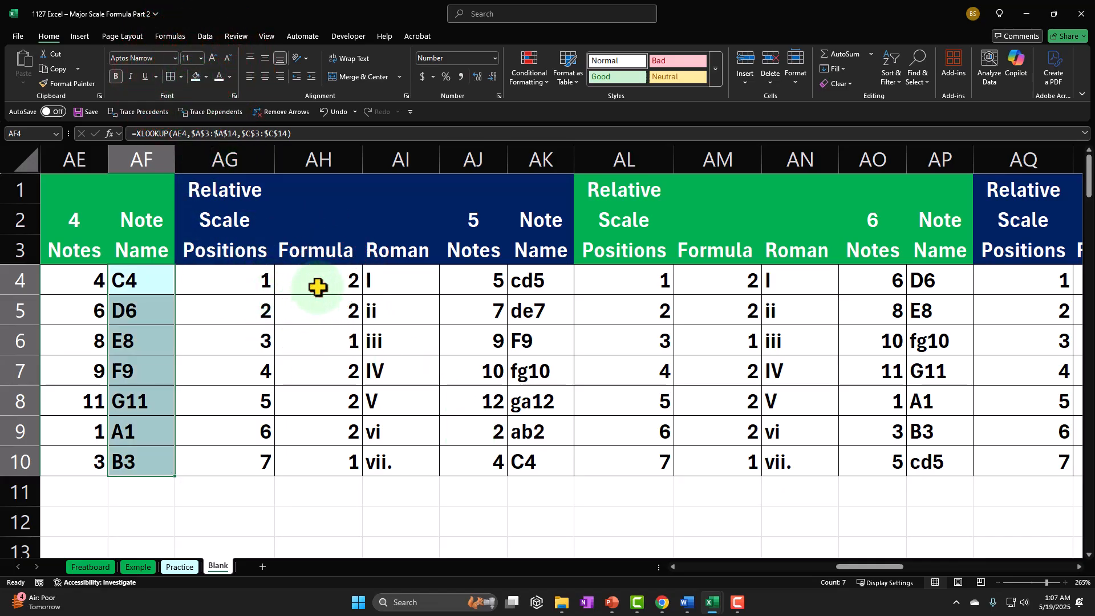
{"action": "left_click_drag", "start_coordinate": [323, 463], "coordinate": [323, 463]}
{"action": "left_click", "coordinate": [195, 76]}
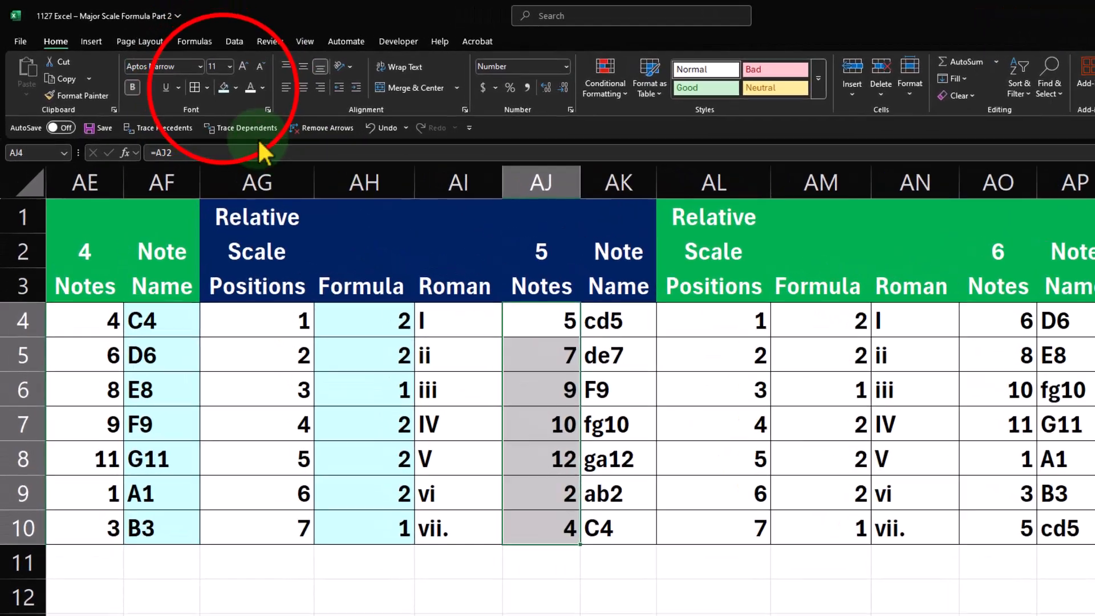
{"action": "left_click", "coordinate": [196, 77]}
Shade the position cells AL4:AL10 and the Roman numeral cells AN4:AN10 with light cyan
{"action": "left_click", "coordinate": [624, 291]}
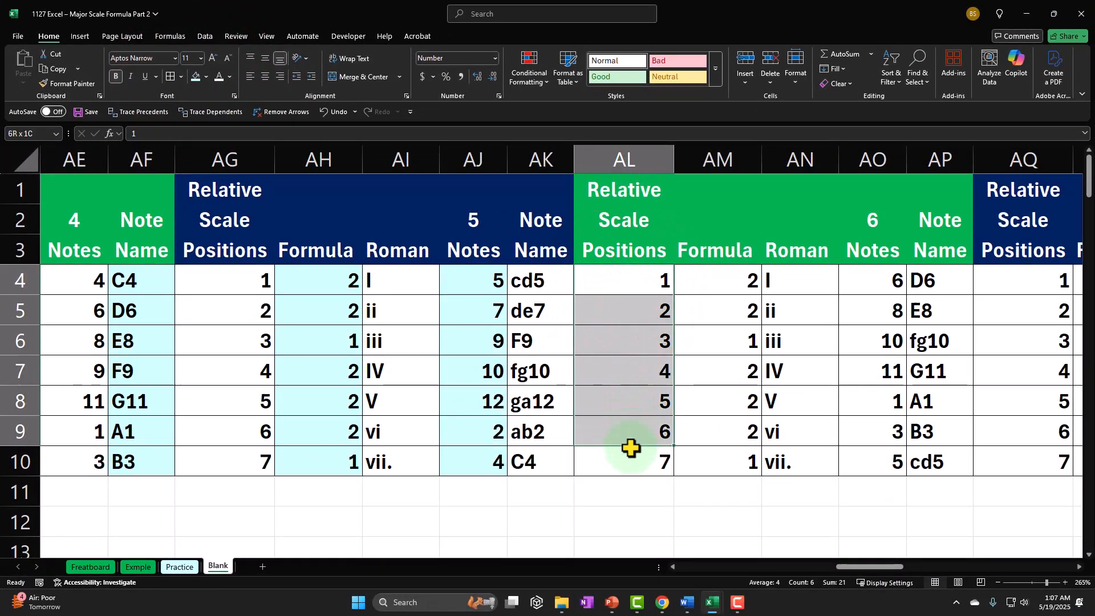
{"action": "left_click_drag", "start_coordinate": [630, 449], "coordinate": [630, 449]}
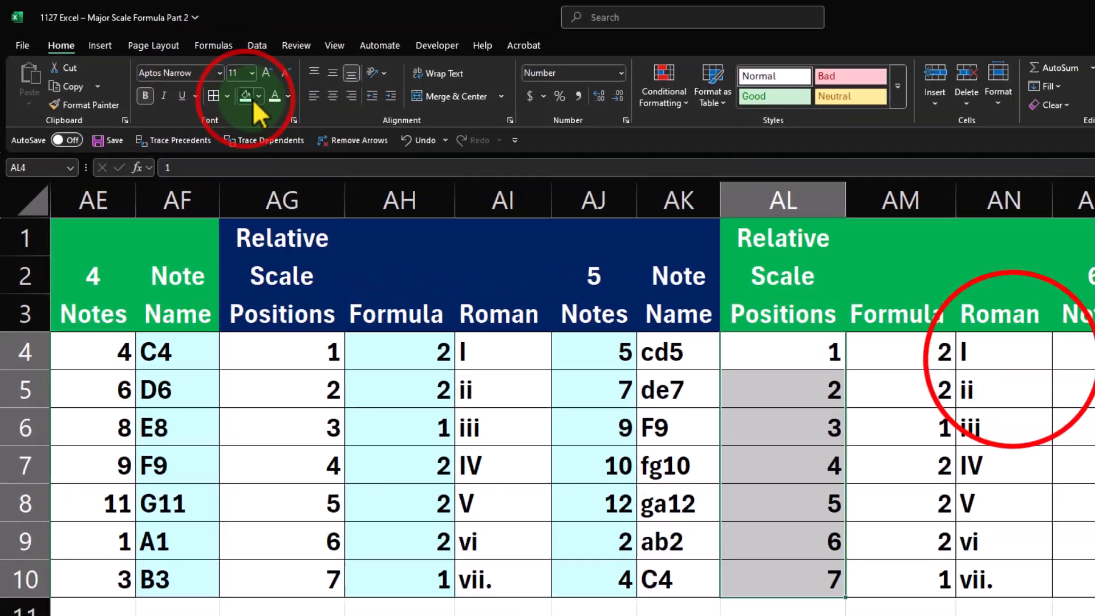
{"action": "left_click", "coordinate": [195, 76]}
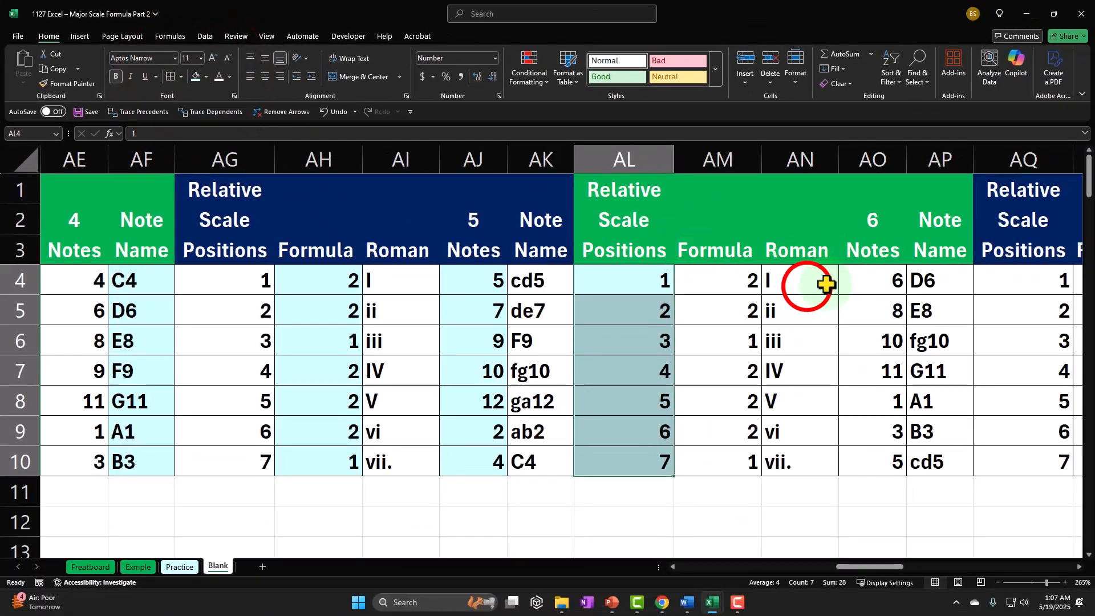
{"action": "left_click_drag", "start_coordinate": [810, 443], "coordinate": [810, 459]}
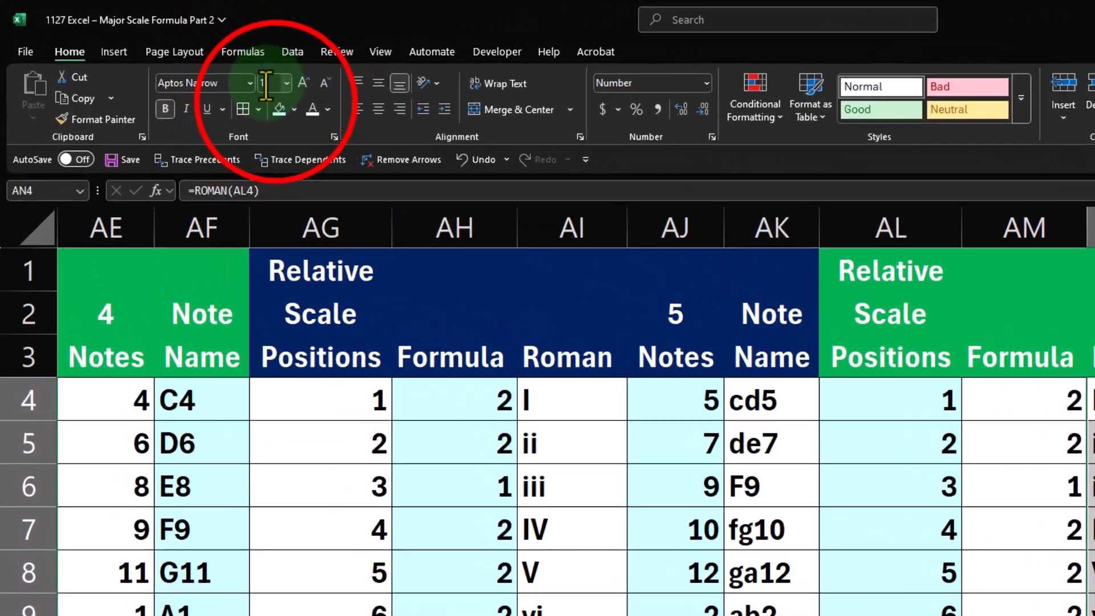
{"action": "left_click", "coordinate": [195, 76]}
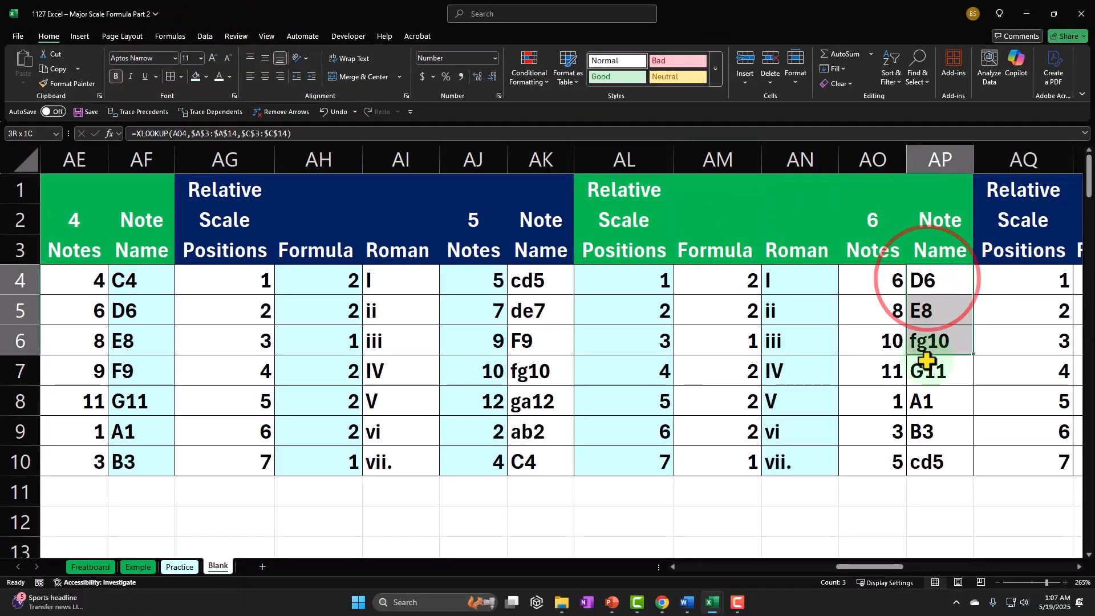
Shade the Note Name cells AP4:AP10 and the Formula cells AR4:AR10 with light cyan
{"action": "left_click_drag", "start_coordinate": [926, 437], "coordinate": [927, 461]}
{"action": "left_click", "coordinate": [196, 77]}
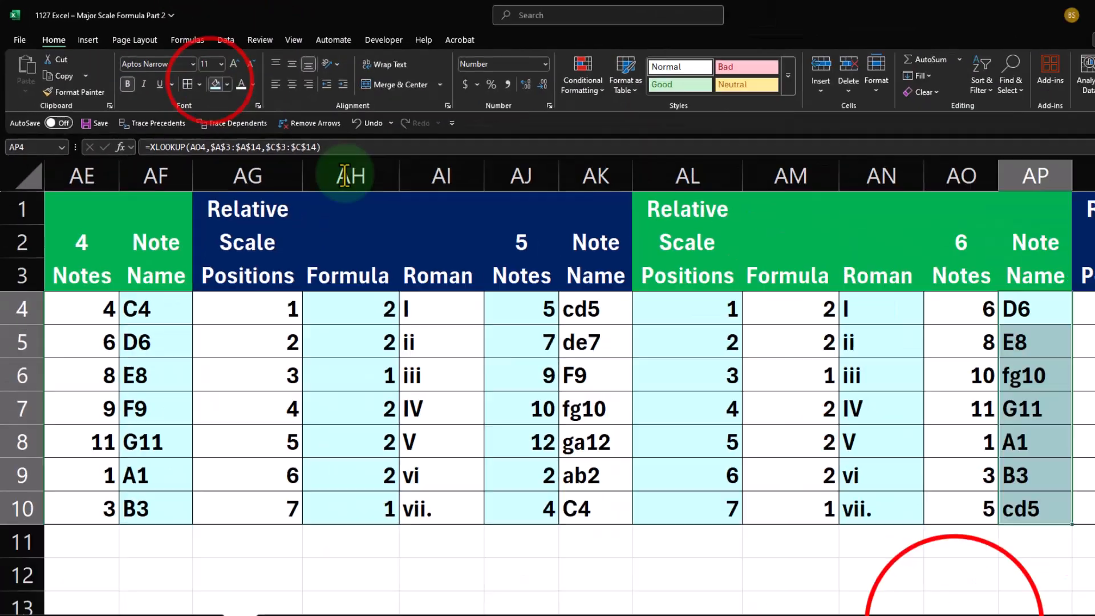
{"action": "left_click_drag", "start_coordinate": [883, 570], "coordinate": [901, 568]}
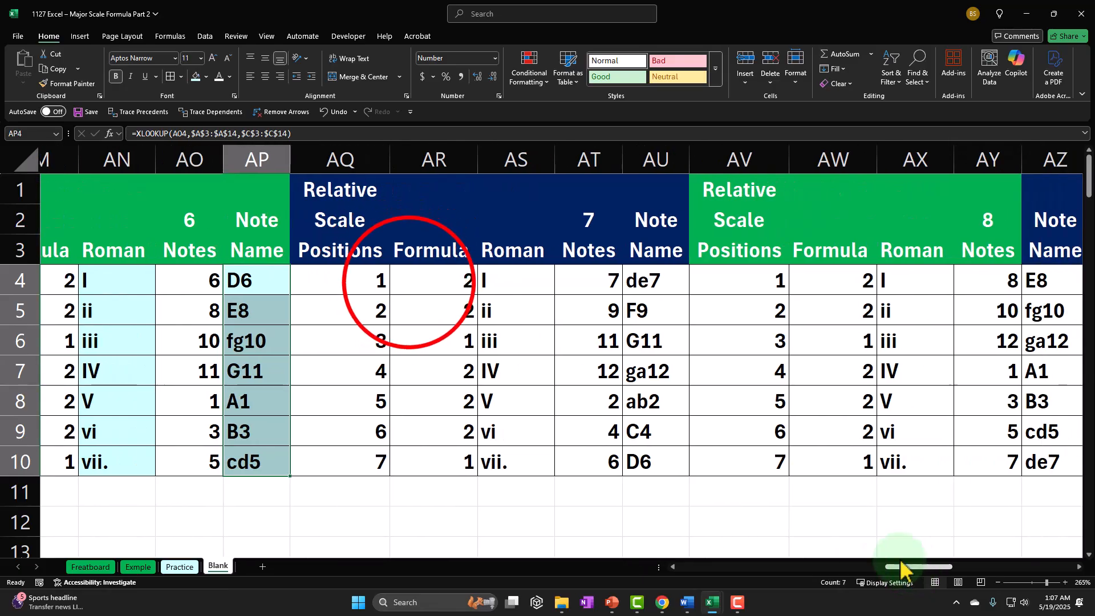
{"action": "left_click_drag", "start_coordinate": [415, 407], "coordinate": [427, 469]}
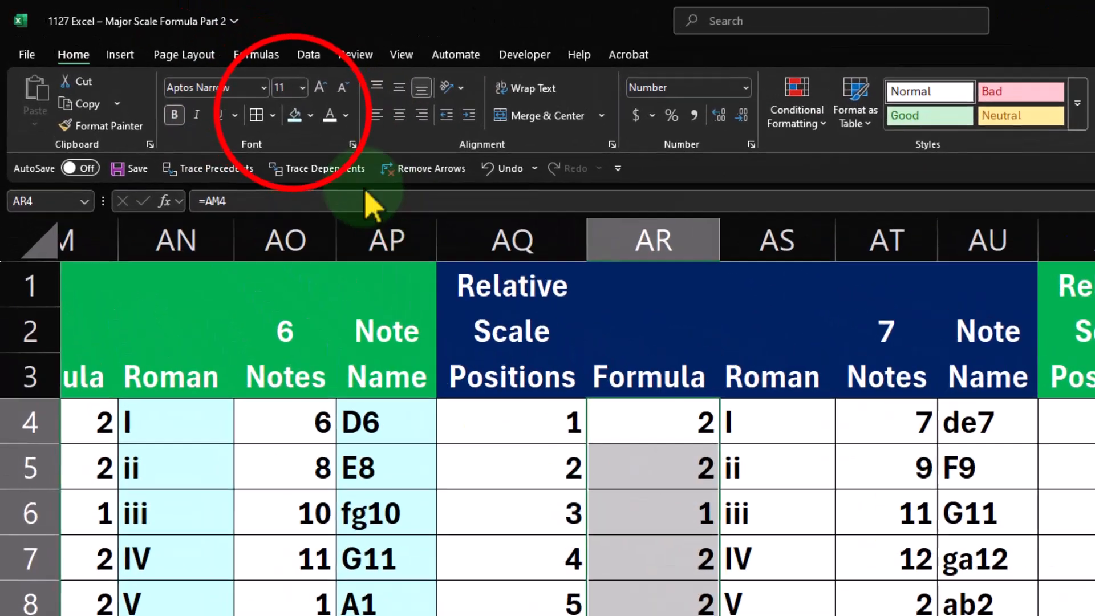
{"action": "left_click", "coordinate": [196, 77]}
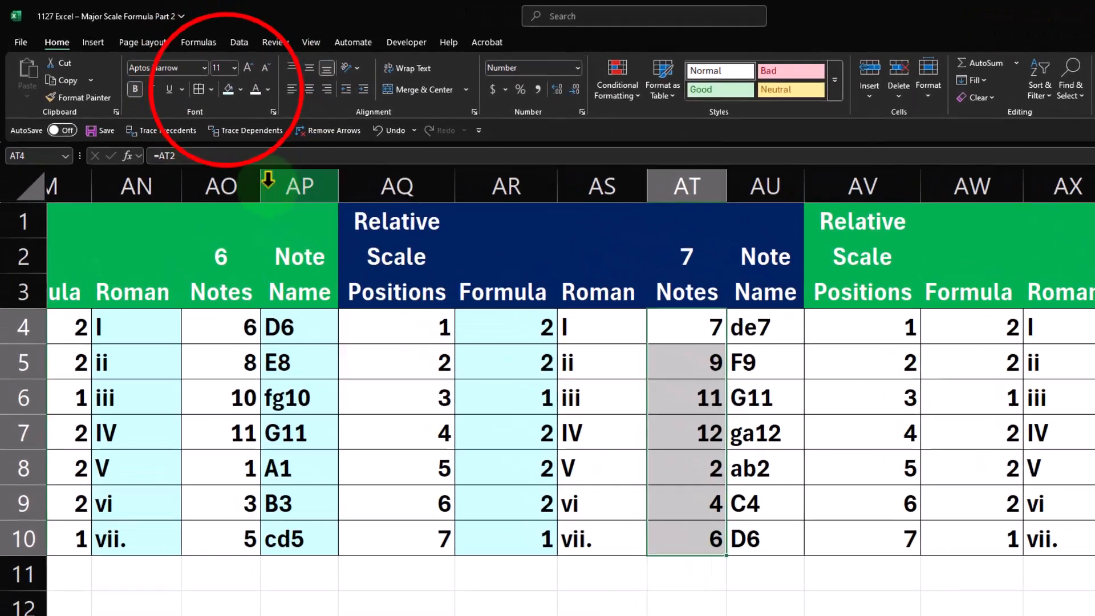
Shade the Notes cells AT4:AT10 and the position cells AV4:AV10 with light cyan
{"action": "left_click", "coordinate": [196, 76]}
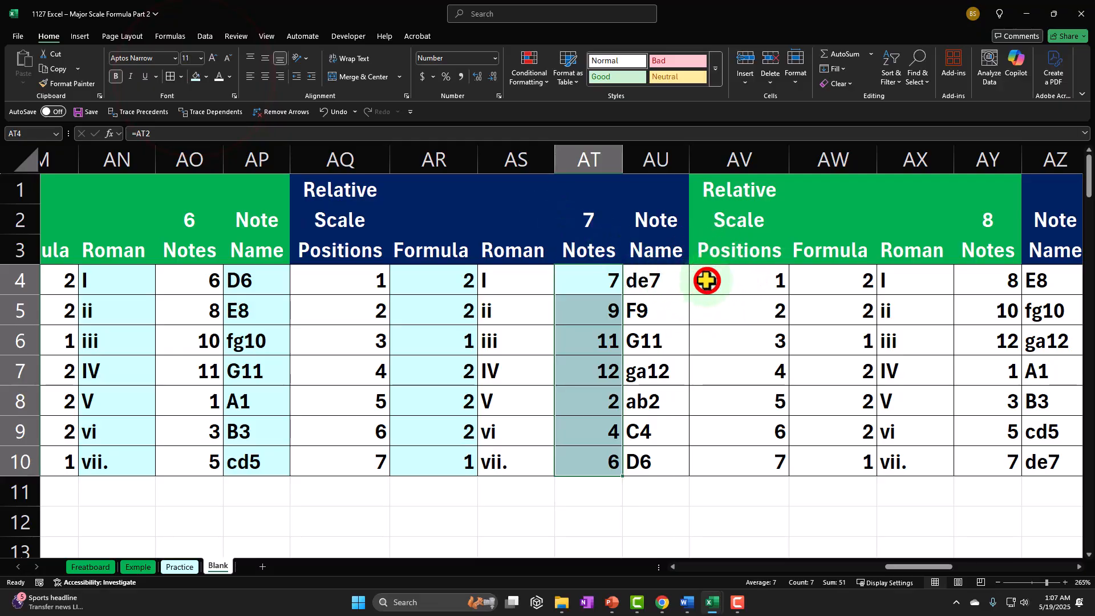
{"action": "left_click_drag", "start_coordinate": [714, 422], "coordinate": [719, 455]}
{"action": "left_click", "coordinate": [196, 77]}
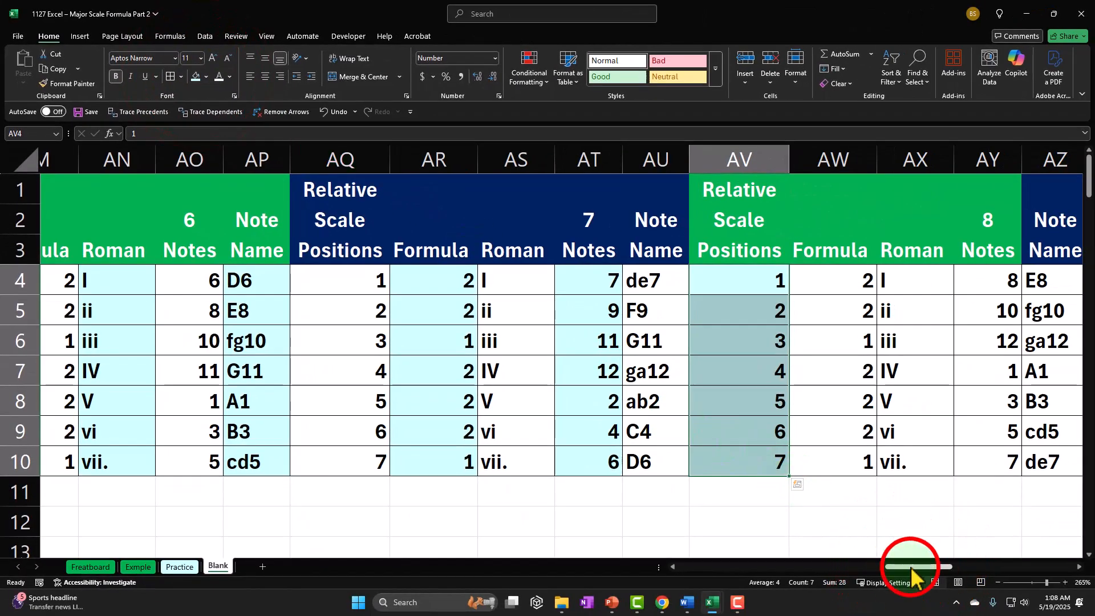
Shade the Roman numeral cells AX4:AX10 and the Note Name cells AZ4:AZ10 with light cyan
{"action": "left_click_drag", "start_coordinate": [911, 567], "coordinate": [949, 568]}
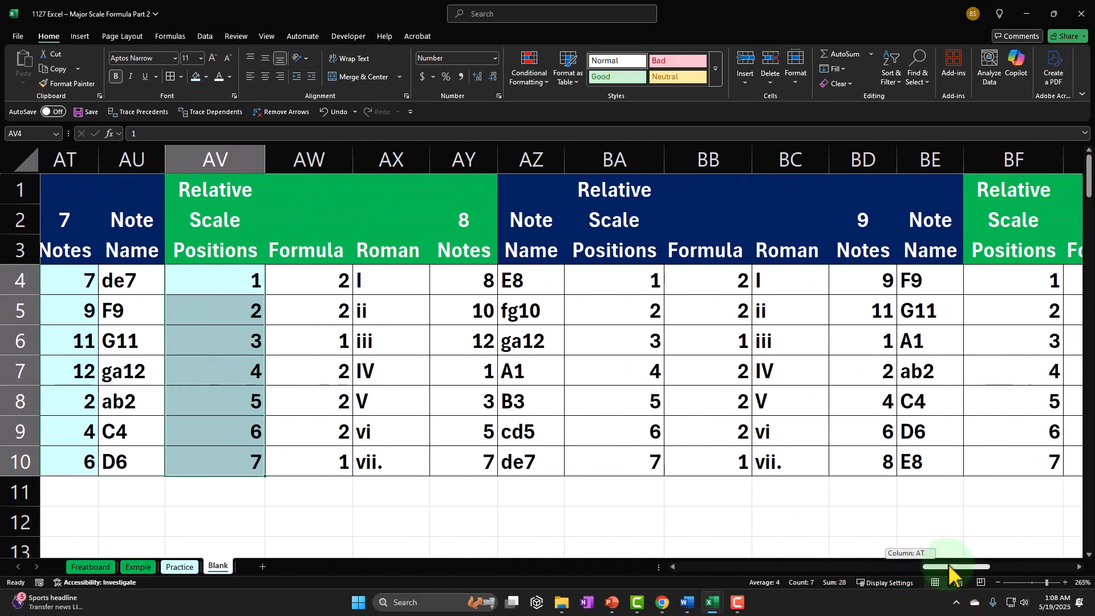
{"action": "left_click_drag", "start_coordinate": [353, 281], "coordinate": [356, 451]}
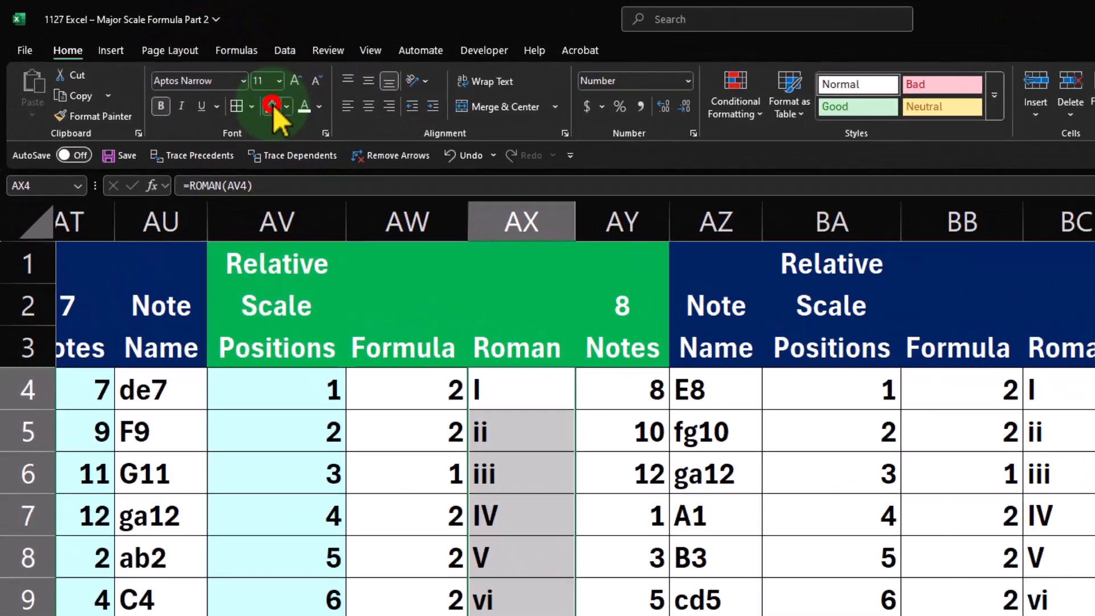
{"action": "left_click", "coordinate": [195, 77]}
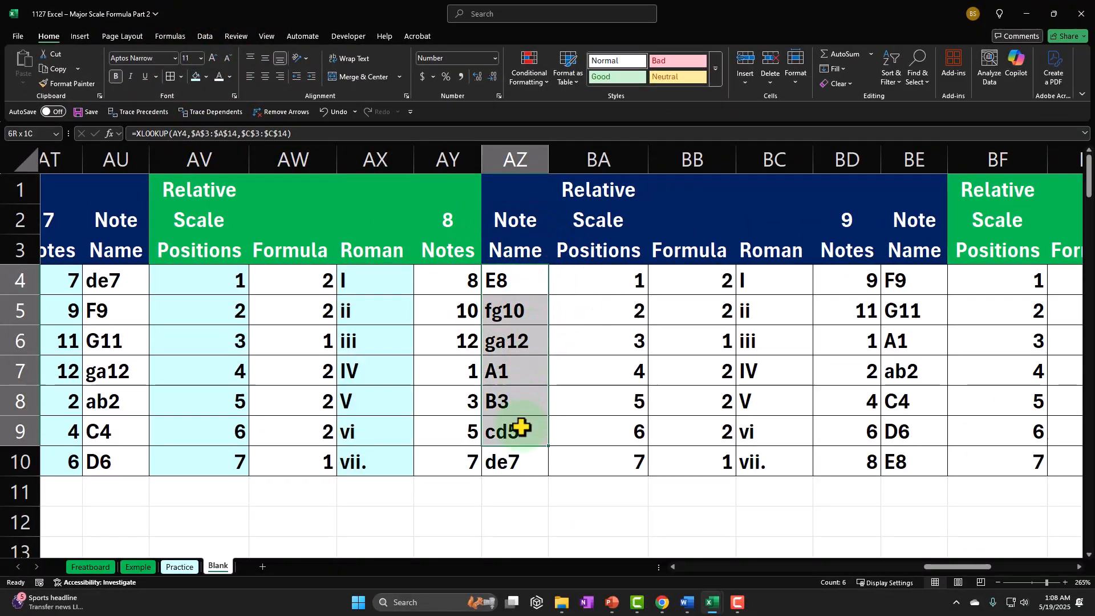
{"action": "left_click_drag", "start_coordinate": [520, 448], "coordinate": [520, 450]}
{"action": "left_click", "coordinate": [196, 76]}
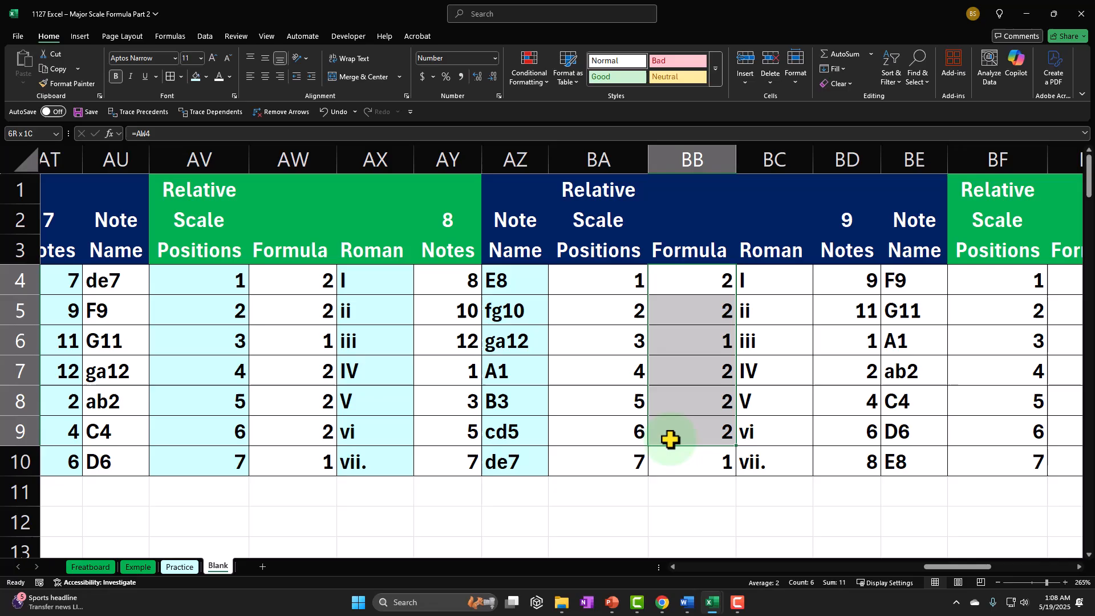
Shade the cells BB4:BB10, BD4:BD10 and BF4:BF10 with light cyan
{"action": "left_click_drag", "start_coordinate": [670, 439], "coordinate": [676, 455]}
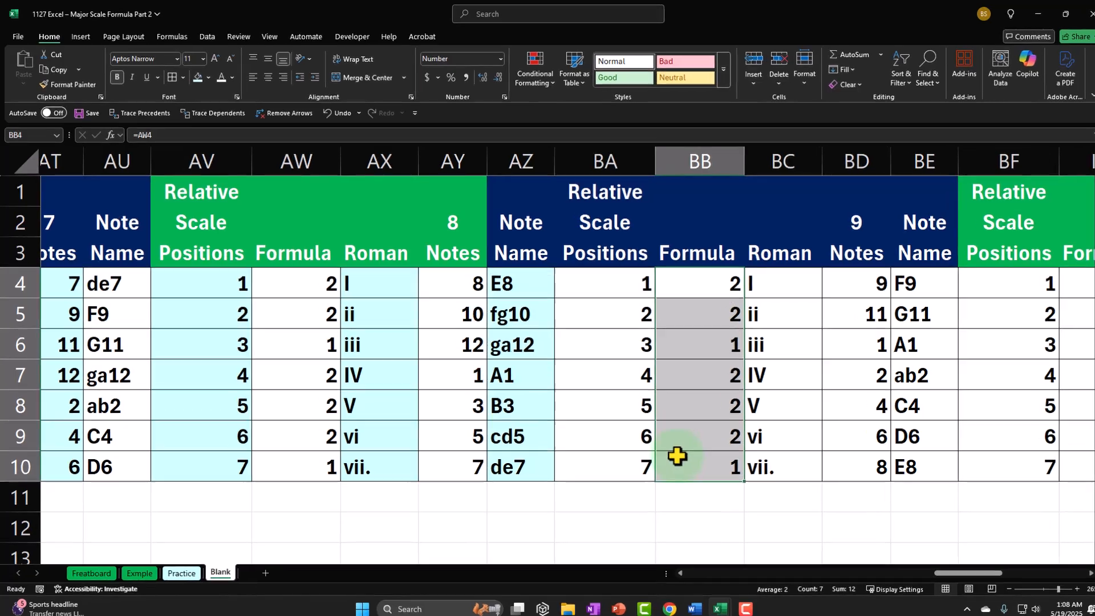
{"action": "left_click", "coordinate": [195, 76]}
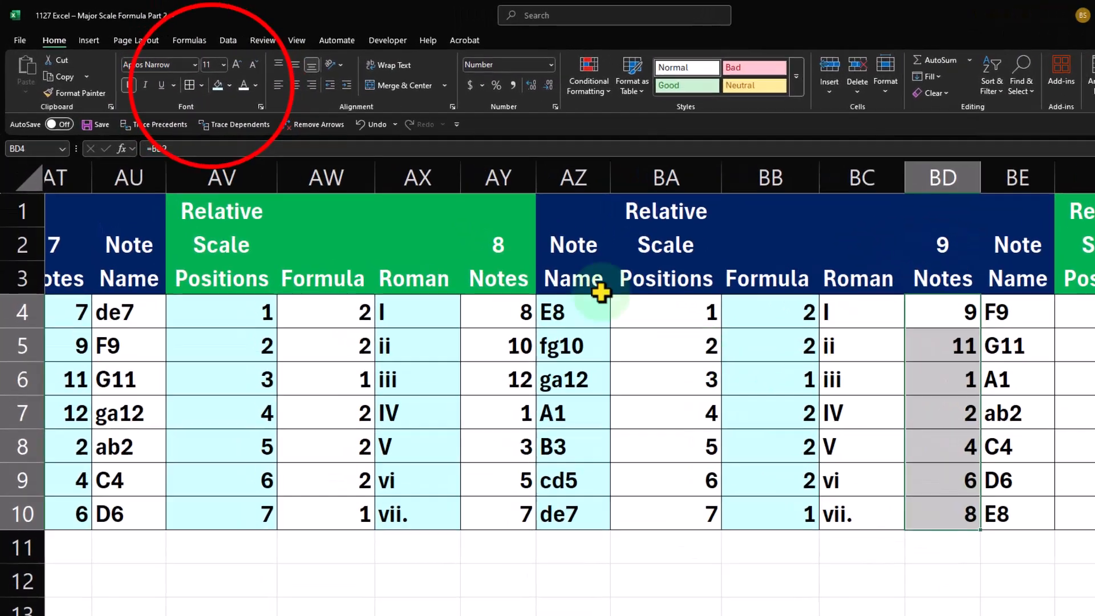
{"action": "left_click", "coordinate": [196, 76]}
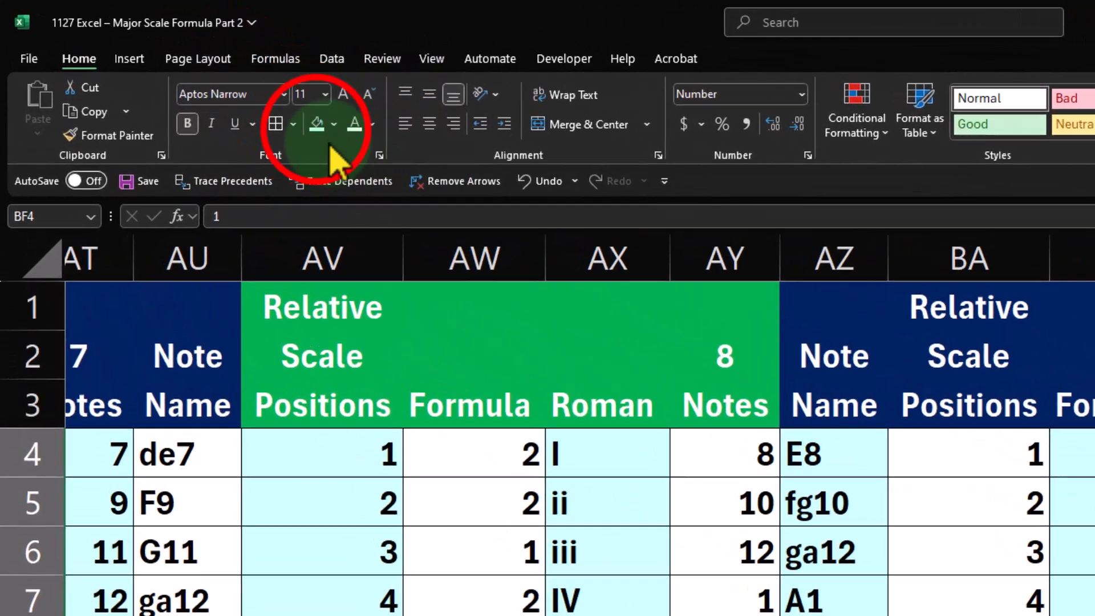
{"action": "left_click", "coordinate": [196, 76]}
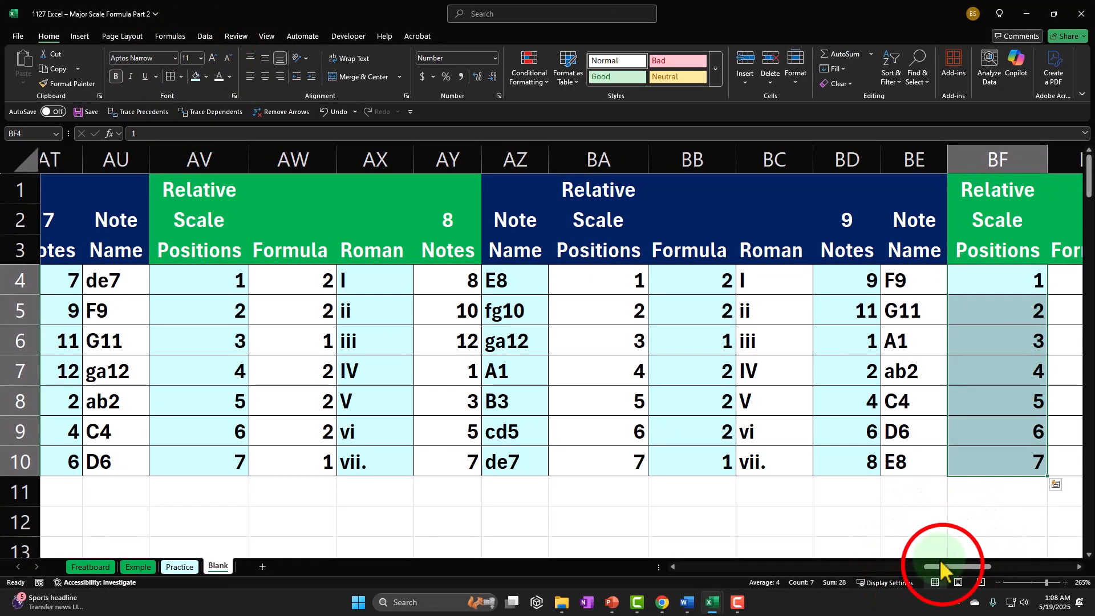
Shade the Roman numeral cells BH4:BH10 and the Note Name cells BJ4:BJ10 with light cyan
{"action": "left_click_drag", "start_coordinate": [948, 567], "coordinate": [997, 567]}
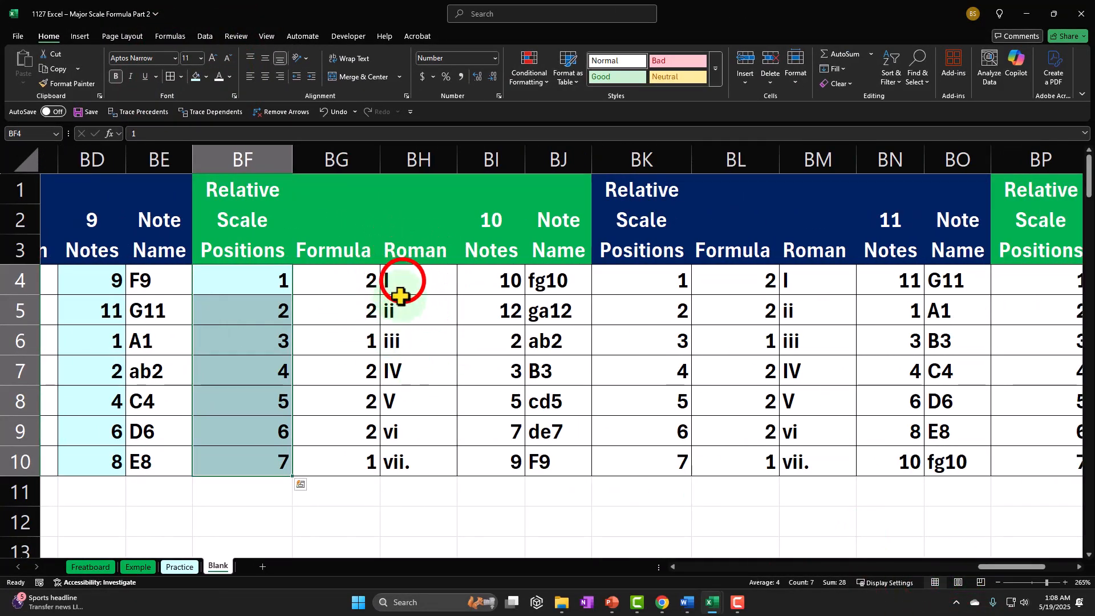
{"action": "left_click_drag", "start_coordinate": [412, 404], "coordinate": [413, 457]}
{"action": "left_click", "coordinate": [196, 77]}
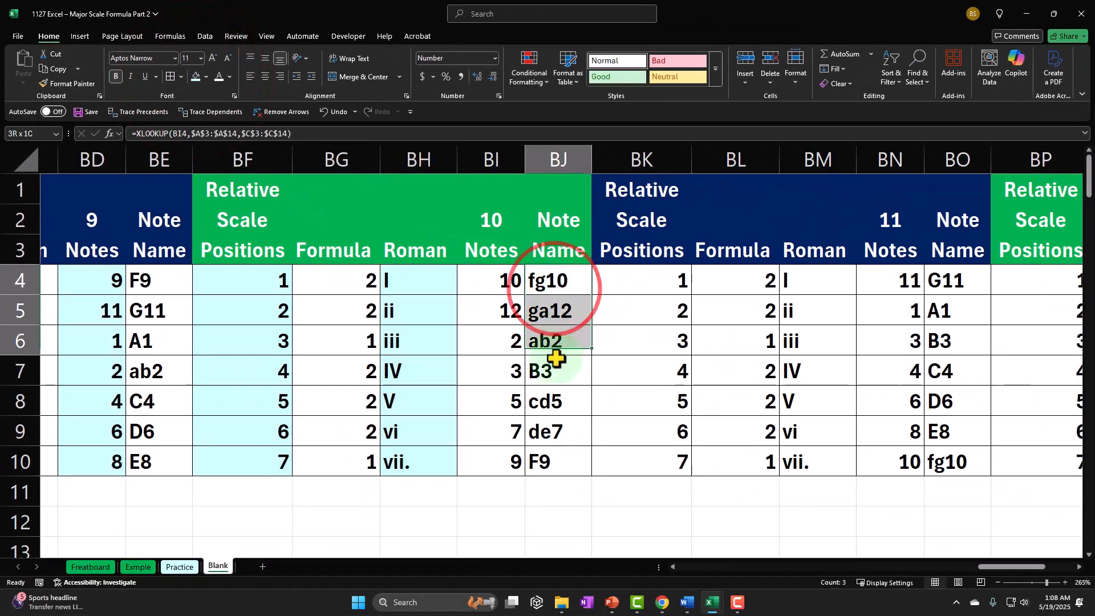
{"action": "left_click_drag", "start_coordinate": [556, 358], "coordinate": [560, 464]}
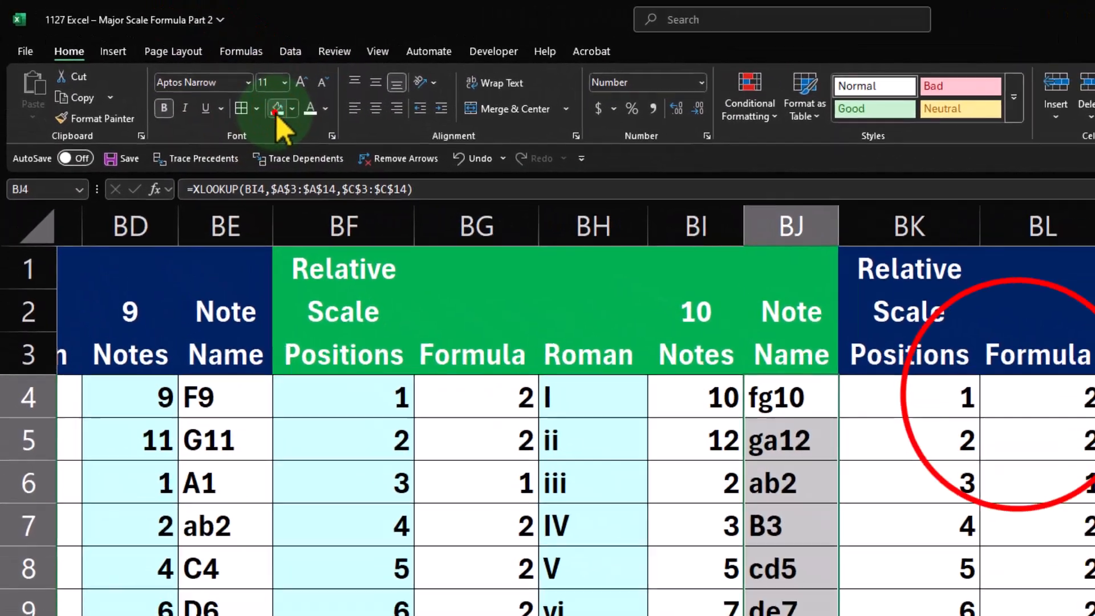
{"action": "left_click", "coordinate": [195, 77]}
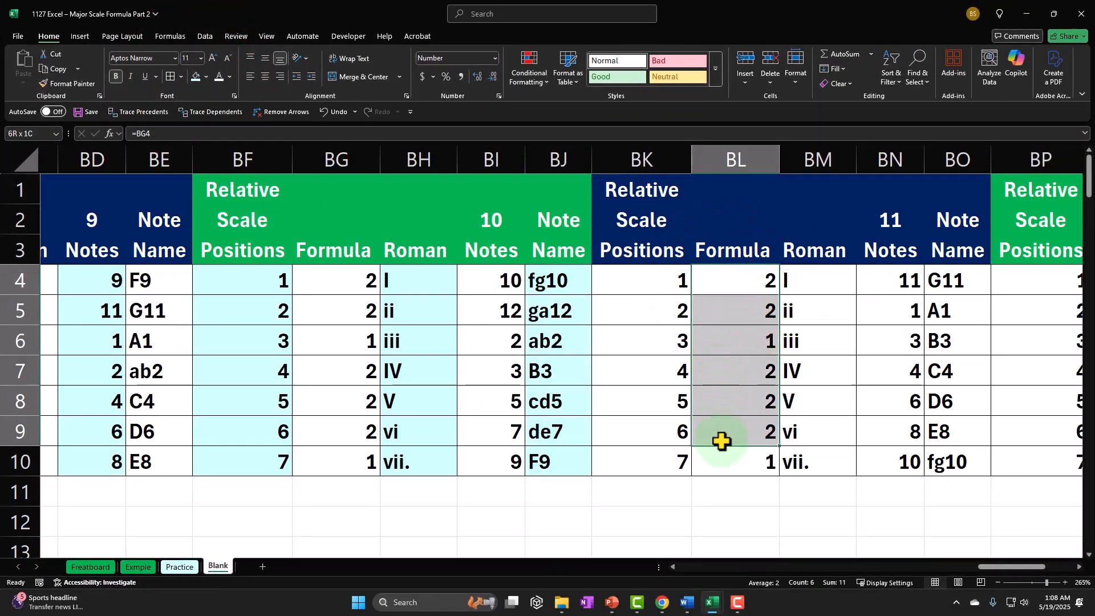
Shade the Formula cells BL4:BL10 and the Notes cells BN4:BN10 with light cyan
{"action": "left_click_drag", "start_coordinate": [722, 441], "coordinate": [726, 453]}
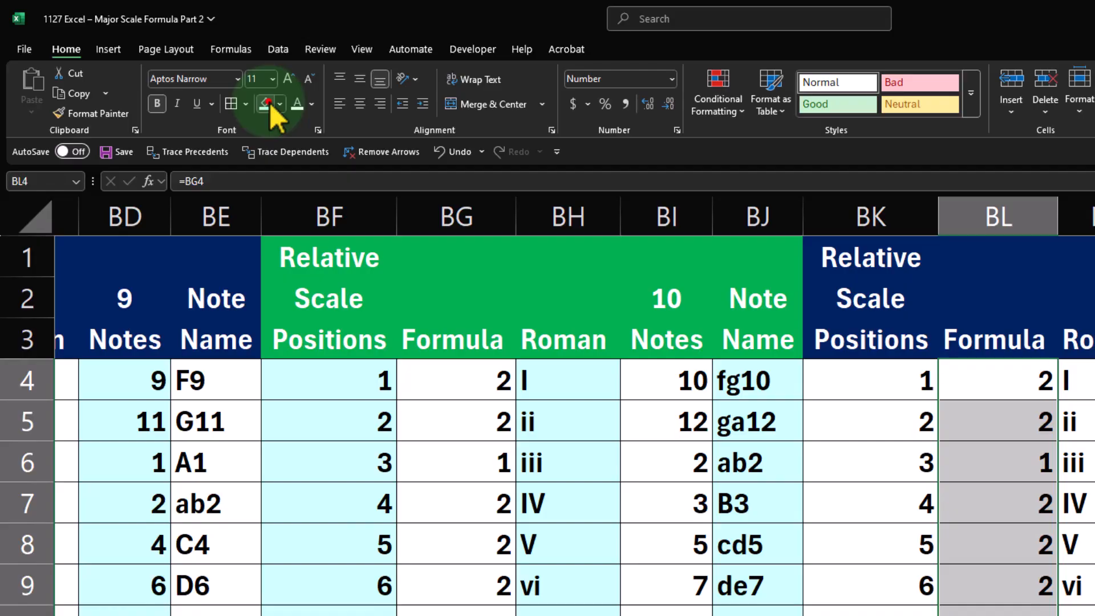
{"action": "left_click", "coordinate": [195, 77]}
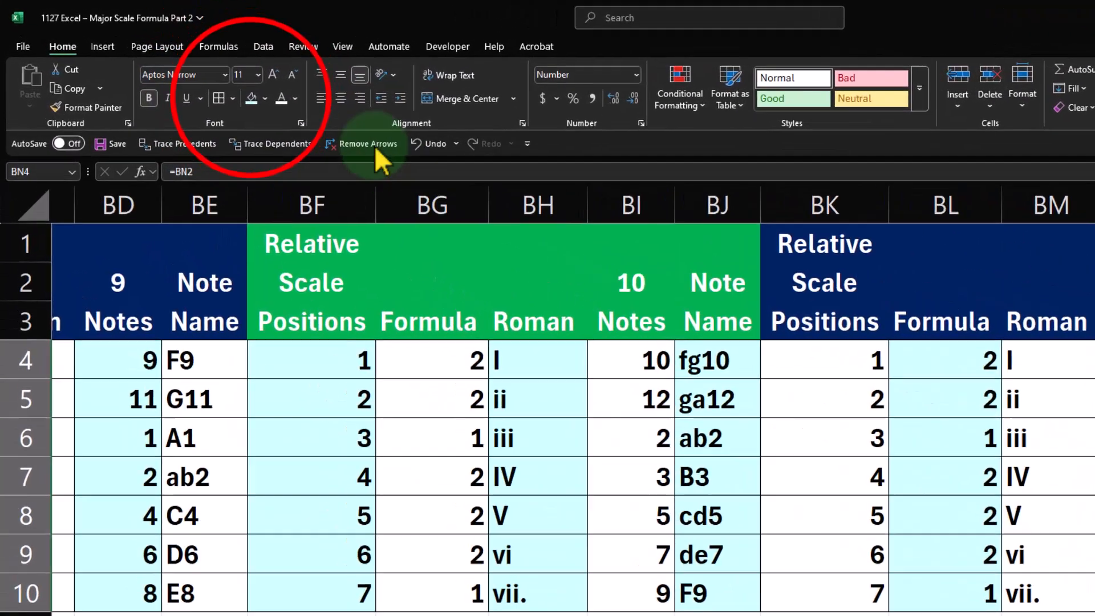
{"action": "left_click", "coordinate": [195, 77]}
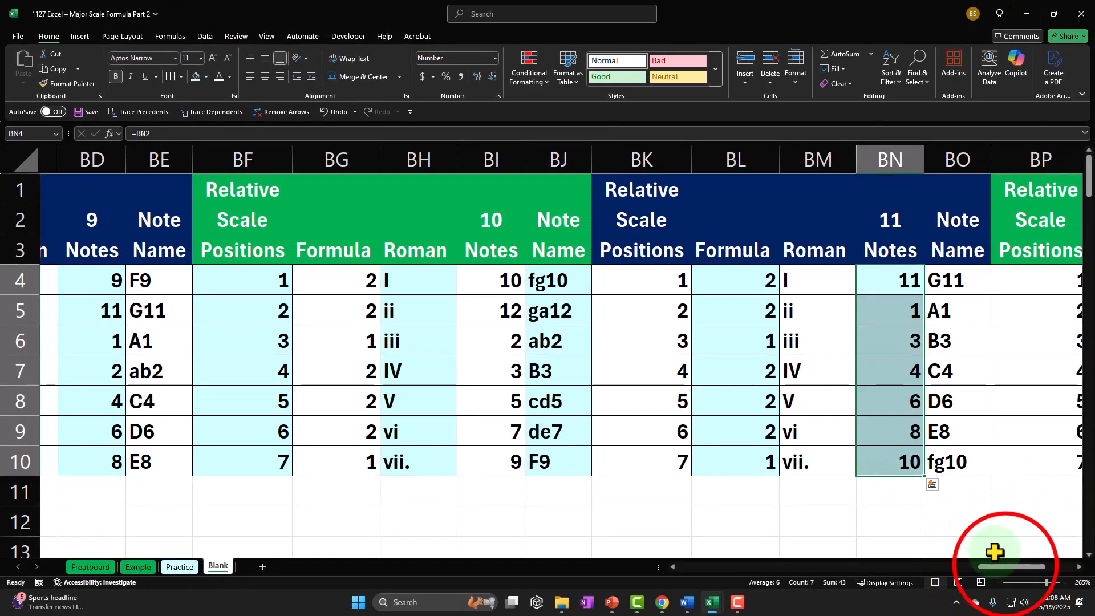
Shade the cells BP4:BP10, BR4:BR10 and BT4:BT10 in the last table with light cyan
{"action": "left_click_drag", "start_coordinate": [1006, 567], "coordinate": [1036, 566]}
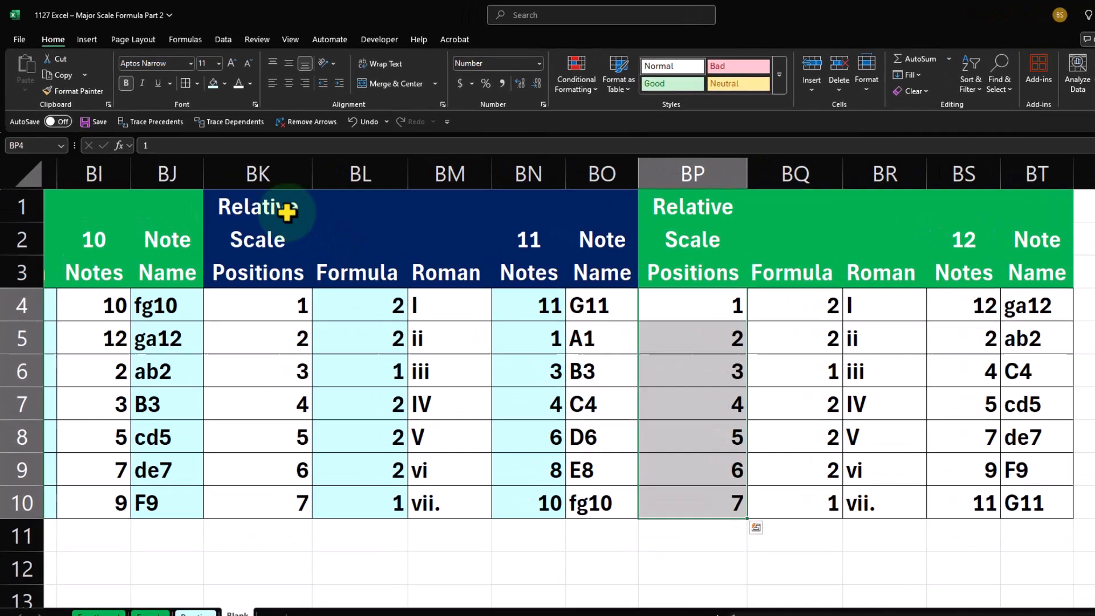
{"action": "left_click", "coordinate": [195, 76]}
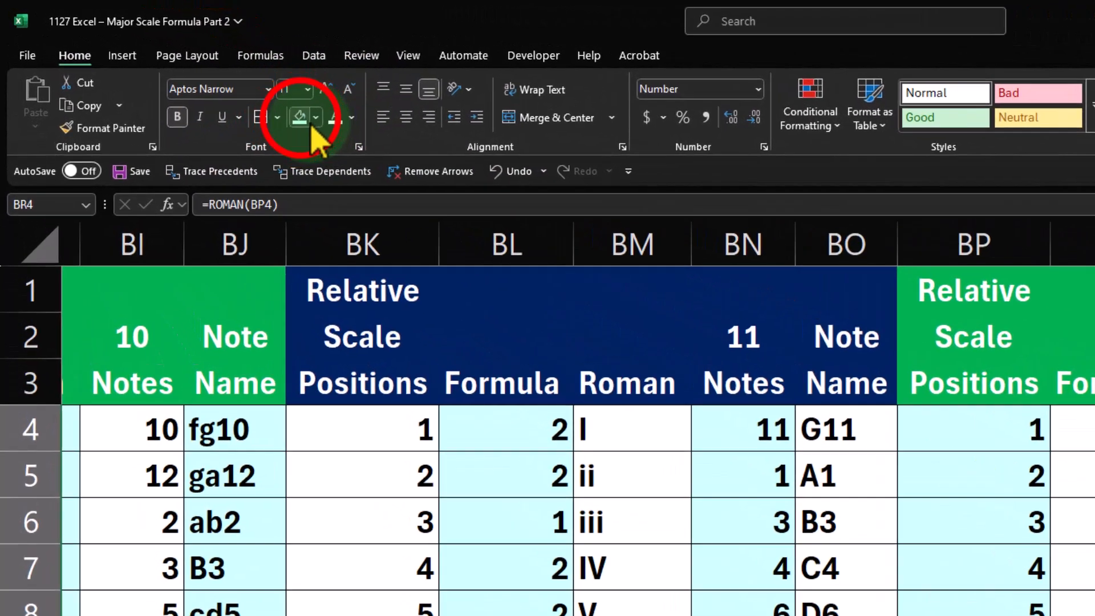
{"action": "left_click", "coordinate": [197, 78]}
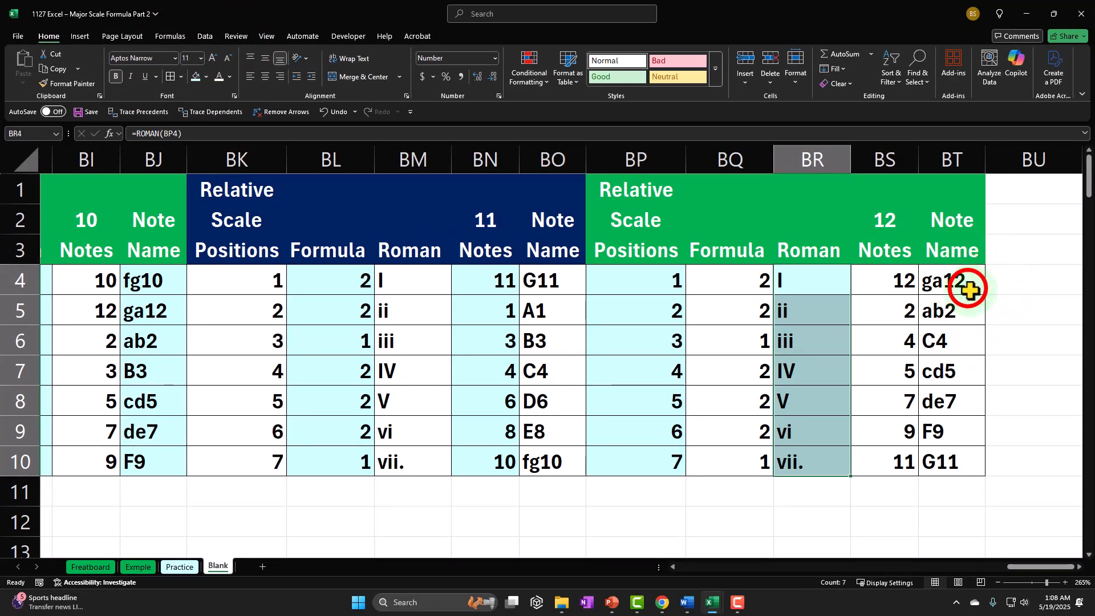
{"action": "left_click_drag", "start_coordinate": [966, 286], "coordinate": [957, 459]}
{"action": "left_click", "coordinate": [197, 77]}
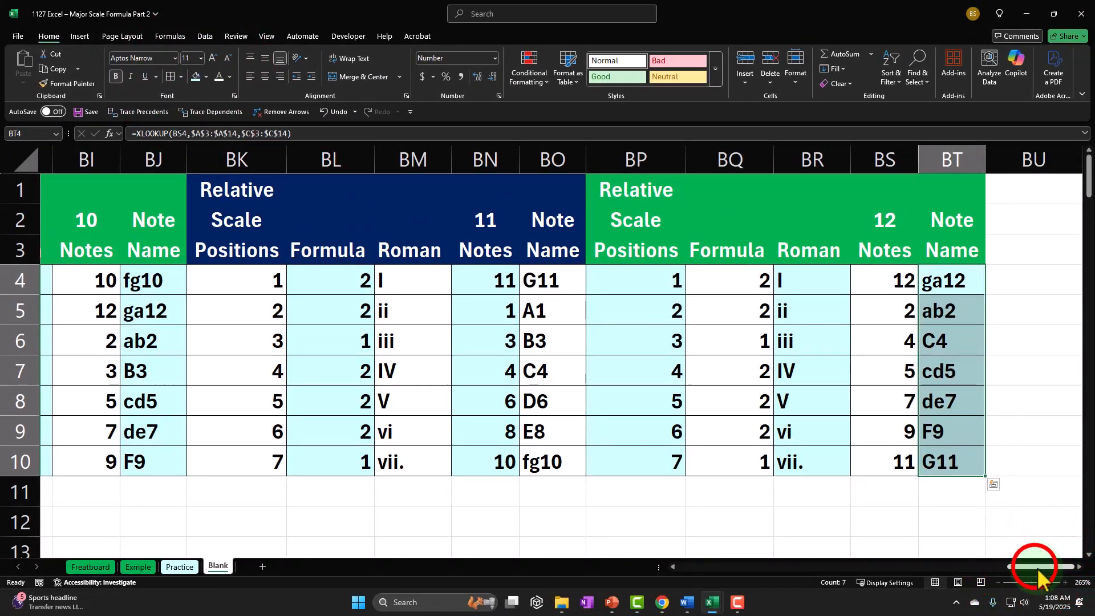
Hide columns I through K of the first scale table, leaving its Relative Scale Positions and Note Name columns
{"action": "left_click_drag", "start_coordinate": [1039, 566], "coordinate": [744, 590]}
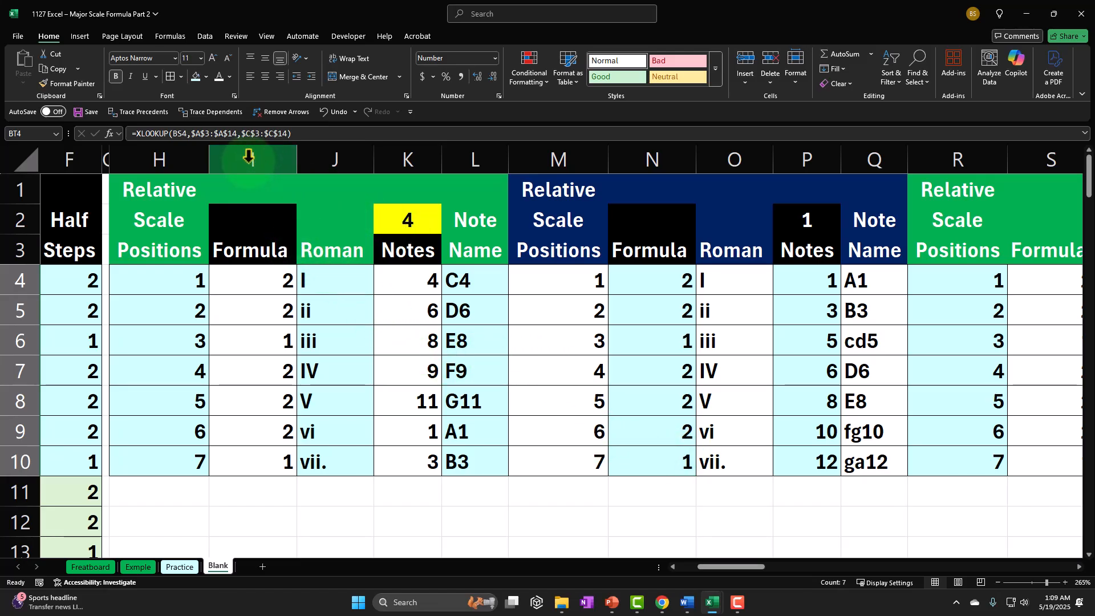
{"action": "left_click_drag", "start_coordinate": [249, 157], "coordinate": [316, 163]}
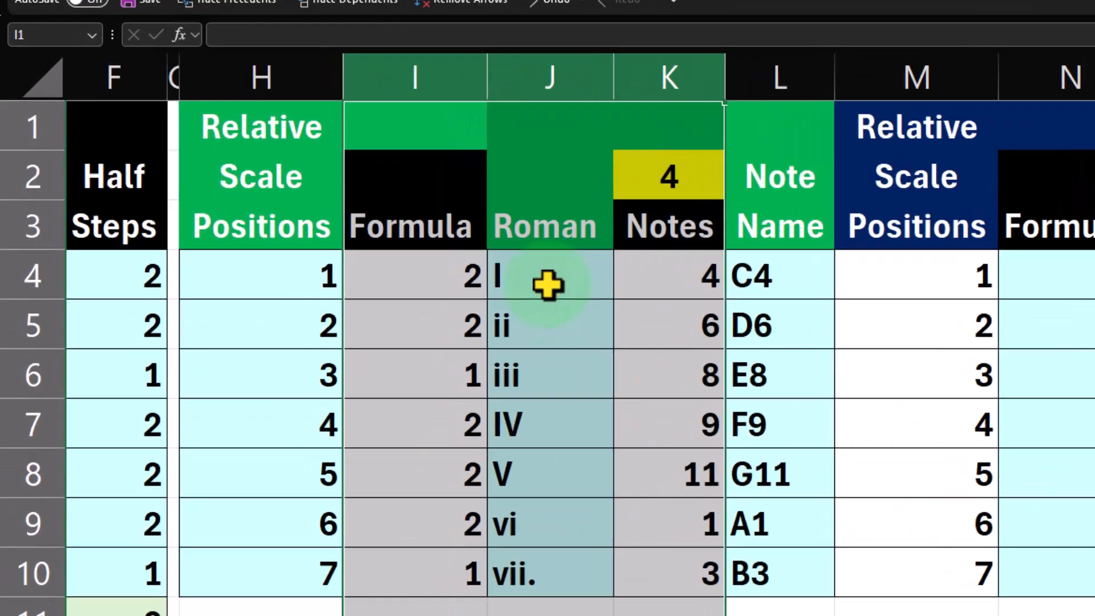
{"action": "right_click", "coordinate": [342, 290]}
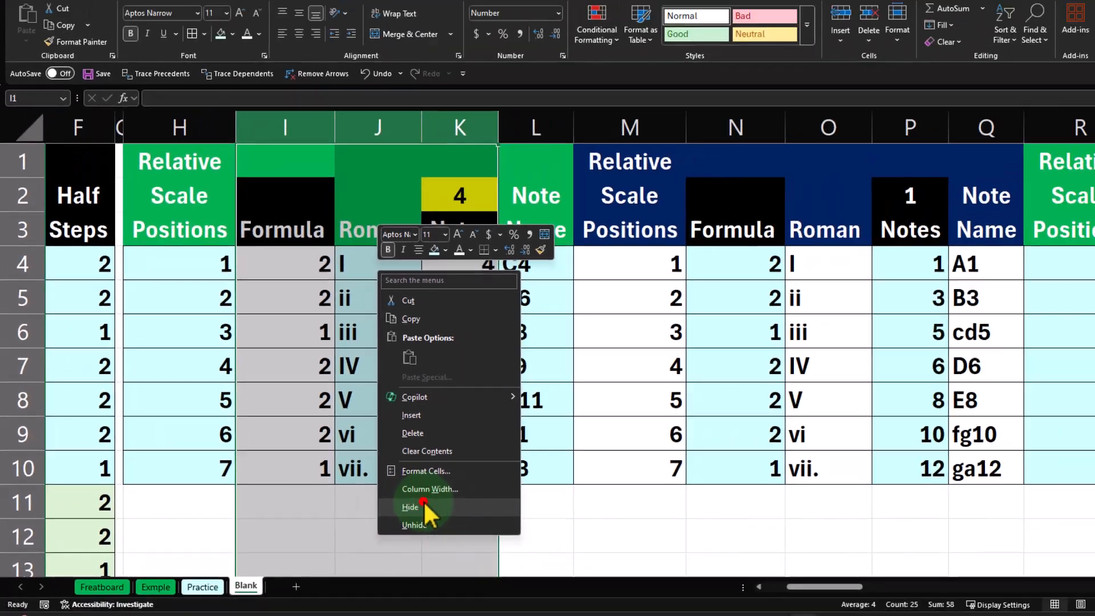
{"action": "left_click", "coordinate": [691, 573]}
Hide columns M through P of the starting-note 1 table, leaving only its Note Name column
{"action": "left_click_drag", "start_coordinate": [330, 154], "coordinate": [548, 163]}
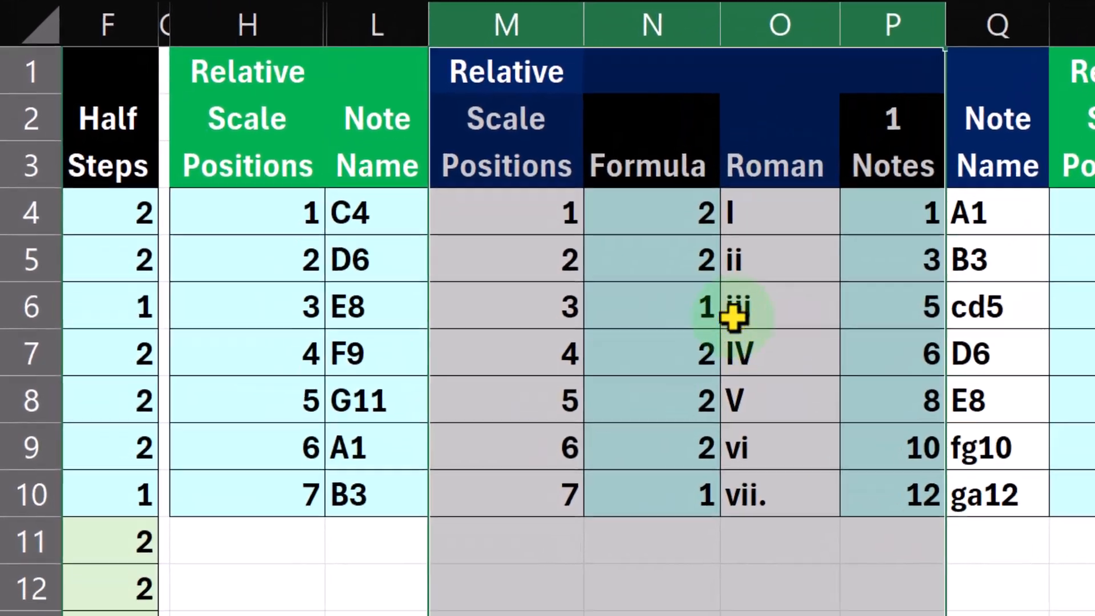
{"action": "right_click", "coordinate": [734, 317]}
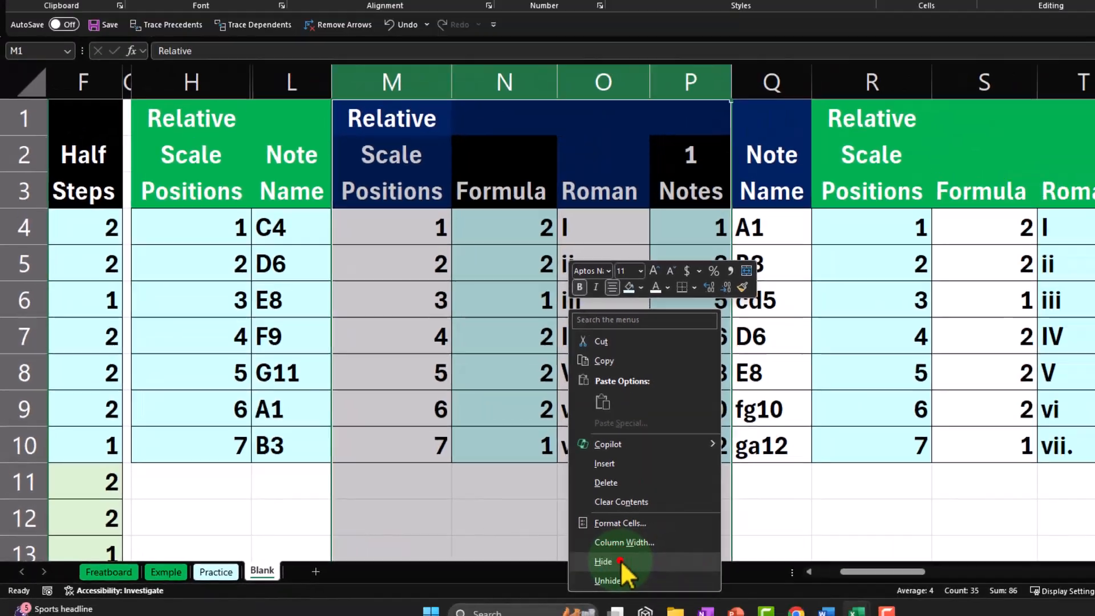
{"action": "left_click", "coordinate": [622, 563]}
Hide columns R through U of the starting-note 2 table, leaving only its Note Name column
{"action": "left_click_drag", "start_coordinate": [393, 154], "coordinate": [613, 161]}
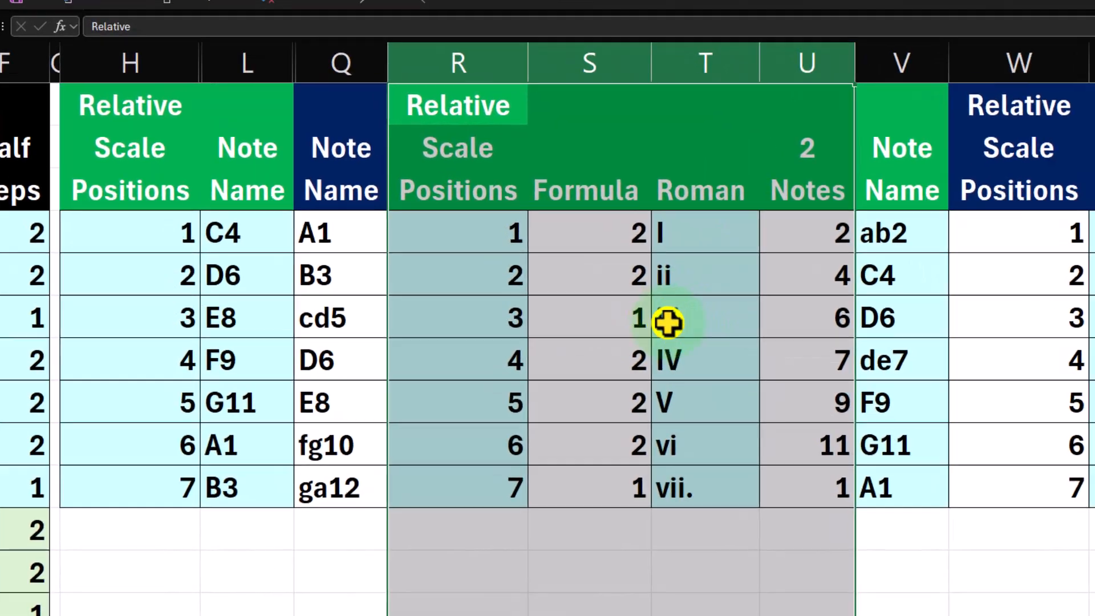
{"action": "right_click", "coordinate": [542, 345]}
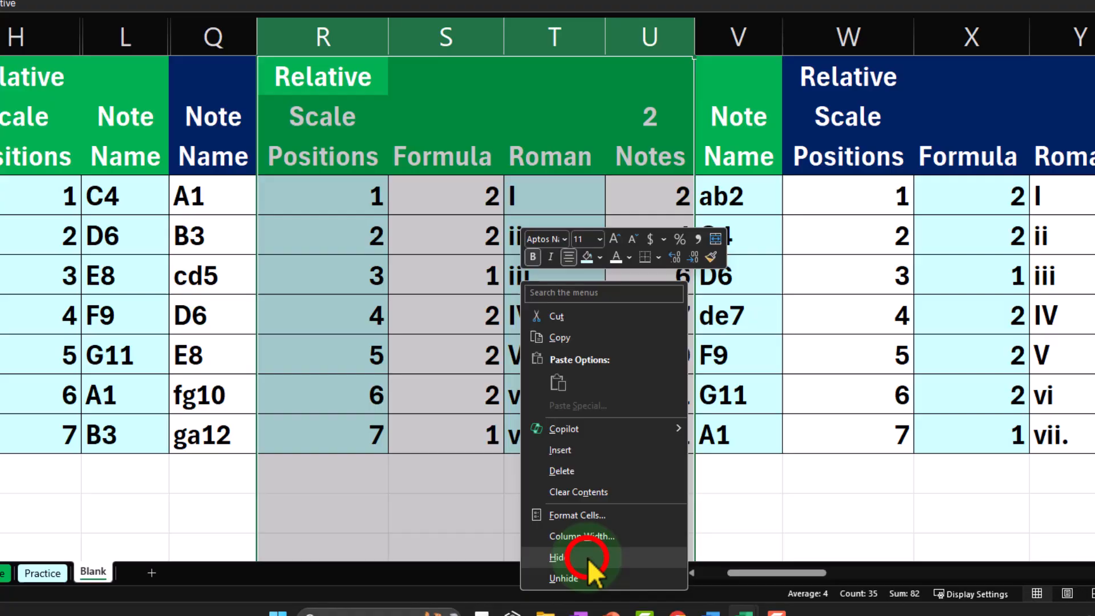
{"action": "left_click", "coordinate": [531, 562]}
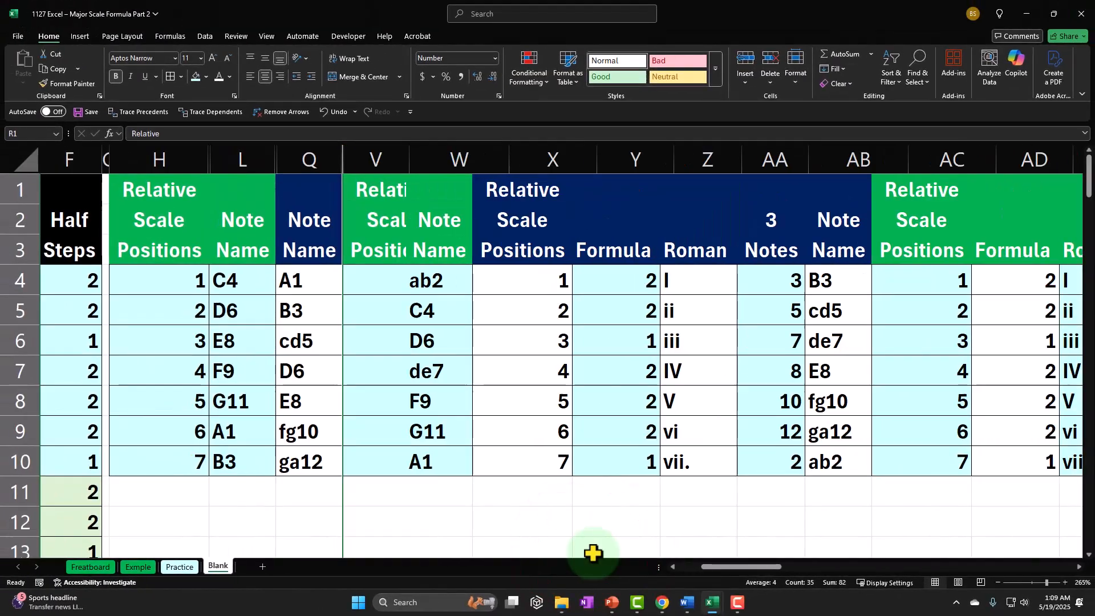
{"action": "left_click", "coordinate": [243, 277]}
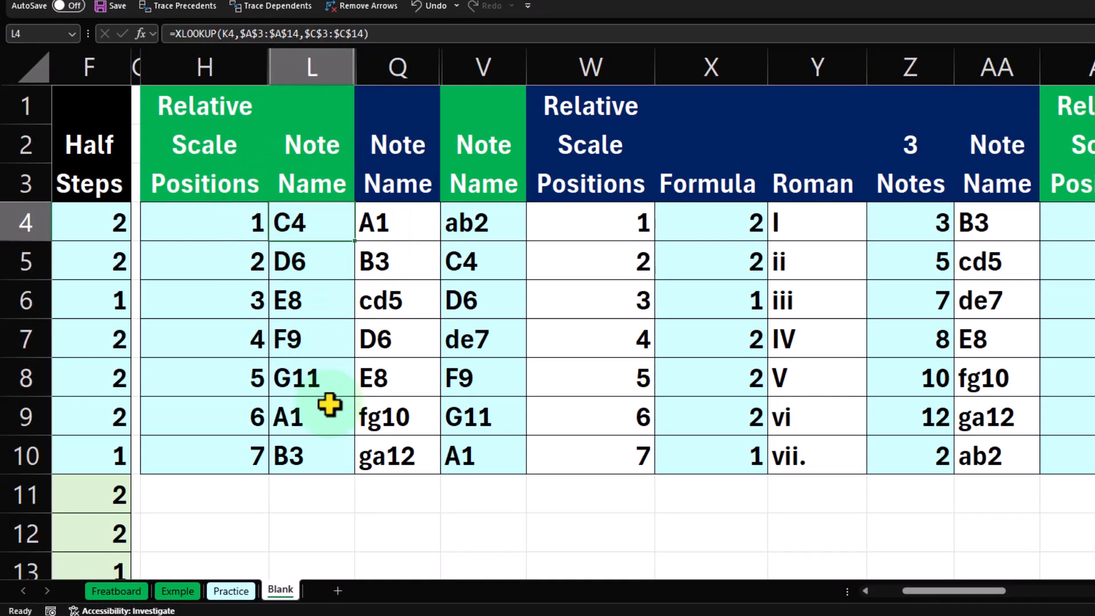
{"action": "key", "text": "Right"}
{"action": "key", "text": "Right"}
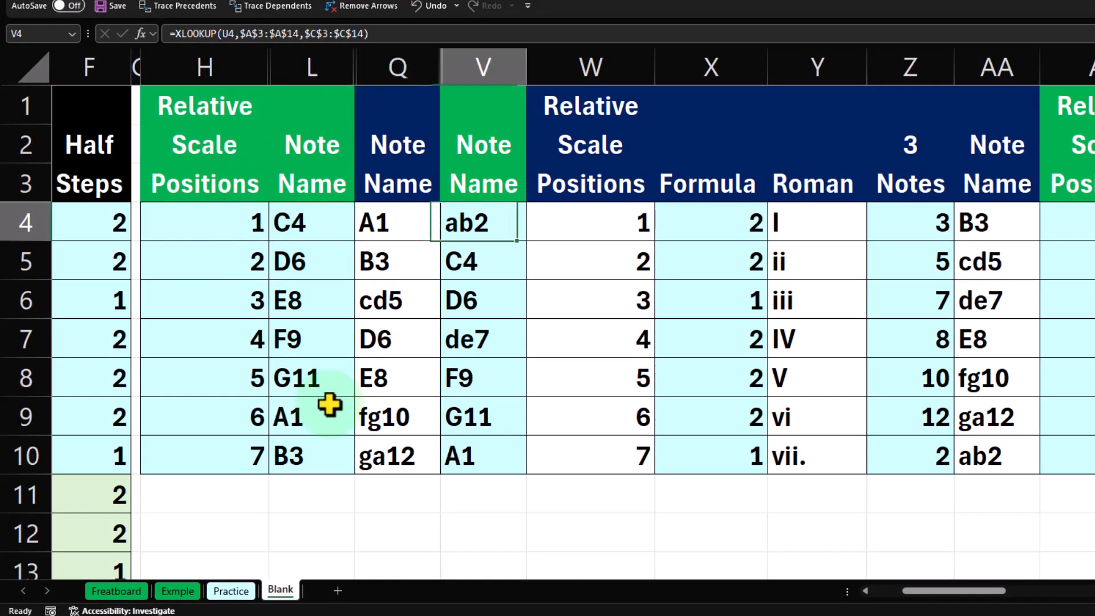
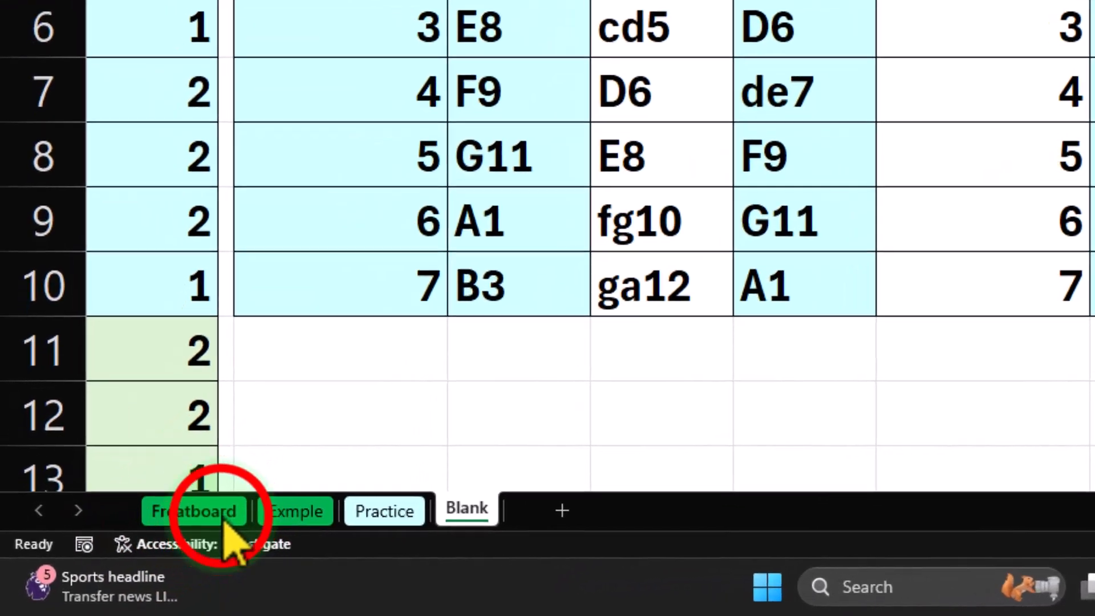
Open the Freatboard sheet and examine the mode tables in columns BY through CJ beside the fretboard grid
{"action": "left_click", "coordinate": [90, 566]}
{"action": "left_click", "coordinate": [351, 348]}
{"action": "key", "text": "Left"}
{"action": "key", "text": "Left"}
{"action": "key", "text": "Left"}
{"action": "key", "text": "Left"}
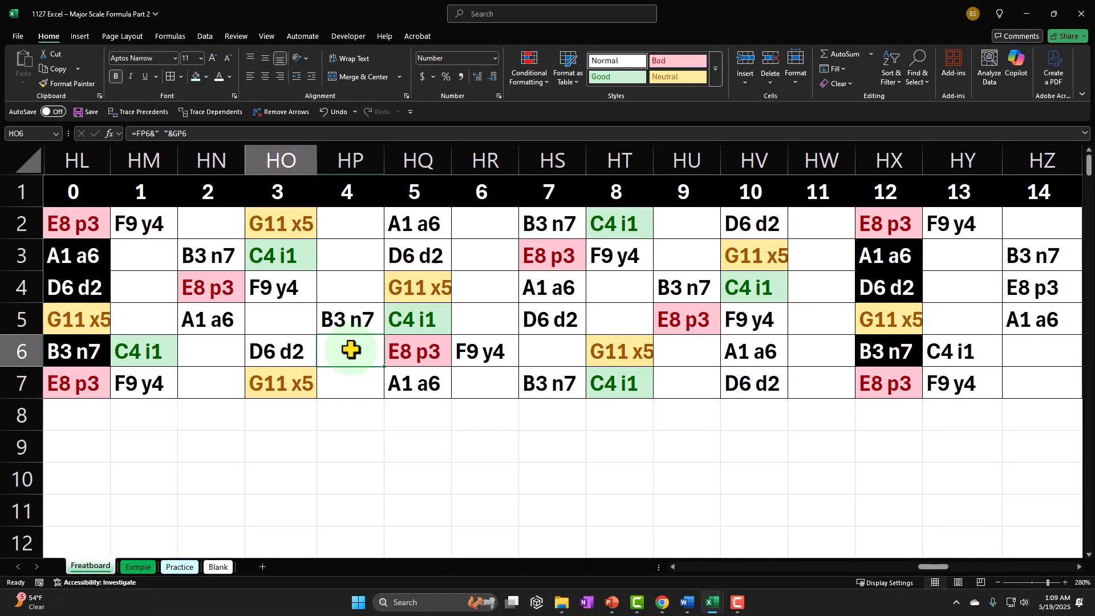
{"action": "key", "text": "ctrl+Left"}
{"action": "key", "text": "Left"}
{"action": "key", "text": "Left"}
{"action": "key", "text": "Left"}
{"action": "key", "text": "Left"}
{"action": "key", "text": "Left"}
{"action": "key", "text": "Left"}
{"action": "key", "text": "Left"}
{"action": "key", "text": "Left"}
{"action": "key", "text": "Left"}
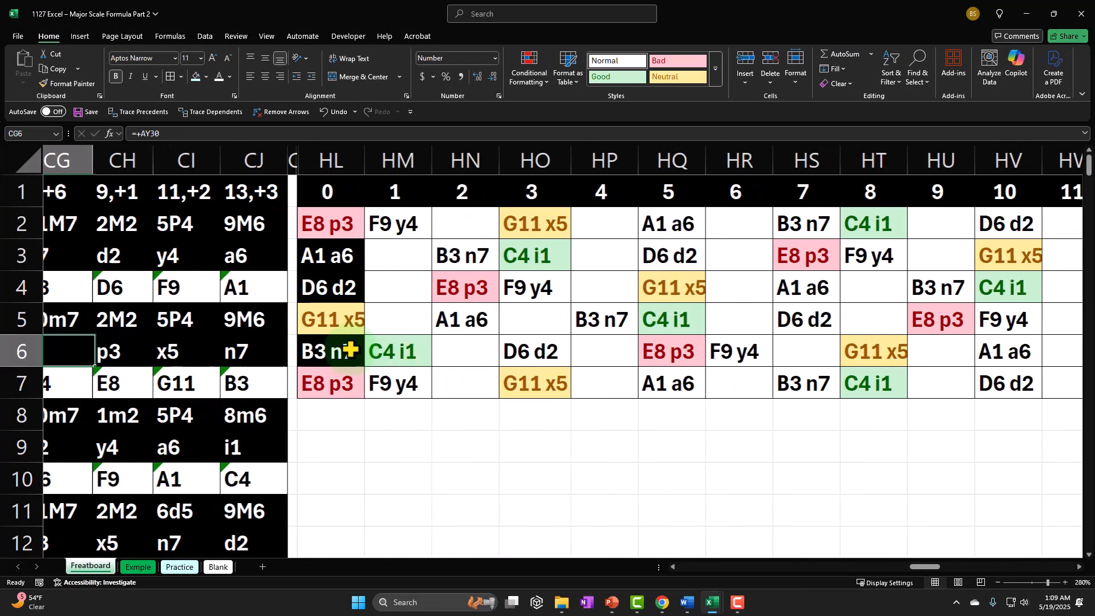
{"action": "key", "text": "Left"}
{"action": "key", "text": "Left"}
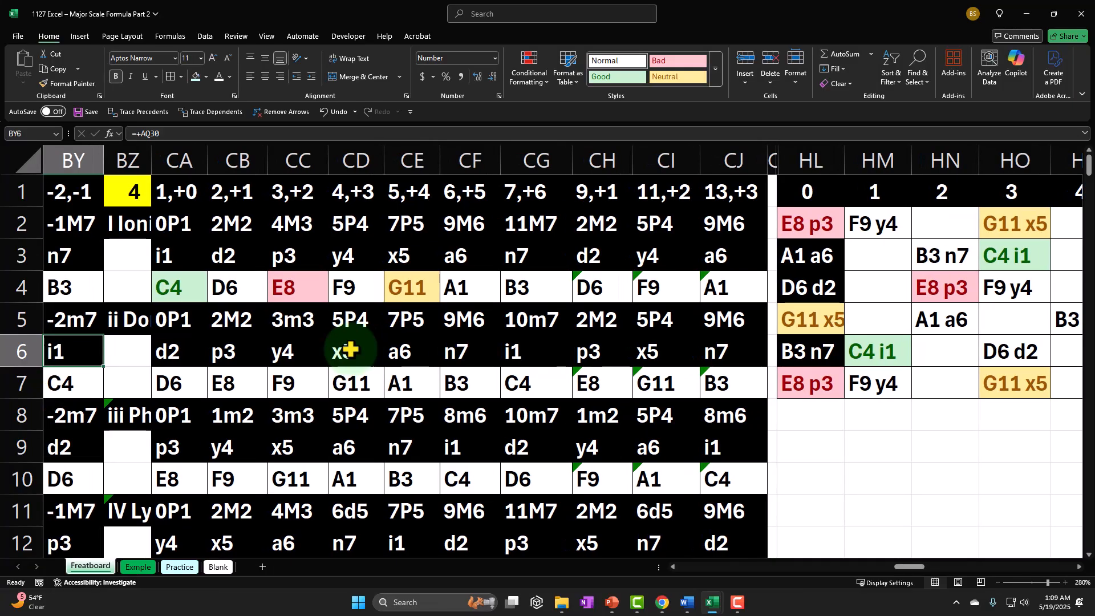
{"action": "key", "text": "Right"}
{"action": "key", "text": "Right"}
{"action": "key", "text": "Right"}
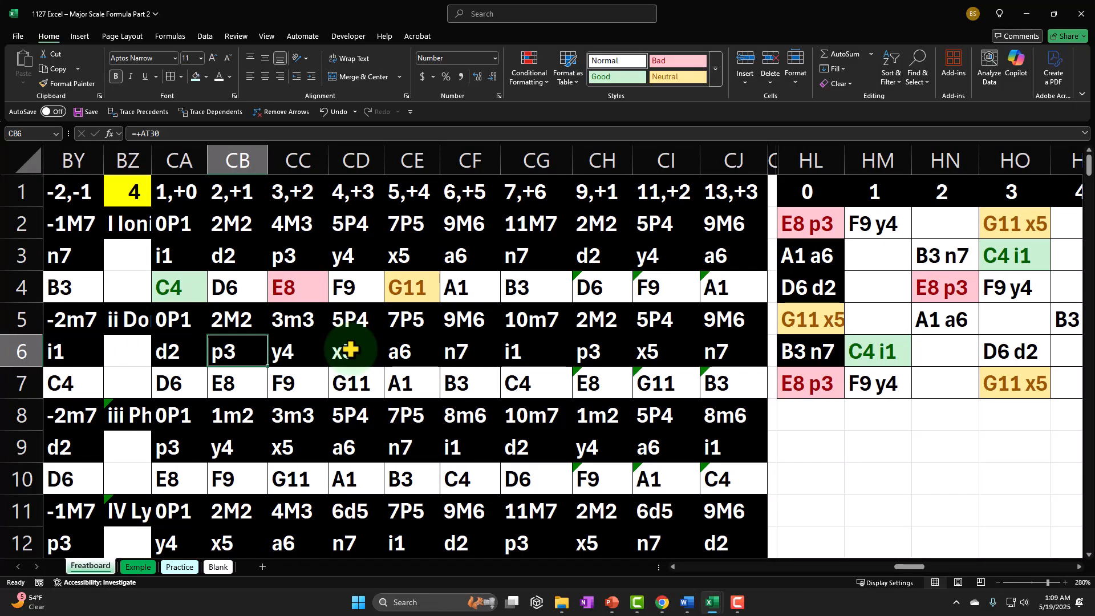
Inspect the Ionian note names in CA4:CJ4 and compare them with the formulas in HL2 and CI3
{"action": "left_click_drag", "start_coordinate": [171, 286], "coordinate": [621, 311]}
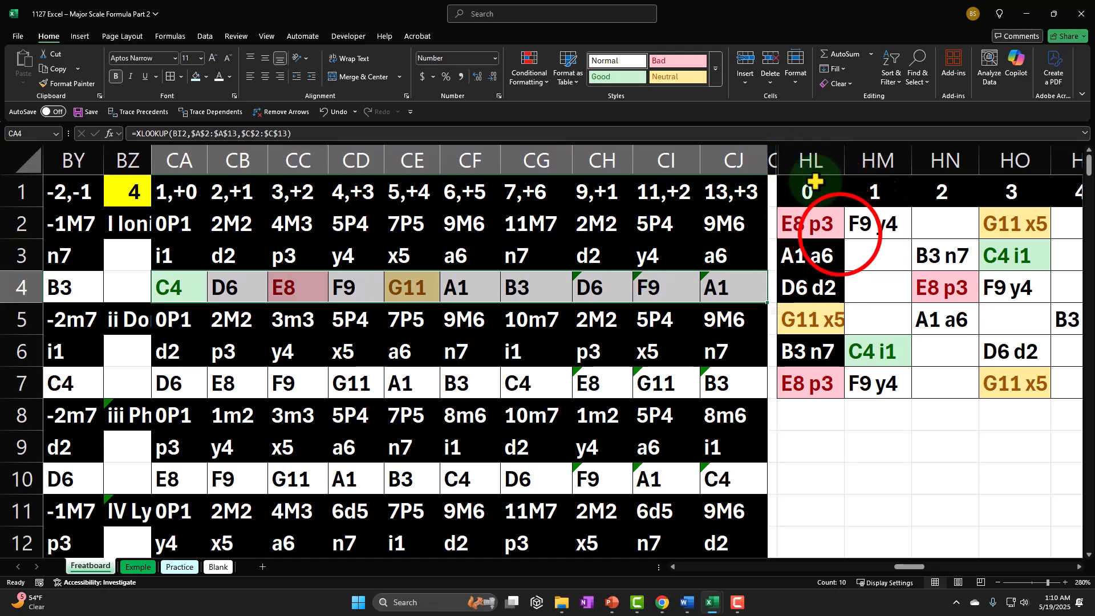
{"action": "left_click", "coordinate": [835, 227]}
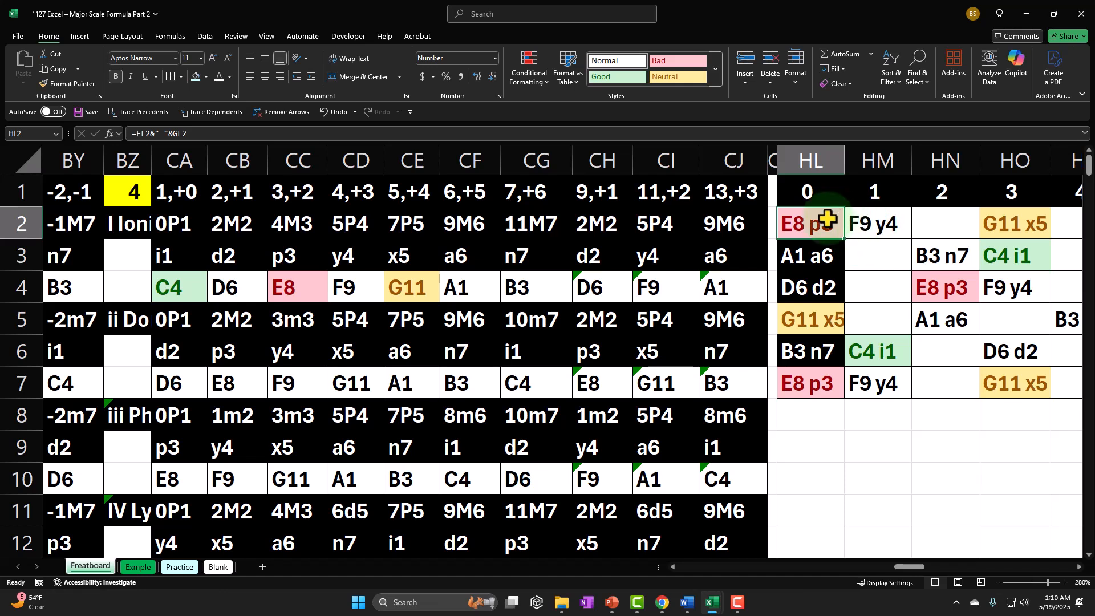
{"action": "left_click", "coordinate": [667, 254]}
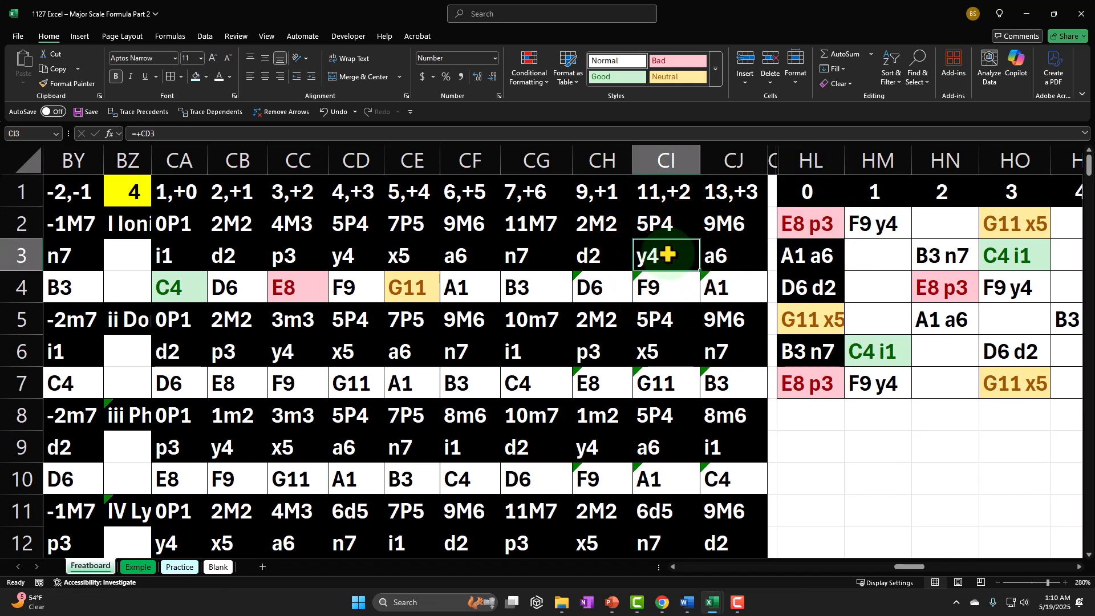
Unhide the helper columns between CJ and HL on the Freatboard sheet
{"action": "left_click", "coordinate": [741, 158]}
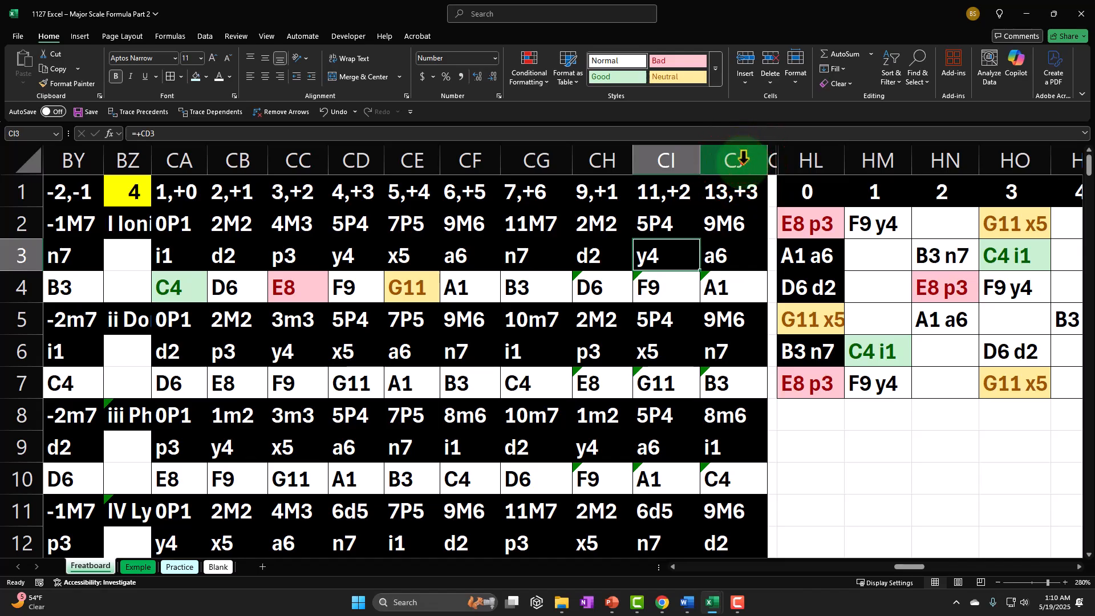
{"action": "left_click_drag", "start_coordinate": [743, 159], "coordinate": [808, 160]}
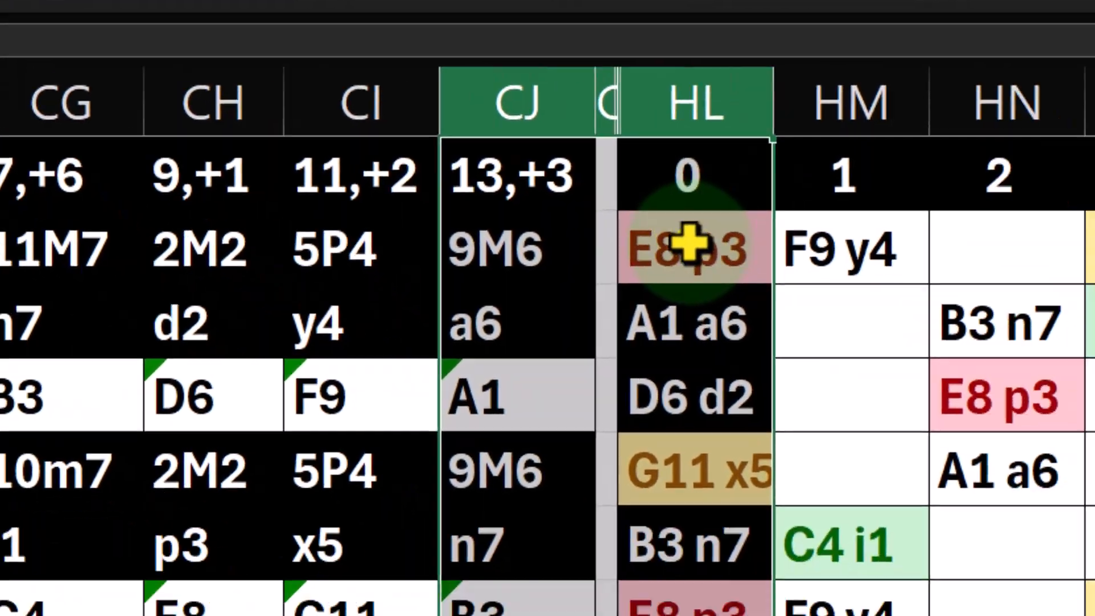
{"action": "right_click", "coordinate": [808, 221]}
{"action": "left_click", "coordinate": [553, 579]}
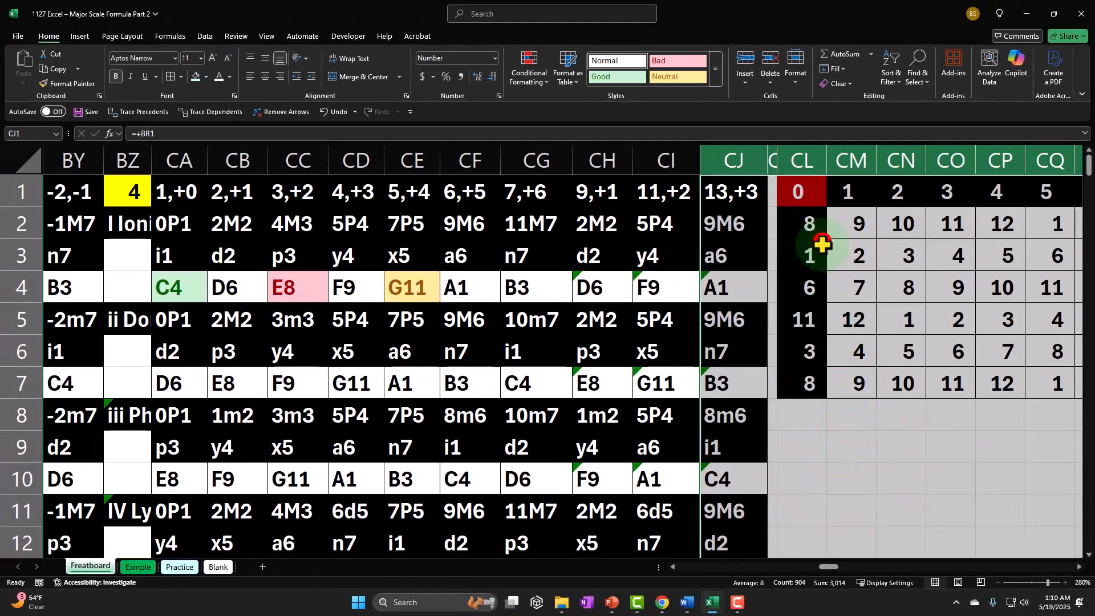
Examine the note-number grid from column CL and the scale-filtered number grid from column DL
{"action": "left_click", "coordinate": [821, 243]}
{"action": "key", "text": "Right"}
{"action": "key", "text": "Right"}
{"action": "key", "text": "Right"}
{"action": "key", "text": "Right"}
{"action": "key", "text": "Right"}
{"action": "key", "text": "Right"}
{"action": "key", "text": "Right"}
{"action": "key", "text": "Right"}
{"action": "key", "text": "Right"}
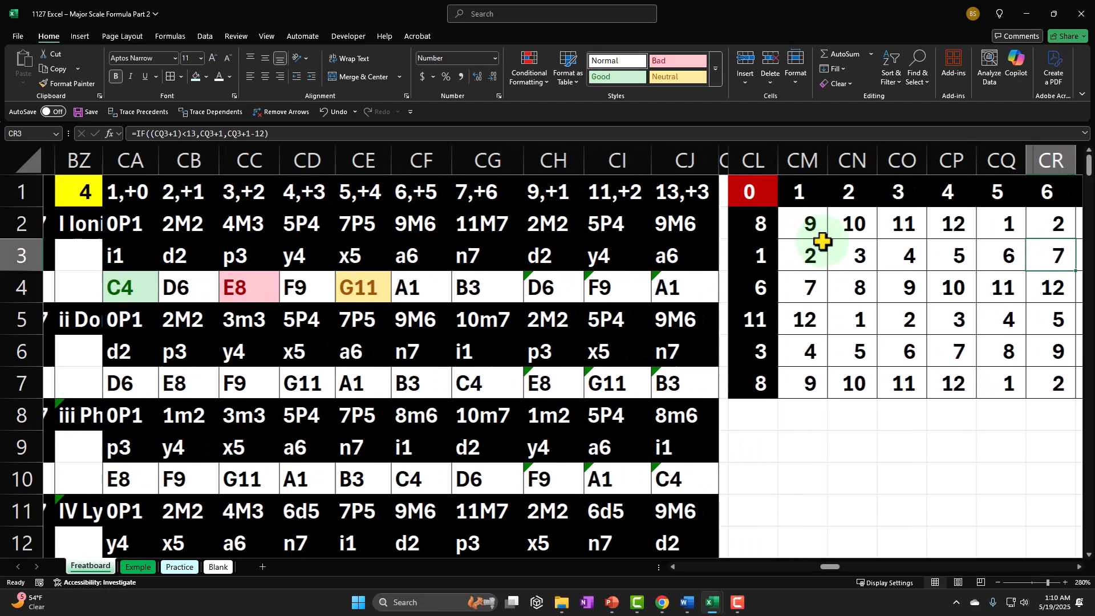
{"action": "key", "text": "Right"}
{"action": "key", "text": "Right"}
{"action": "key", "text": "Right"}
{"action": "key", "text": "Right"}
{"action": "key", "text": "Right"}
{"action": "key", "text": "Right"}
{"action": "key", "text": "Right"}
{"action": "key", "text": "Right"}
{"action": "key", "text": "Right"}
{"action": "key", "text": "Right"}
{"action": "key", "text": "Right"}
{"action": "key", "text": "Right"}
{"action": "key", "text": "Right"}
{"action": "key", "text": "Right"}
{"action": "key", "text": "Right"}
{"action": "key", "text": "Right"}
{"action": "key", "text": "Right"}
{"action": "key", "text": "Right"}
{"action": "key", "text": "Right"}
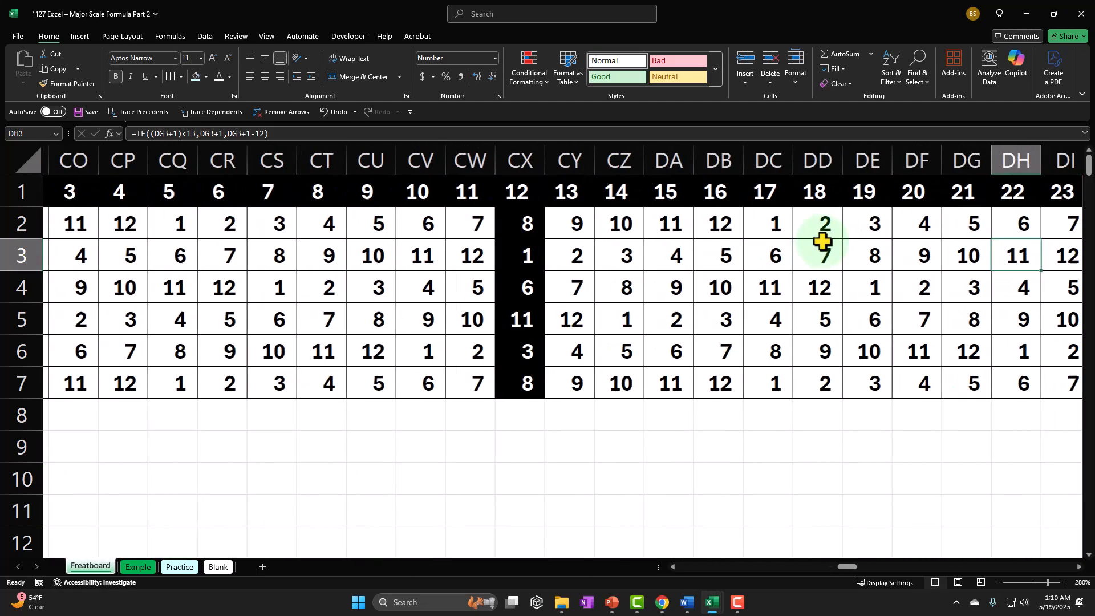
{"action": "key", "text": "Right"}
{"action": "key", "text": "Right"}
{"action": "key", "text": "Right"}
{"action": "key", "text": "Right"}
{"action": "key", "text": "Right"}
{"action": "key", "text": "Right"}
{"action": "key", "text": "Right"}
{"action": "key", "text": "Right"}
{"action": "key", "text": "Right"}
{"action": "key", "text": "Right"}
{"action": "key", "text": "Right"}
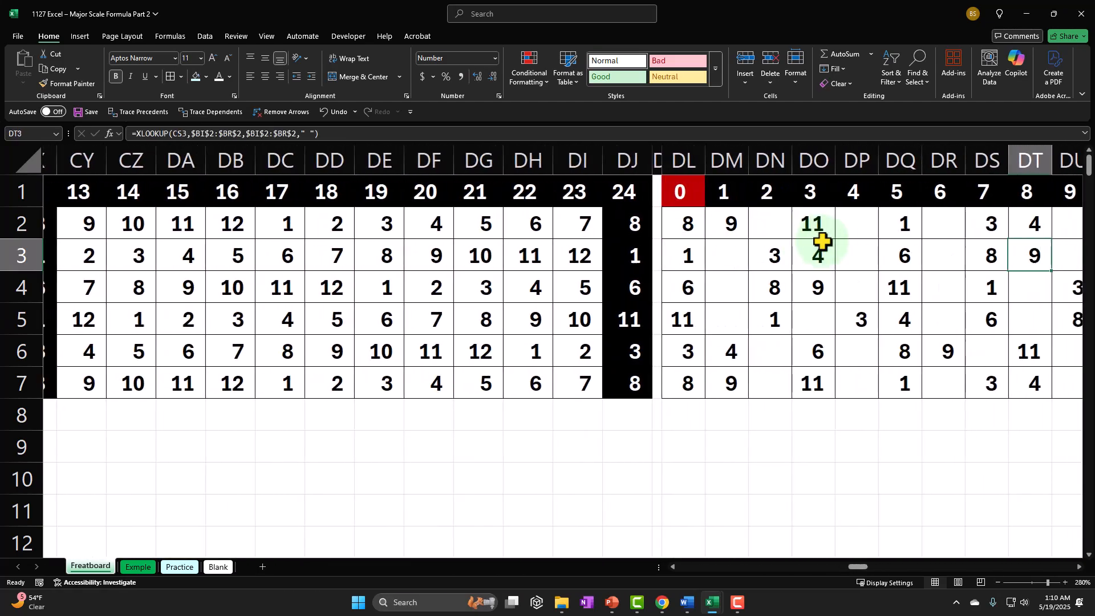
{"action": "key", "text": "Right"}
{"action": "key", "text": "Right"}
{"action": "key", "text": "Right"}
{"action": "key", "text": "Right"}
{"action": "key", "text": "Right"}
{"action": "key", "text": "Right"}
{"action": "key", "text": "Right"}
{"action": "key", "text": "Right"}
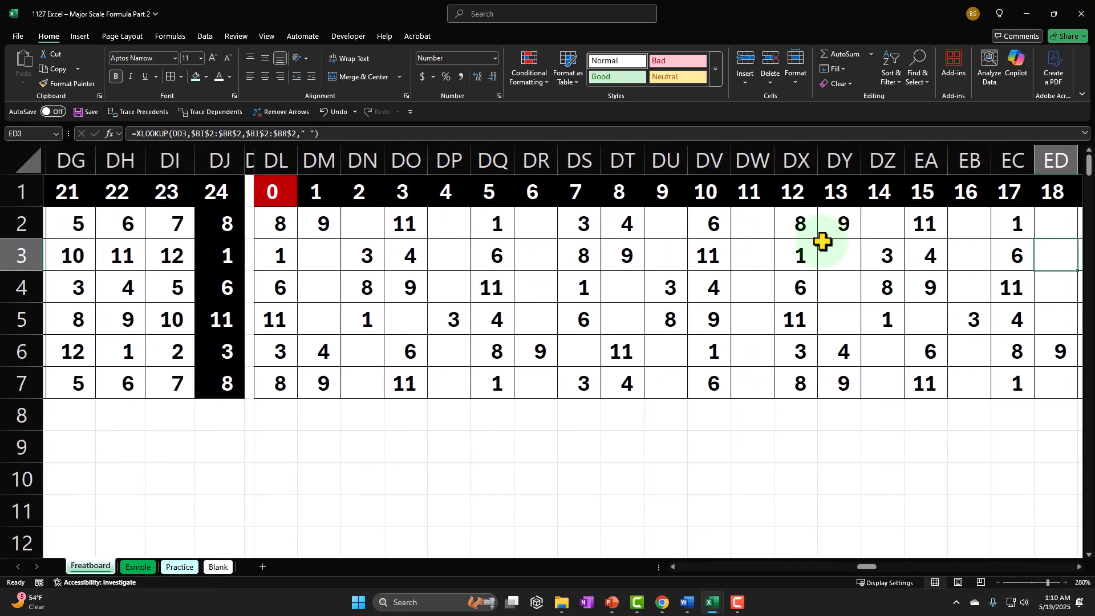
Examine the full note-name grid from column EL and the scale-filtered note-name grid from column FL
{"action": "key", "text": "Right"}
{"action": "key", "text": "Right"}
{"action": "key", "text": "Right"}
{"action": "key", "text": "Right"}
{"action": "key", "text": "Right"}
{"action": "key", "text": "Right"}
{"action": "key", "text": "Right"}
{"action": "key", "text": "Right"}
{"action": "key", "text": "Right"}
{"action": "key", "text": "Right"}
{"action": "key", "text": "Right"}
{"action": "key", "text": "Right"}
{"action": "key", "text": "Right"}
{"action": "key", "text": "Right"}
{"action": "key", "text": "Right"}
{"action": "key", "text": "Right"}
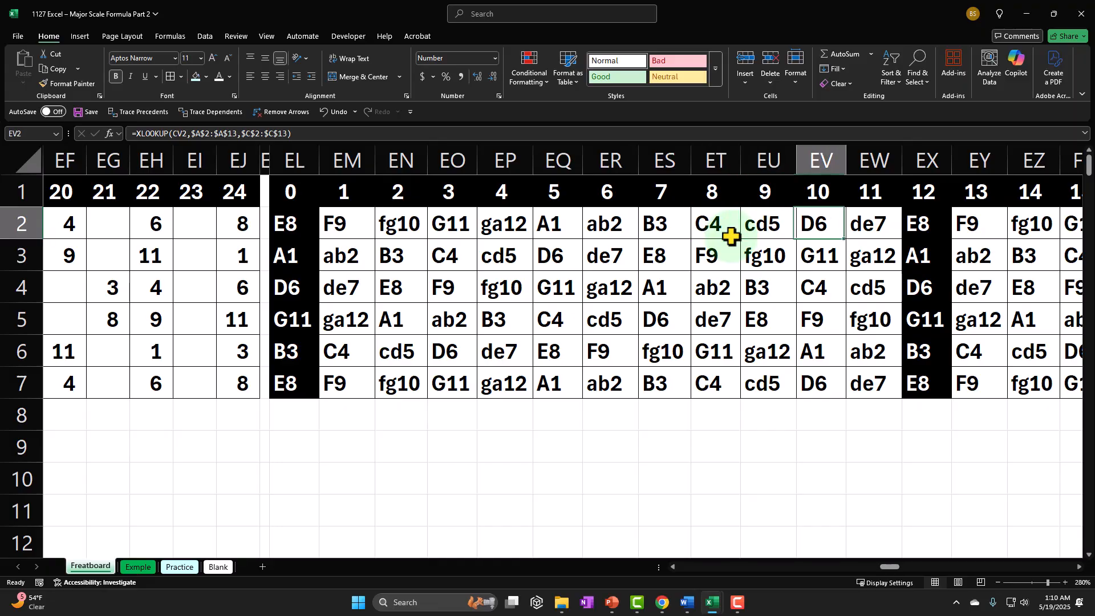
{"action": "key", "text": "Right"}
{"action": "key", "text": "Right"}
{"action": "key", "text": "Right"}
{"action": "key", "text": "Right"}
{"action": "key", "text": "Right"}
{"action": "key", "text": "Right"}
{"action": "key", "text": "Right"}
{"action": "key", "text": "Right"}
{"action": "key", "text": "Right"}
{"action": "key", "text": "Right"}
{"action": "key", "text": "Right"}
{"action": "key", "text": "Right"}
{"action": "key", "text": "Right"}
{"action": "key", "text": "Right"}
{"action": "key", "text": "Right"}
{"action": "key", "text": "Right"}
{"action": "key", "text": "Right"}
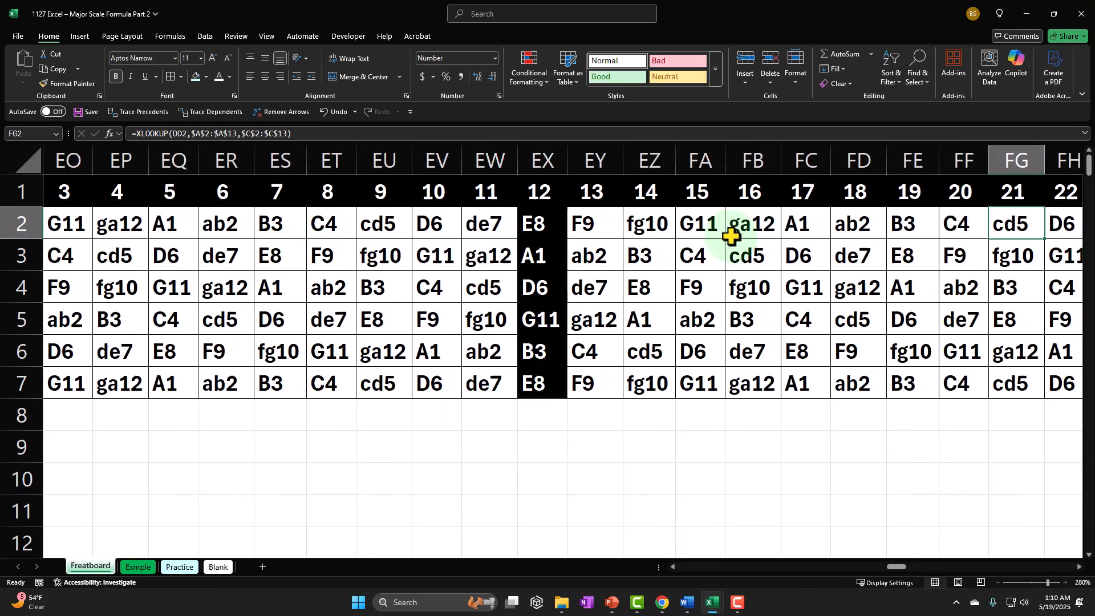
{"action": "key", "text": "Right"}
{"action": "key", "text": "Right"}
{"action": "key", "text": "Right"}
{"action": "key", "text": "Right"}
{"action": "key", "text": "Right"}
{"action": "key", "text": "Right"}
{"action": "key", "text": "Right"}
{"action": "key", "text": "Right"}
{"action": "key", "text": "Right"}
{"action": "key", "text": "Right"}
{"action": "key", "text": "Right"}
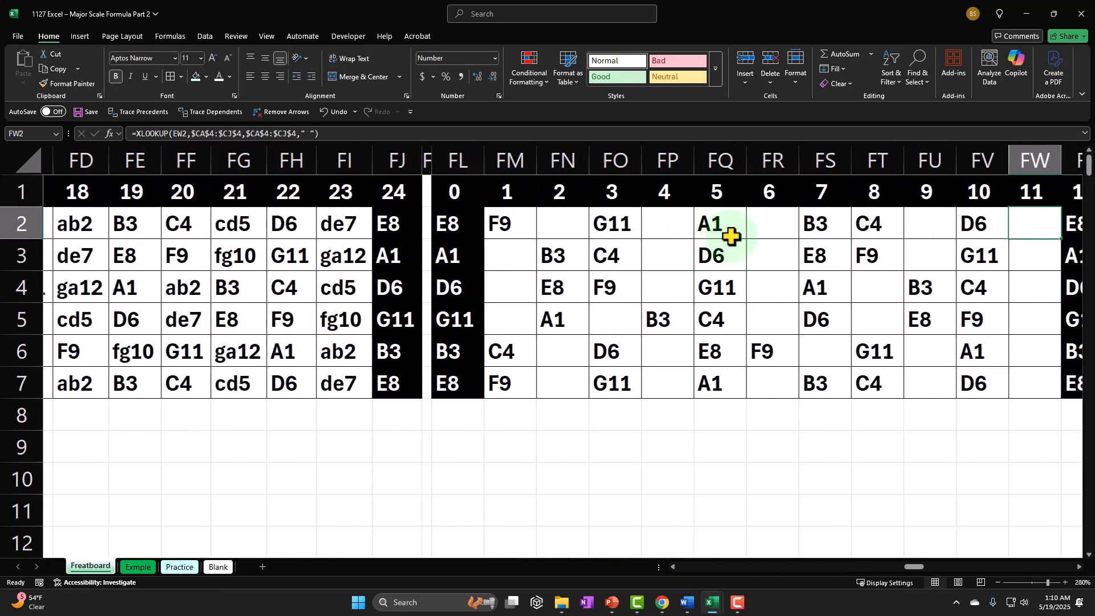
{"action": "key", "text": "Right"}
{"action": "key", "text": "Right"}
{"action": "key", "text": "Right"}
{"action": "key", "text": "Right"}
{"action": "key", "text": "Right"}
{"action": "key", "text": "Right"}
{"action": "key", "text": "Right"}
{"action": "key", "text": "Right"}
{"action": "key", "text": "Right"}
{"action": "key", "text": "Right"}
{"action": "key", "text": "Right"}
{"action": "key", "text": "Right"}
{"action": "key", "text": "Right"}
{"action": "key", "text": "Right"}
{"action": "key", "text": "Right"}
{"action": "key", "text": "Right"}
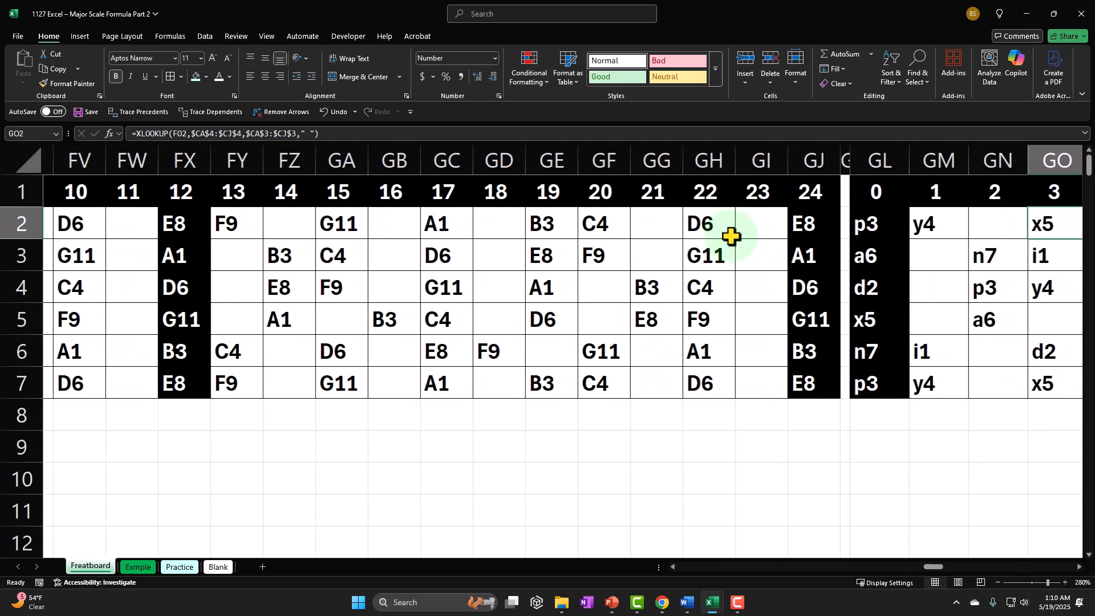
Examine the scale-degree letter grid from column GL and the combined fretboard grid from column HL
{"action": "key", "text": "Right"}
{"action": "key", "text": "Right"}
{"action": "key", "text": "Right"}
{"action": "key", "text": "Right"}
{"action": "key", "text": "Right"}
{"action": "key", "text": "Right"}
{"action": "key", "text": "Right"}
{"action": "key", "text": "Right"}
{"action": "key", "text": "Right"}
{"action": "key", "text": "Right"}
{"action": "key", "text": "Right"}
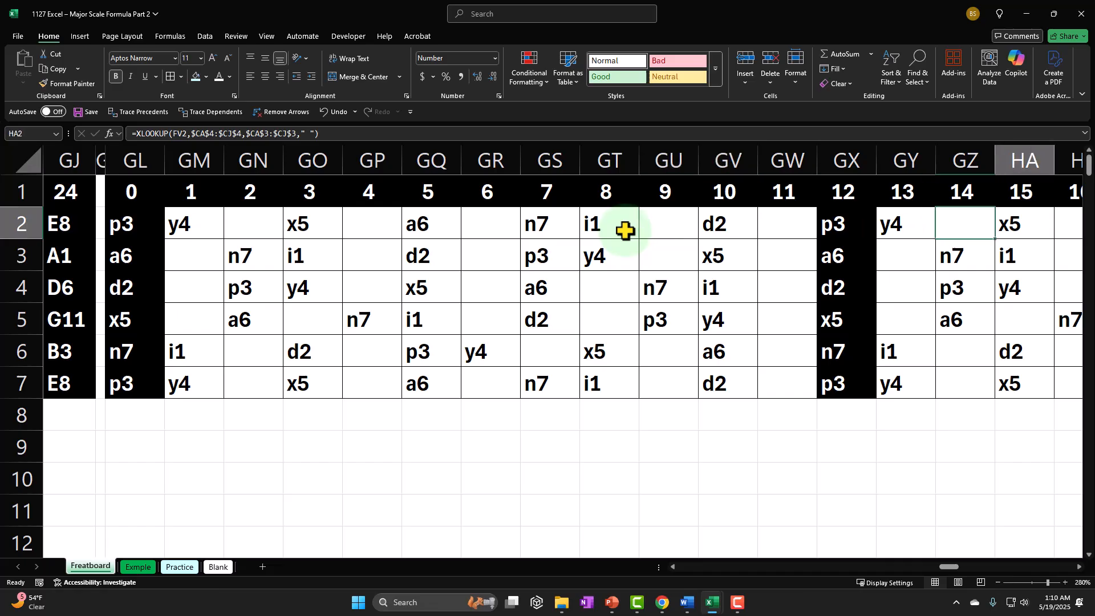
{"action": "key", "text": "Right"}
{"action": "key", "text": "Right"}
{"action": "key", "text": "Right"}
{"action": "key", "text": "Right"}
{"action": "key", "text": "Right"}
{"action": "key", "text": "Right"}
{"action": "key", "text": "Right"}
{"action": "key", "text": "Right"}
{"action": "key", "text": "Right"}
{"action": "key", "text": "Right"}
{"action": "key", "text": "Right"}
{"action": "key", "text": "Right"}
{"action": "key", "text": "Right"}
{"action": "key", "text": "Right"}
{"action": "key", "text": "Right"}
{"action": "key", "text": "Right"}
{"action": "key", "text": "Right"}
{"action": "key", "text": "Right"}
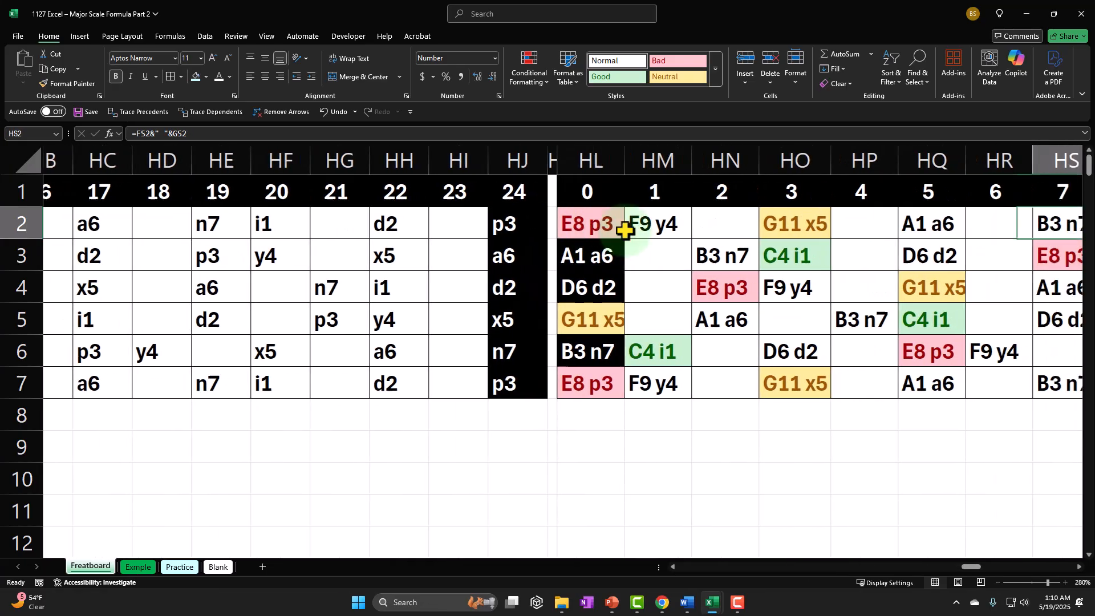
{"action": "key", "text": "Right"}
{"action": "key", "text": "Right"}
{"action": "key", "text": "Right"}
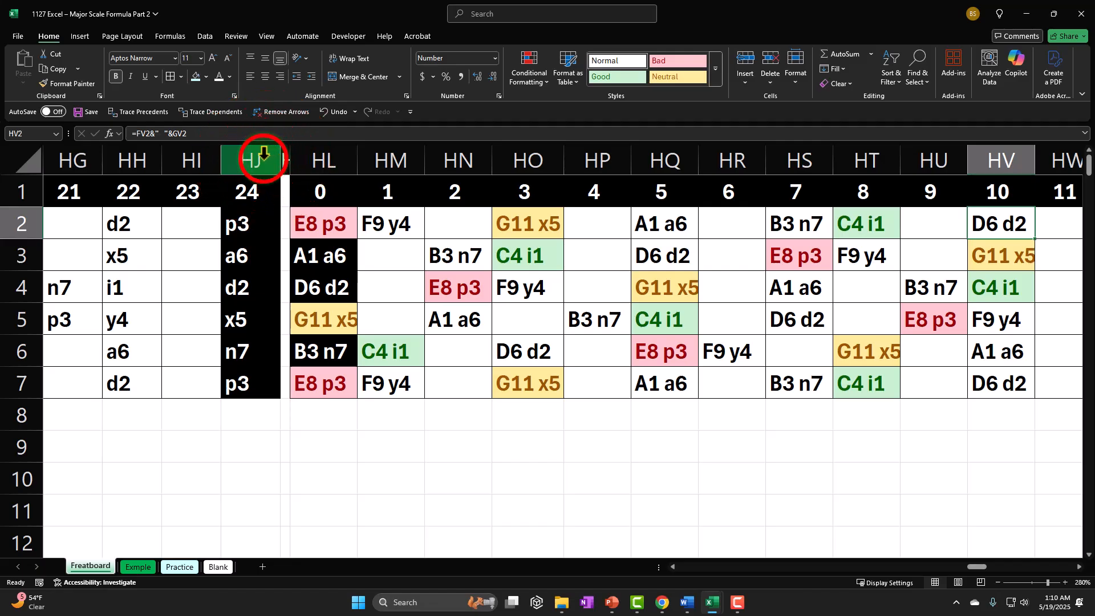
Hide the helper columns CK through HJ so the fretboard grid sits beside the mode tables
{"action": "left_click_drag", "start_coordinate": [264, 154], "coordinate": [771, 187]}
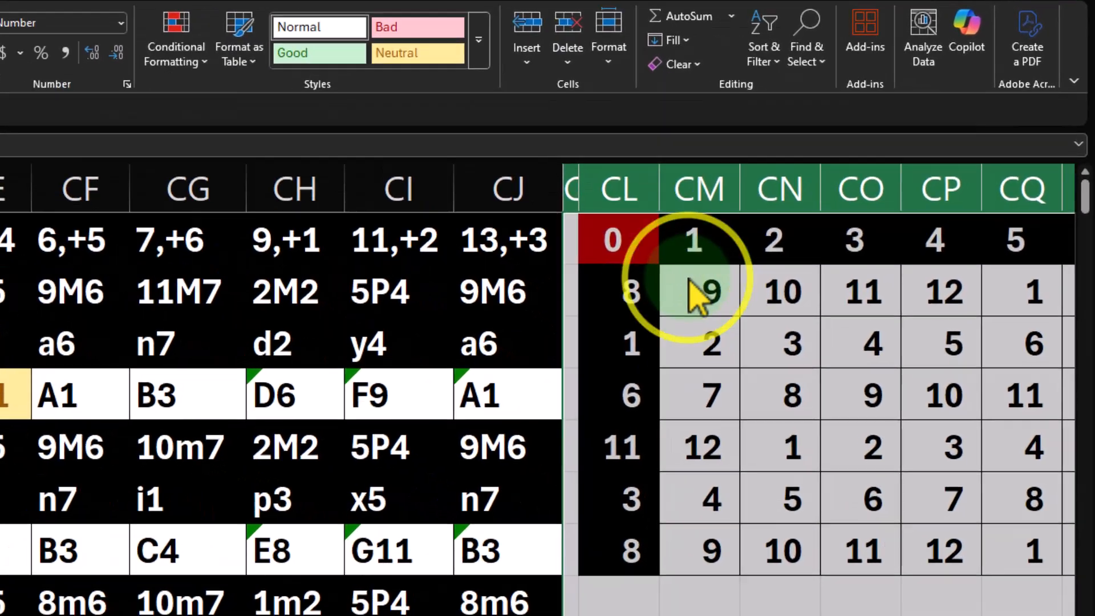
{"action": "right_click", "coordinate": [691, 282]}
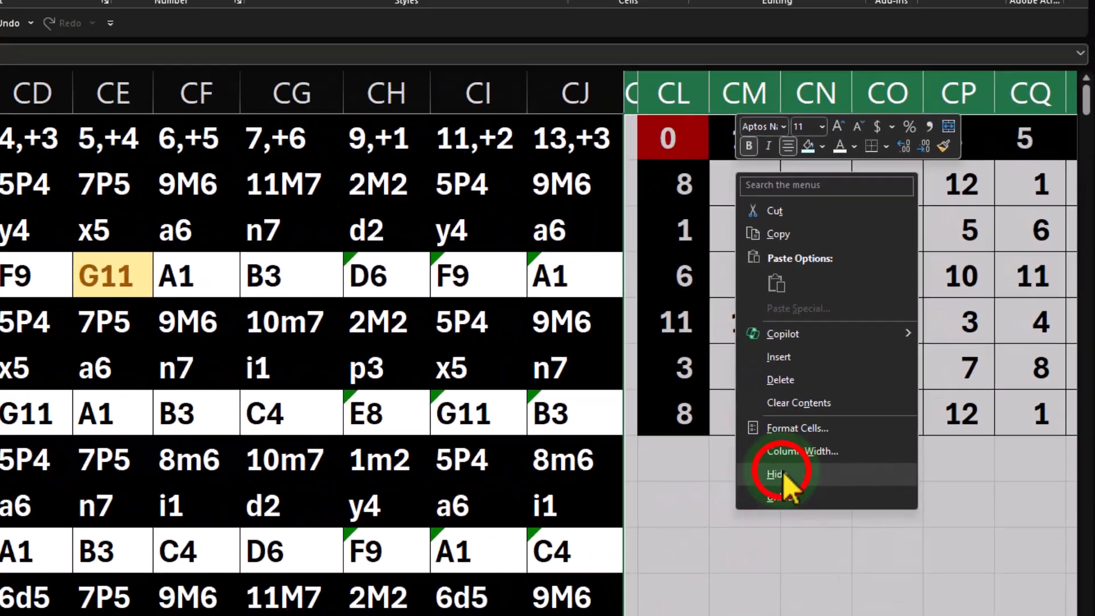
{"action": "left_click", "coordinate": [628, 555]}
{"action": "left_click", "coordinate": [426, 268]}
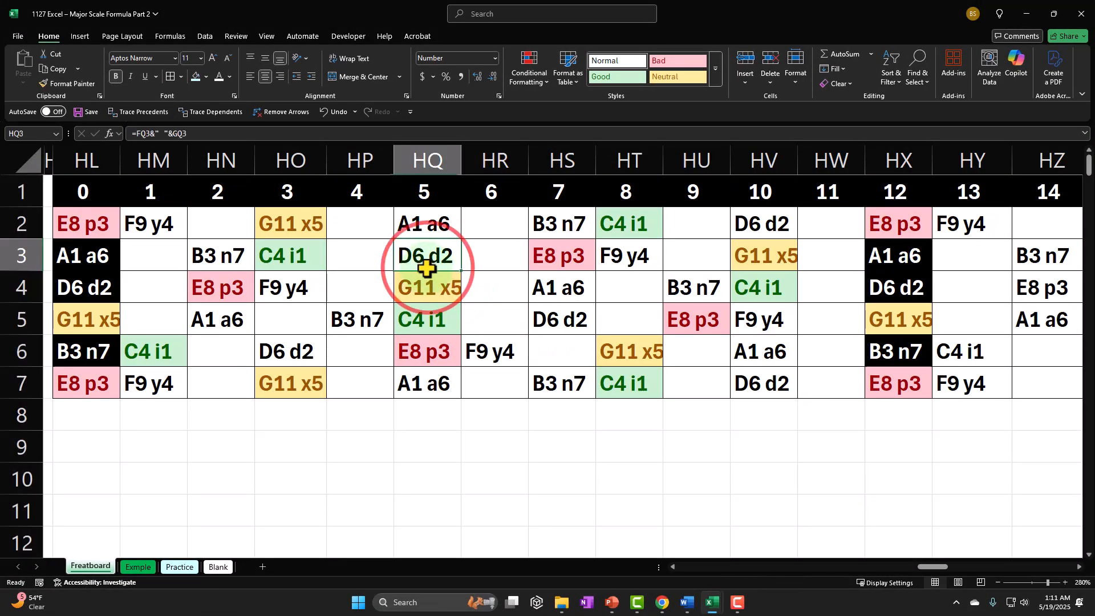
Review the mode tables from column BZ alongside the fretboard grid, including the formula in HL2
{"action": "key", "text": "Left"}
{"action": "key", "text": "Left"}
{"action": "key", "text": "Left"}
{"action": "key", "text": "Left"}
{"action": "key", "text": "Left"}
{"action": "key", "text": "Left"}
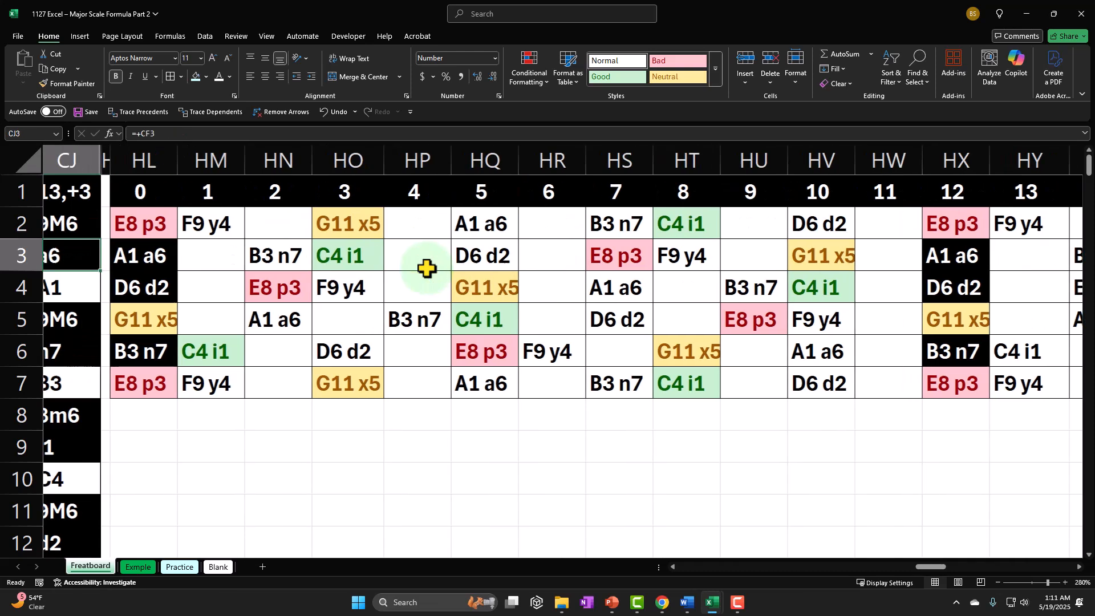
{"action": "key", "text": "Left"}
{"action": "key", "text": "Left"}
{"action": "key", "text": "Left"}
{"action": "key", "text": "Left"}
{"action": "key", "text": "Left"}
{"action": "key", "text": "Left"}
{"action": "key", "text": "Left"}
{"action": "key", "text": "Left"}
{"action": "key", "text": "Left"}
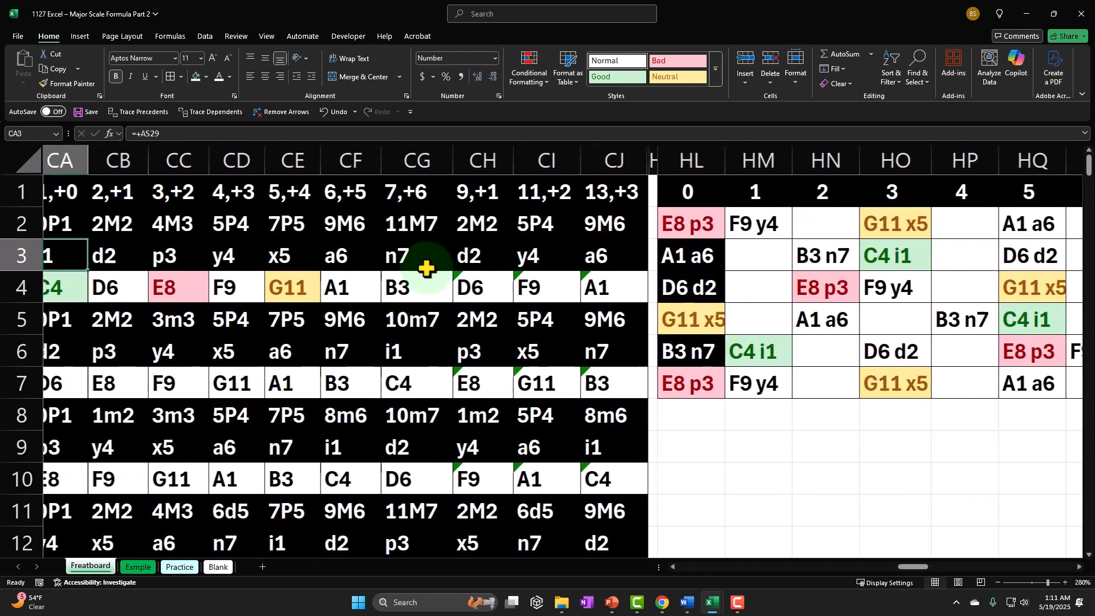
{"action": "key", "text": "Left"}
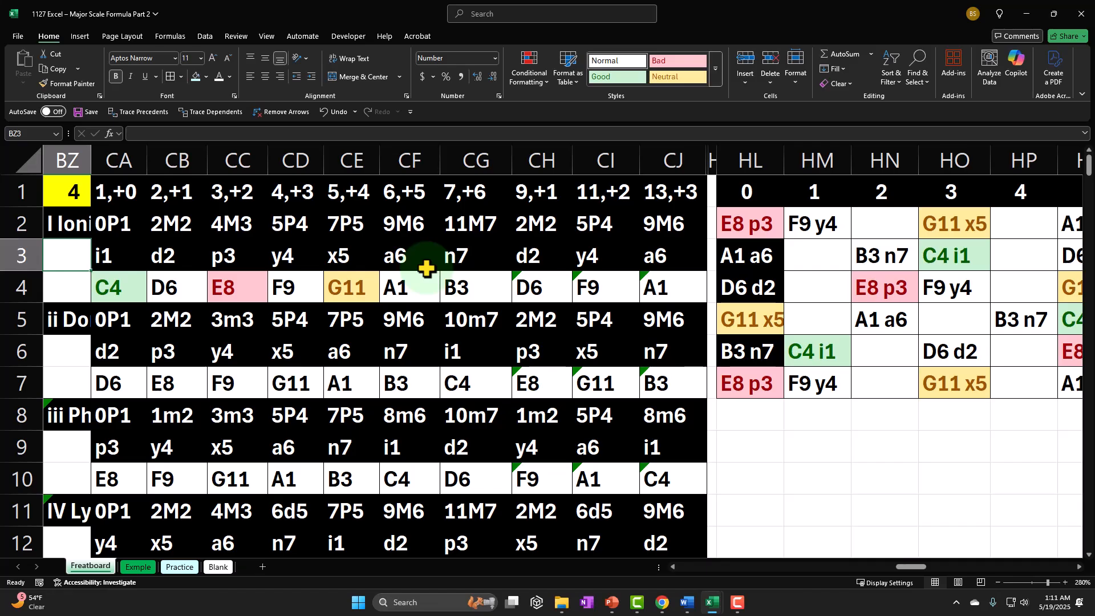
{"action": "left_click", "coordinate": [709, 235]}
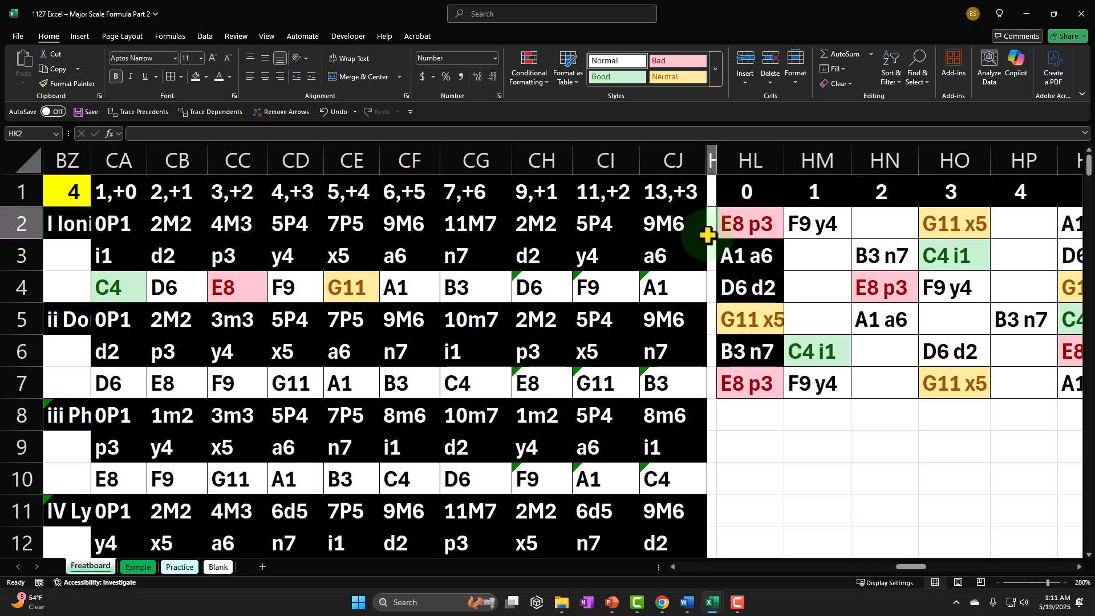
{"action": "left_click", "coordinate": [755, 224]}
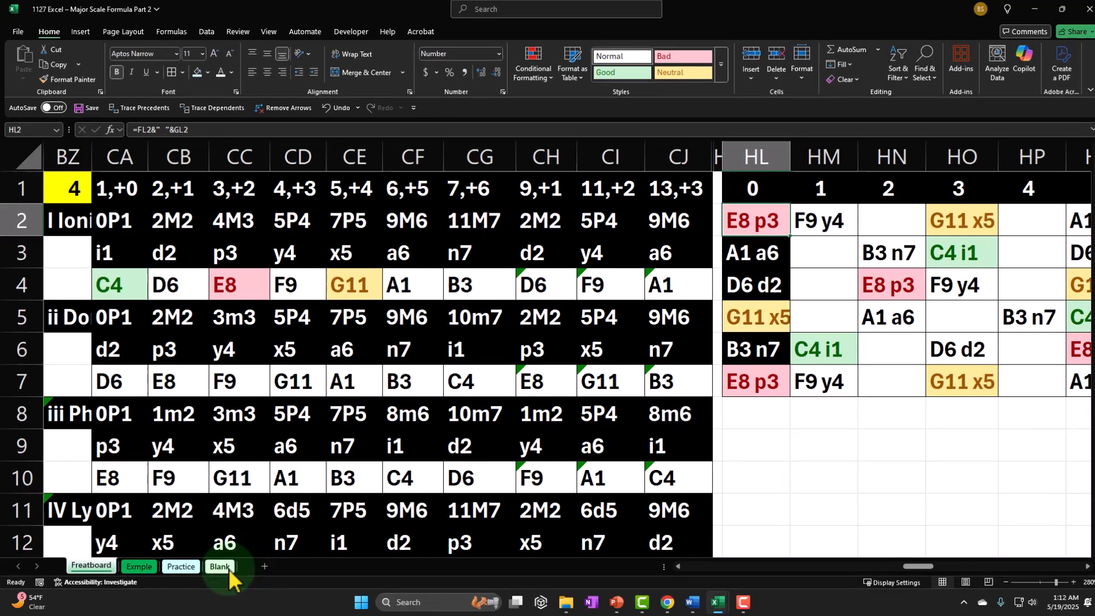
Return to the Blank sheet and unhide all hidden columns between H and W
{"action": "left_click", "coordinate": [222, 568]}
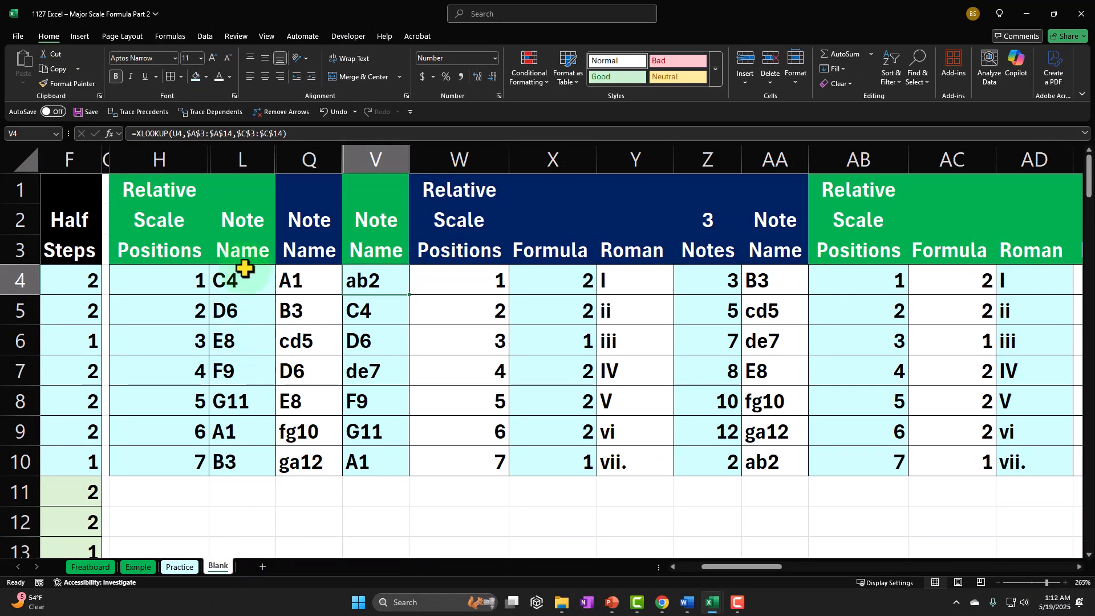
{"action": "left_click", "coordinate": [168, 154]}
{"action": "left_click_drag", "start_coordinate": [166, 155], "coordinate": [387, 170]}
{"action": "left_click_drag", "start_coordinate": [166, 155], "coordinate": [440, 156]}
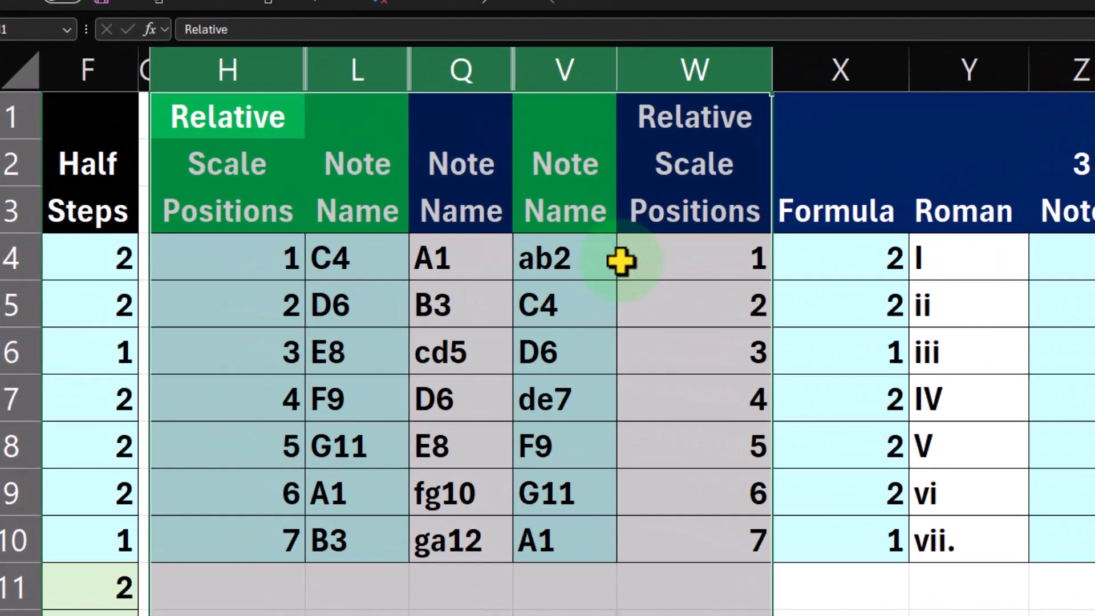
{"action": "right_click", "coordinate": [621, 261]}
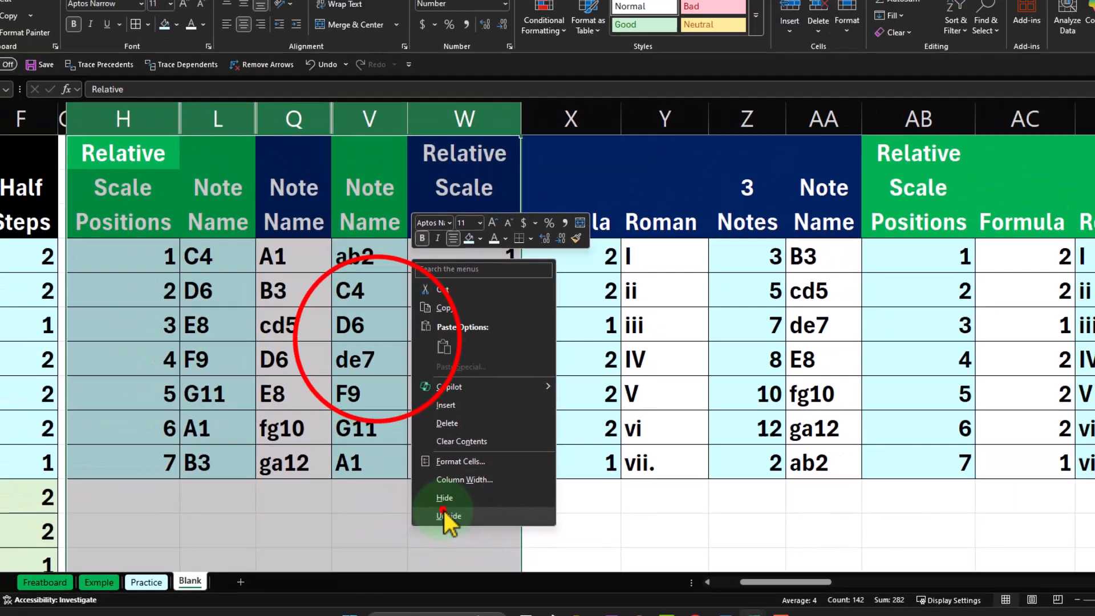
{"action": "left_click", "coordinate": [664, 614]}
{"action": "left_click", "coordinate": [382, 353]}
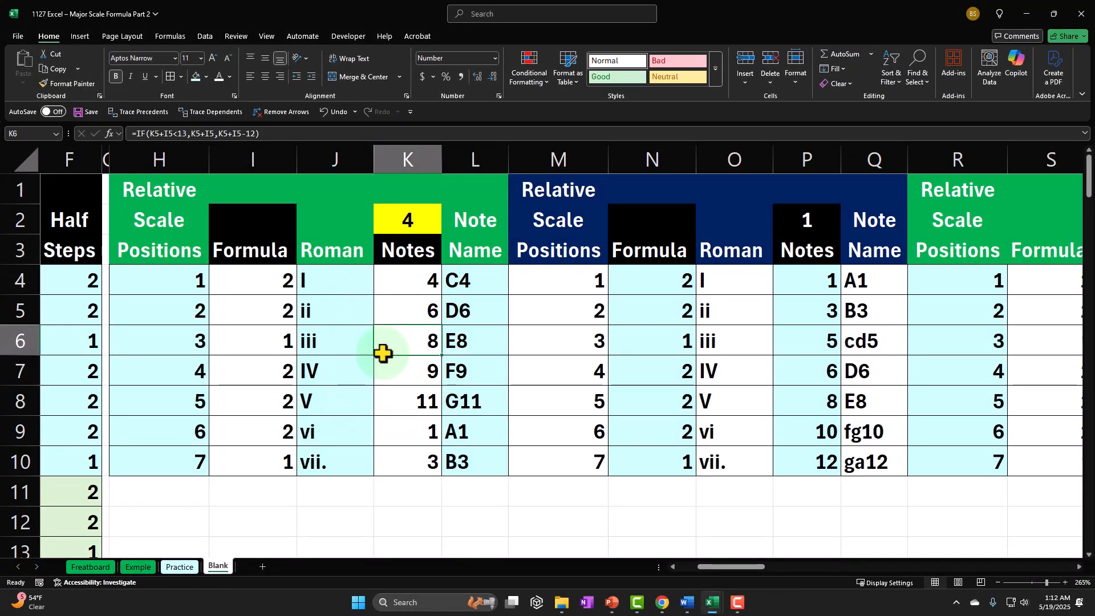
Look across the scale tables for starting notes 1 and 2 in row 6, up to column X
{"action": "key", "text": "Right"}
{"action": "key", "text": "Right"}
{"action": "key", "text": "Right"}
{"action": "key", "text": "Right"}
{"action": "key", "text": "Right"}
{"action": "key", "text": "Right"}
{"action": "key", "text": "Right"}
{"action": "key", "text": "Right"}
{"action": "key", "text": "Right"}
{"action": "key", "text": "Right"}
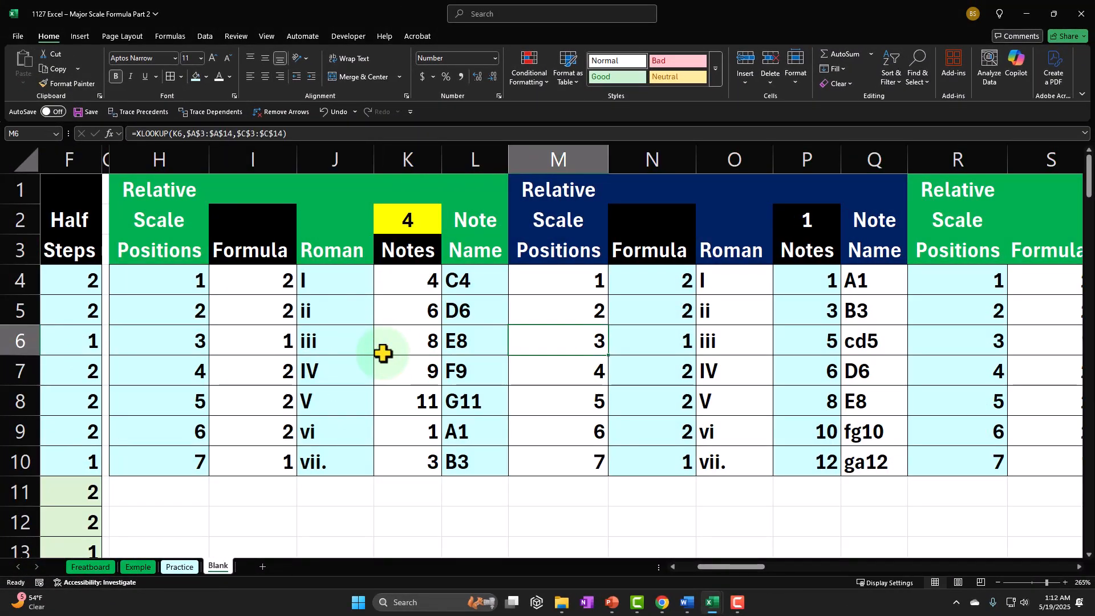
{"action": "key", "text": "Right"}
{"action": "key", "text": "Right"}
{"action": "key", "text": "Right"}
{"action": "key", "text": "Right"}
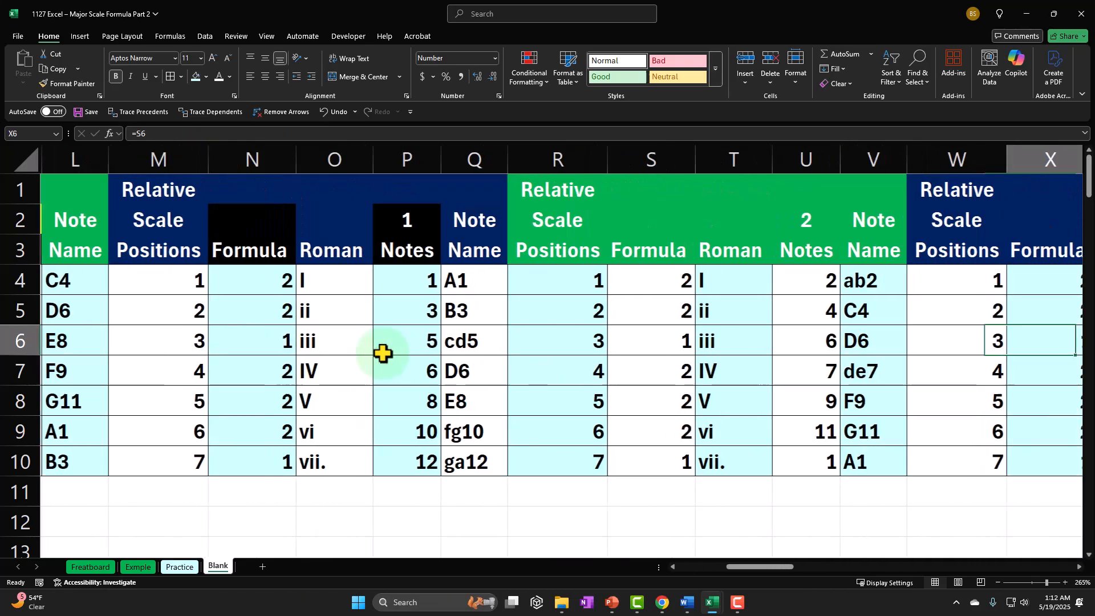
Fill the row 2–3 header cells in columns R, T and V of the scale 2 table black
{"action": "left_click_drag", "start_coordinate": [378, 224], "coordinate": [378, 245]}
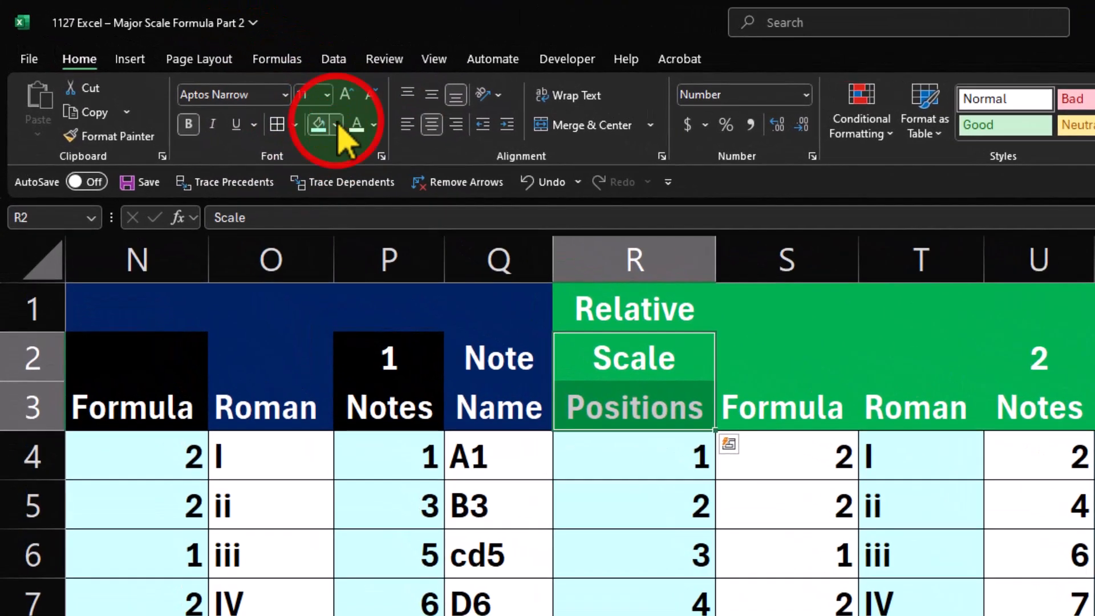
{"action": "left_click", "coordinate": [207, 77]}
{"action": "left_click", "coordinate": [349, 216]}
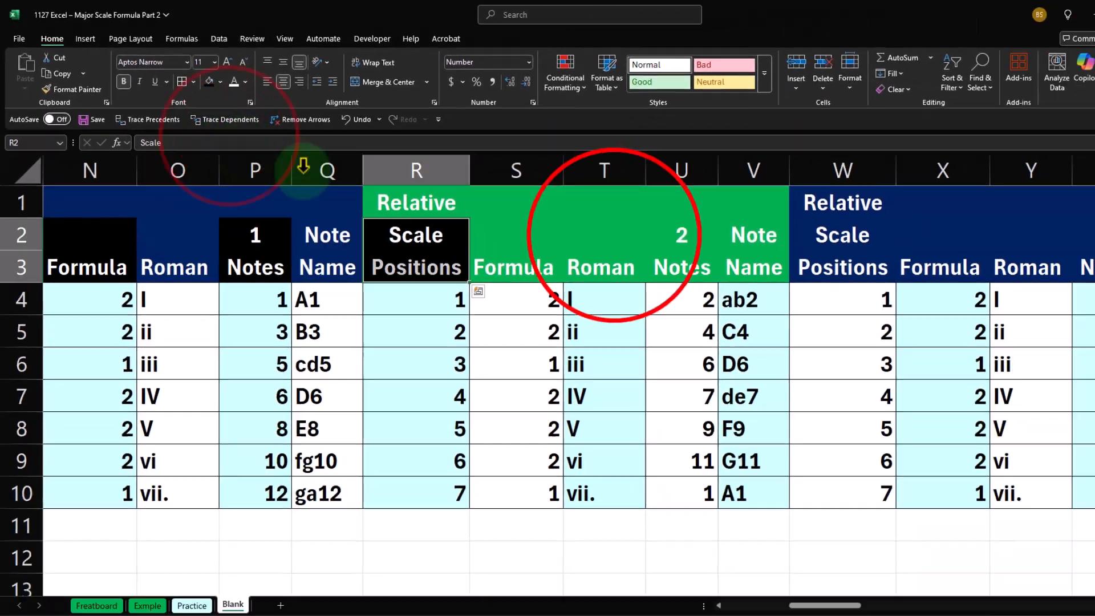
{"action": "left_click_drag", "start_coordinate": [935, 359], "coordinate": [935, 394]}
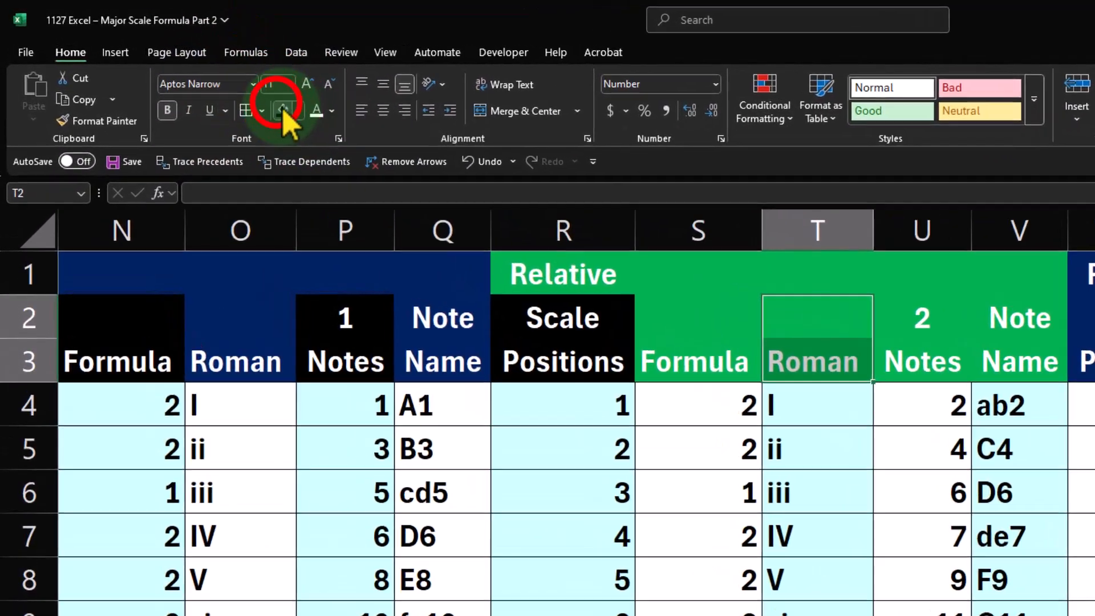
{"action": "left_click", "coordinate": [196, 77]}
{"action": "left_click_drag", "start_coordinate": [718, 220], "coordinate": [707, 251]}
{"action": "left_click", "coordinate": [196, 77]}
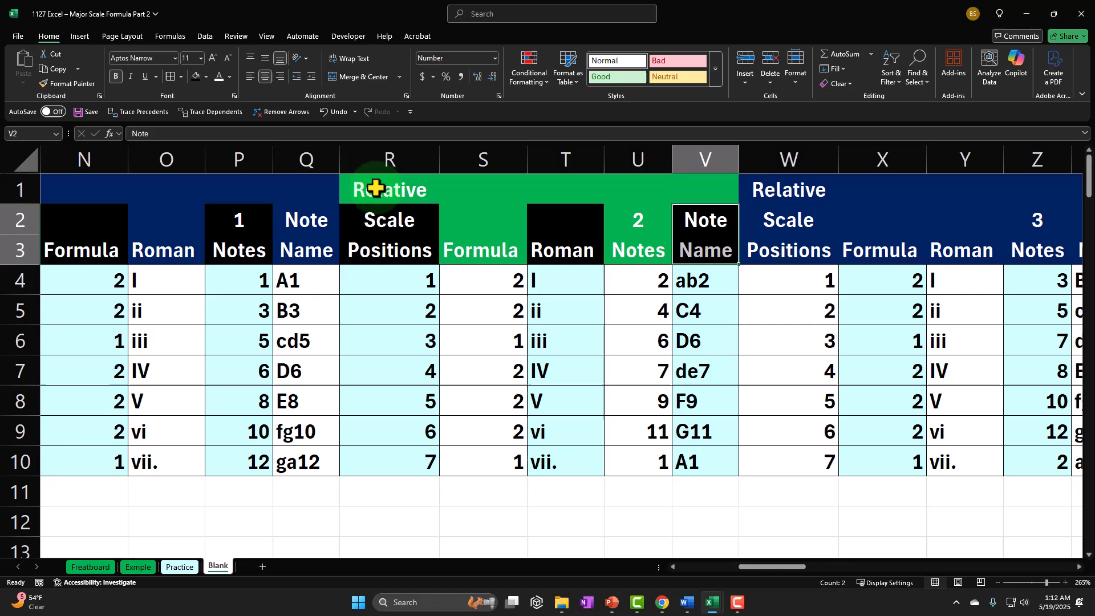
{"action": "left_click_drag", "start_coordinate": [376, 189], "coordinate": [678, 199]}
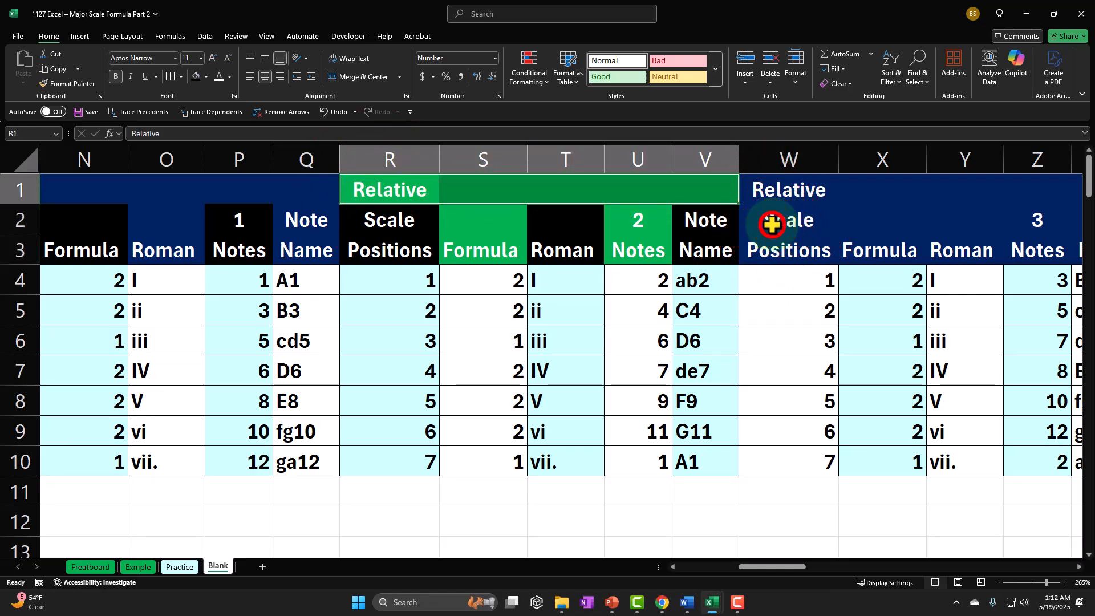
Fill the Formula header cells X2:X3 and the Notes header cells Z2:Z3 of the scale 3 table black
{"action": "left_click_drag", "start_coordinate": [772, 224], "coordinate": [775, 244]}
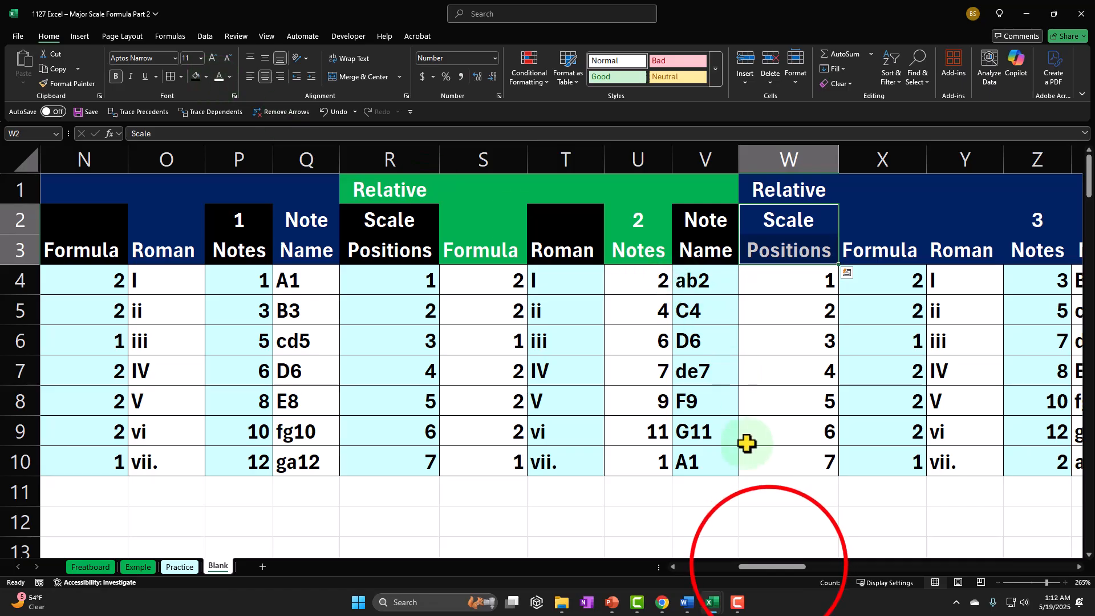
{"action": "left_click_drag", "start_coordinate": [770, 567], "coordinate": [803, 567]}
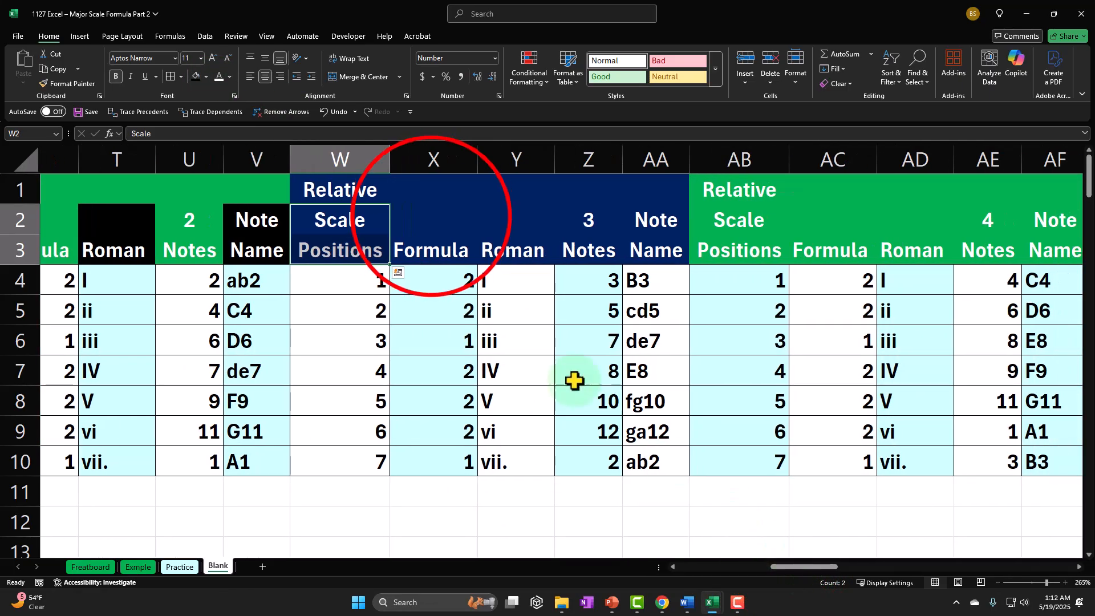
{"action": "left_click_drag", "start_coordinate": [431, 223], "coordinate": [432, 247]}
{"action": "left_click", "coordinate": [196, 77]}
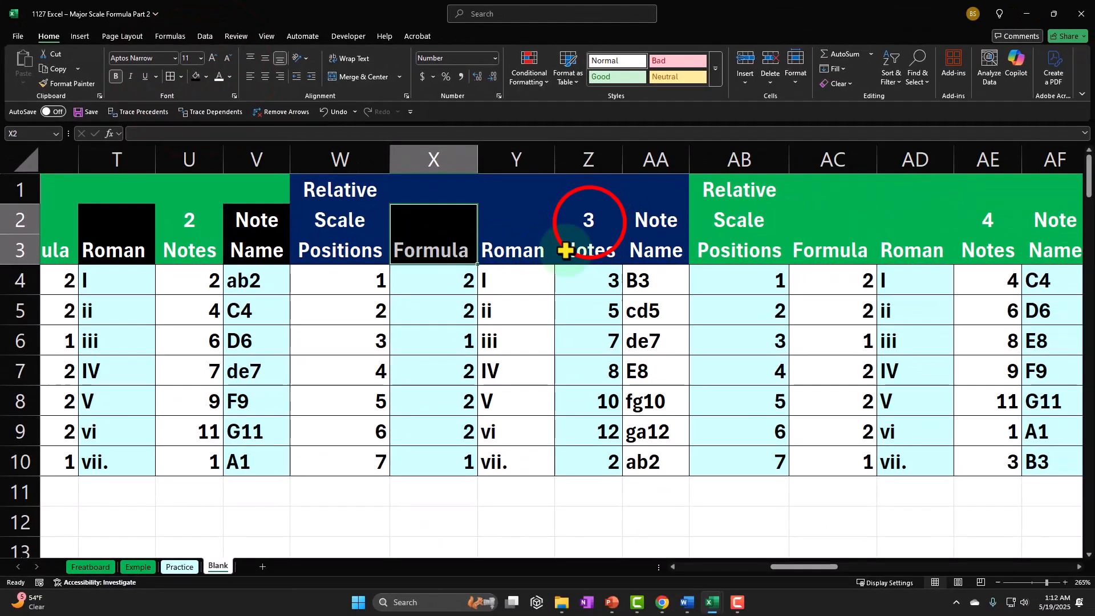
{"action": "left_click_drag", "start_coordinate": [565, 249], "coordinate": [589, 223]}
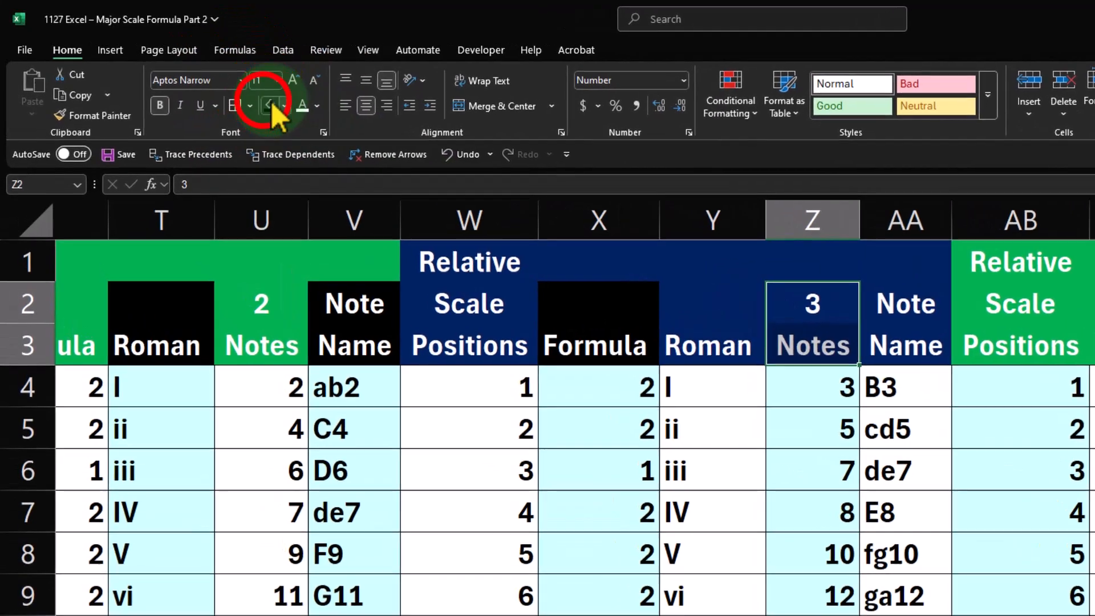
{"action": "left_click", "coordinate": [196, 77]}
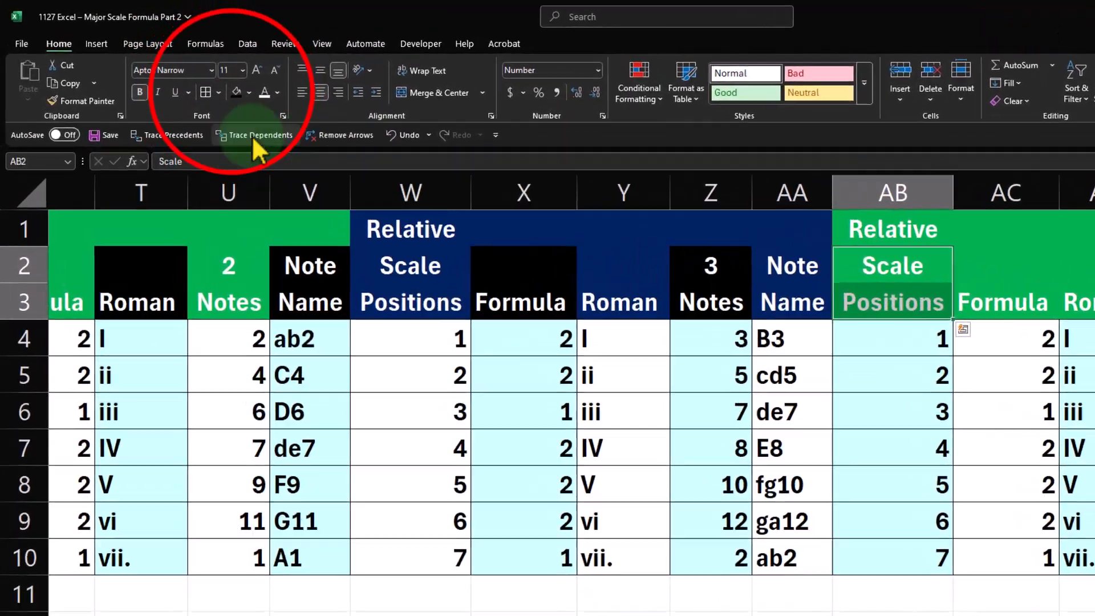
Fill the row 2–3 header cells black in columns AB, AD and AF of scale 4 and column AH of scale 5
{"action": "left_click", "coordinate": [195, 77]}
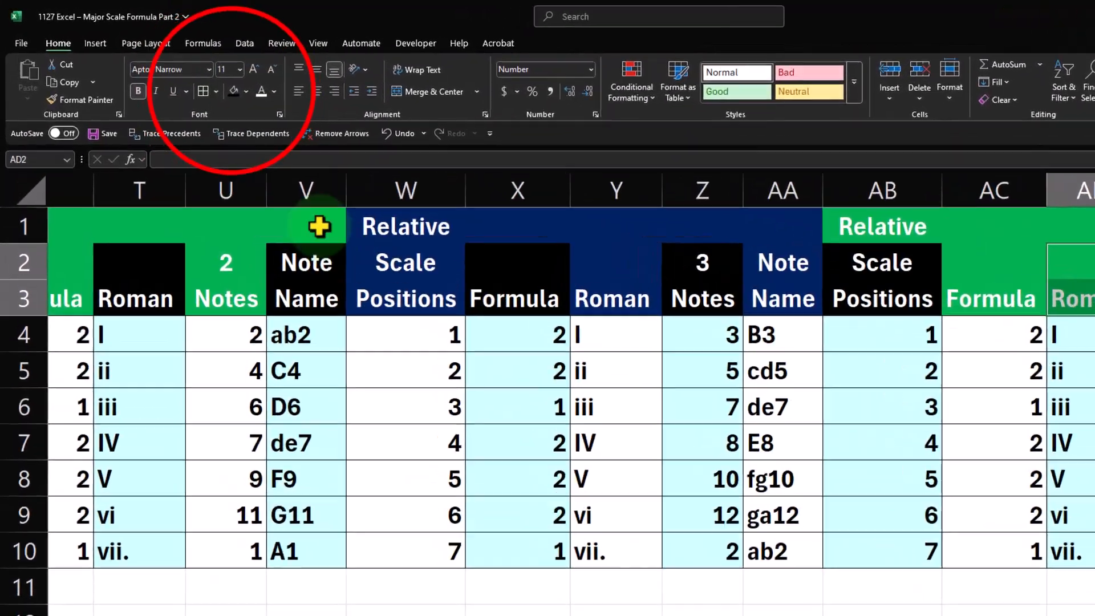
{"action": "left_click", "coordinate": [195, 77]}
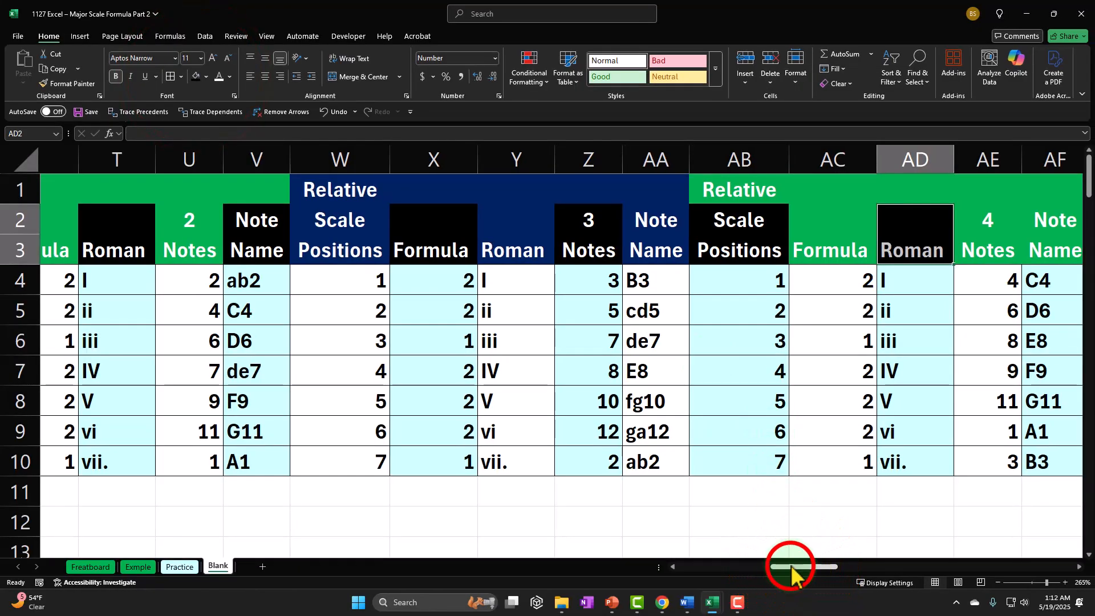
{"action": "left_click_drag", "start_coordinate": [792, 568], "coordinate": [843, 564]}
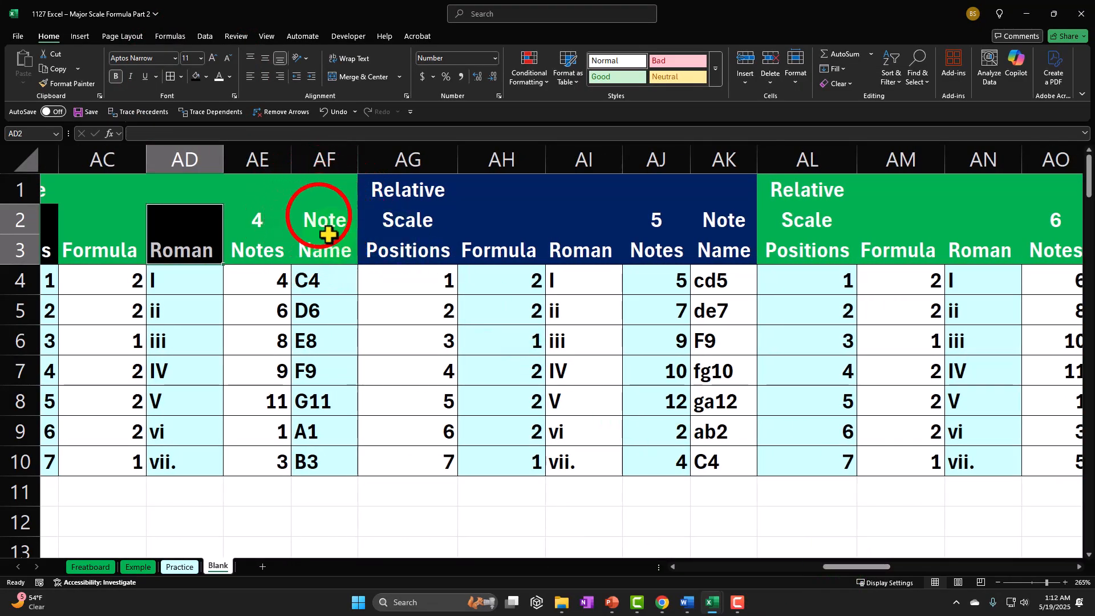
{"action": "left_click_drag", "start_coordinate": [328, 233], "coordinate": [313, 215]}
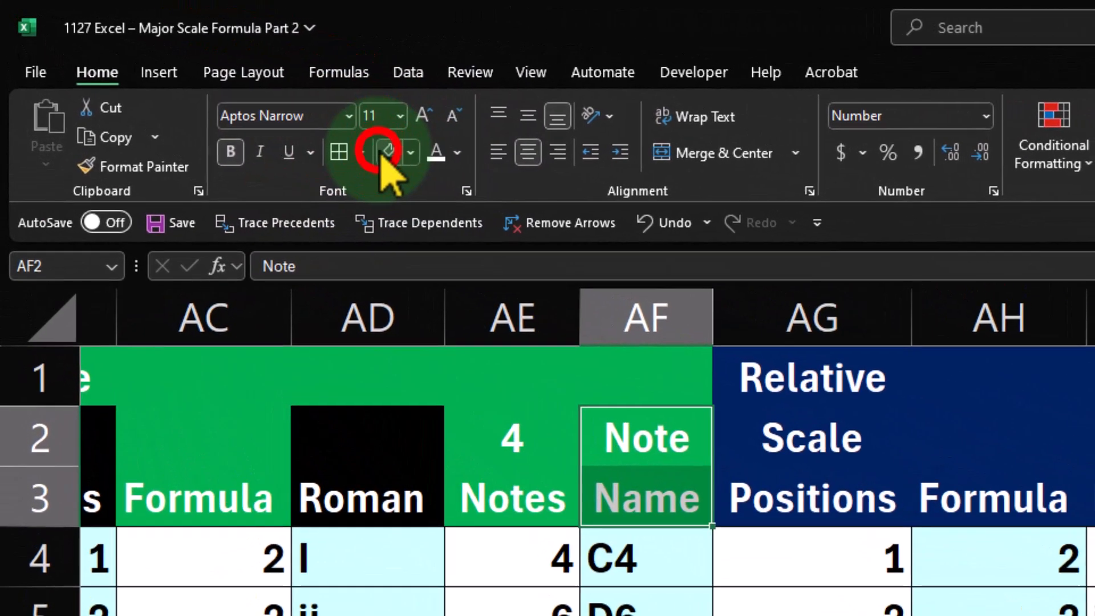
{"action": "left_click", "coordinate": [195, 77]}
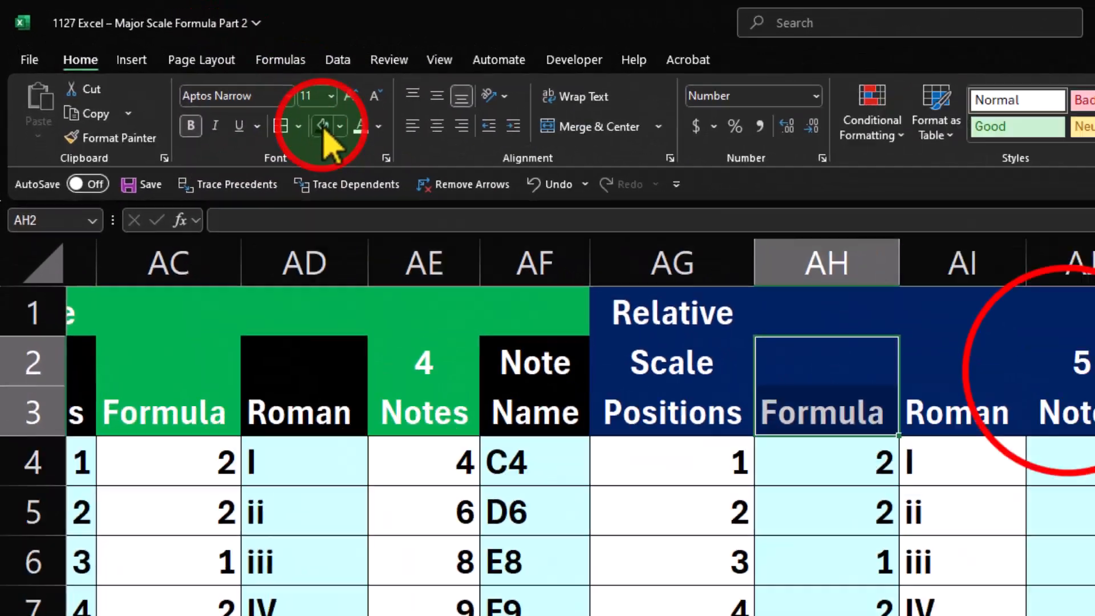
{"action": "left_click", "coordinate": [196, 77]}
{"action": "left_click_drag", "start_coordinate": [647, 223], "coordinate": [651, 256]}
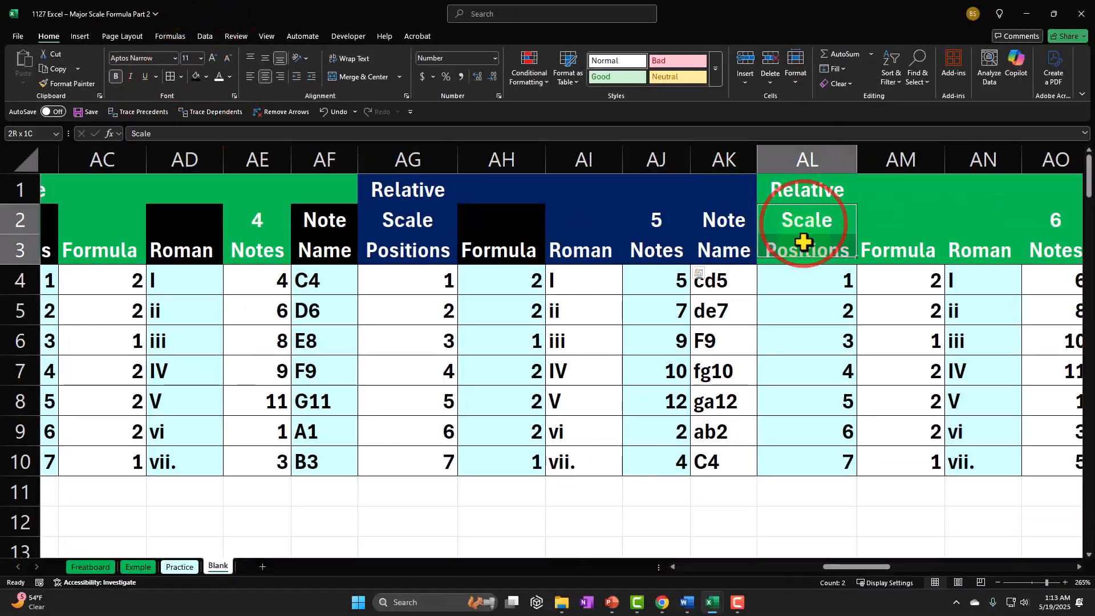
Fill the row 2–3 header cells in columns AL, AN and AP of the scale 6 table black
{"action": "left_click_drag", "start_coordinate": [804, 242], "coordinate": [804, 245]}
{"action": "left_click", "coordinate": [195, 77]}
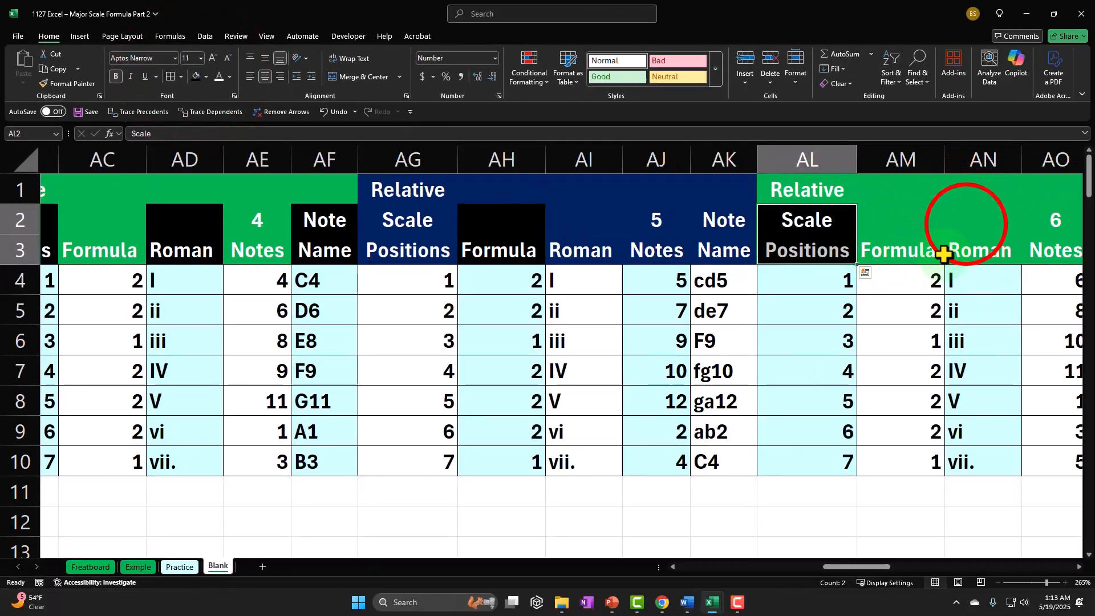
{"action": "left_click_drag", "start_coordinate": [965, 229], "coordinate": [967, 251]}
{"action": "left_click", "coordinate": [196, 77]}
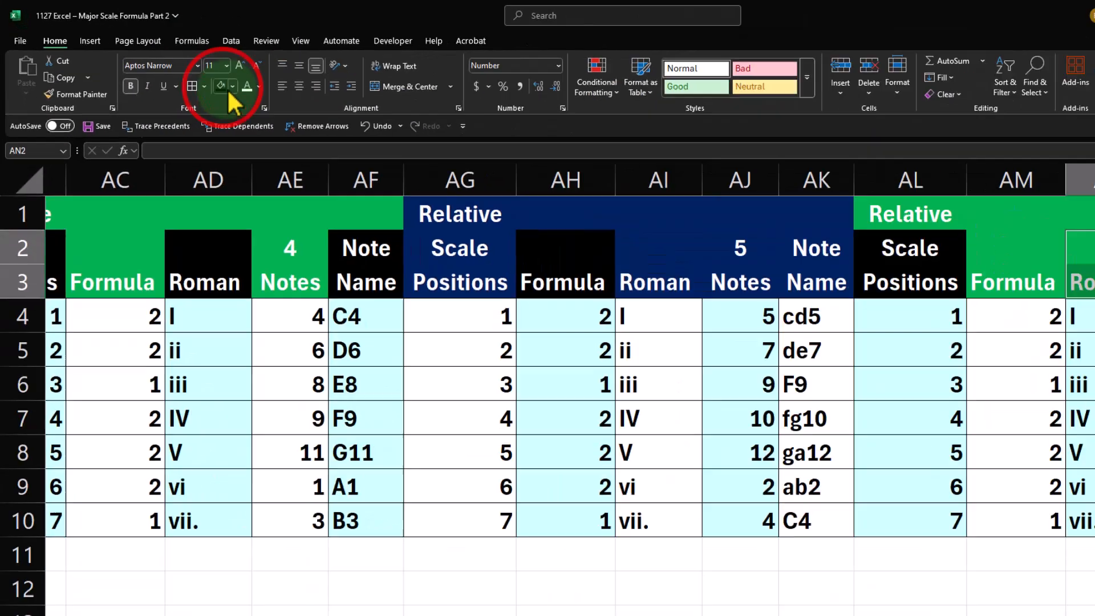
{"action": "left_click_drag", "start_coordinate": [861, 550], "coordinate": [915, 576]}
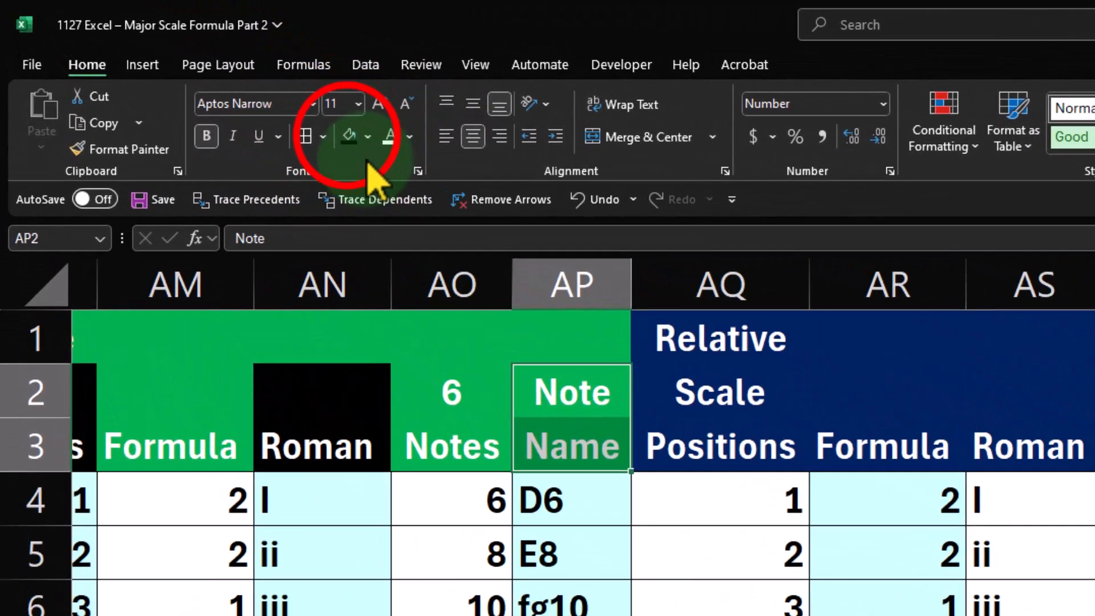
{"action": "left_click", "coordinate": [195, 77]}
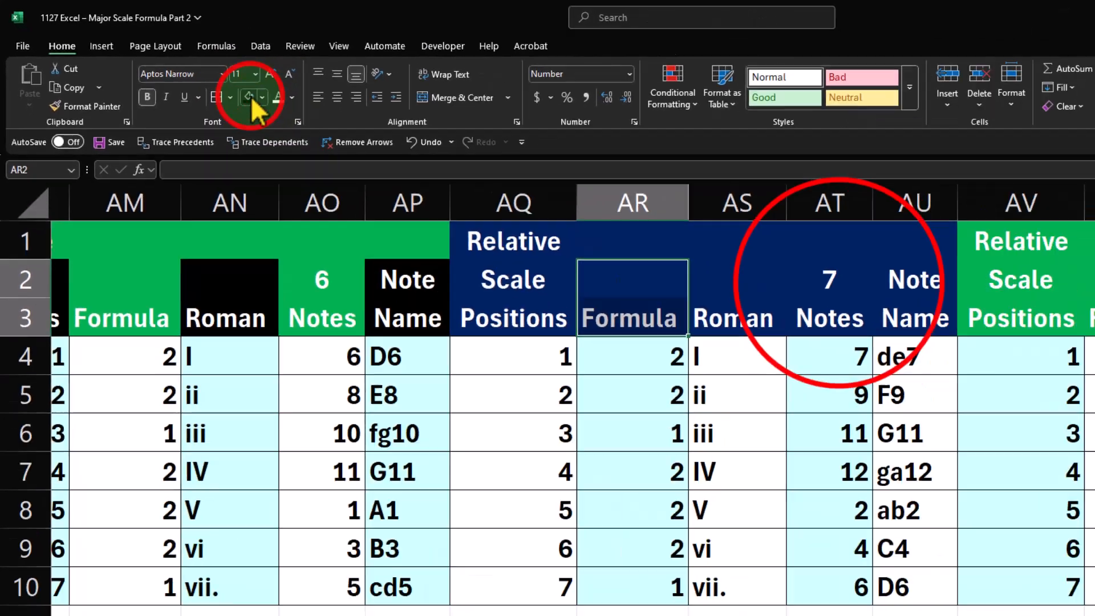
Fill the Formula header cells AR2:AR3 and the Notes header cells AT2:AT3 of the scale 7 table black
{"action": "left_click", "coordinate": [195, 77]}
{"action": "left_click_drag", "start_coordinate": [660, 242], "coordinate": [659, 251]}
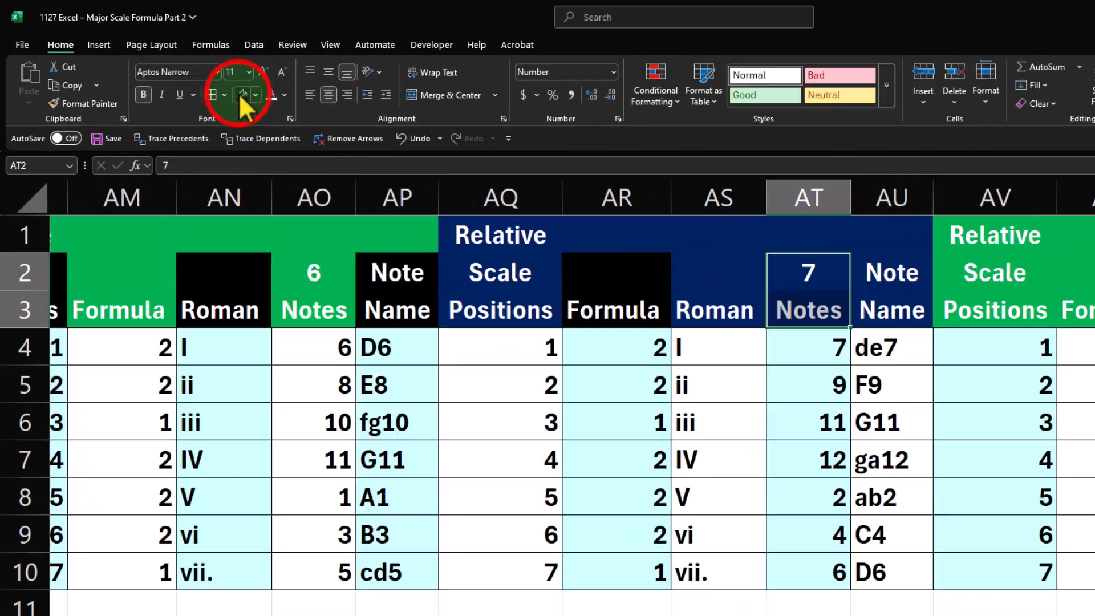
{"action": "left_click", "coordinate": [195, 77]}
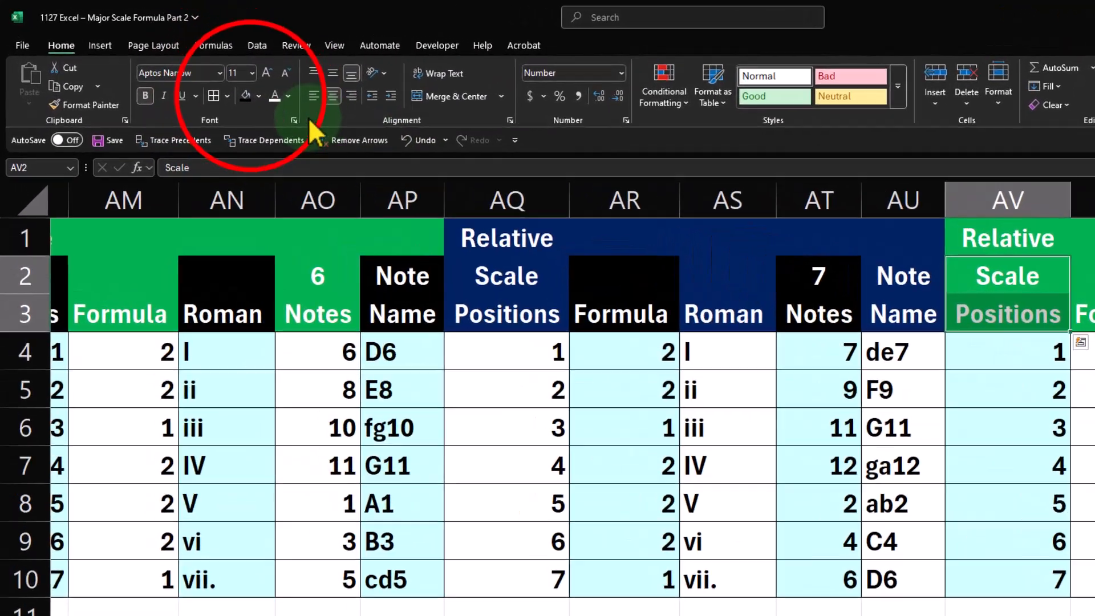
Fill the row 2–3 header cells black in columns AV, AX and AZ of scale 8 and columns BB and BD of scale 9
{"action": "left_click", "coordinate": [196, 77]}
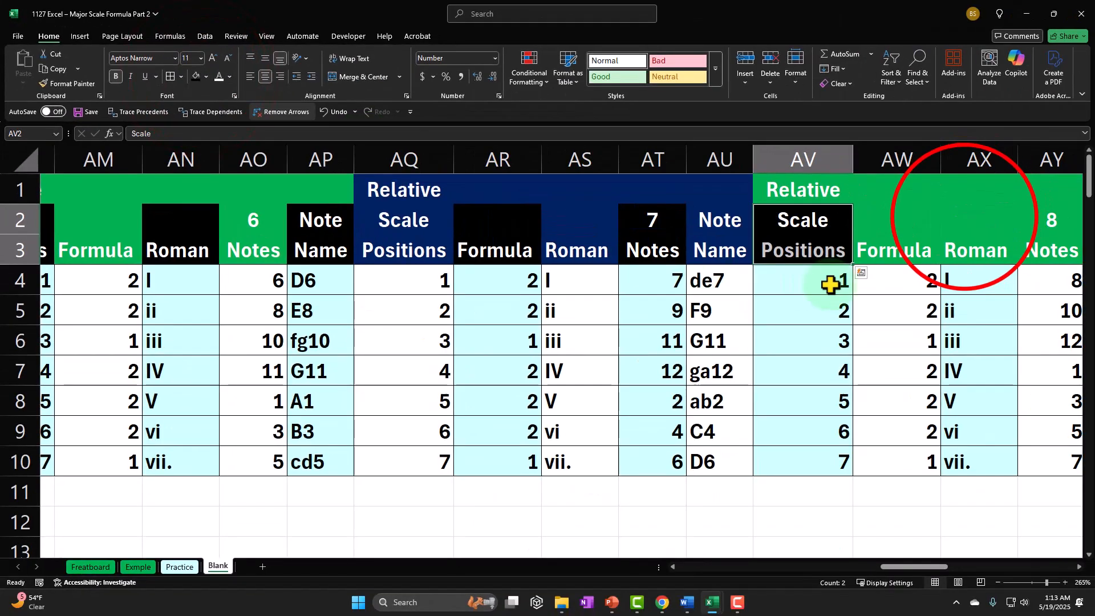
{"action": "left_click_drag", "start_coordinate": [963, 234], "coordinate": [964, 251]}
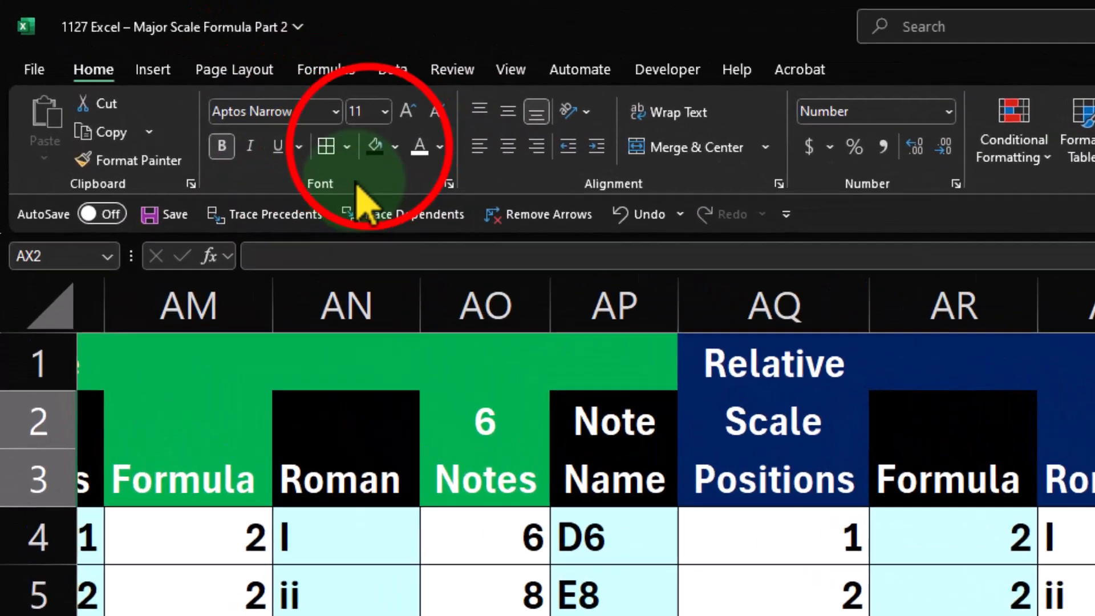
{"action": "left_click", "coordinate": [195, 77]}
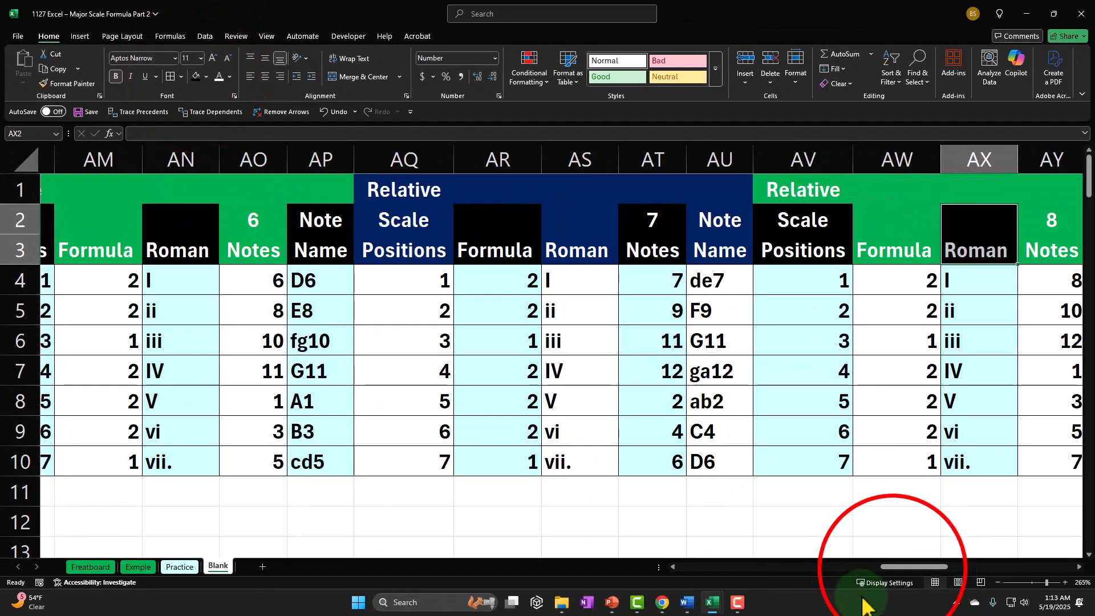
{"action": "left_click_drag", "start_coordinate": [895, 566], "coordinate": [943, 587]}
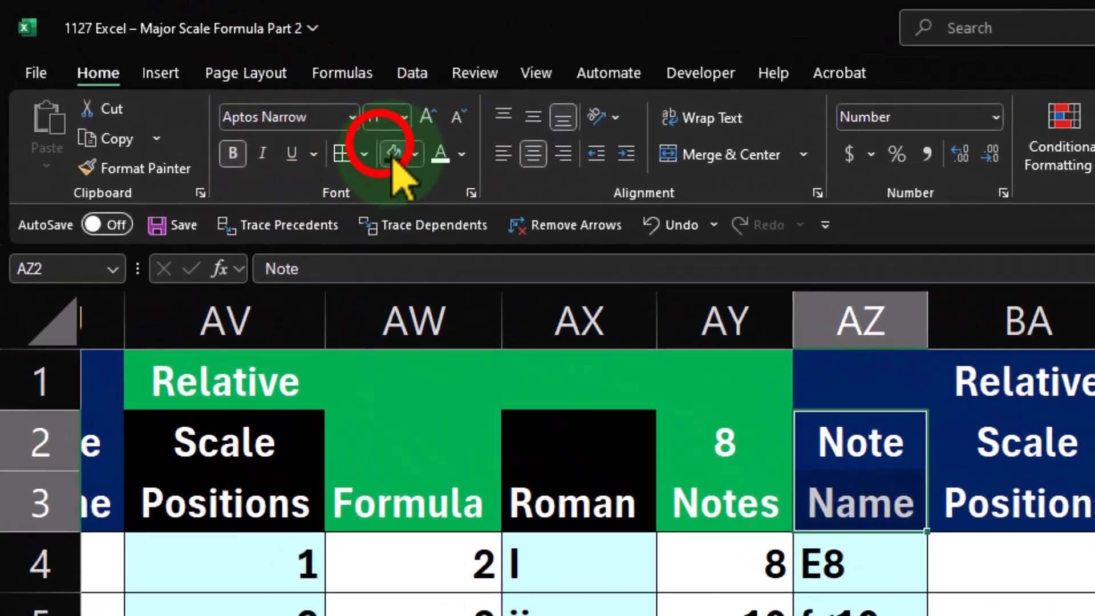
{"action": "left_click", "coordinate": [195, 77]}
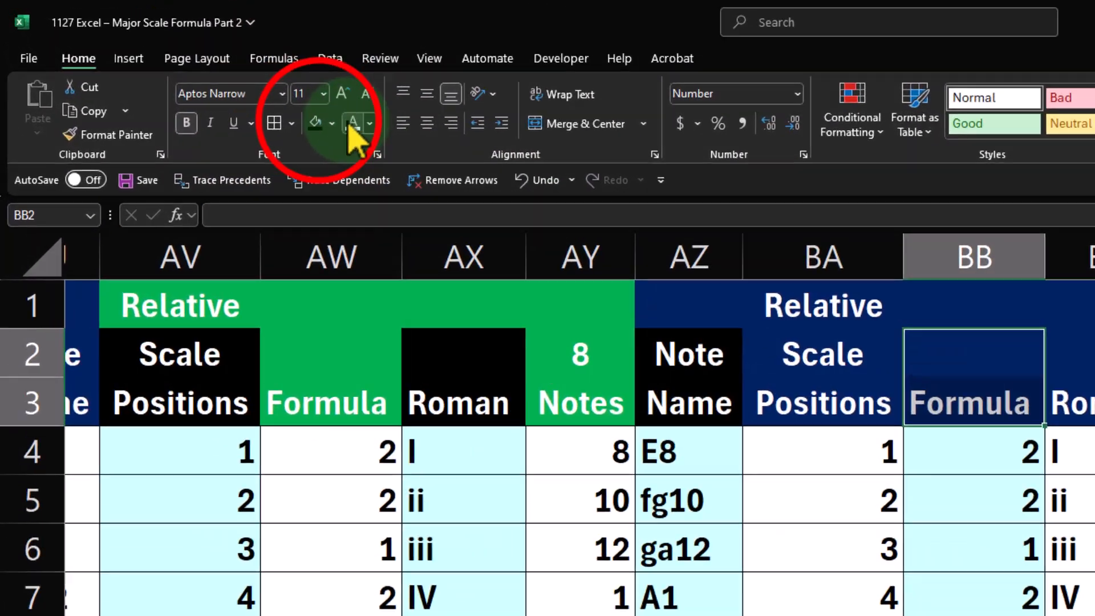
{"action": "left_click", "coordinate": [195, 77]}
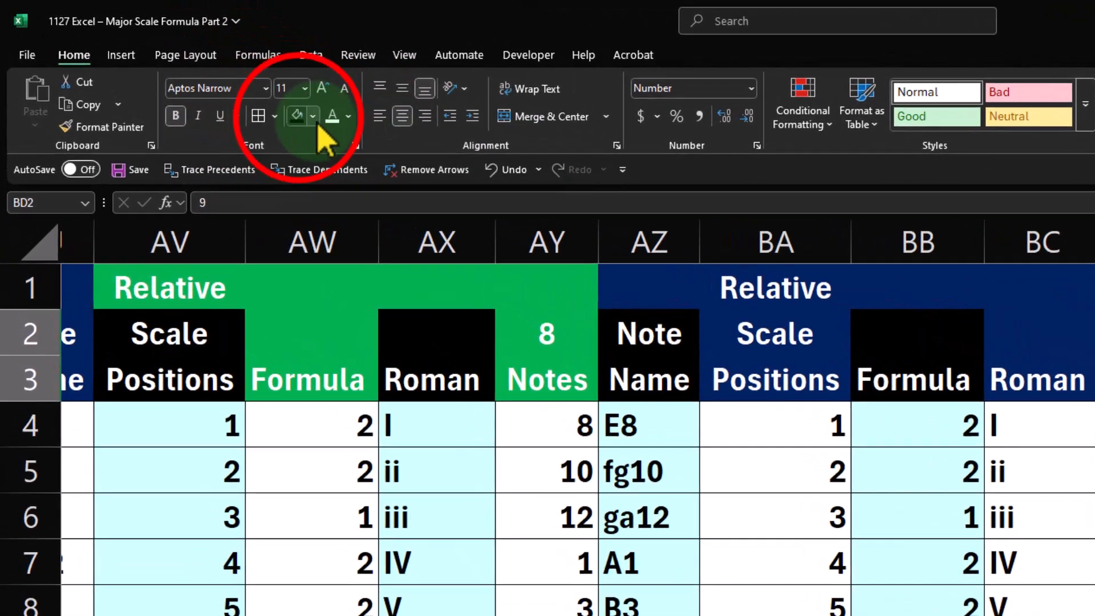
{"action": "left_click", "coordinate": [196, 77]}
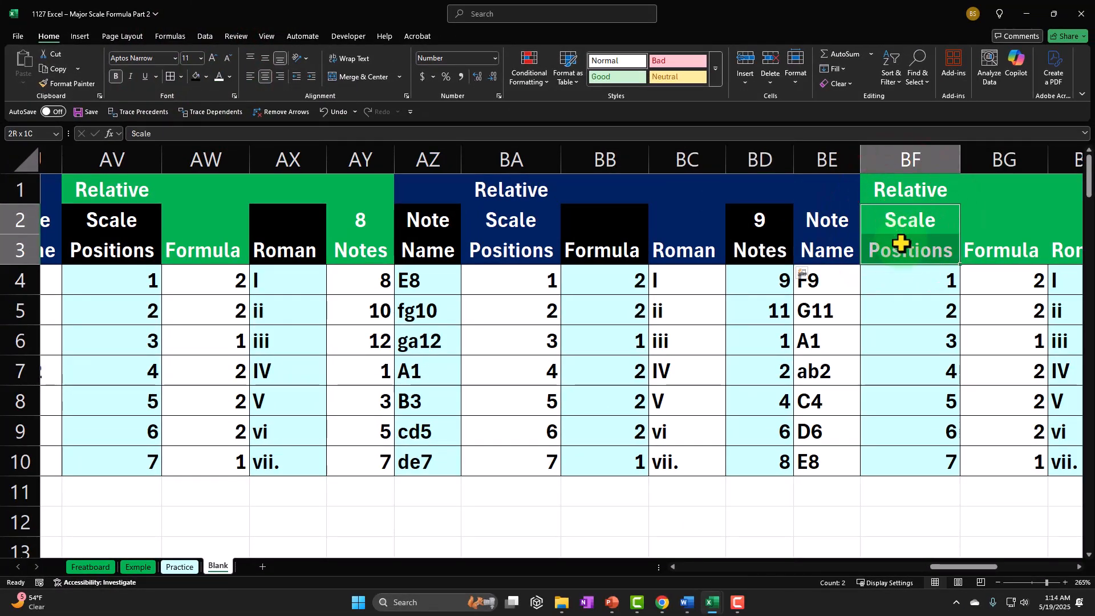
Fill the row 2–3 header cells in columns BF, BH and BJ of the scale 10 table black
{"action": "left_click_drag", "start_coordinate": [901, 243], "coordinate": [900, 245]}
{"action": "left_click", "coordinate": [196, 77]}
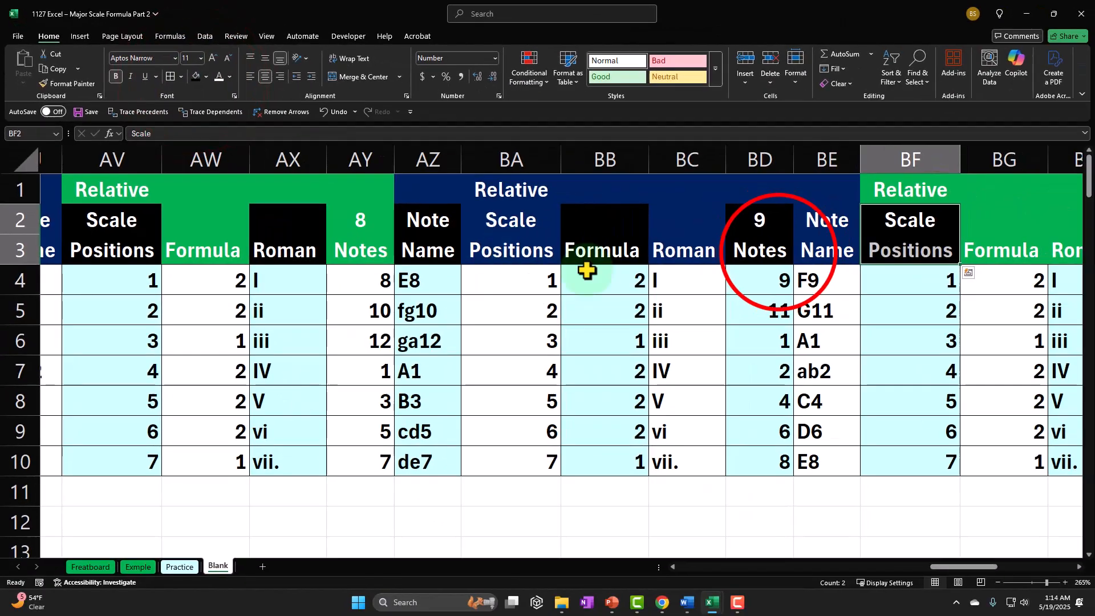
{"action": "left_click", "coordinate": [779, 251]}
{"action": "key", "text": "Right"}
{"action": "key", "text": "Right"}
{"action": "key", "text": "Right"}
{"action": "key", "text": "Right"}
{"action": "key", "text": "Right"}
{"action": "key", "text": "Right"}
{"action": "key", "text": "Right"}
{"action": "key", "text": "Right"}
{"action": "key", "text": "Right"}
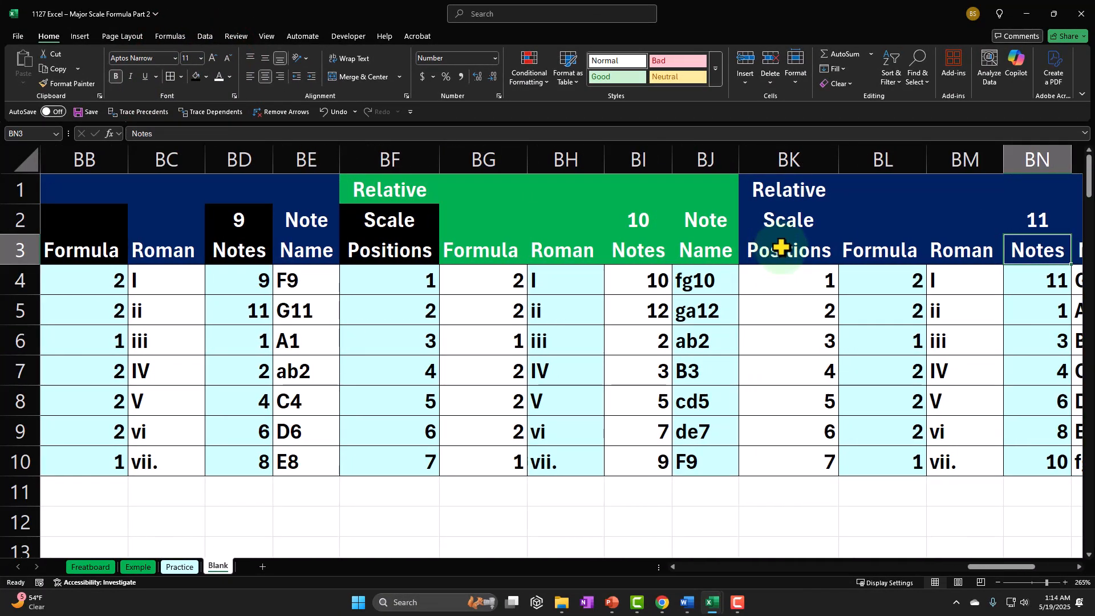
{"action": "left_click_drag", "start_coordinate": [570, 226], "coordinate": [568, 240]}
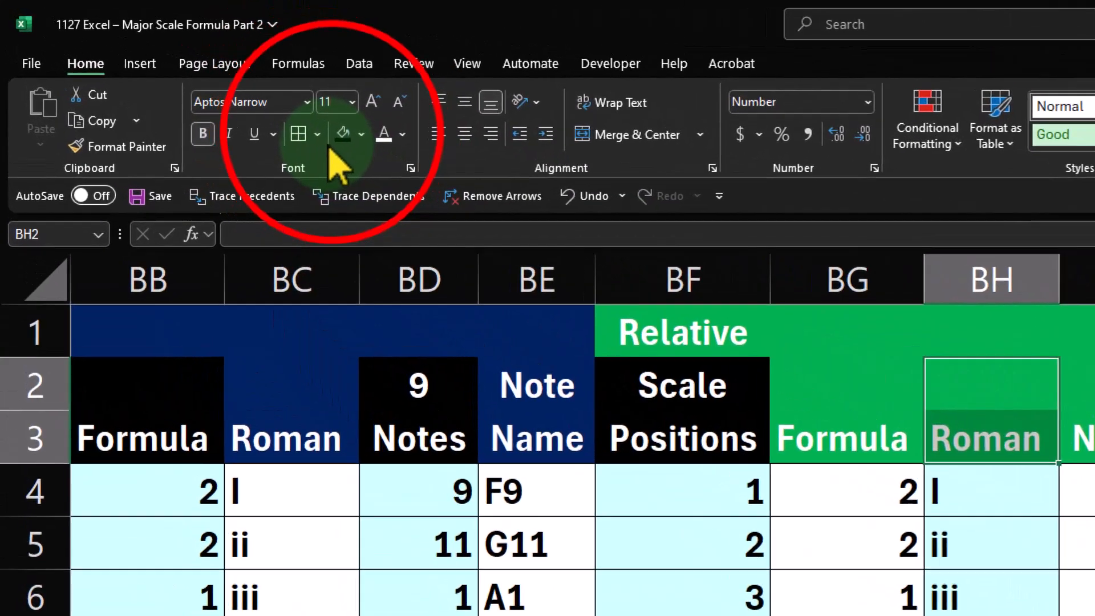
{"action": "left_click", "coordinate": [196, 75]}
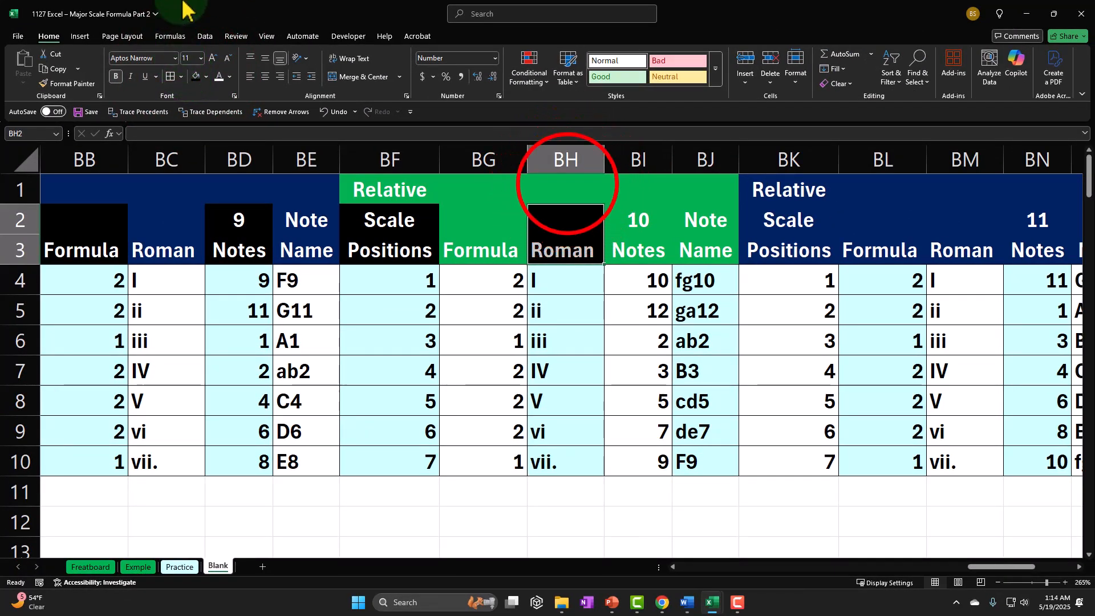
{"action": "left_click", "coordinate": [567, 184]}
{"action": "left_click_drag", "start_coordinate": [706, 223], "coordinate": [708, 251]}
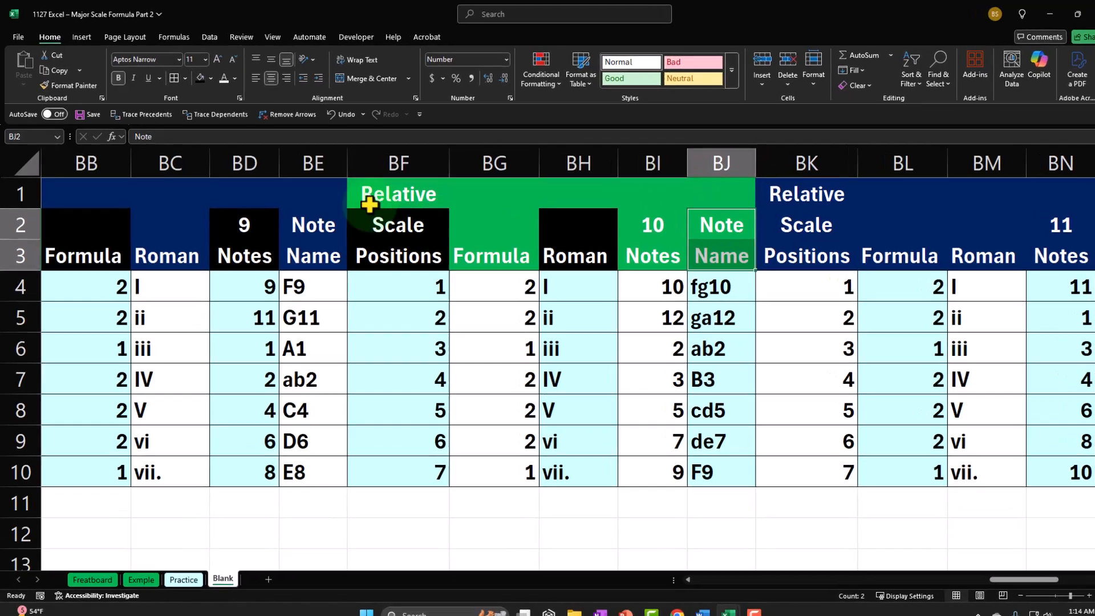
{"action": "left_click", "coordinate": [196, 76]}
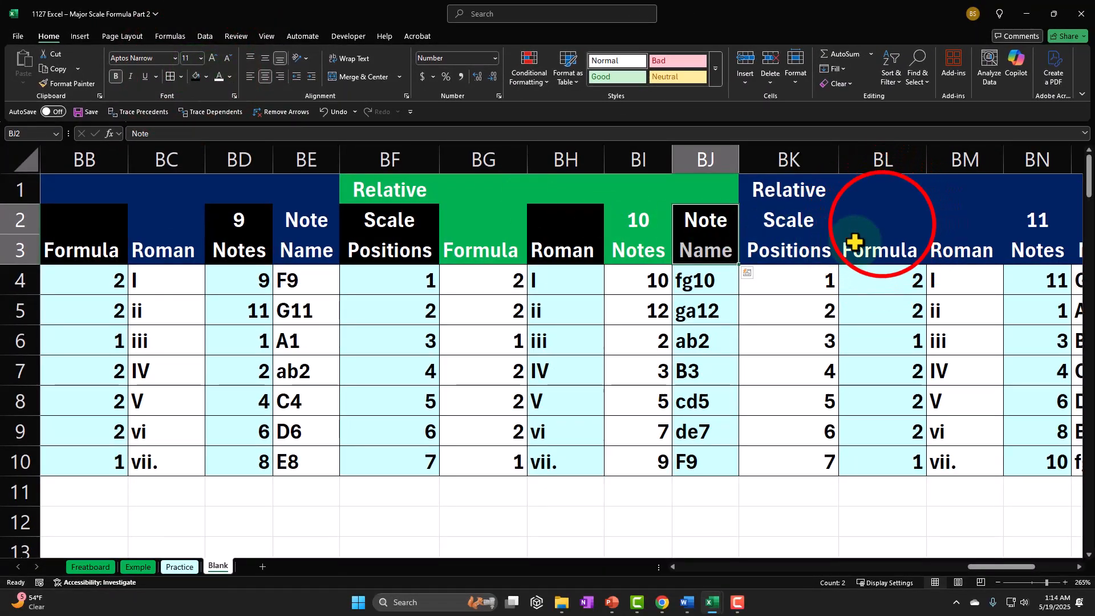
Fill the Formula header cells BL2:BL3 and the Notes header cells BN2:BN3 of the scale 11 table black
{"action": "left_click_drag", "start_coordinate": [882, 224], "coordinate": [882, 237]}
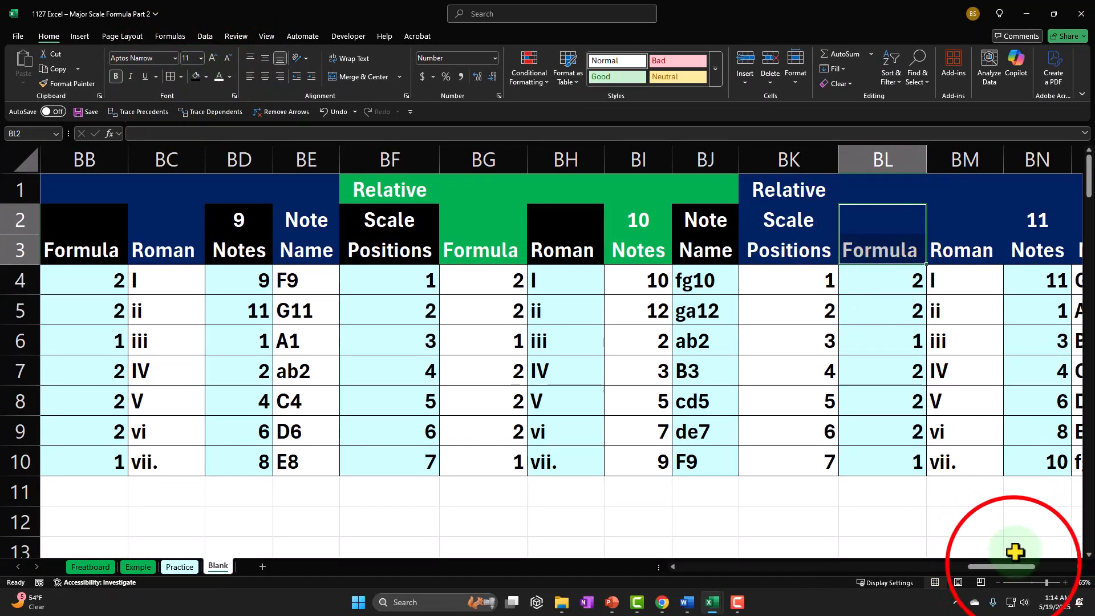
{"action": "left_click_drag", "start_coordinate": [1013, 566], "coordinate": [1037, 567]}
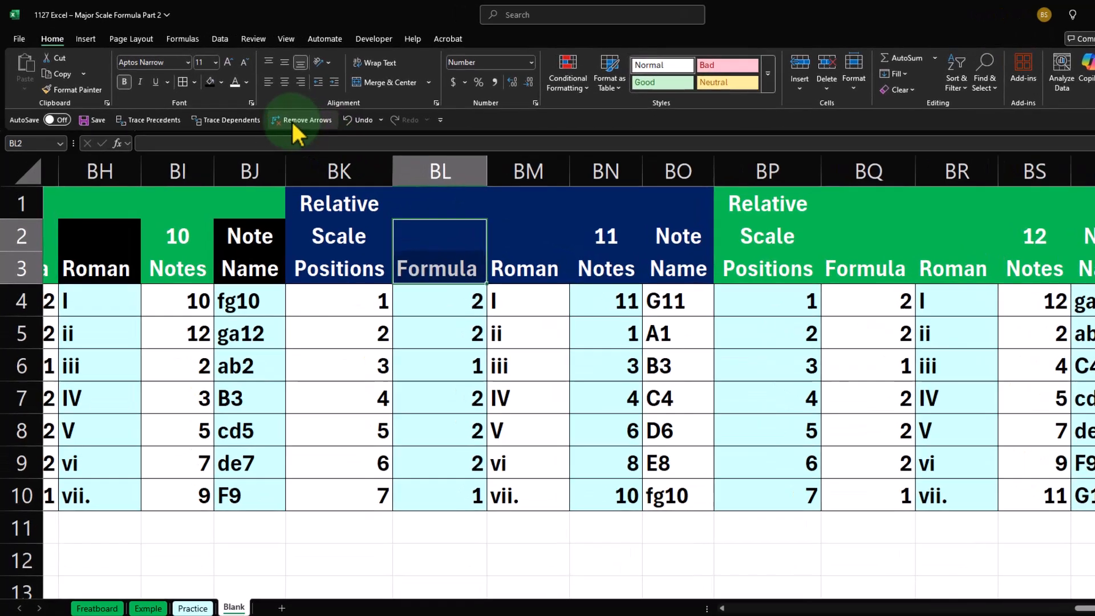
{"action": "left_click", "coordinate": [196, 76]}
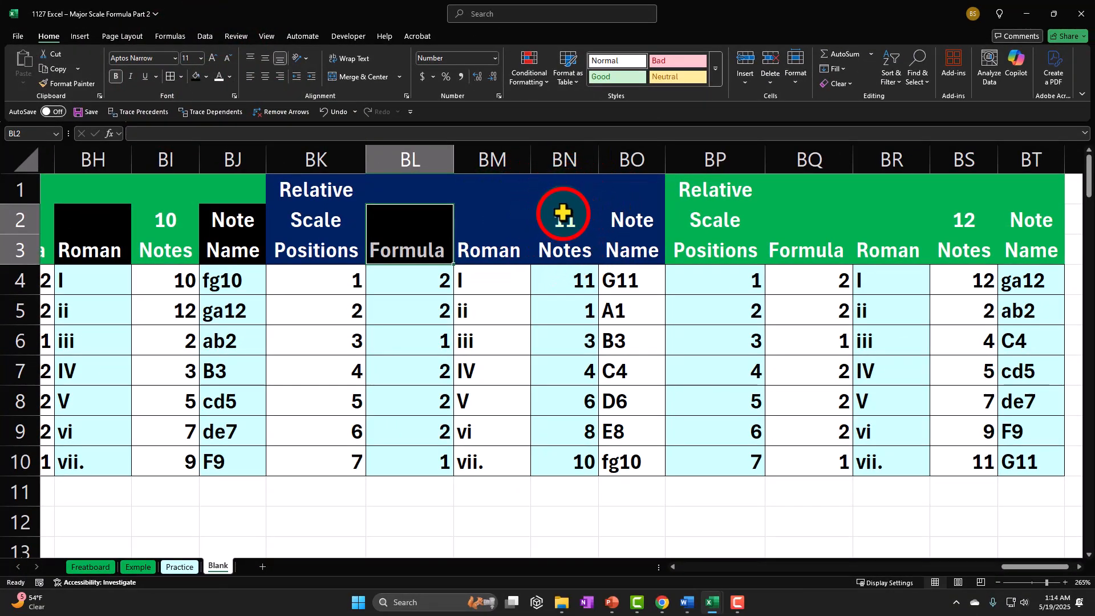
{"action": "left_click", "coordinate": [564, 231]}
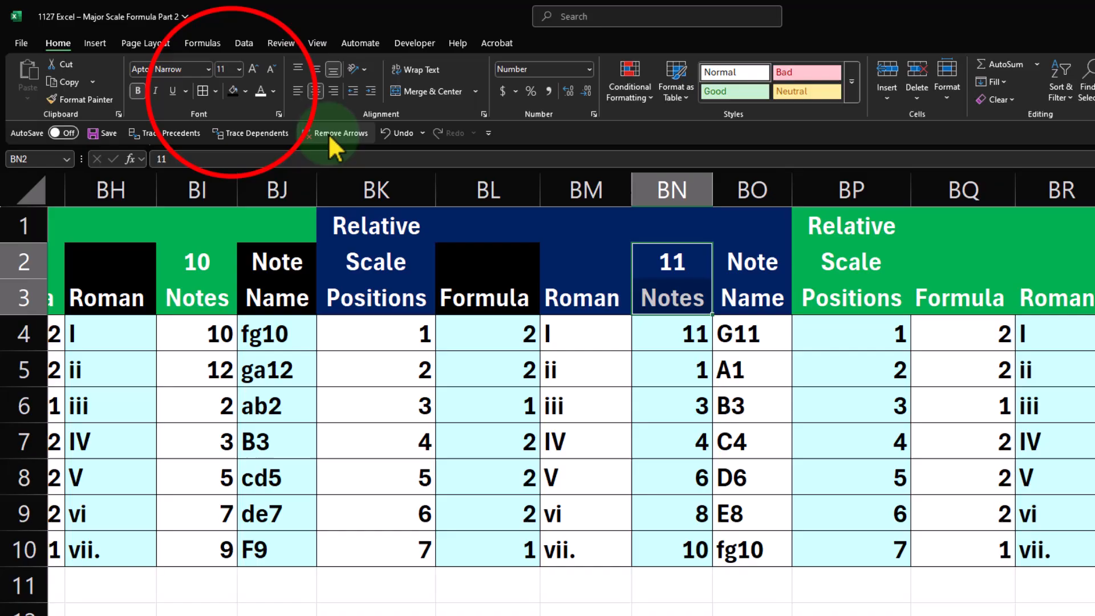
{"action": "left_click", "coordinate": [197, 77]}
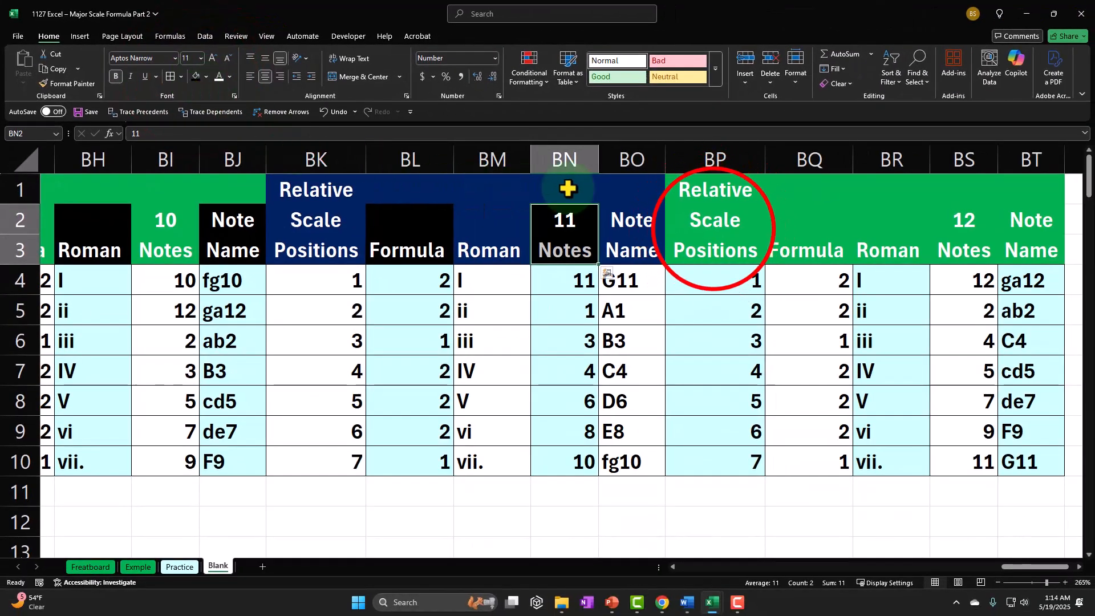
Fill the row 2–3 header cells in columns BP, BR and BT of the scale 12 table black
{"action": "left_click_drag", "start_coordinate": [711, 222], "coordinate": [713, 241]}
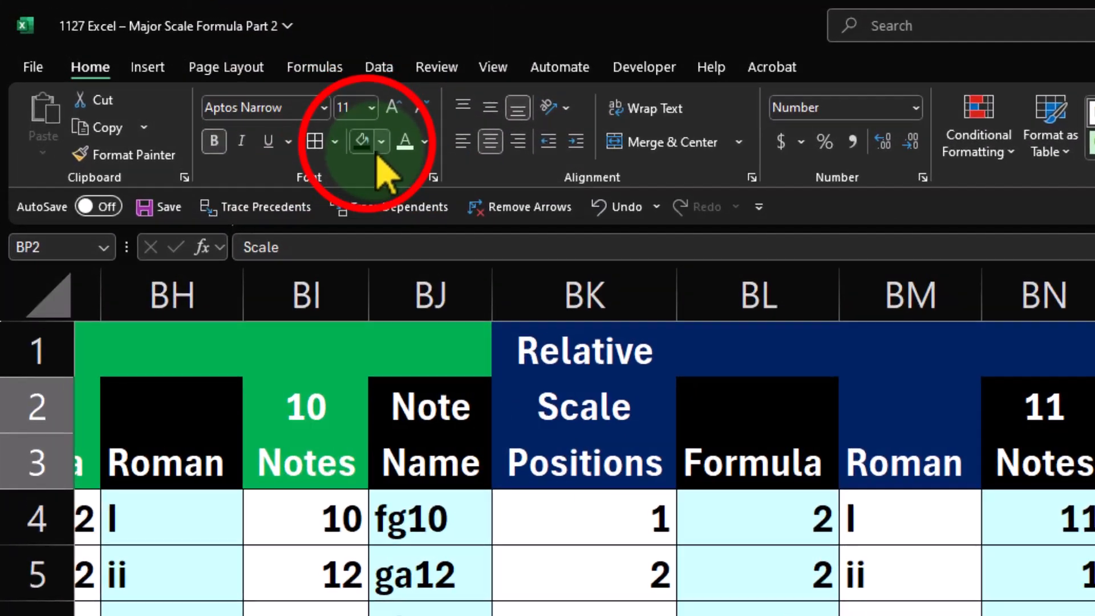
{"action": "left_click", "coordinate": [196, 76]}
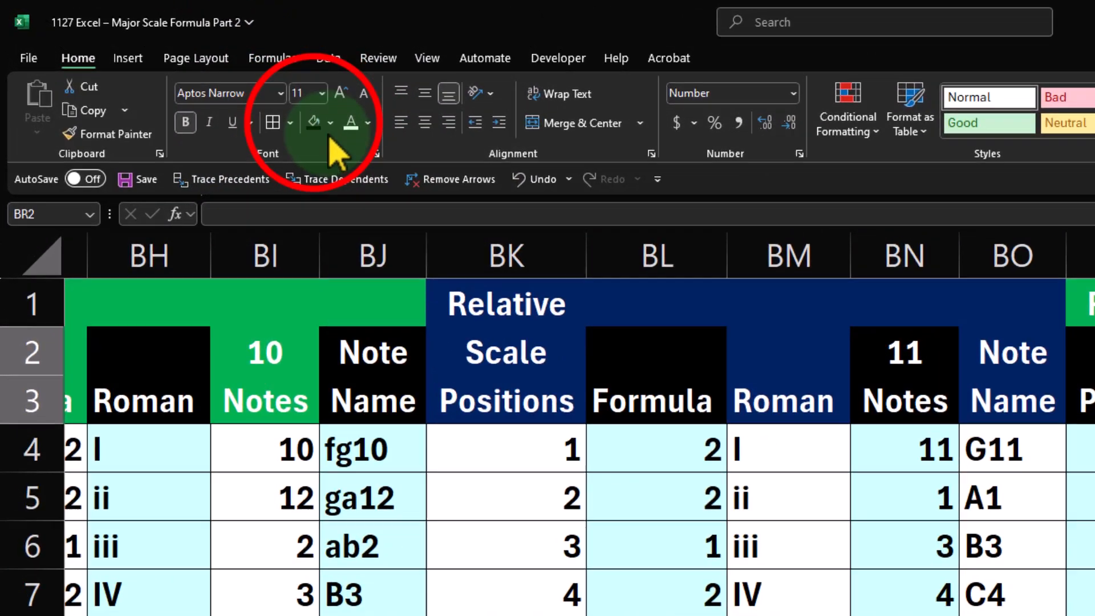
{"action": "left_click", "coordinate": [196, 77]}
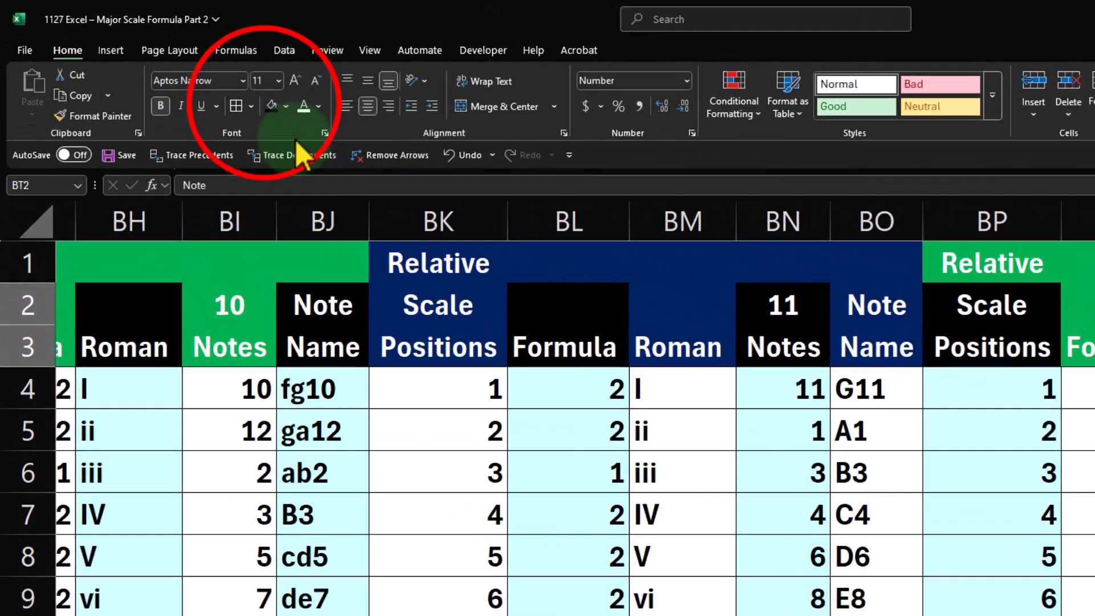
{"action": "left_click", "coordinate": [196, 76]}
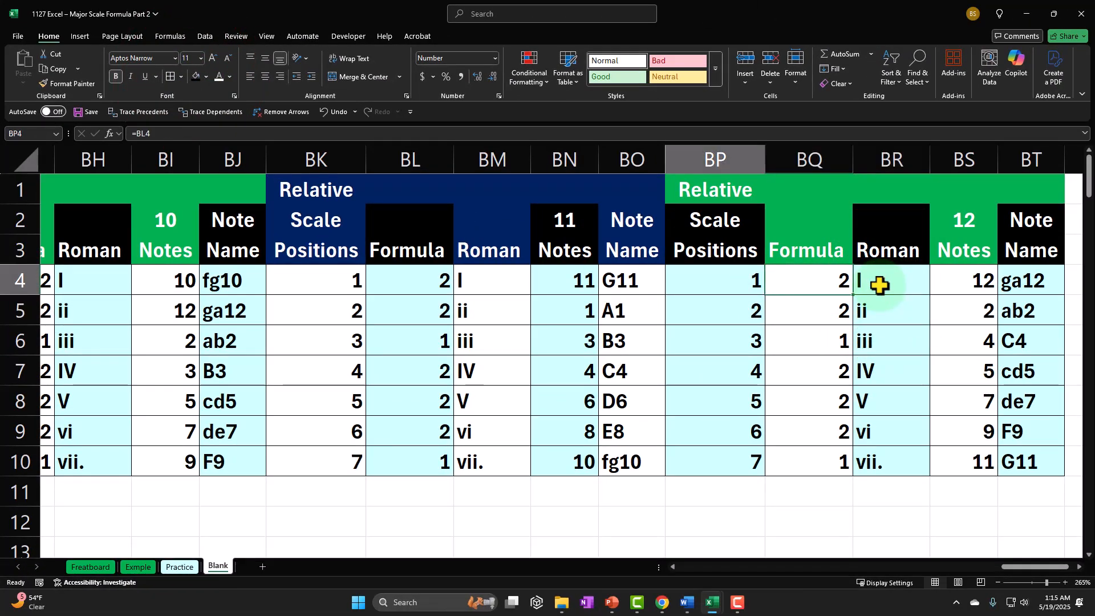
Review the header shading of all the scale tables along row 4, from scale 12 back to column A
{"action": "key", "text": "Left"}
{"action": "key", "text": "Left"}
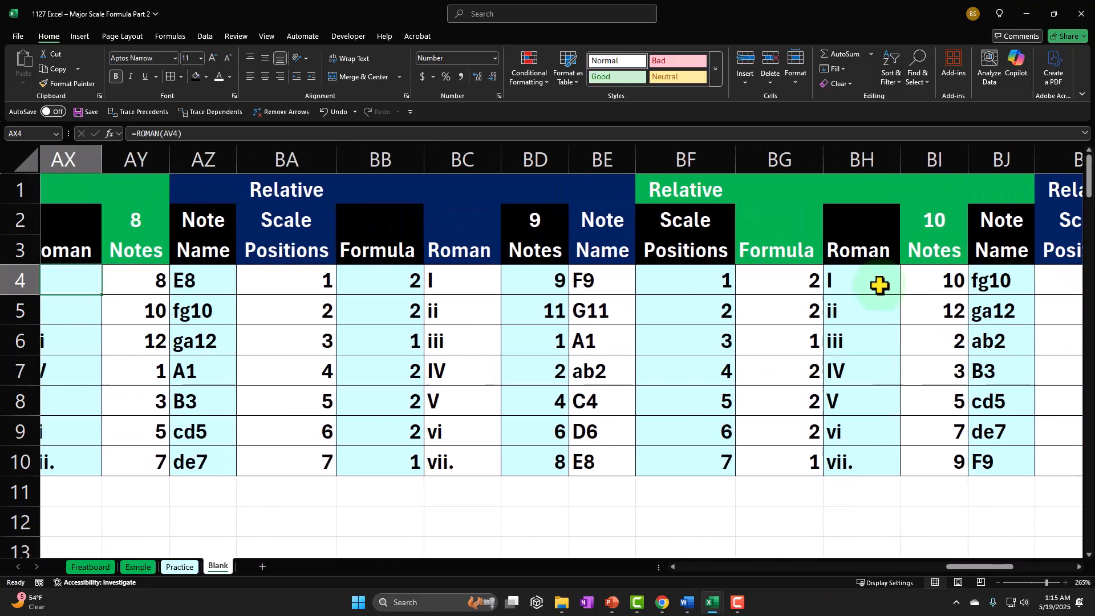
{"action": "key", "text": "Left"}
{"action": "key", "text": "Left"}
{"action": "key", "text": "Left"}
{"action": "key", "text": "Left"}
{"action": "key", "text": "Left"}
{"action": "key", "text": "Left"}
{"action": "key", "text": "Left"}
{"action": "key", "text": "Left"}
{"action": "key", "text": "Left"}
{"action": "key", "text": "Left"}
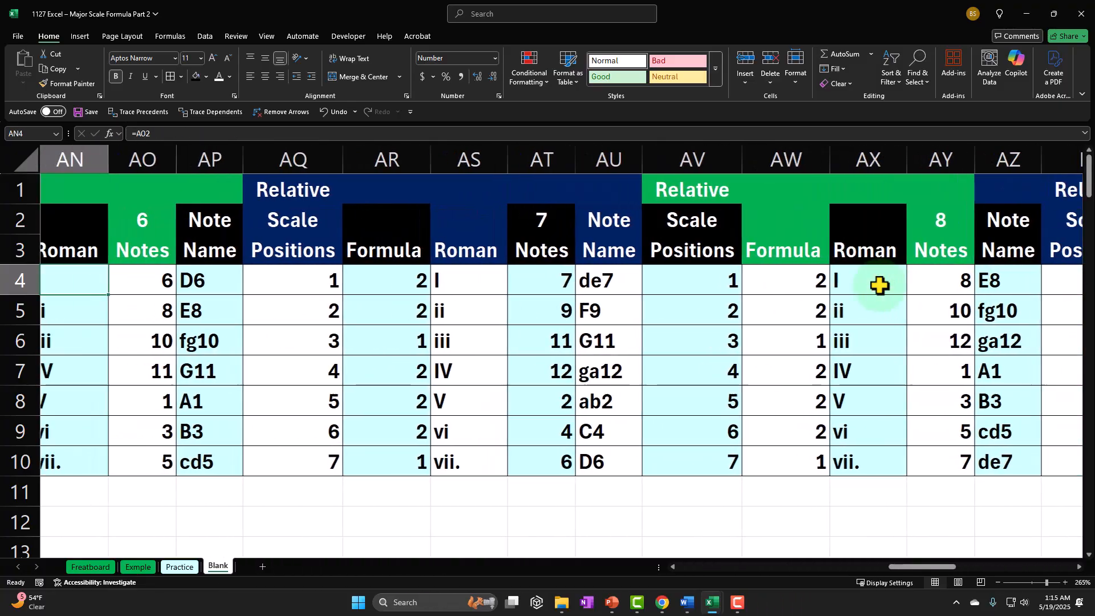
{"action": "key", "text": "Left"}
{"action": "key", "text": "Left"}
{"action": "key", "text": "Left"}
{"action": "key", "text": "Left"}
{"action": "key", "text": "Left"}
{"action": "key", "text": "Left"}
{"action": "key", "text": "Left"}
{"action": "key", "text": "Left"}
{"action": "key", "text": "Left"}
{"action": "key", "text": "Left"}
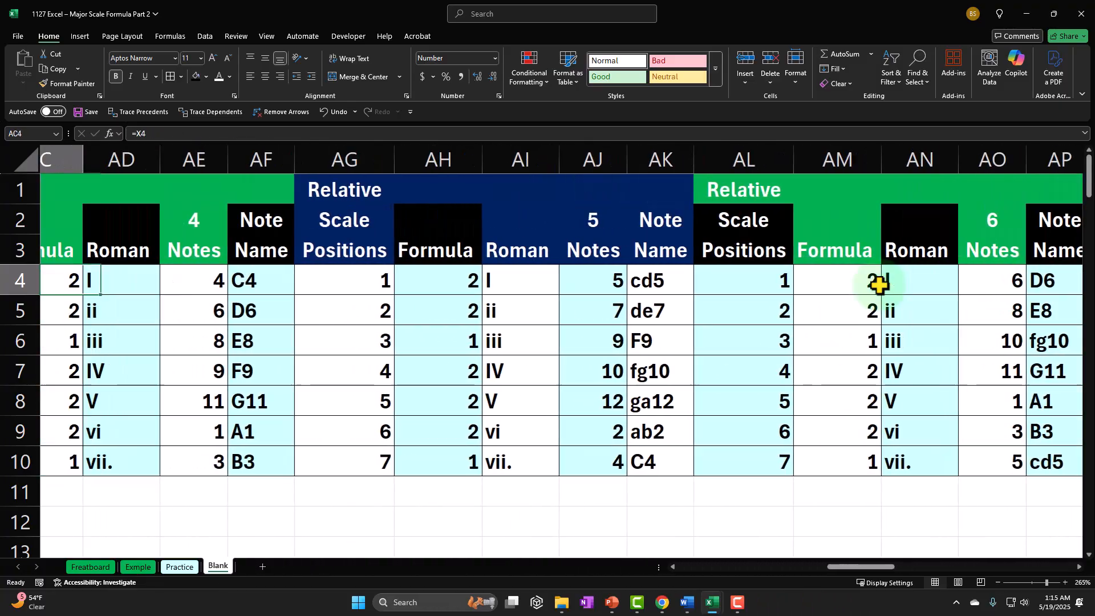
{"action": "key", "text": "Left"}
{"action": "key", "text": "Left"}
{"action": "key", "text": "Left"}
{"action": "key", "text": "Left"}
{"action": "key", "text": "Left"}
{"action": "key", "text": "Left"}
{"action": "key", "text": "Left"}
{"action": "key", "text": "Left"}
{"action": "key", "text": "Left"}
{"action": "key", "text": "Left"}
{"action": "key", "text": "Left"}
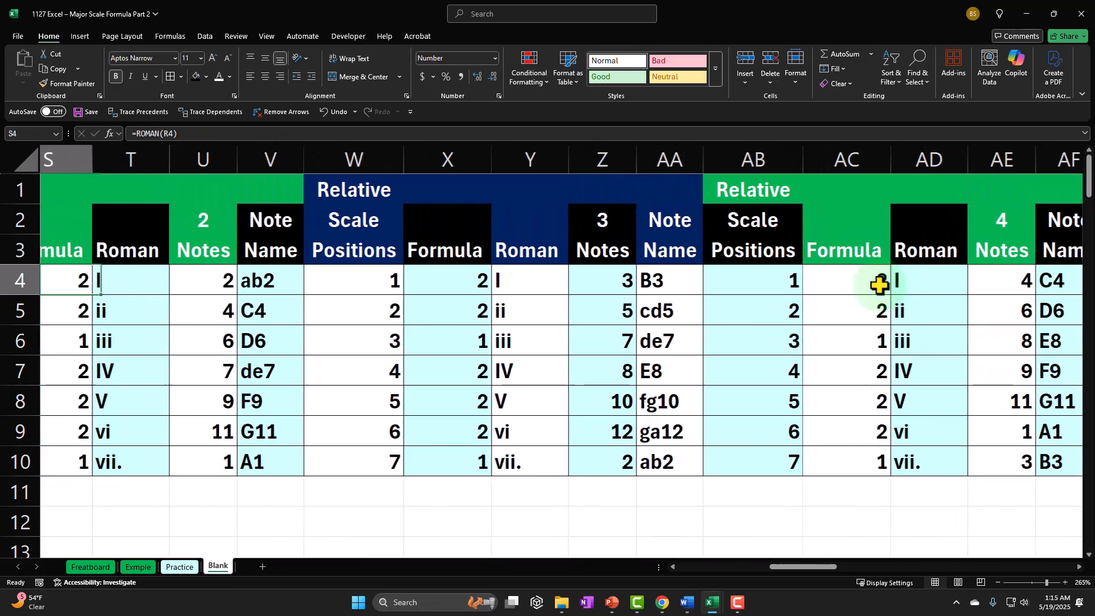
{"action": "key", "text": "Left"}
{"action": "key", "text": "Left"}
{"action": "key", "text": "Left"}
{"action": "key", "text": "Left"}
{"action": "key", "text": "Left"}
{"action": "key", "text": "Left"}
{"action": "key", "text": "Left"}
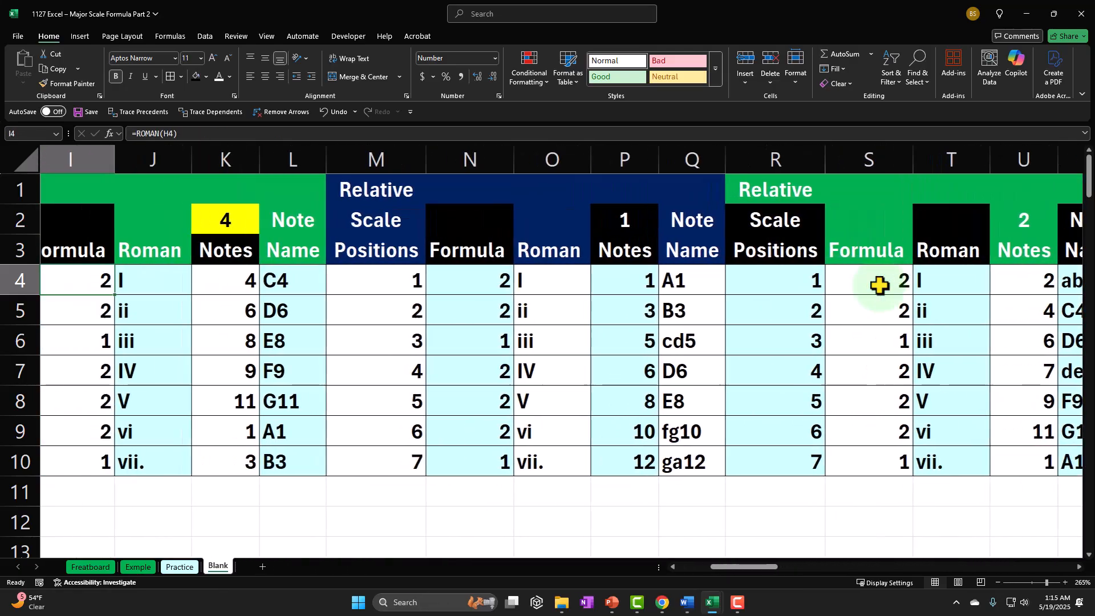
{"action": "key", "text": "Left"}
{"action": "key", "text": "Left"}
{"action": "key", "text": "Left"}
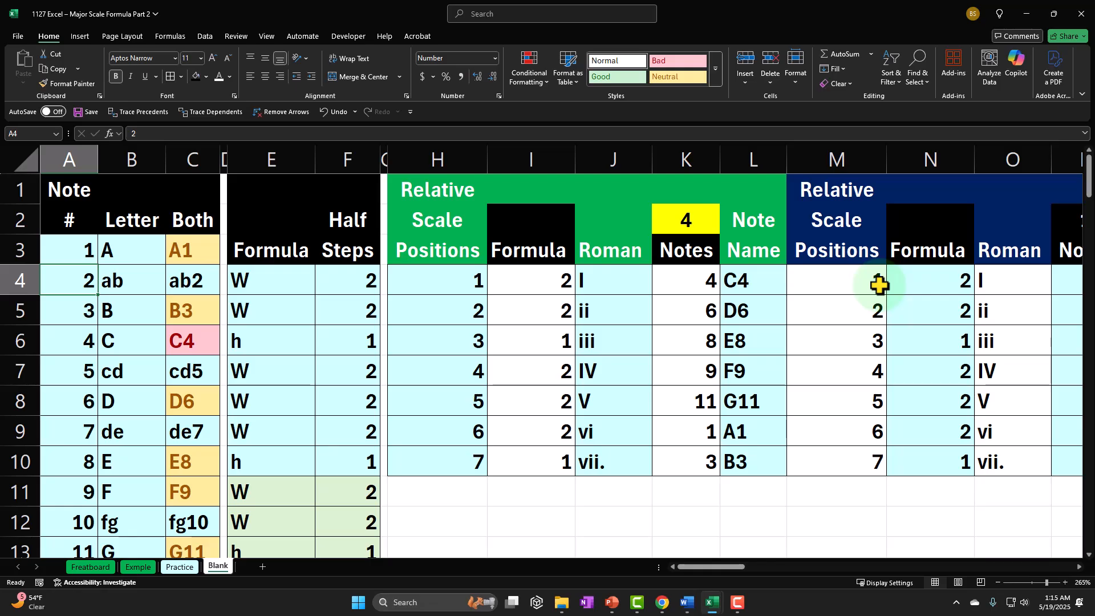
Set the starting note number in the yellow cell K2 to 11
{"action": "left_click", "coordinate": [696, 228]}
{"action": "type", "text": "11"}
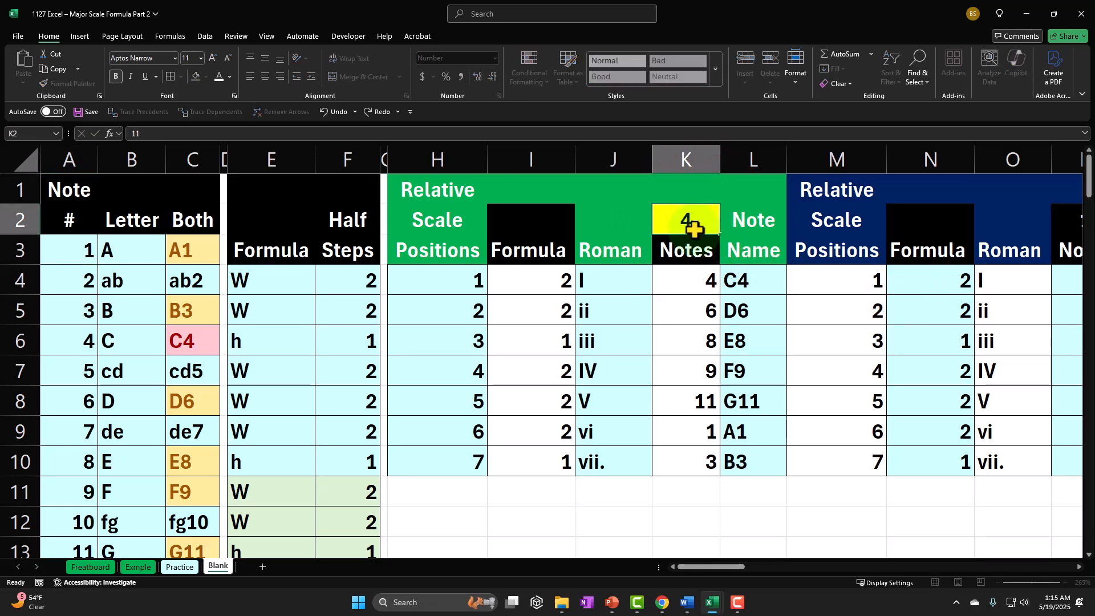
{"action": "key", "text": "Return"}
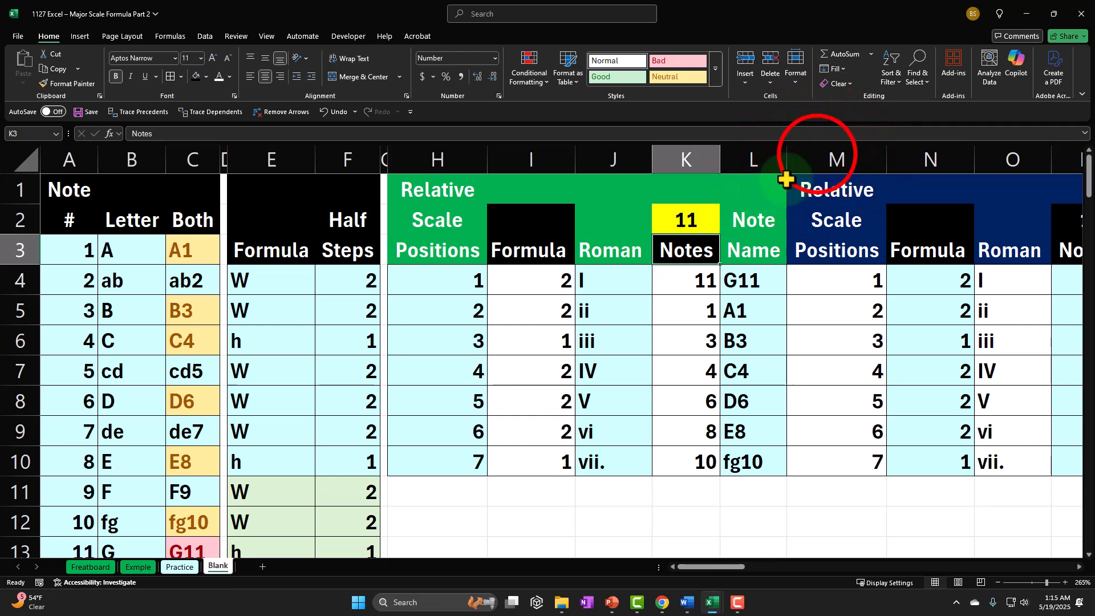
Hide columns M through Z so the Note Name column of scale 3 sits beside the first table
{"action": "left_click", "coordinate": [829, 157]}
{"action": "left_click_drag", "start_coordinate": [828, 156], "coordinate": [639, 241]}
{"action": "right_click", "coordinate": [578, 323]}
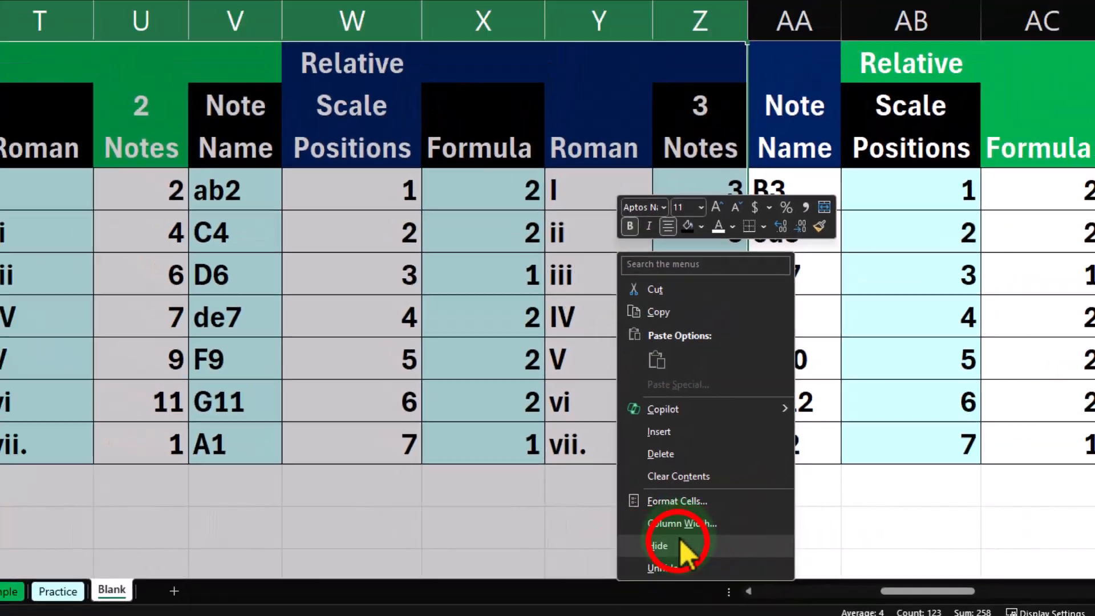
{"action": "left_click", "coordinate": [711, 568]}
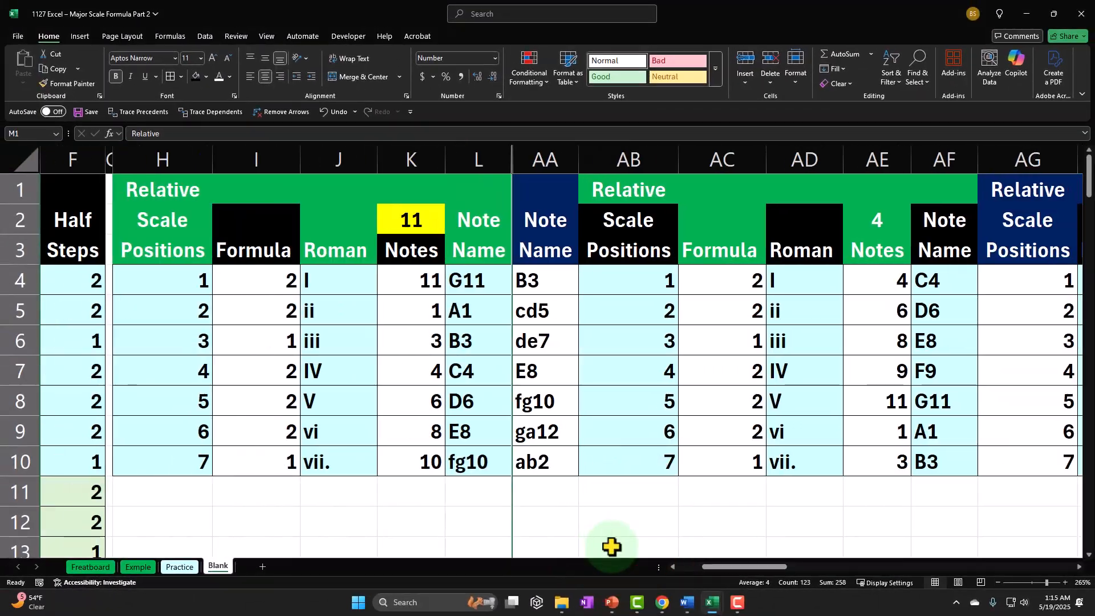
Compare the root notes in the adjacent Note Name columns L and AA
{"action": "key", "text": "Left"}
{"action": "key", "text": "Down"}
{"action": "key", "text": "Down"}
{"action": "key", "text": "Right"}
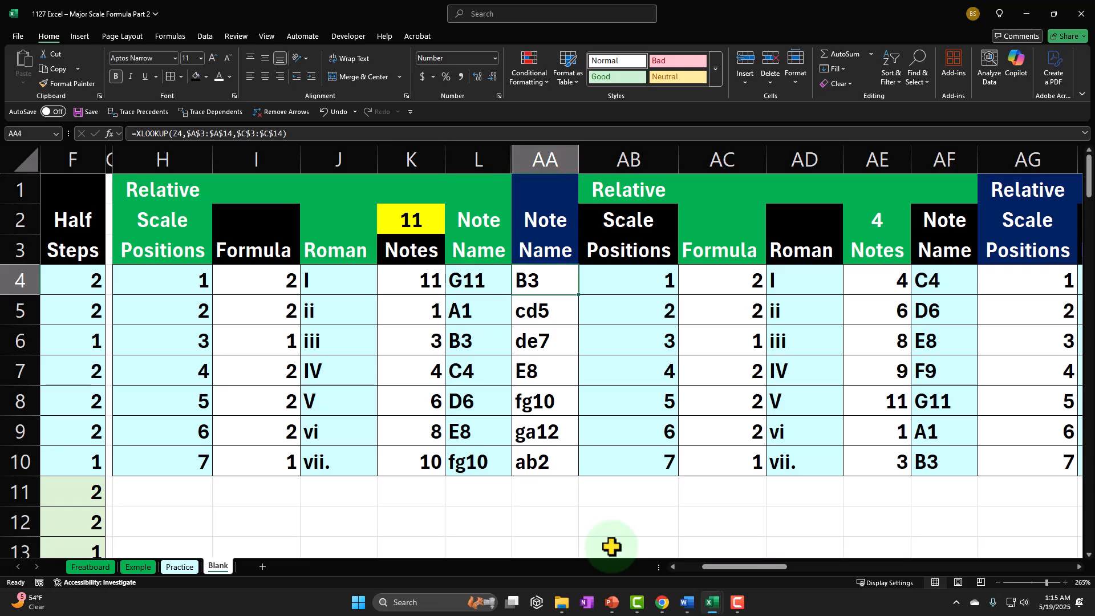
{"action": "key", "text": "Up"}
{"action": "key", "text": "Left"}
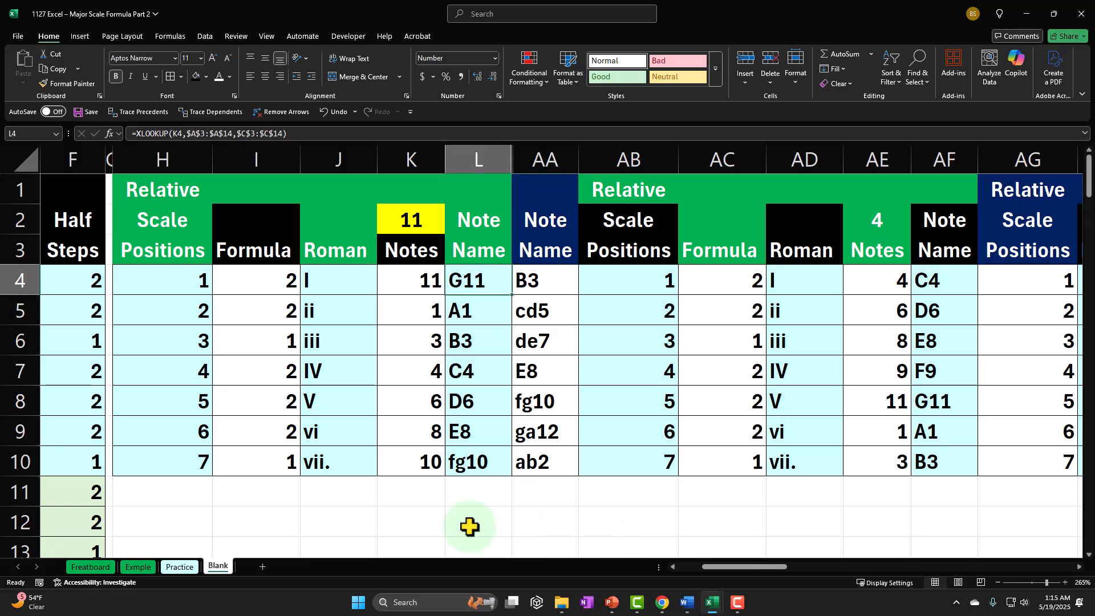
Hide the Scale Positions and Formula columns H:I and the Notes column K of the first table
{"action": "left_click", "coordinate": [180, 288]}
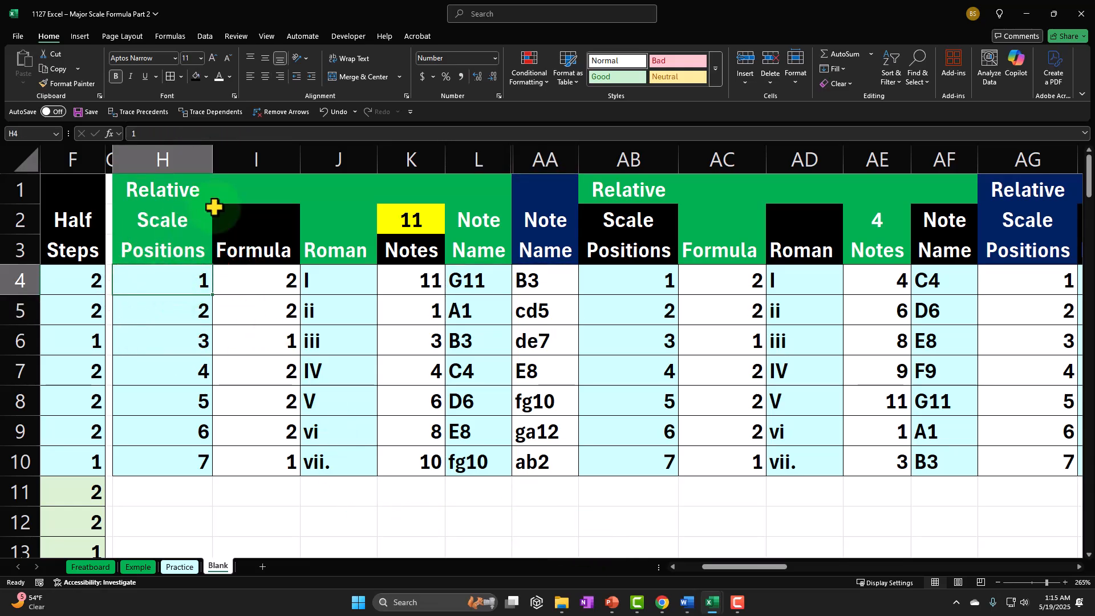
{"action": "left_click_drag", "start_coordinate": [258, 159], "coordinate": [171, 161]}
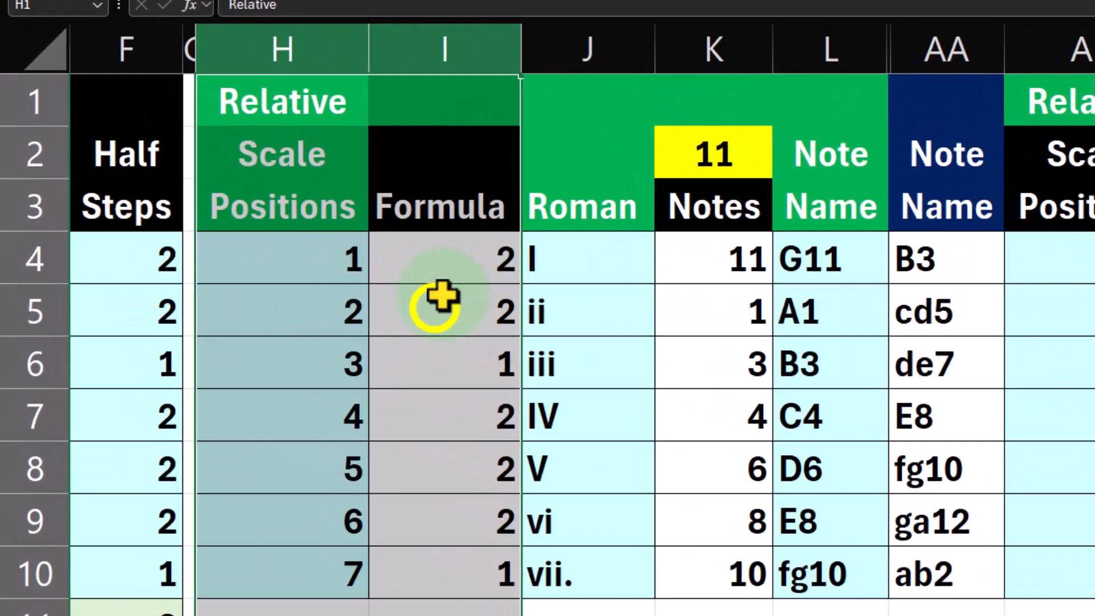
{"action": "right_click", "coordinate": [439, 297]}
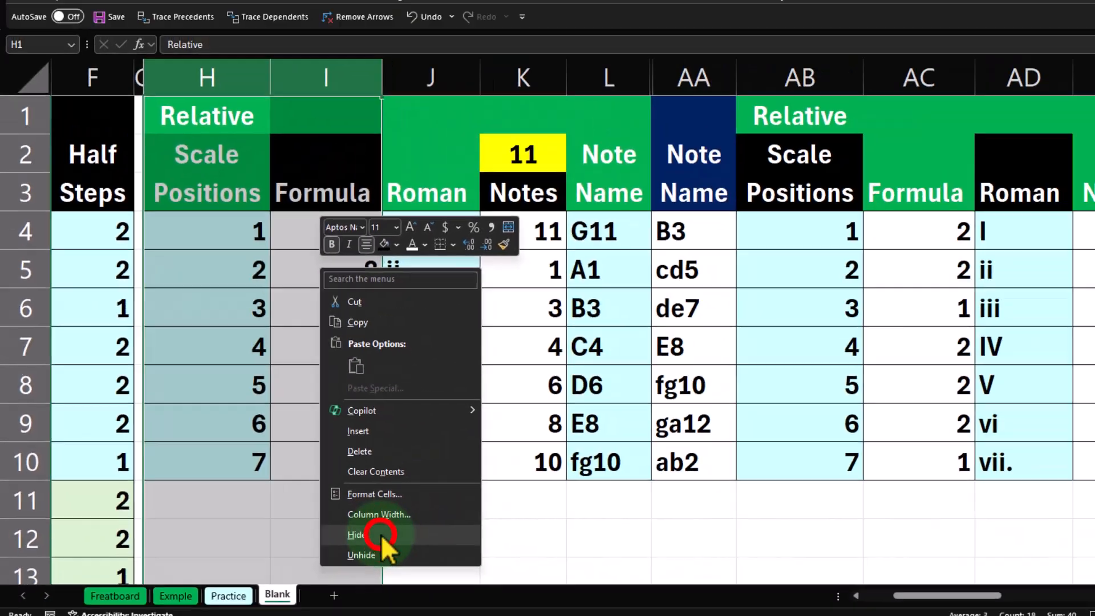
{"action": "left_click", "coordinate": [623, 615]}
{"action": "left_click", "coordinate": [224, 159]}
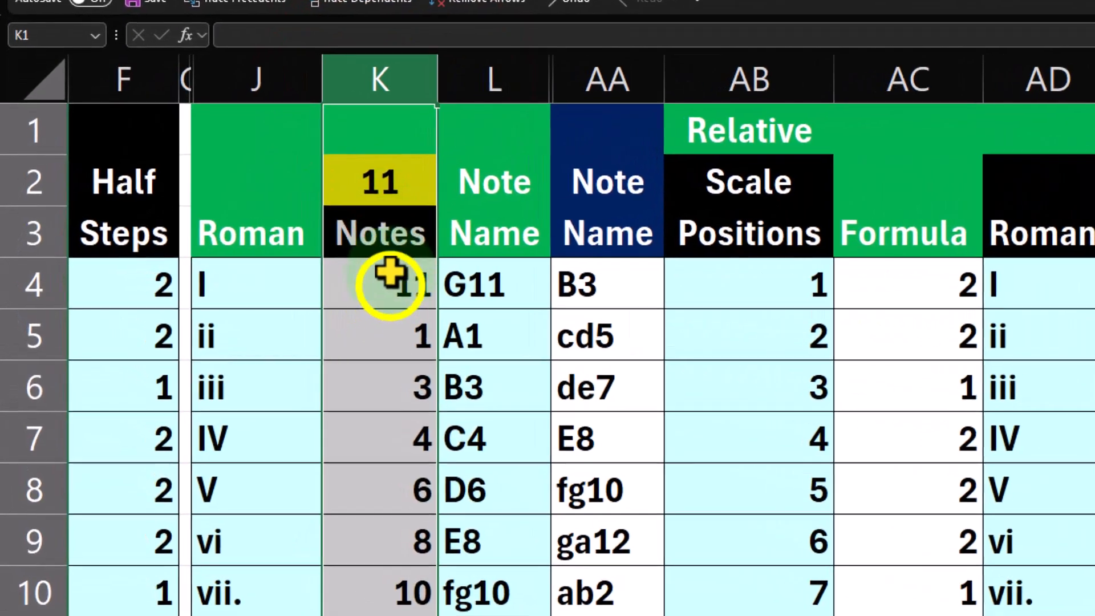
{"action": "right_click", "coordinate": [236, 282]}
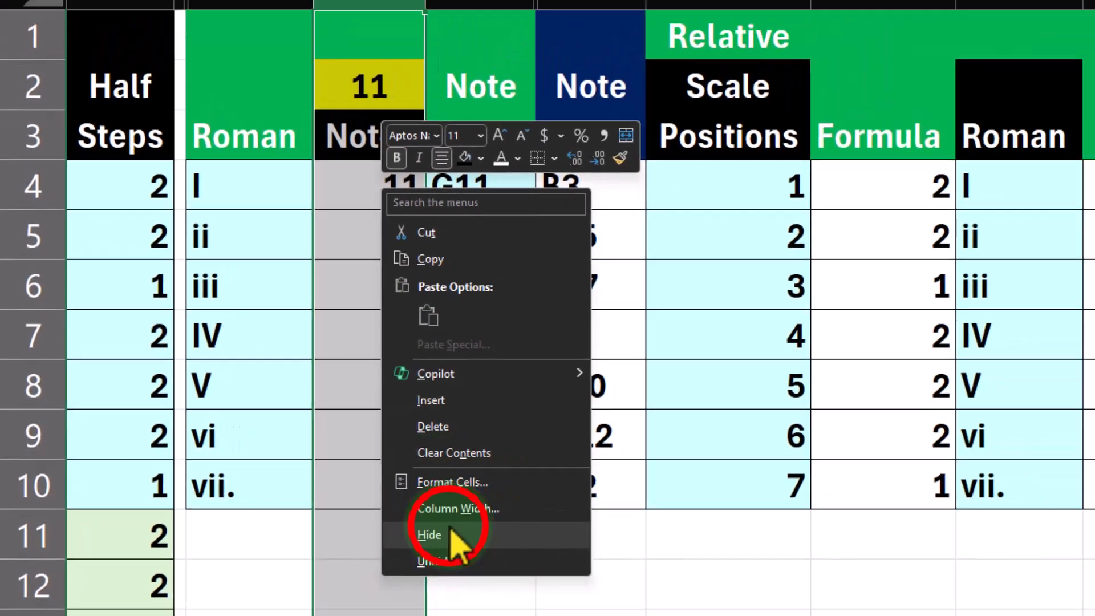
{"action": "left_click", "coordinate": [527, 564]}
Compare the notes at Roman positions I through V in Note Name columns L and AA
{"action": "left_click", "coordinate": [149, 285]}
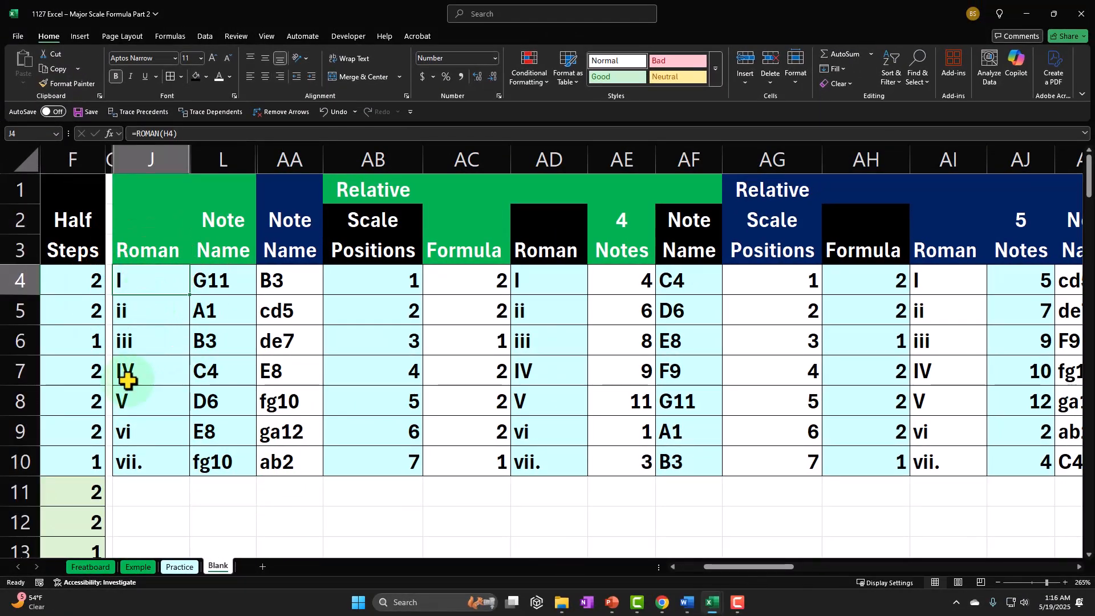
{"action": "key", "text": "Right"}
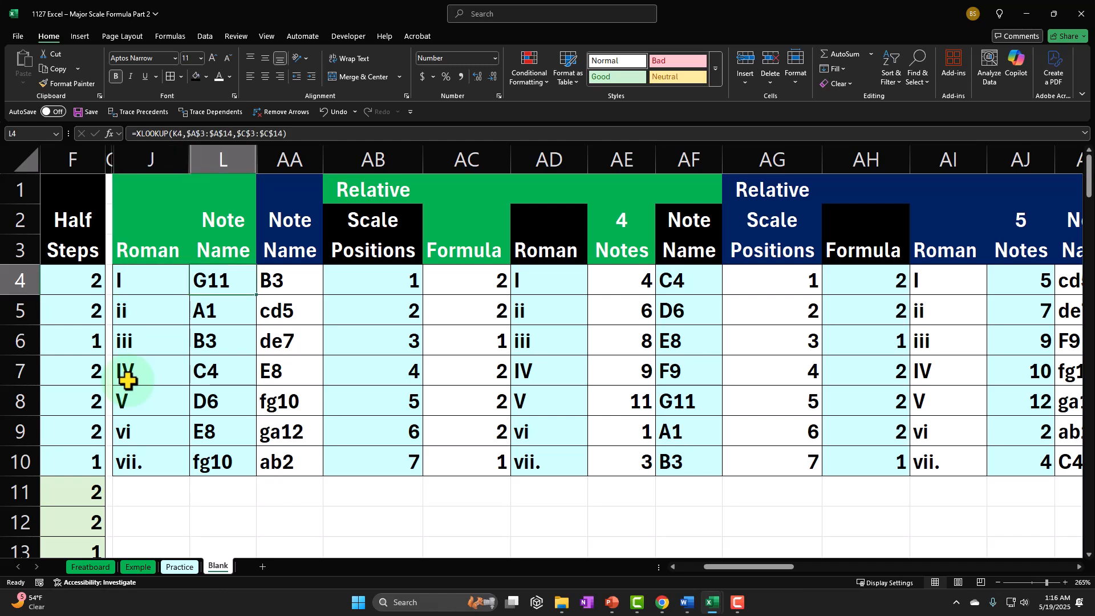
{"action": "key", "text": "Down"}
{"action": "key", "text": "Down"}
{"action": "key", "text": "Down"}
{"action": "key", "text": "Down"}
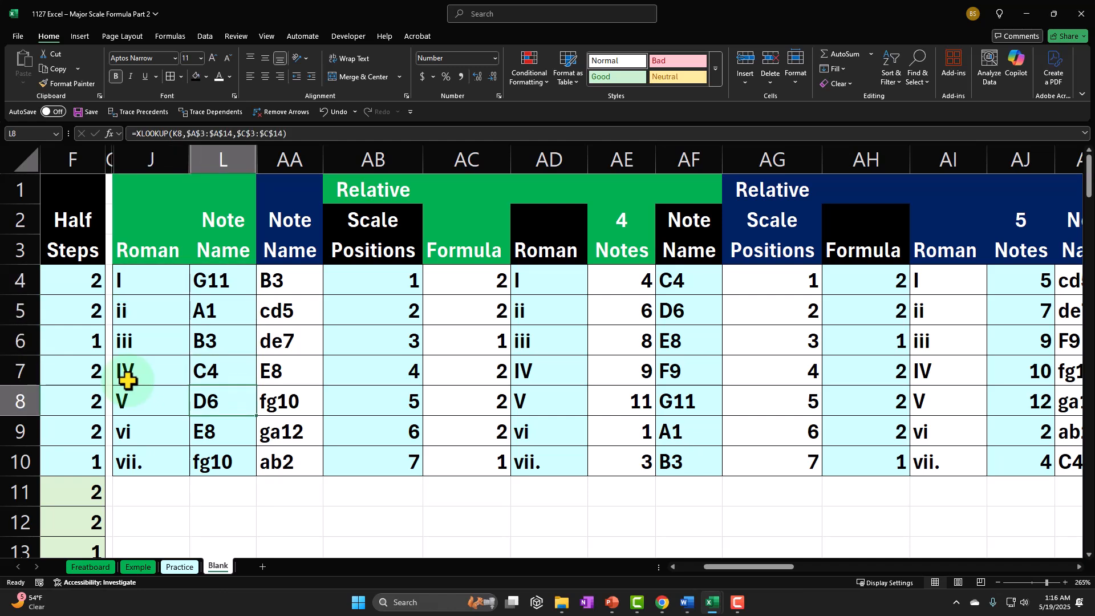
{"action": "key", "text": "Up"}
{"action": "key", "text": "Up"}
{"action": "key", "text": "Up"}
{"action": "key", "text": "Up"}
{"action": "key", "text": "Right"}
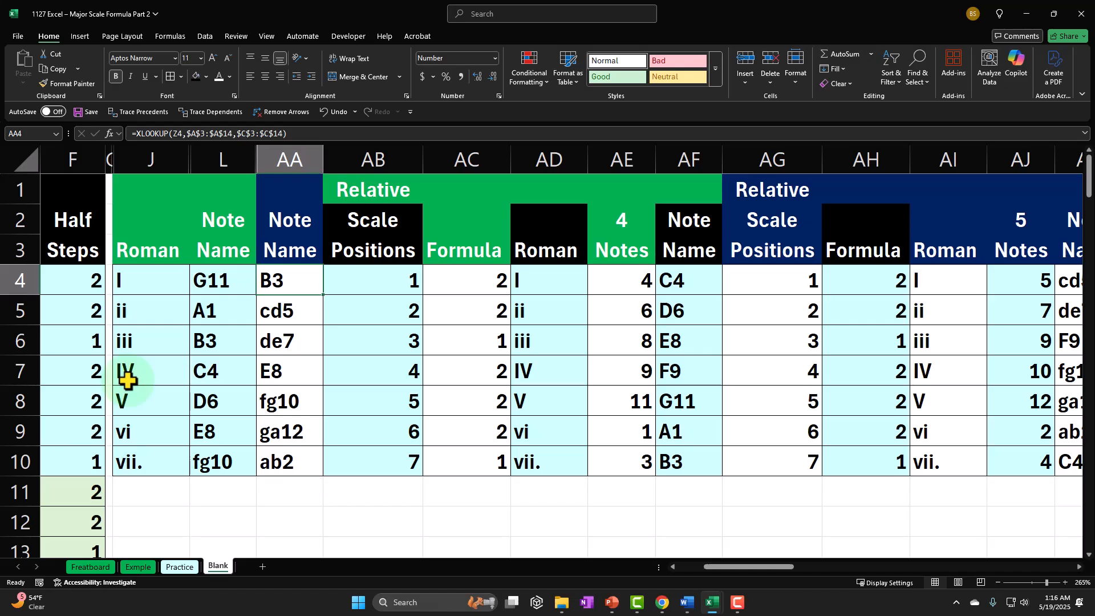
{"action": "key", "text": "Down"}
{"action": "key", "text": "Down"}
{"action": "key", "text": "Down"}
{"action": "key", "text": "Down"}
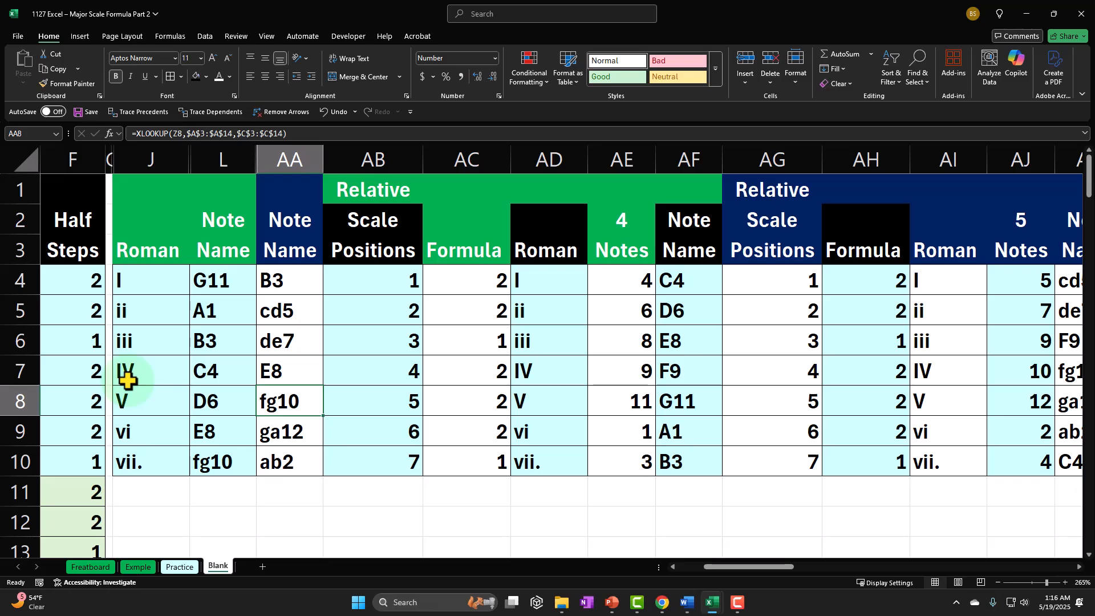
{"action": "left_click", "coordinate": [376, 157]}
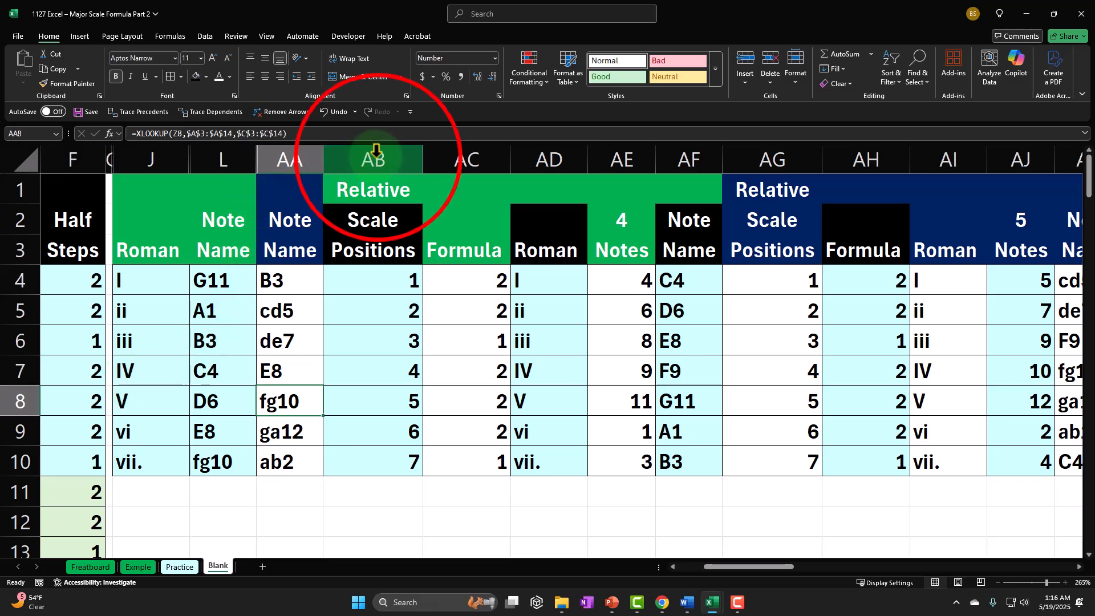
{"action": "left_click_drag", "start_coordinate": [376, 157], "coordinate": [992, 200]}
{"action": "right_click", "coordinate": [522, 387]}
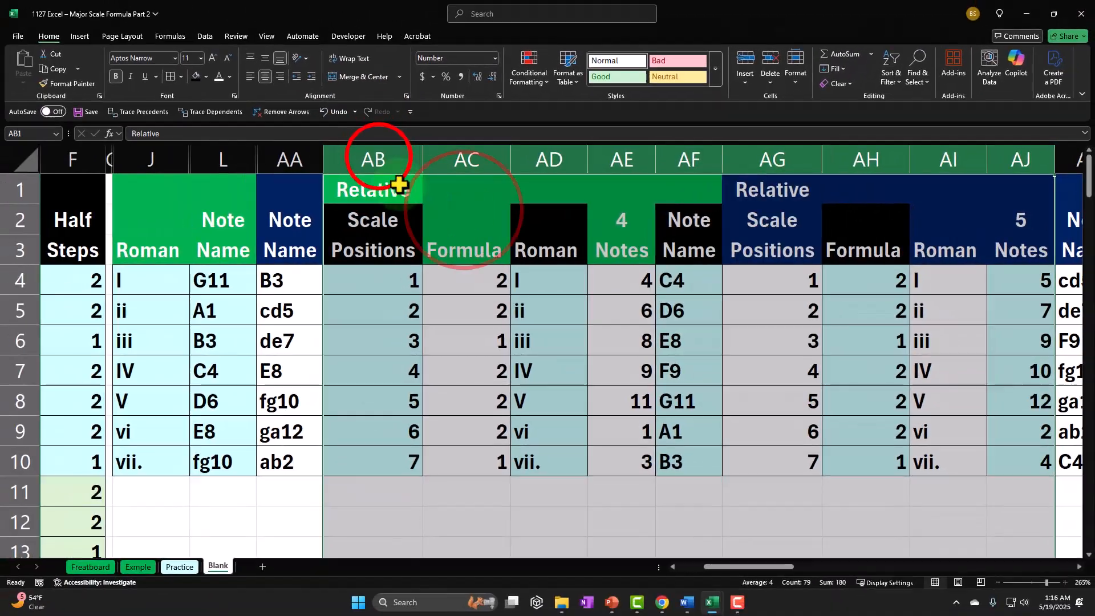
{"action": "left_click", "coordinate": [32, 86]}
Hide columns AB through AO so the Note Name column of scale 6 sits beside column AA
{"action": "left_click_drag", "start_coordinate": [515, 178], "coordinate": [936, 259]}
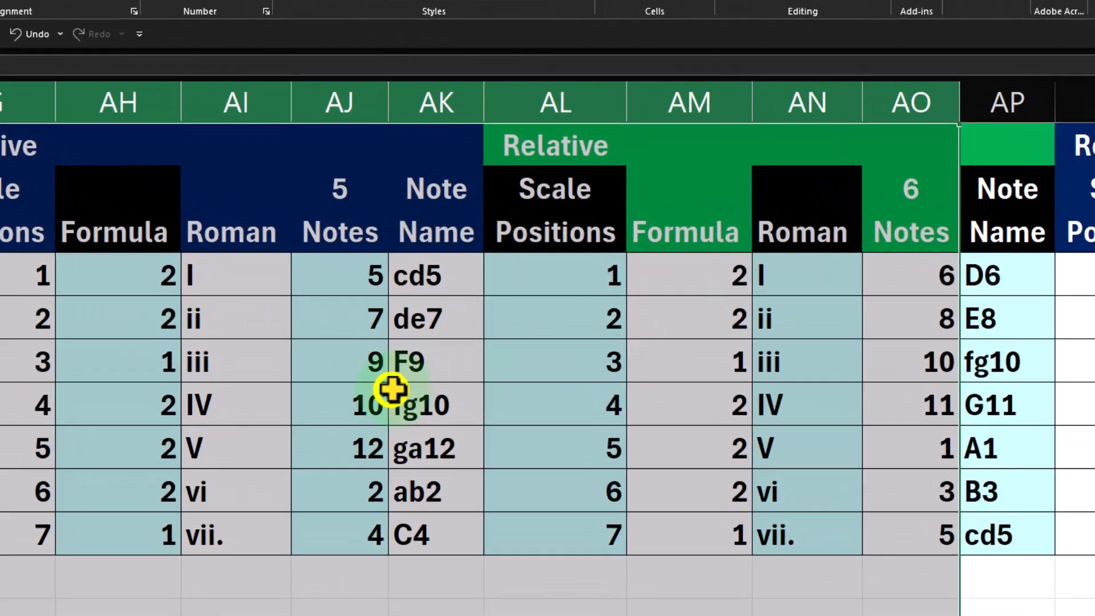
{"action": "right_click", "coordinate": [392, 391]}
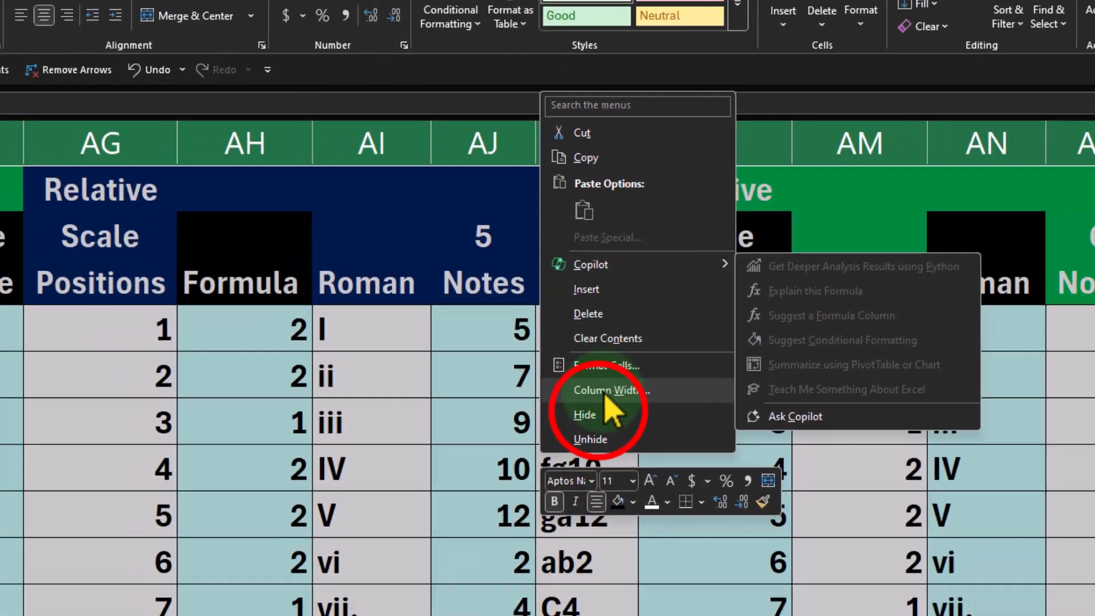
{"action": "left_click", "coordinate": [583, 461]}
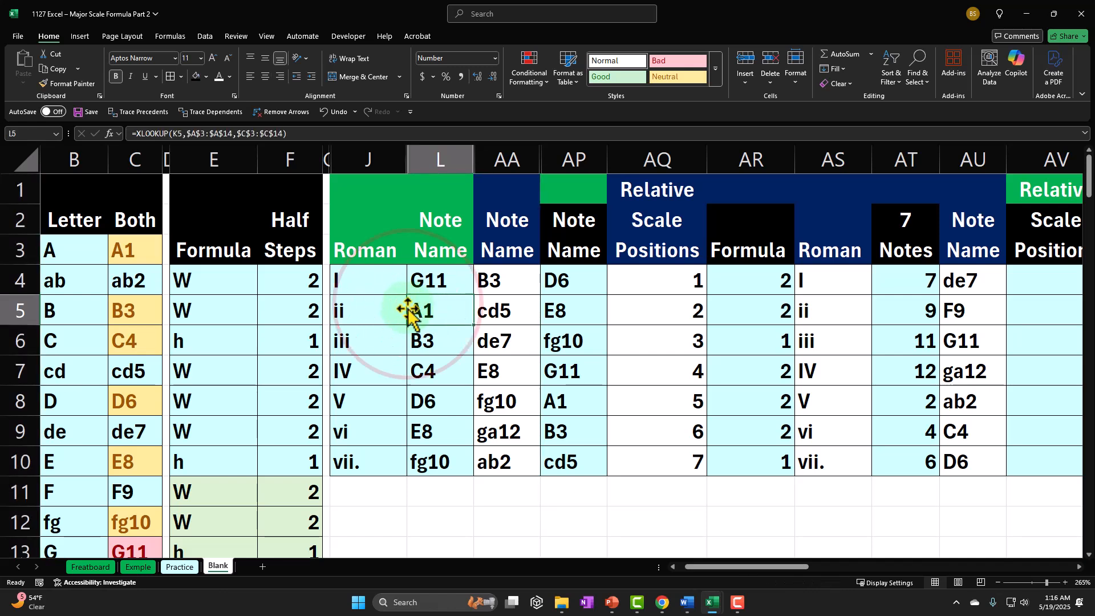
Compare the root notes in row 4 across the adjacent Note Name columns L, AA and AP
{"action": "key", "text": "Right"}
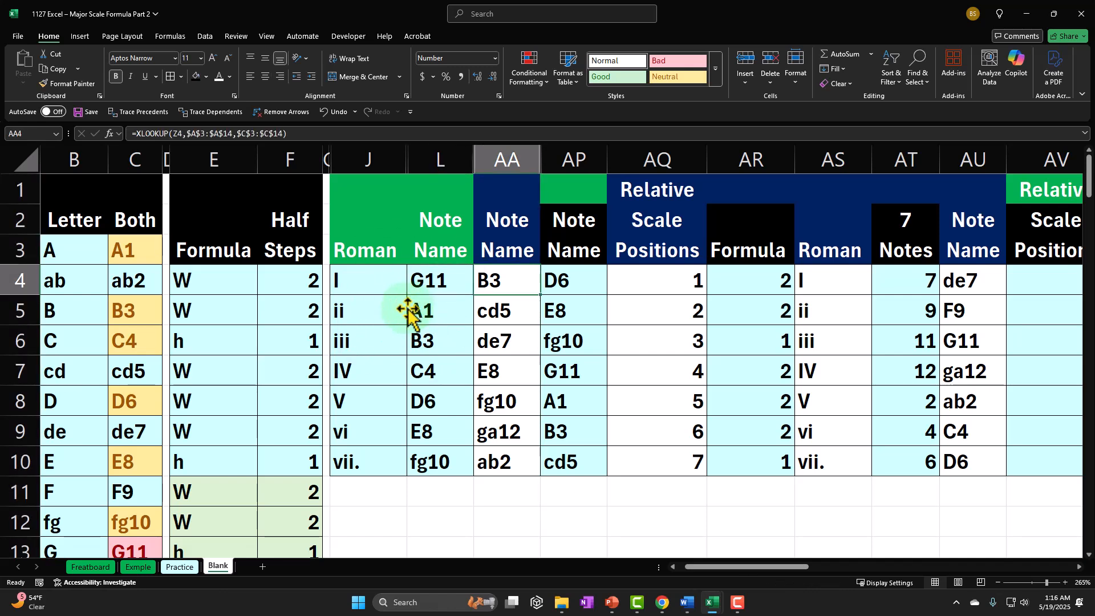
{"action": "key", "text": "Right"}
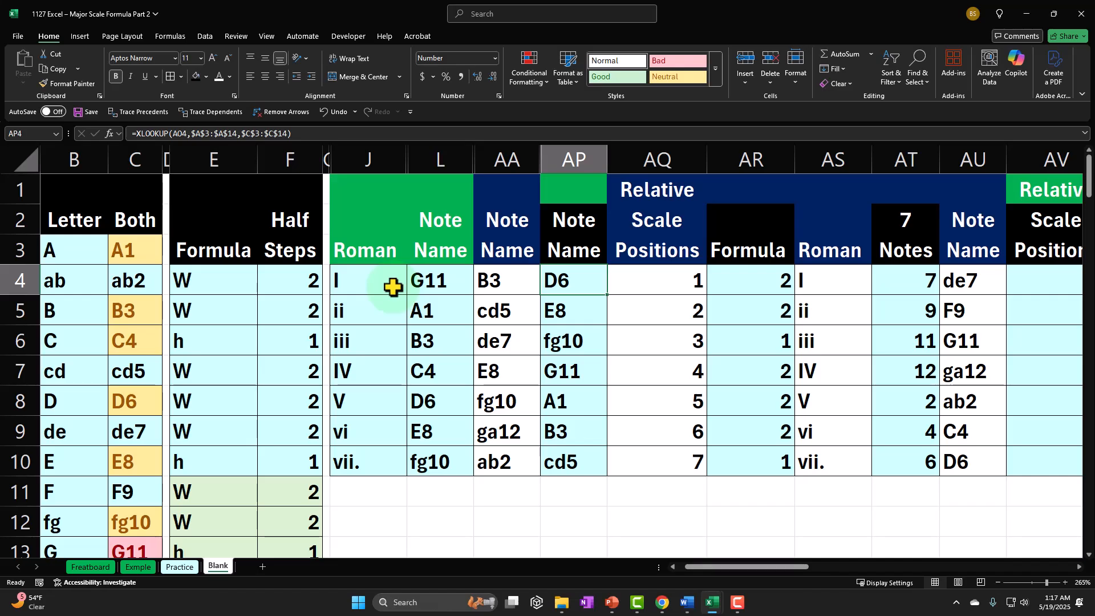
Unhide all hidden columns between J and AQ, and return to the start of row 4
{"action": "left_click", "coordinate": [368, 153]}
{"action": "left_click_drag", "start_coordinate": [367, 153], "coordinate": [621, 158]}
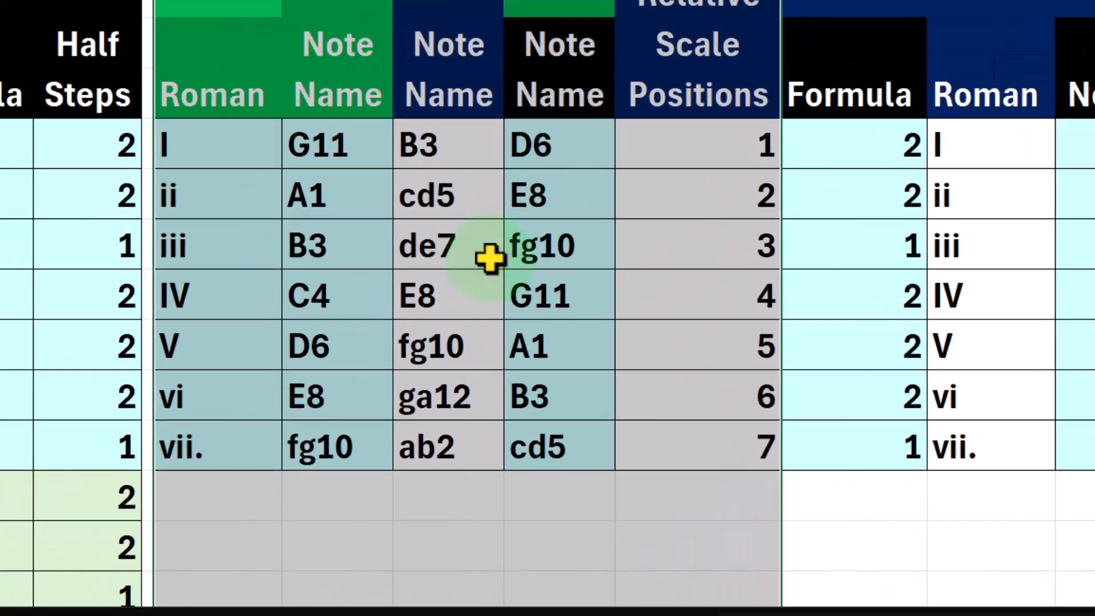
{"action": "right_click", "coordinate": [506, 352]}
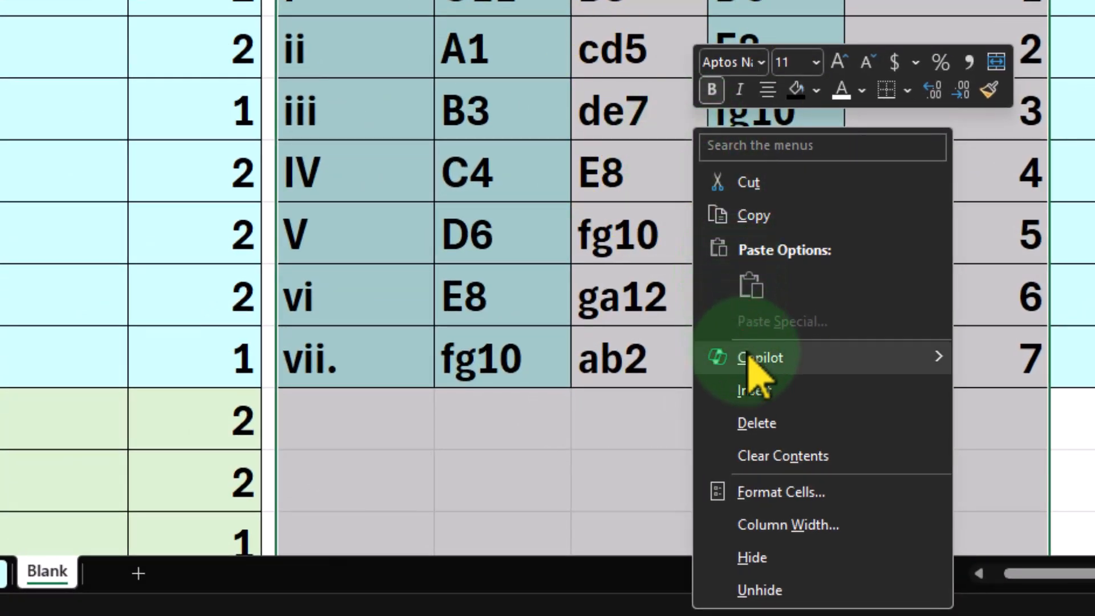
{"action": "left_click", "coordinate": [793, 551]}
{"action": "left_click", "coordinate": [505, 279]}
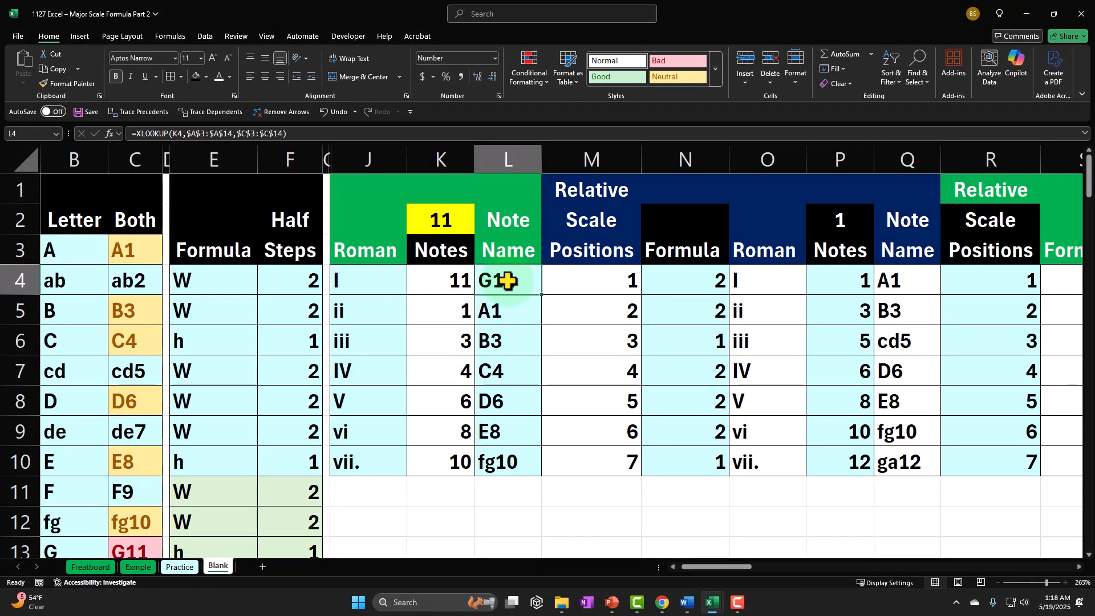
{"action": "key", "text": "Home"}
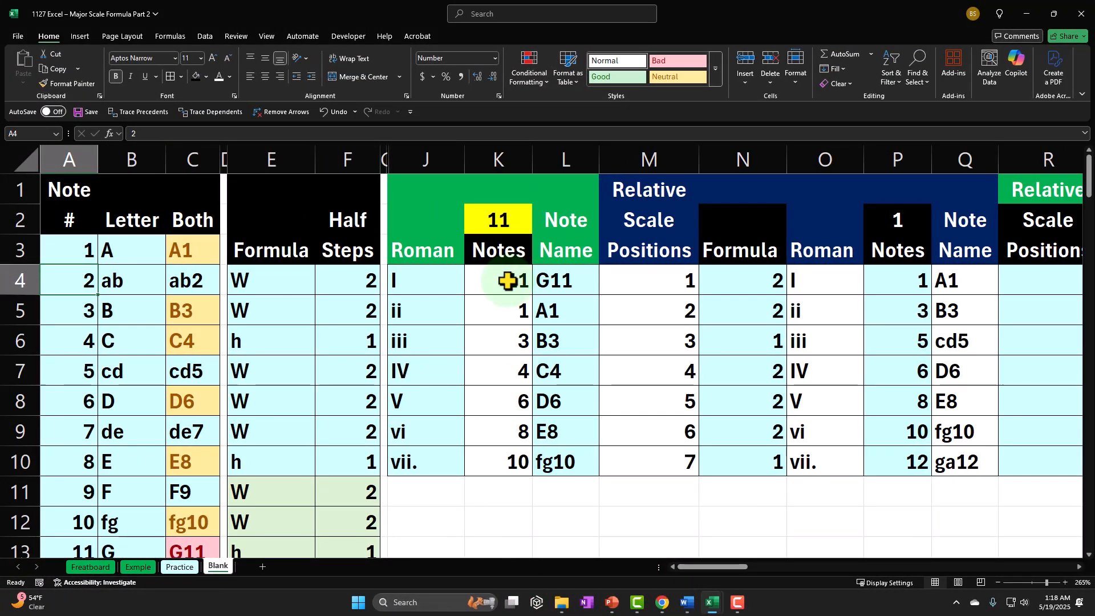